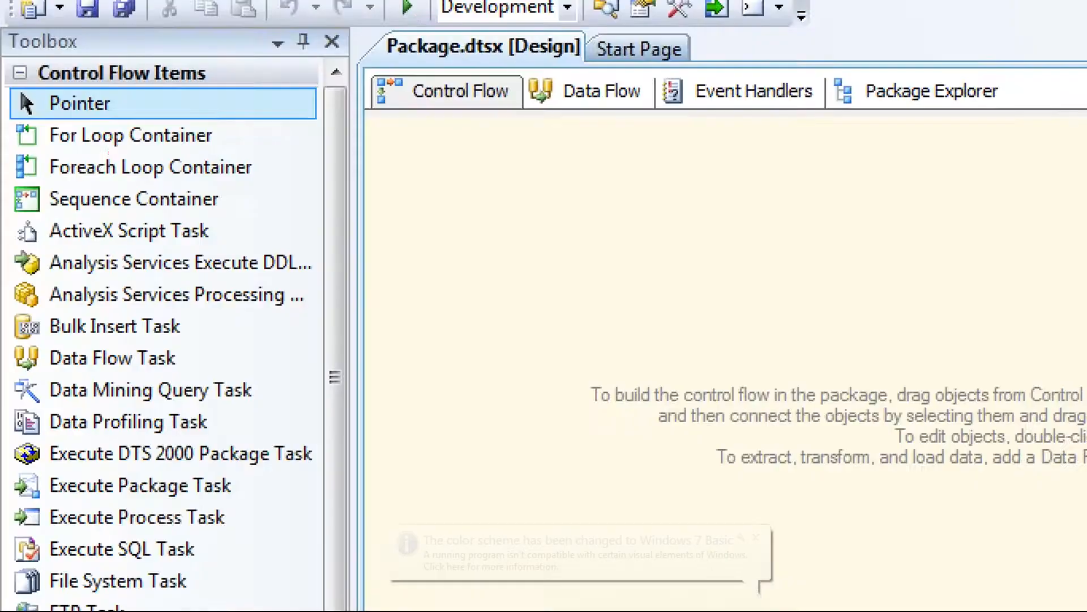
# Add four Script Tasks to the empty control flow design surface
pyautogui.moveTo(232, 132)
pyautogui.mouseDown()
pyautogui.moveTo(264, 151)
pyautogui.moveTo(253, 203)
pyautogui.moveTo(227, 212)
pyautogui.mouseUp()
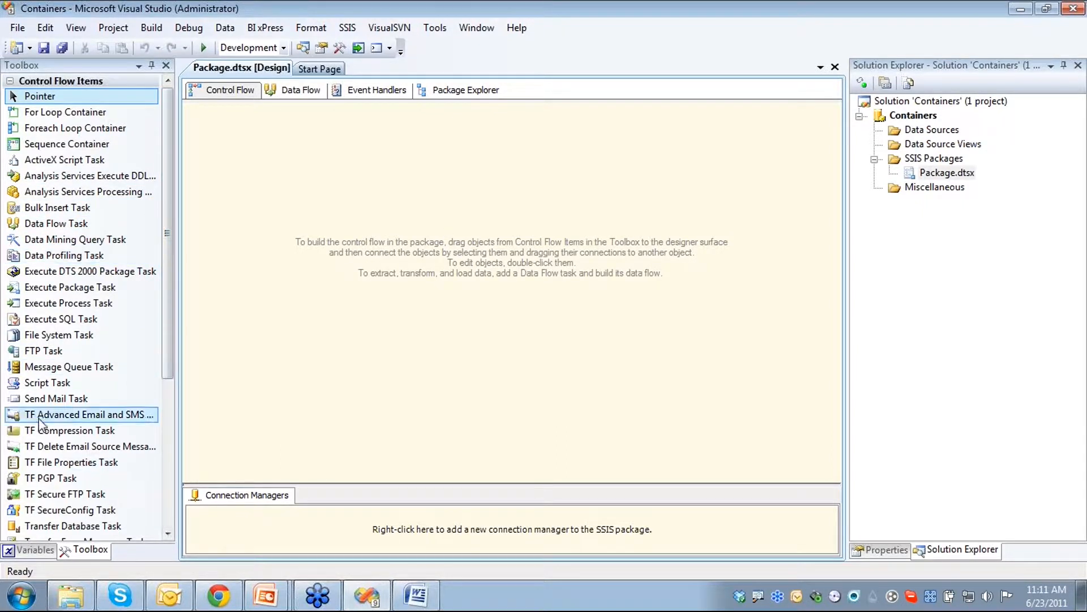
pyautogui.moveTo(40, 384); pyautogui.dragTo(233, 268)
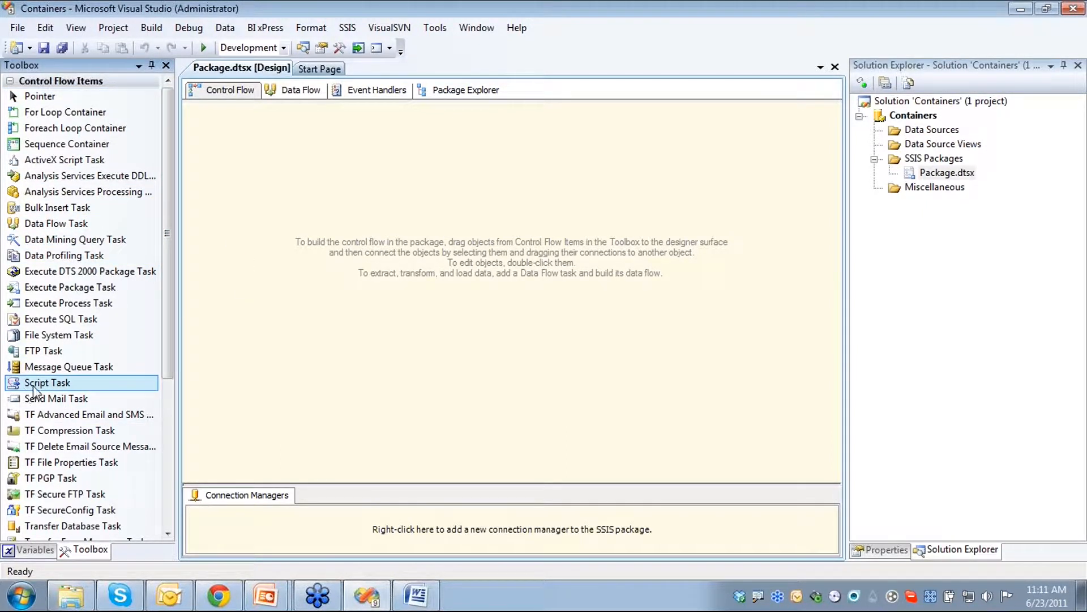
pyautogui.moveTo(33, 385); pyautogui.dragTo(400, 292)
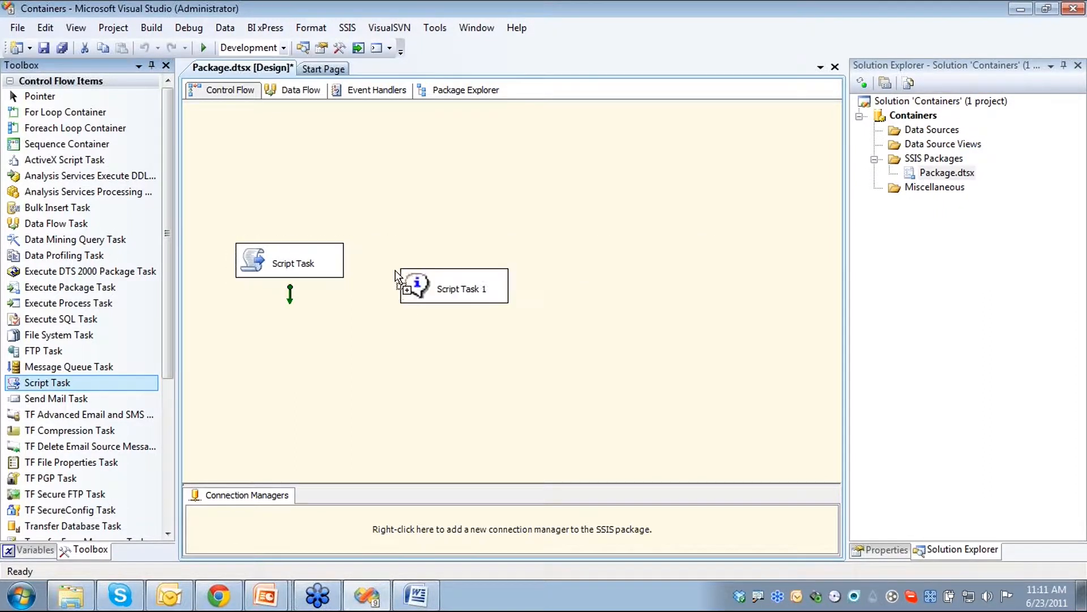
pyautogui.moveTo(70, 383); pyautogui.dragTo(249, 344)
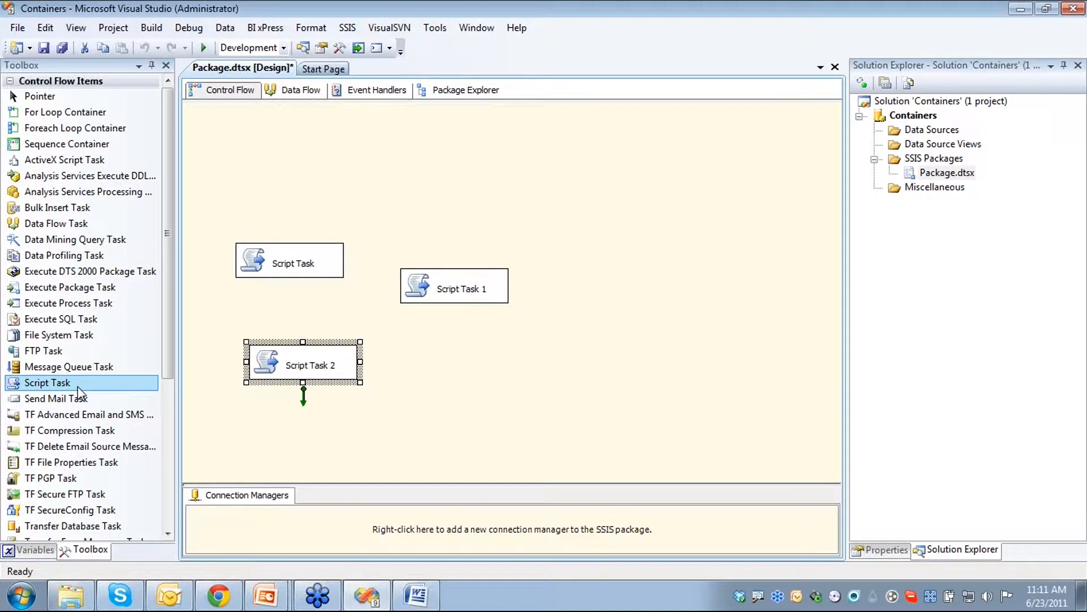
pyautogui.moveTo(78, 387); pyautogui.dragTo(437, 355)
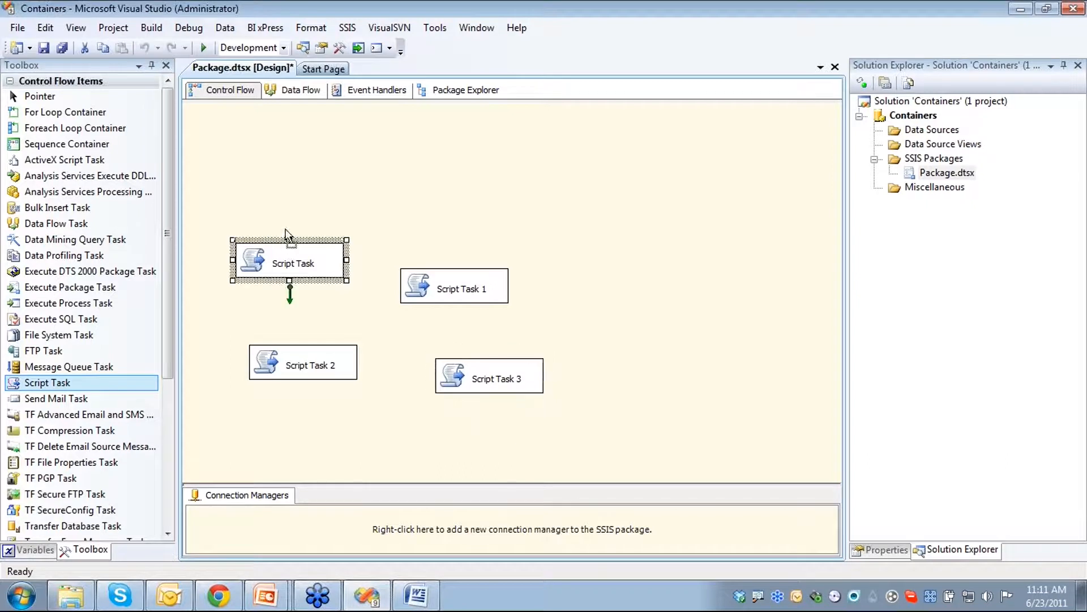
# Arrange the four Script Tasks in a compact two-by-two grid, with Script Task and Script Task 1 above Script Task 2 and Script Task 3
pyautogui.moveTo(289, 260); pyautogui.dragTo(287, 225)
pyautogui.moveTo(432, 286); pyautogui.dragTo(437, 219)
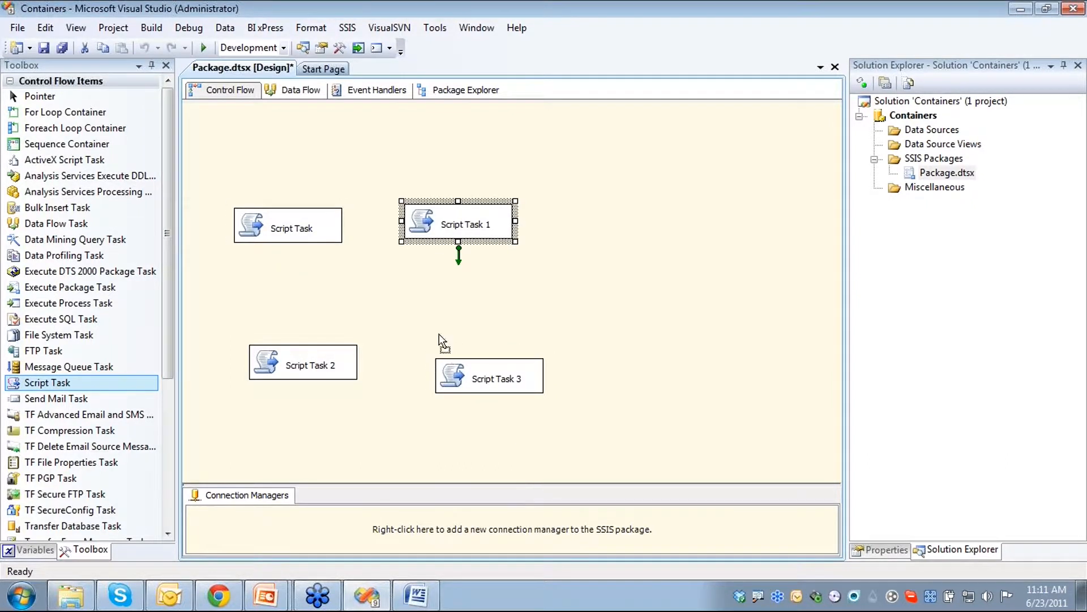
pyautogui.moveTo(439, 334); pyautogui.dragTo(405, 295)
pyautogui.moveTo(299, 354); pyautogui.dragTo(286, 297)
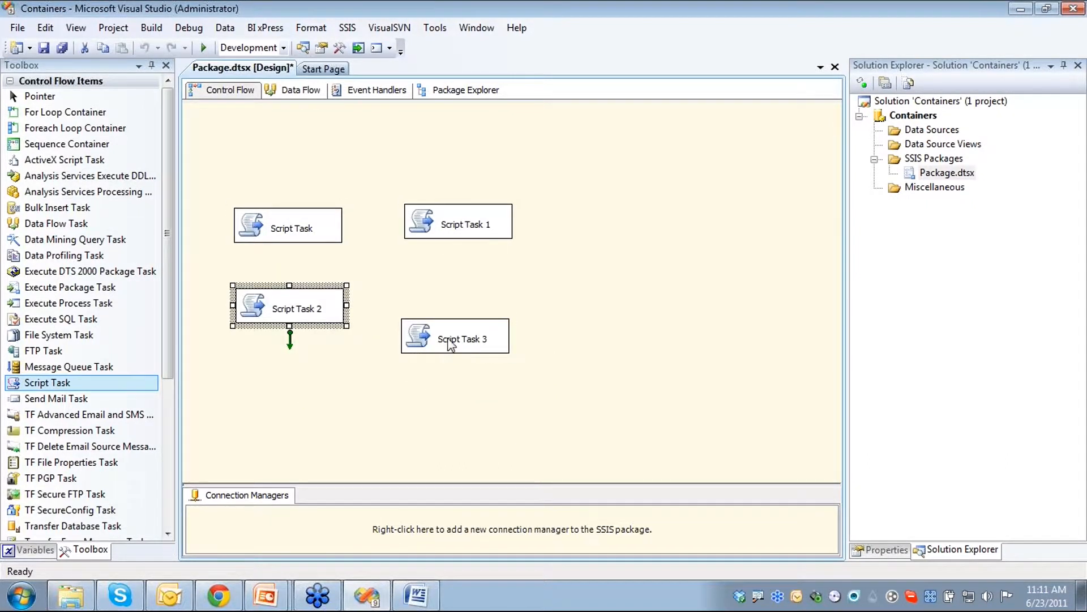
pyautogui.moveTo(447, 336); pyautogui.dragTo(438, 311)
pyautogui.moveTo(448, 217); pyautogui.dragTo(427, 223)
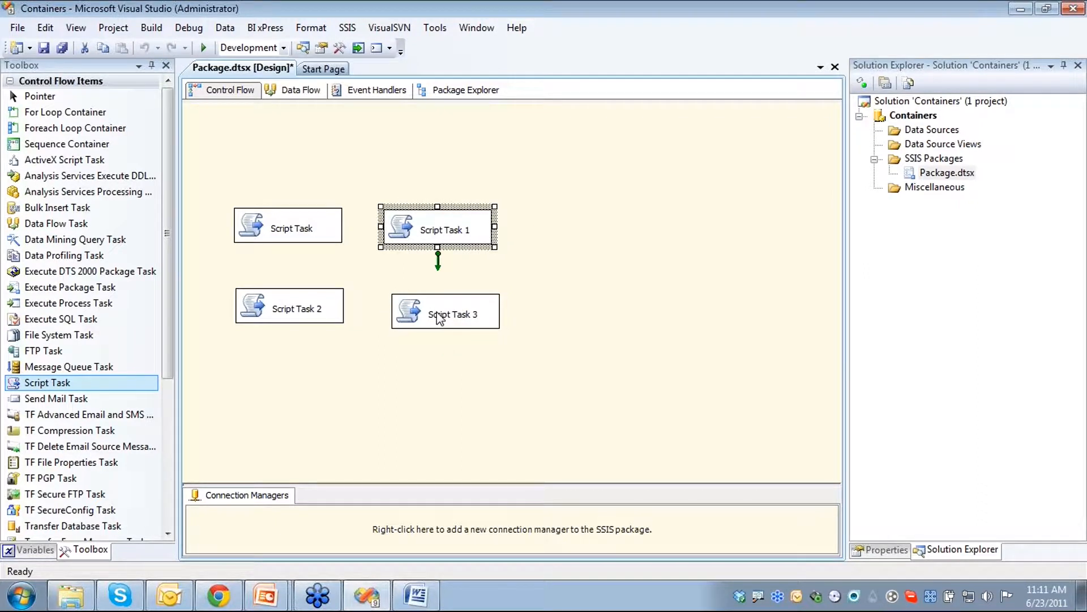
pyautogui.moveTo(439, 319); pyautogui.dragTo(402, 305)
pyautogui.click(297, 311)
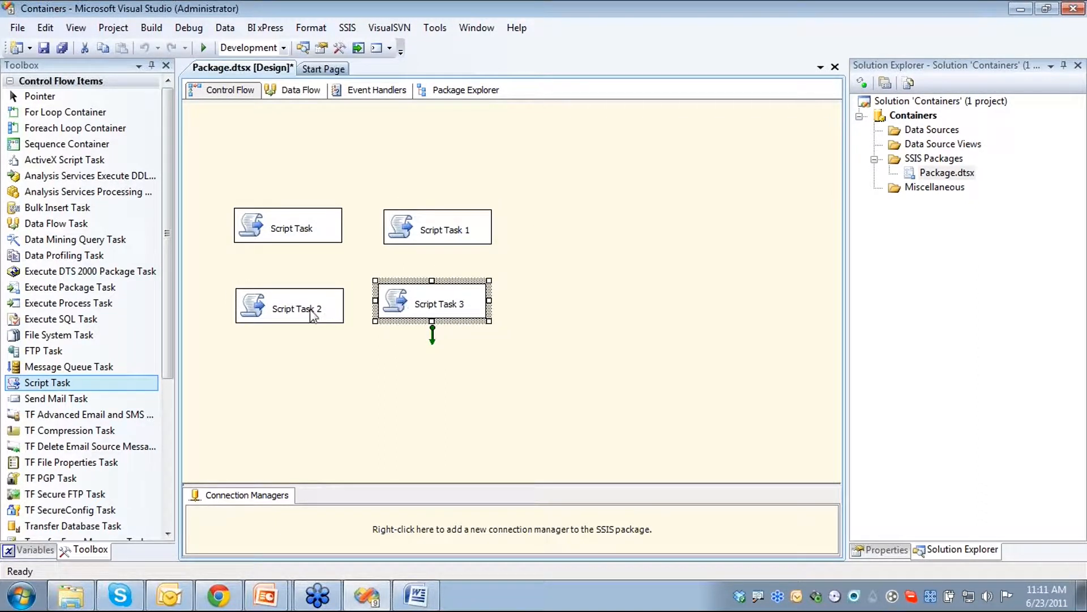
pyautogui.moveTo(309, 310); pyautogui.dragTo(308, 304)
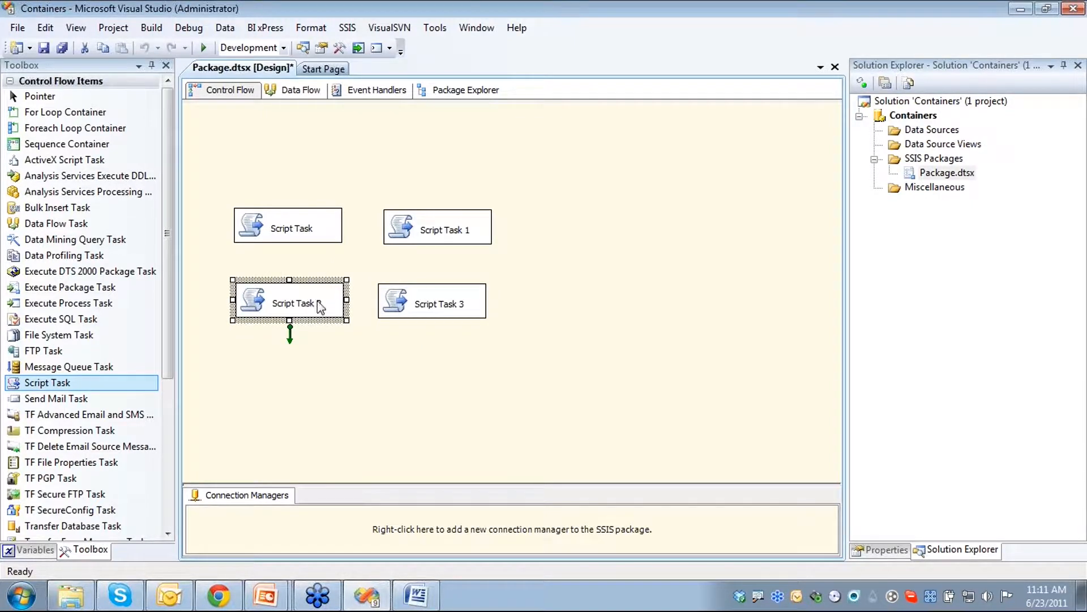
pyautogui.click(310, 235)
pyautogui.click(564, 303)
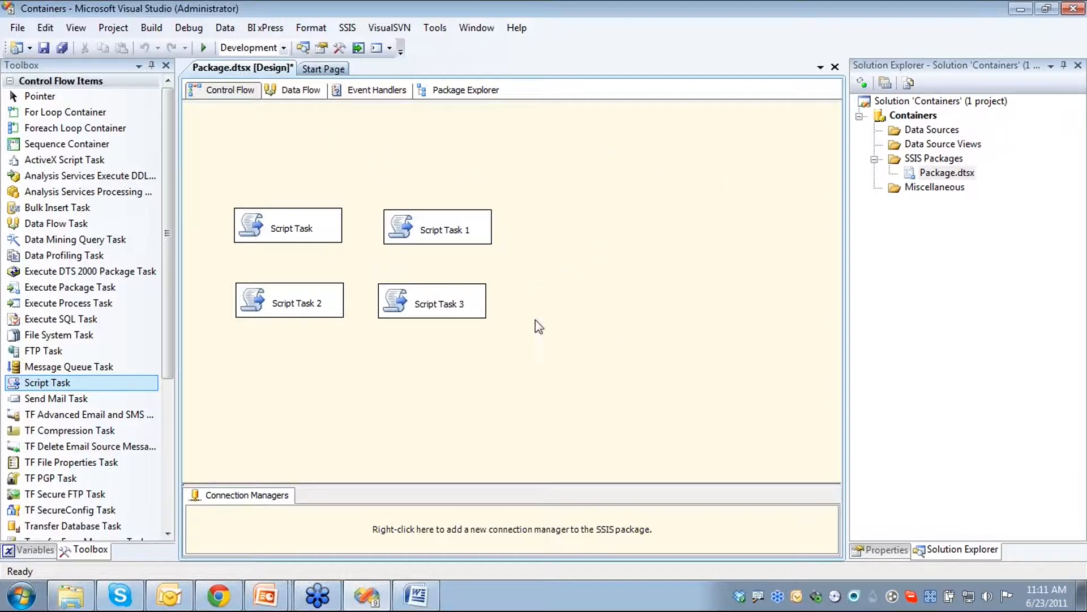
# Select all four Script Tasks and combine them with the Group command
pyautogui.moveTo(511, 355); pyautogui.dragTo(226, 197)
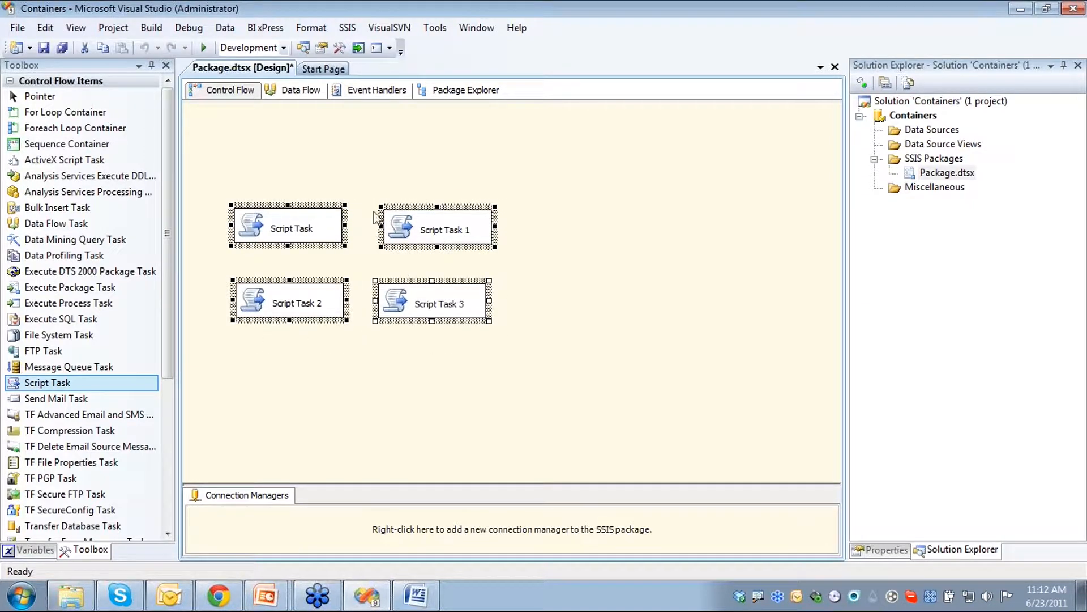
pyautogui.rightClick(321, 230)
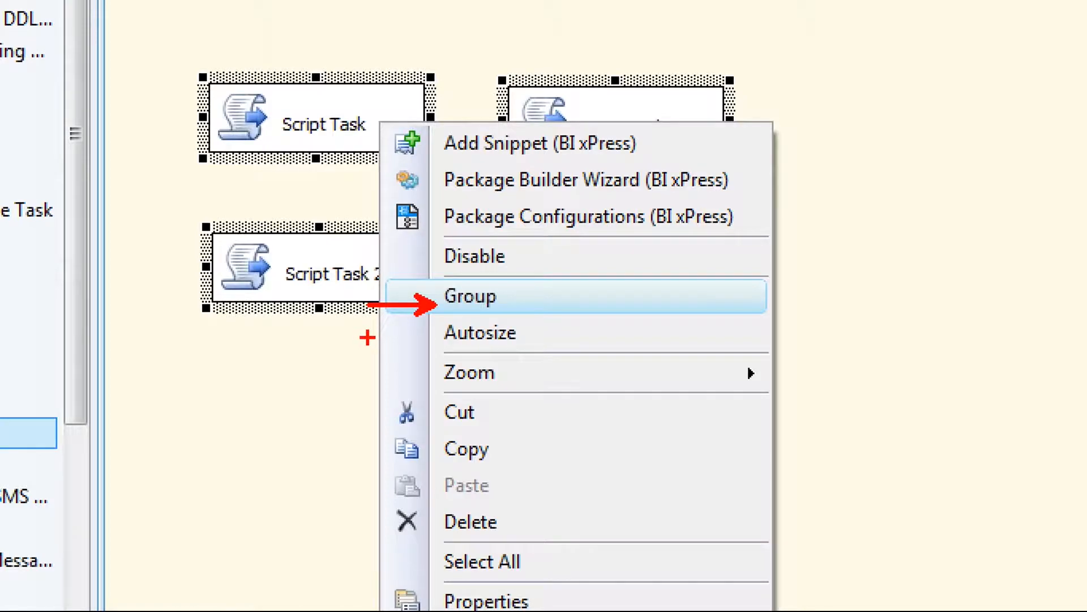
pyautogui.moveTo(548, 338); pyautogui.dragTo(250, 199)
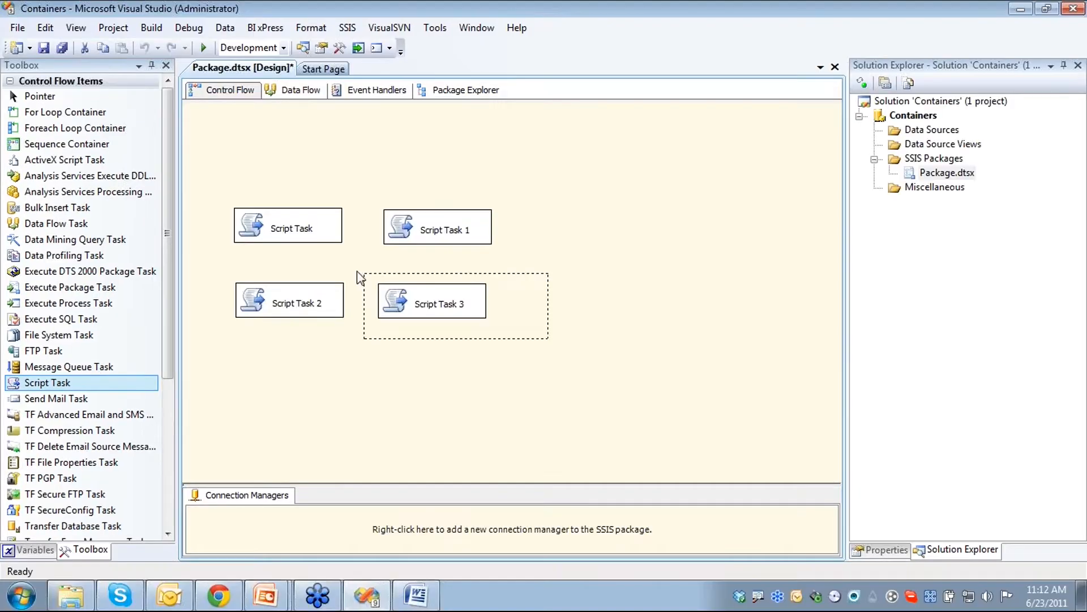
pyautogui.rightClick(282, 214)
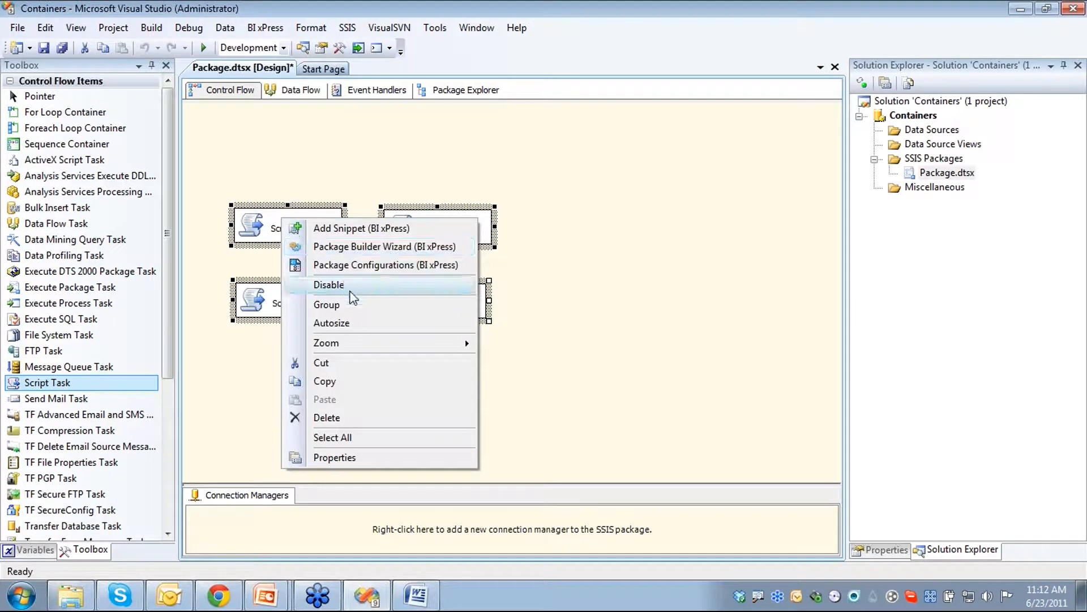
pyautogui.click(323, 306)
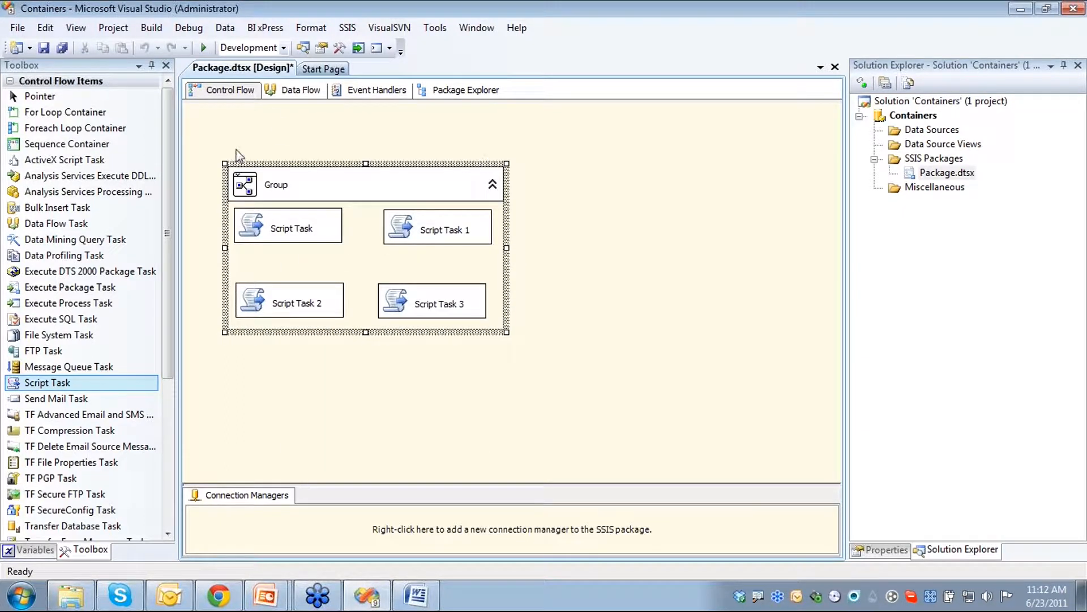
pyautogui.click(425, 429)
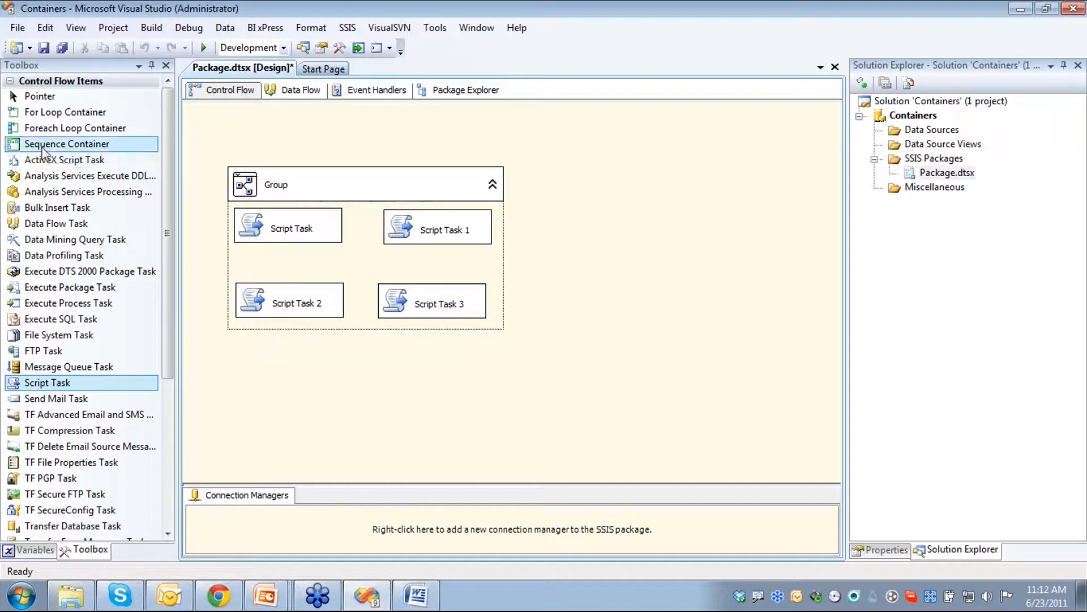
# Add a Sequence Container to the right of the group, widen it and align it roughly with the group's upper edge
pyautogui.moveTo(43, 150); pyautogui.dragTo(558, 188)
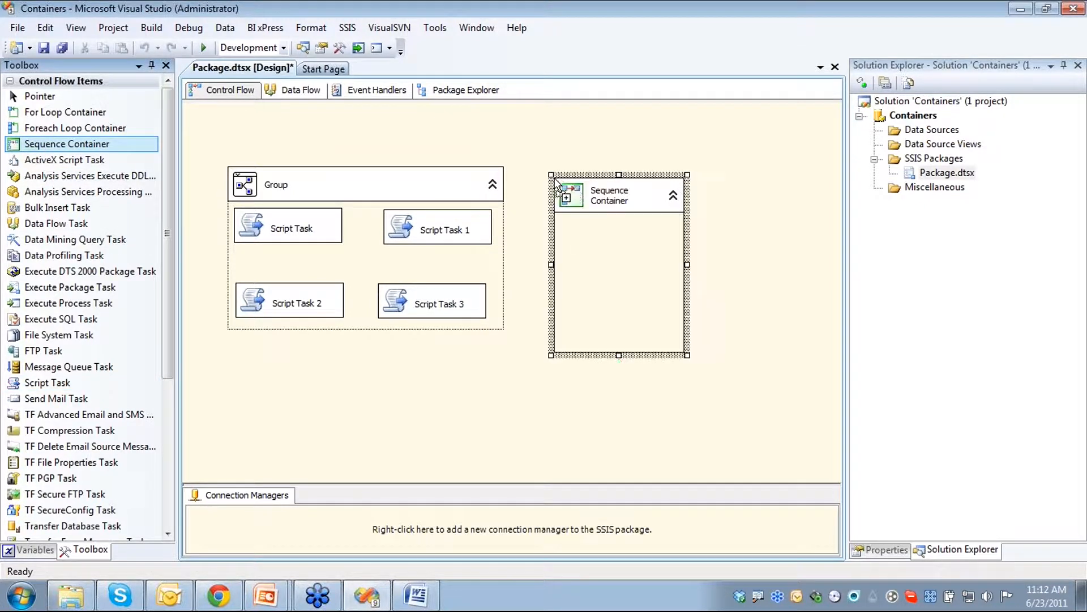
pyautogui.moveTo(687, 265); pyautogui.dragTo(794, 265)
pyautogui.moveTo(616, 201); pyautogui.dragTo(605, 192)
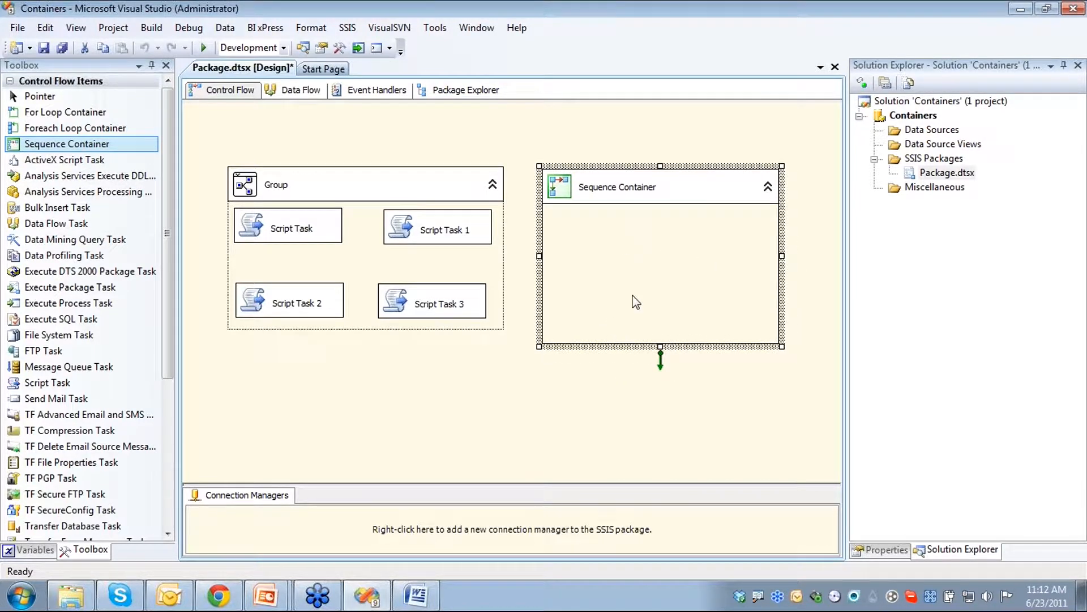
pyautogui.click(561, 392)
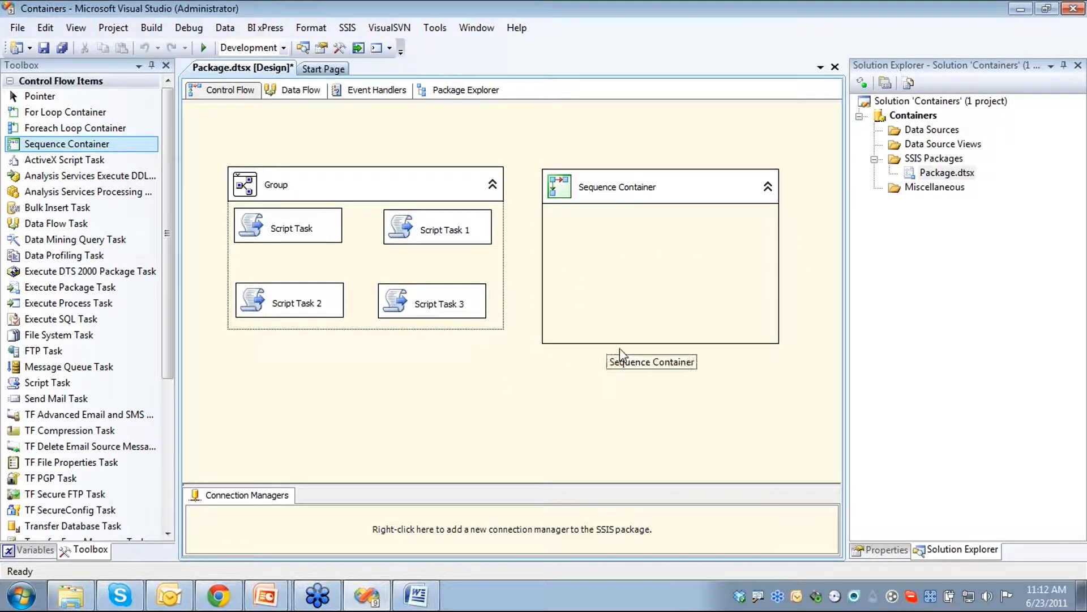
# Collapse the group and the Sequence Container, and expand both again
pyautogui.click(493, 189)
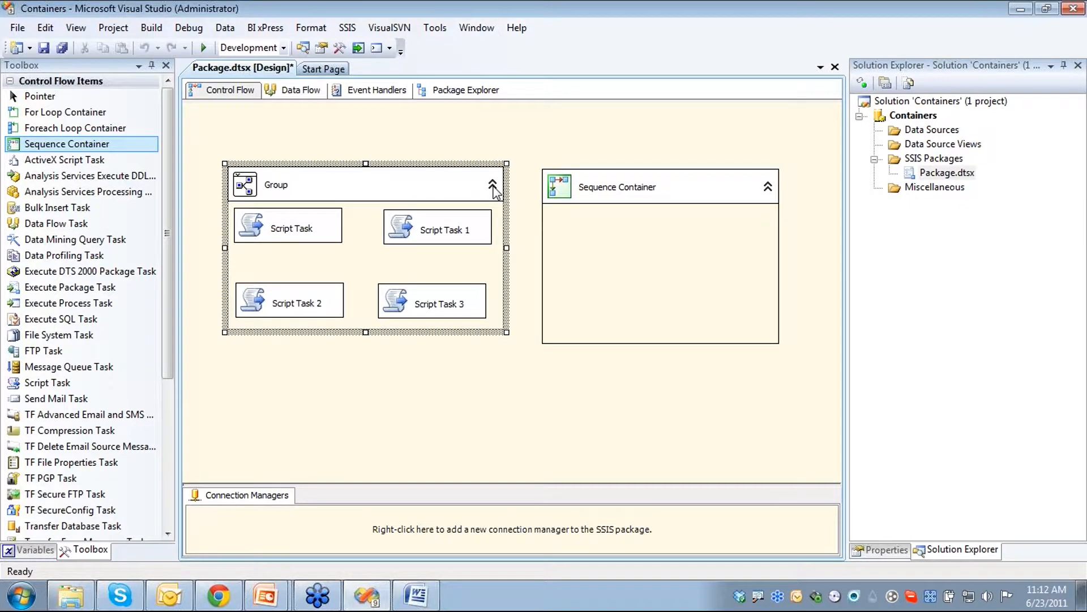
pyautogui.click(493, 187)
pyautogui.click(769, 189)
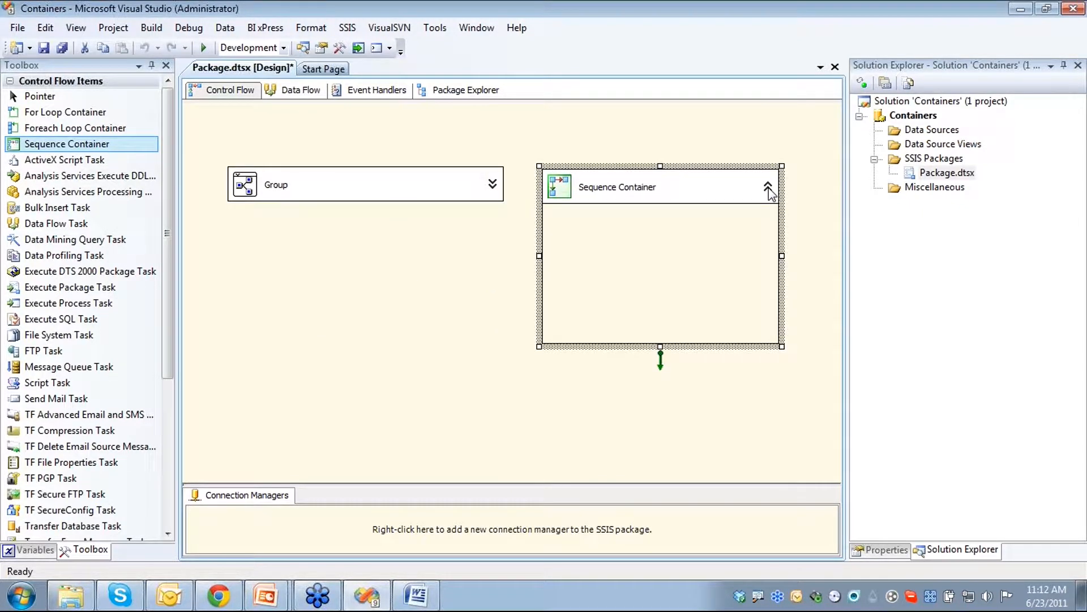
pyautogui.click(769, 188)
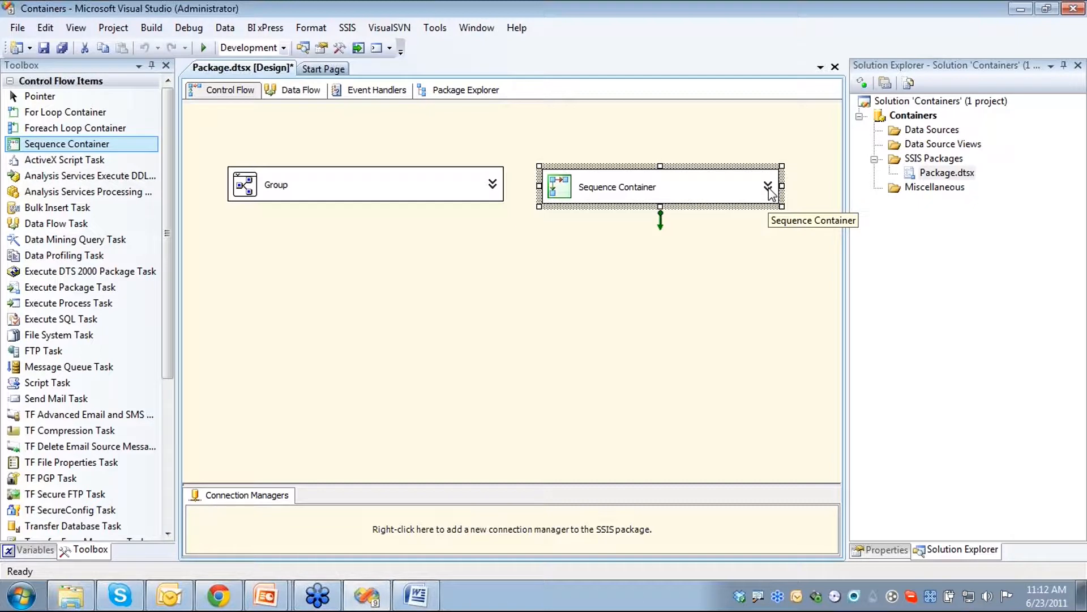
pyautogui.click(768, 188)
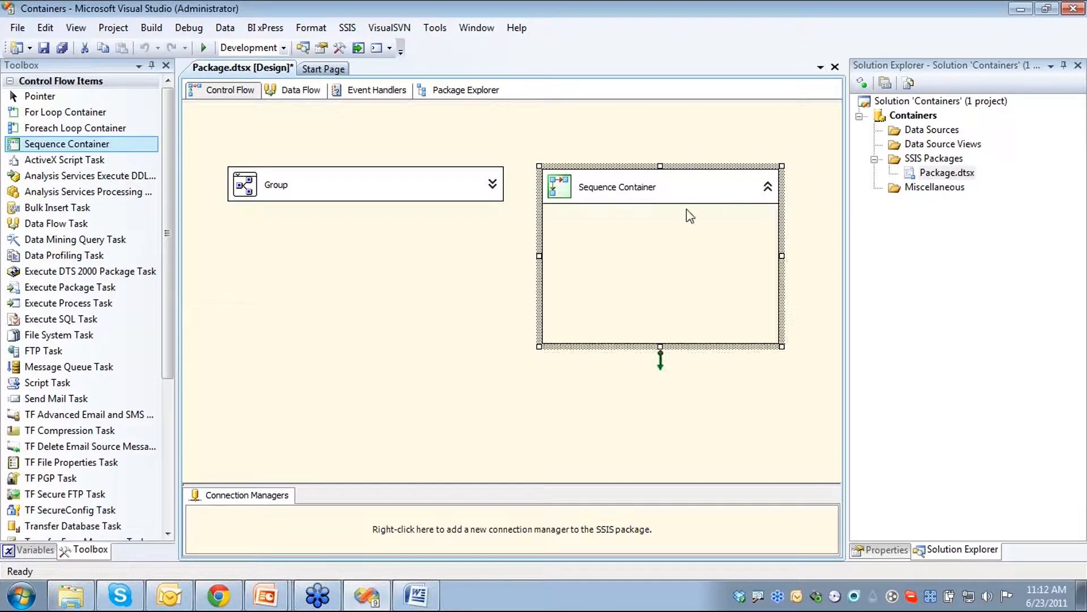
pyautogui.click(493, 186)
pyautogui.click(493, 186)
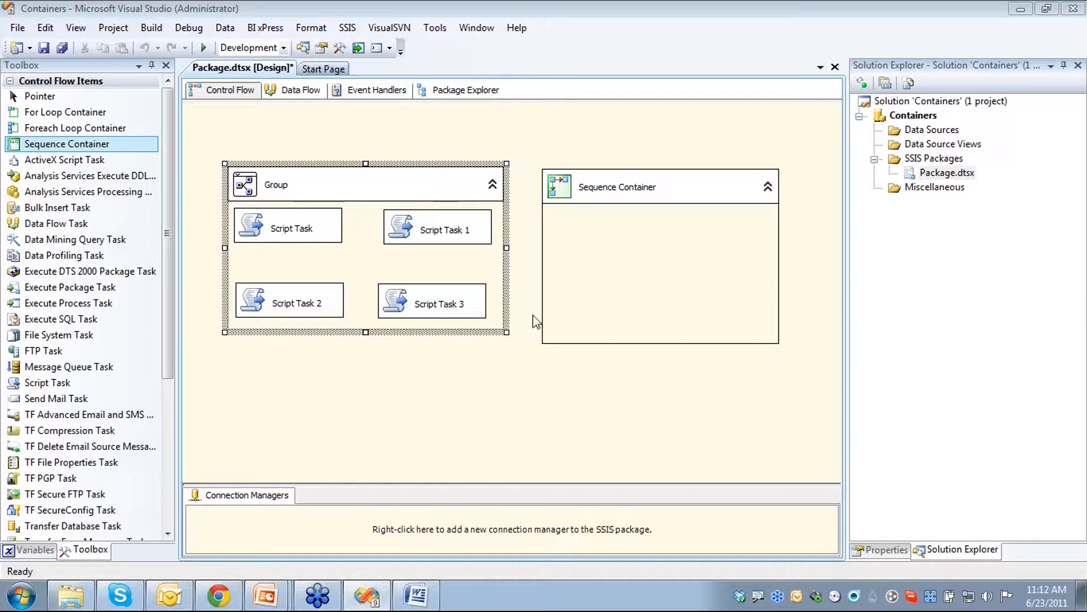
# Move the Sequence Container slightly closer to the group
pyautogui.click(557, 324)
pyautogui.moveTo(626, 192); pyautogui.dragTo(599, 188)
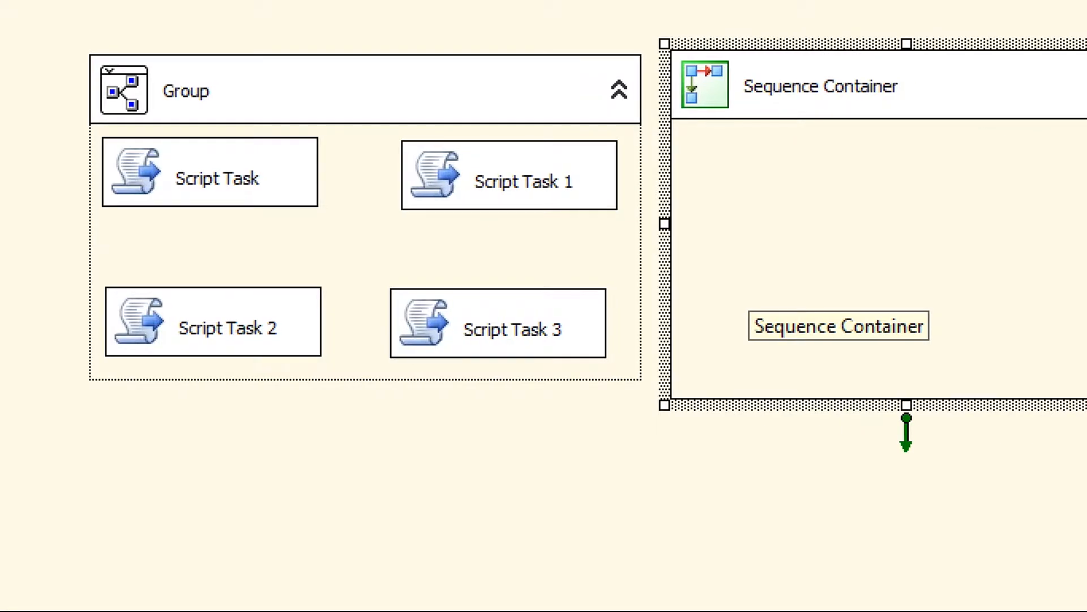
pyautogui.click(703, 528)
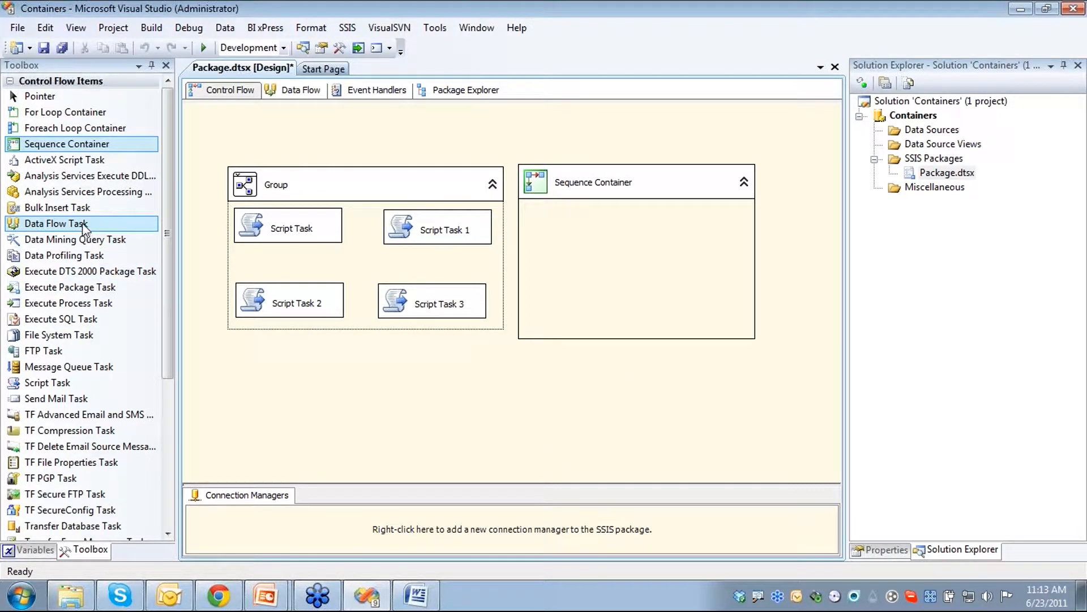
# Chain the grouped tasks with precedence constraints from Script Task to Script Task 2, Script Task 1 and Script Task 3
pyautogui.click(292, 237)
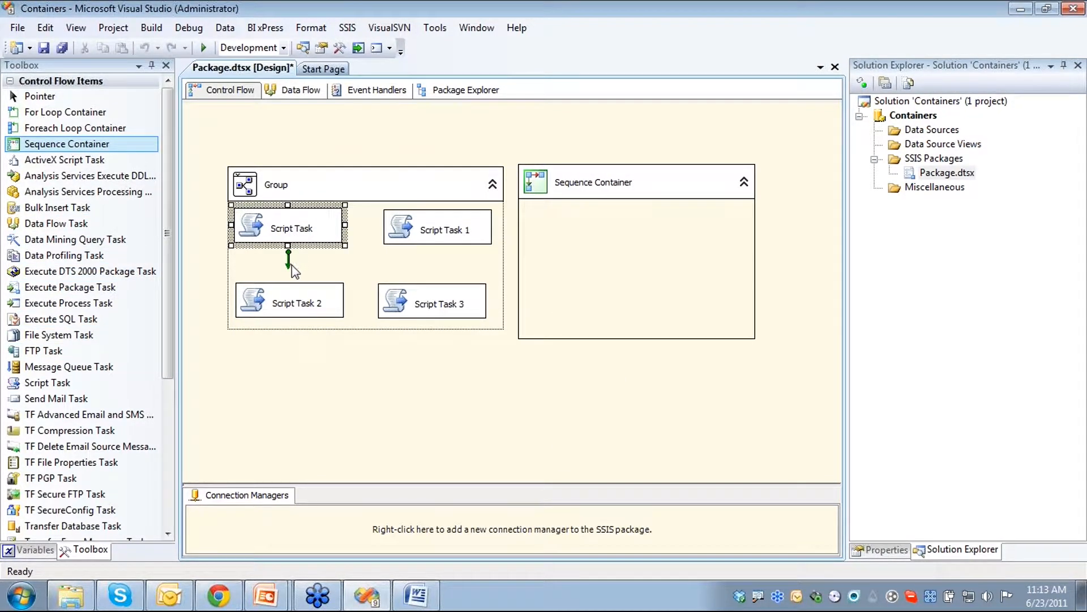
pyautogui.moveTo(291, 263); pyautogui.dragTo(290, 302)
pyautogui.click(290, 302)
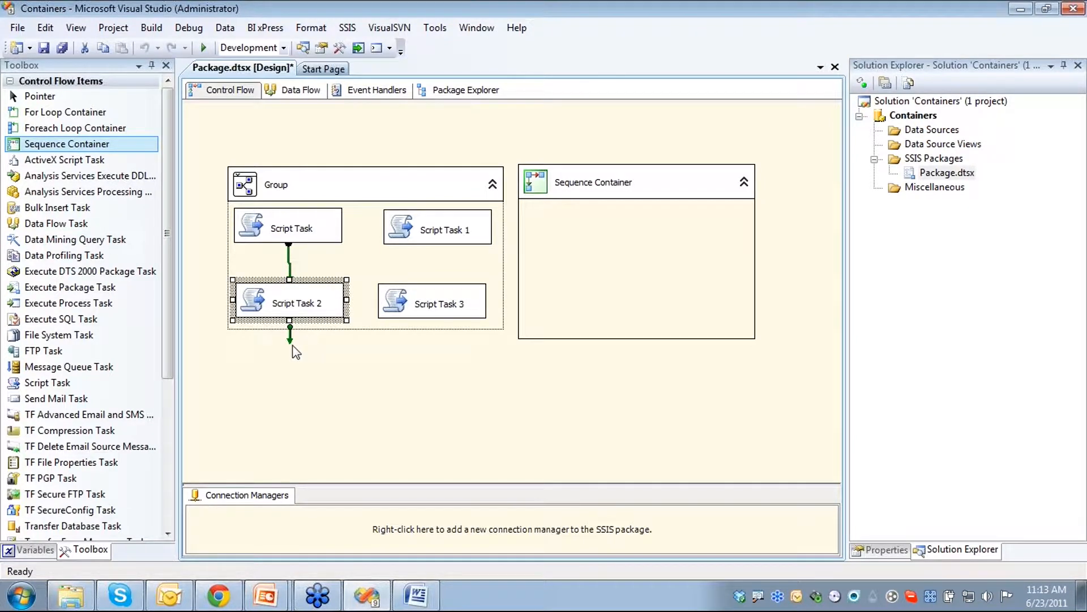
pyautogui.moveTo(287, 342); pyautogui.dragTo(413, 242)
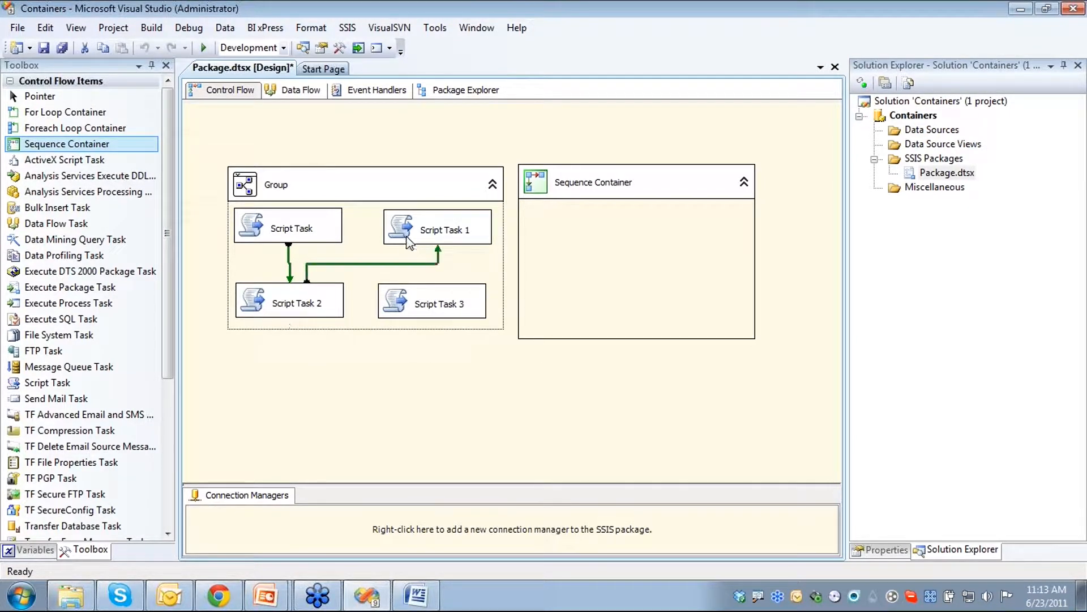
pyautogui.click(446, 239)
pyautogui.moveTo(456, 280); pyautogui.dragTo(441, 301)
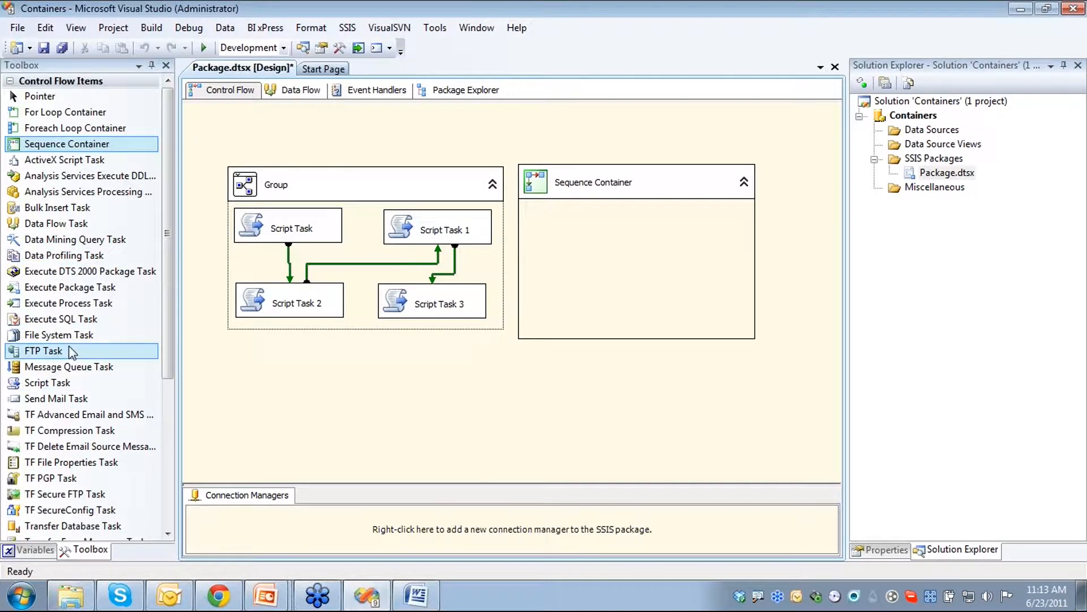
# Add another Script Task below the group, outside it, and connect Script Task 3 to it with a precedence constraint
pyautogui.moveTo(47, 382); pyautogui.dragTo(328, 412)
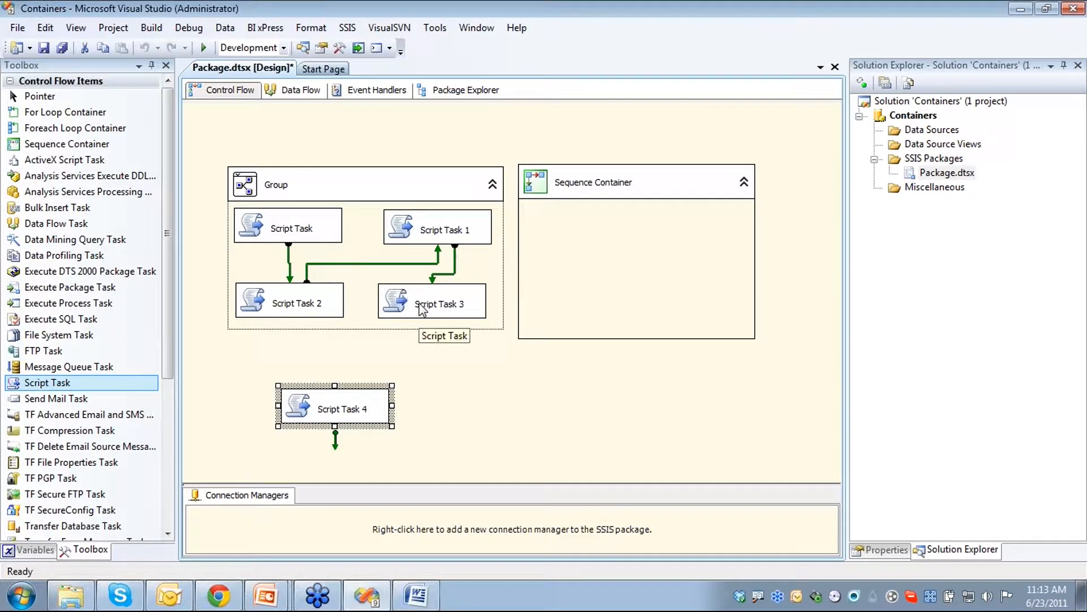
pyautogui.click(421, 309)
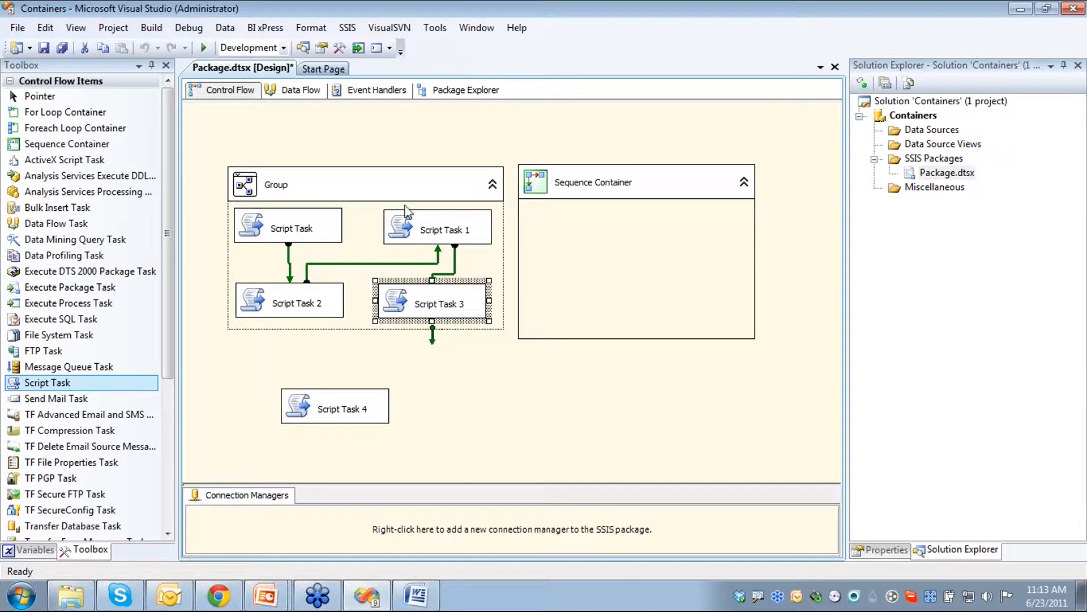
pyautogui.moveTo(434, 343); pyautogui.dragTo(356, 408)
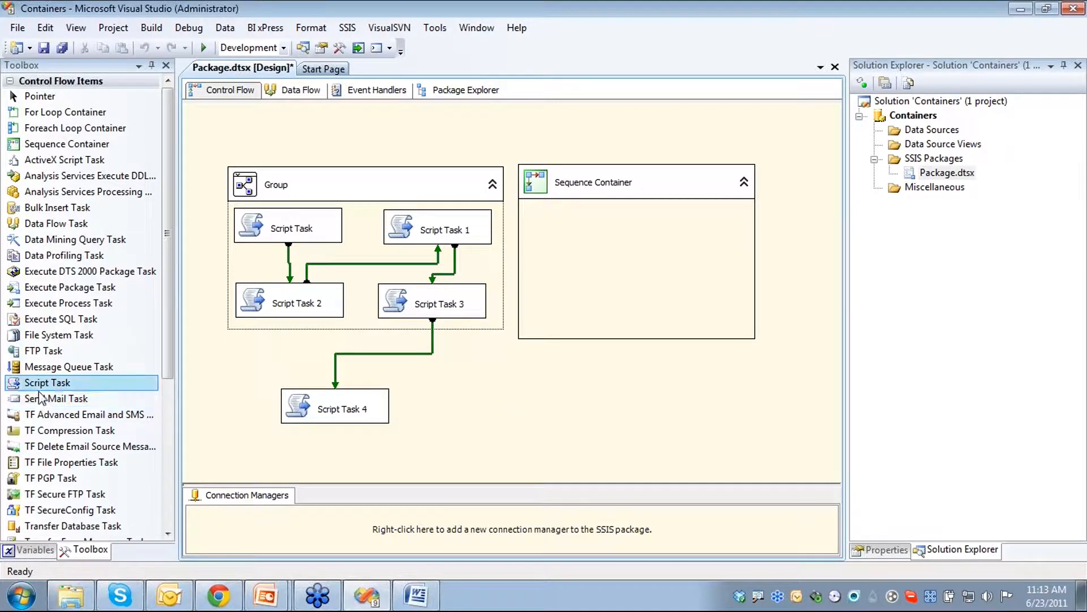
# Add three Script Tasks inside the Sequence Container, widening it to fit, and place another Script Task below it, outside the container
pyautogui.moveTo(43, 384); pyautogui.dragTo(544, 217)
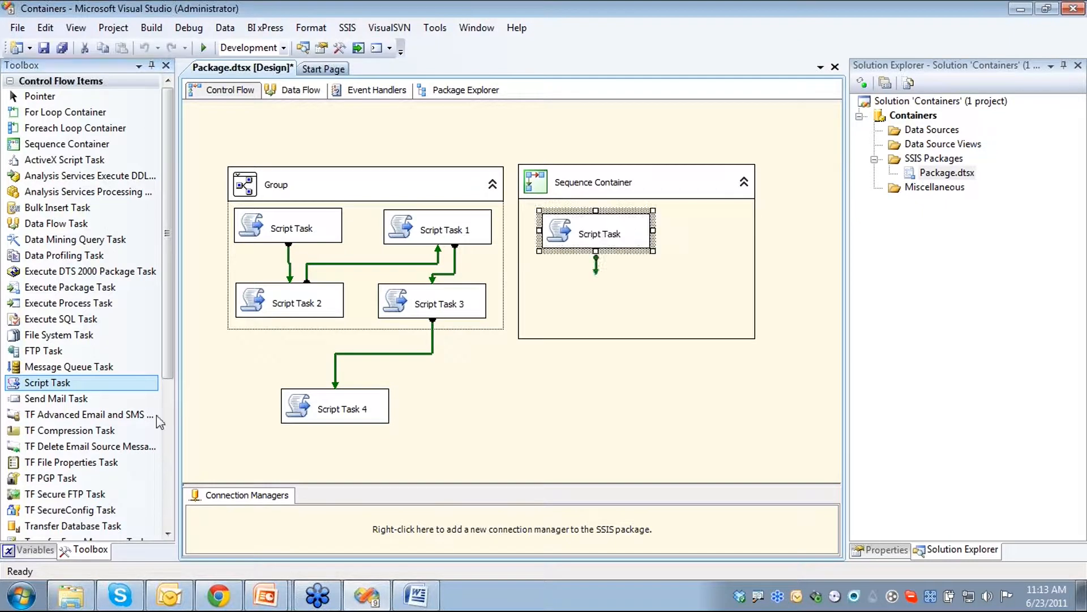
pyautogui.moveTo(577, 287); pyautogui.dragTo(560, 284)
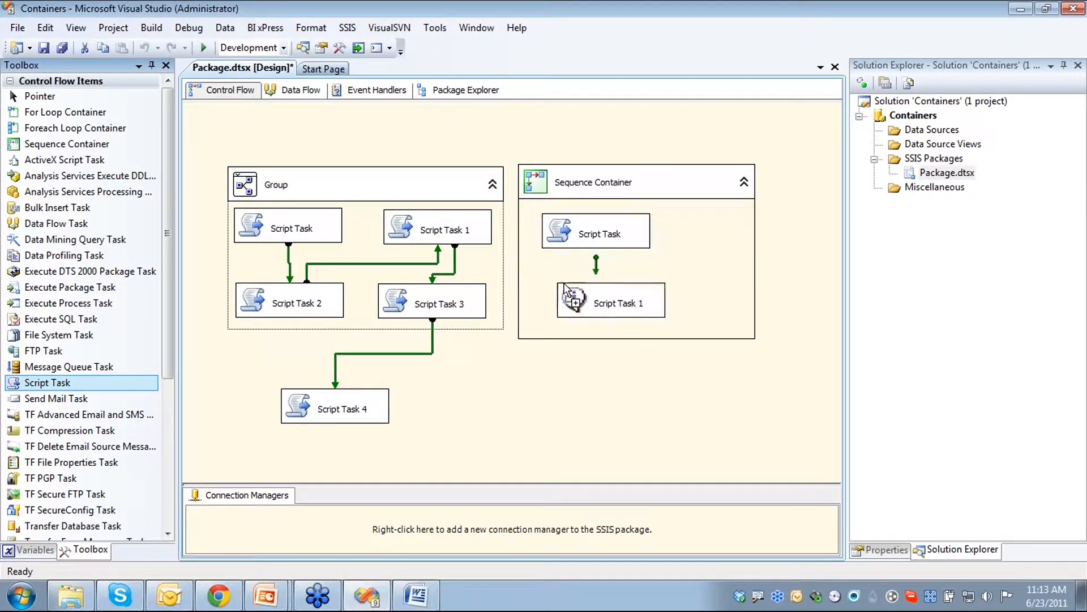
pyautogui.click(755, 265)
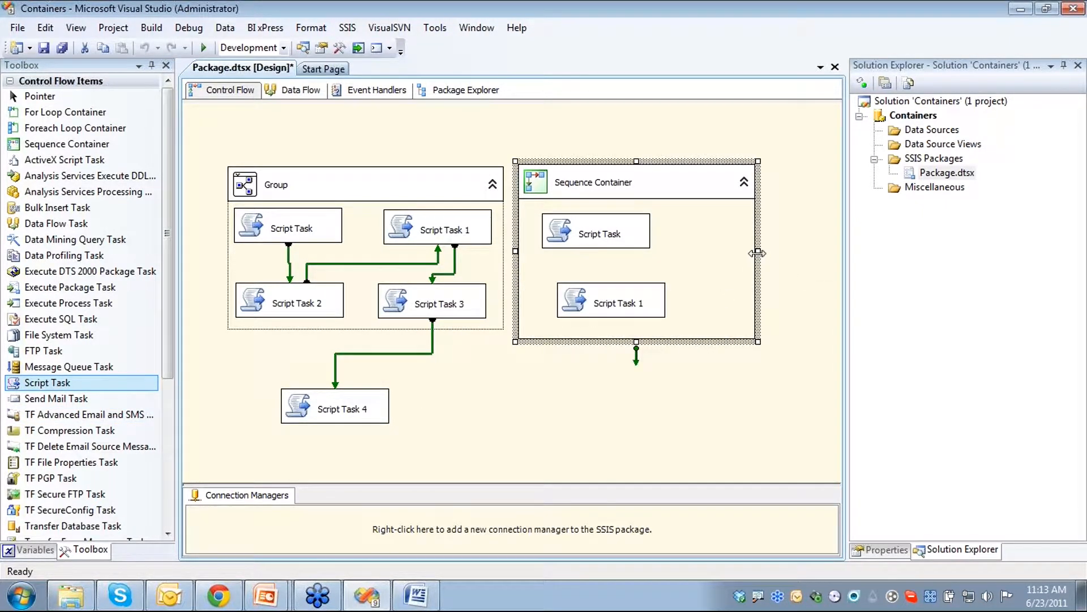
pyautogui.moveTo(758, 251); pyautogui.dragTo(793, 250)
pyautogui.moveTo(67, 389); pyautogui.dragTo(716, 251)
pyautogui.moveTo(66, 384); pyautogui.dragTo(665, 417)
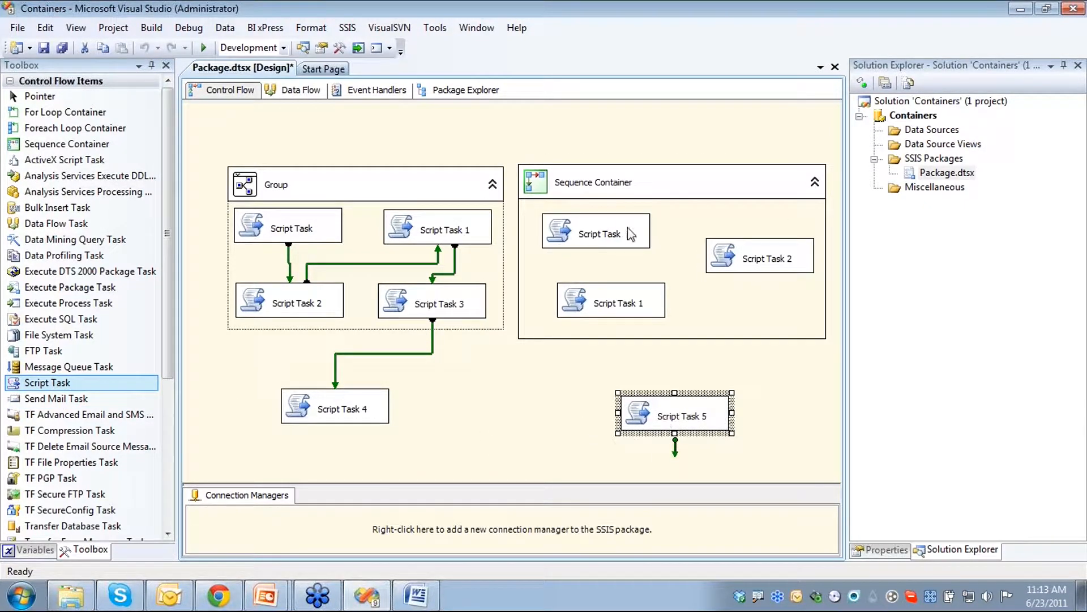
# Chain the tasks inside the Sequence Container with precedence constraints from Script Task to Script Task 1 and Script Task 2
pyautogui.click(614, 238)
pyautogui.moveTo(597, 265); pyautogui.dragTo(600, 313)
pyautogui.click(635, 306)
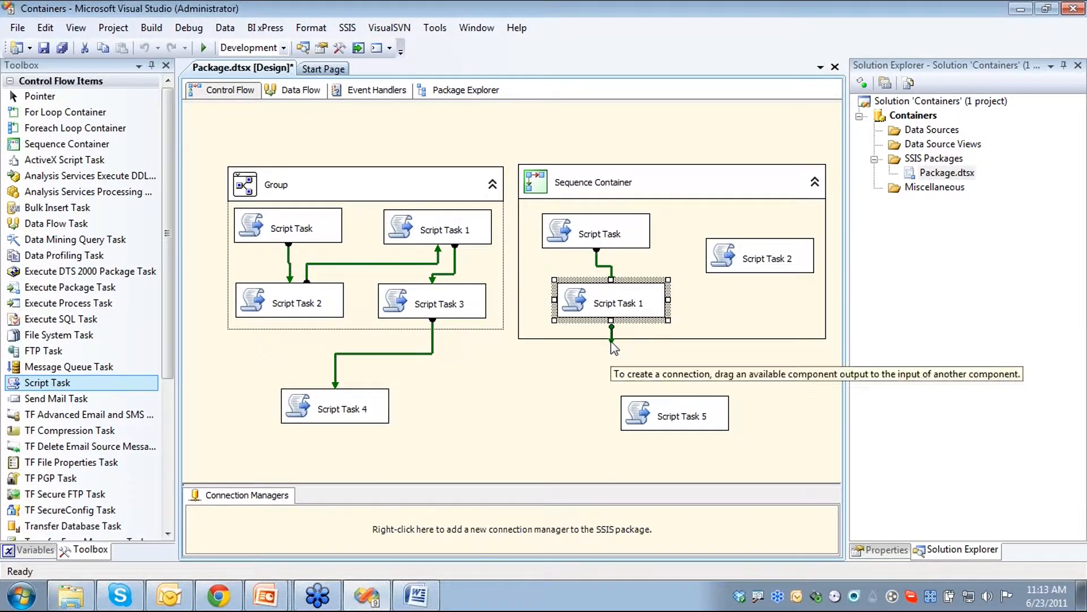
pyautogui.moveTo(755, 289); pyautogui.dragTo(760, 266)
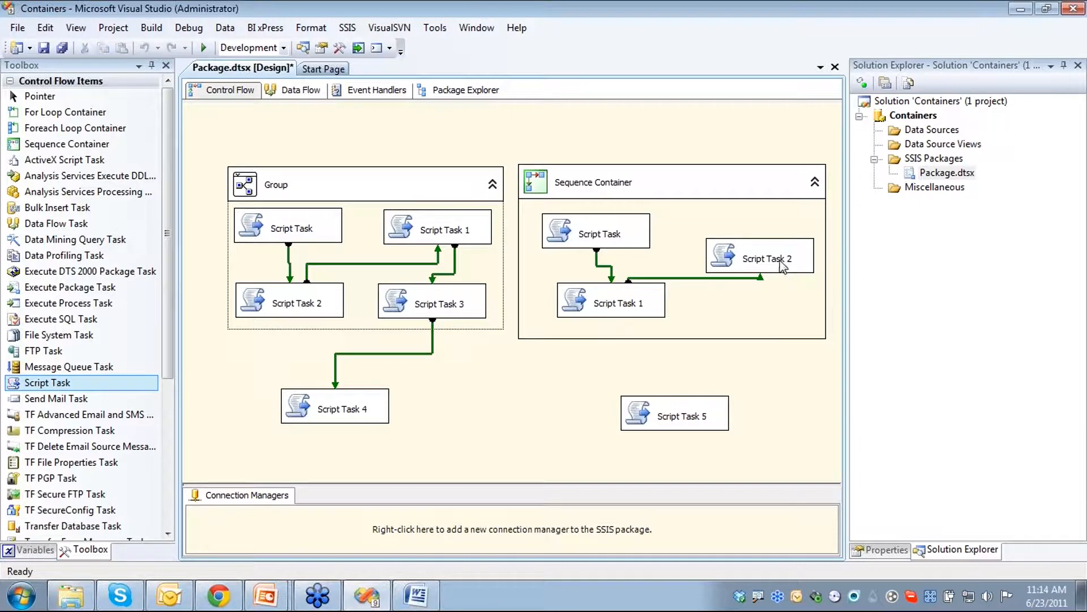
# Try to connect Script Task 2 inside the Sequence Container directly to Script Task 5 outside it
pyautogui.click(756, 274)
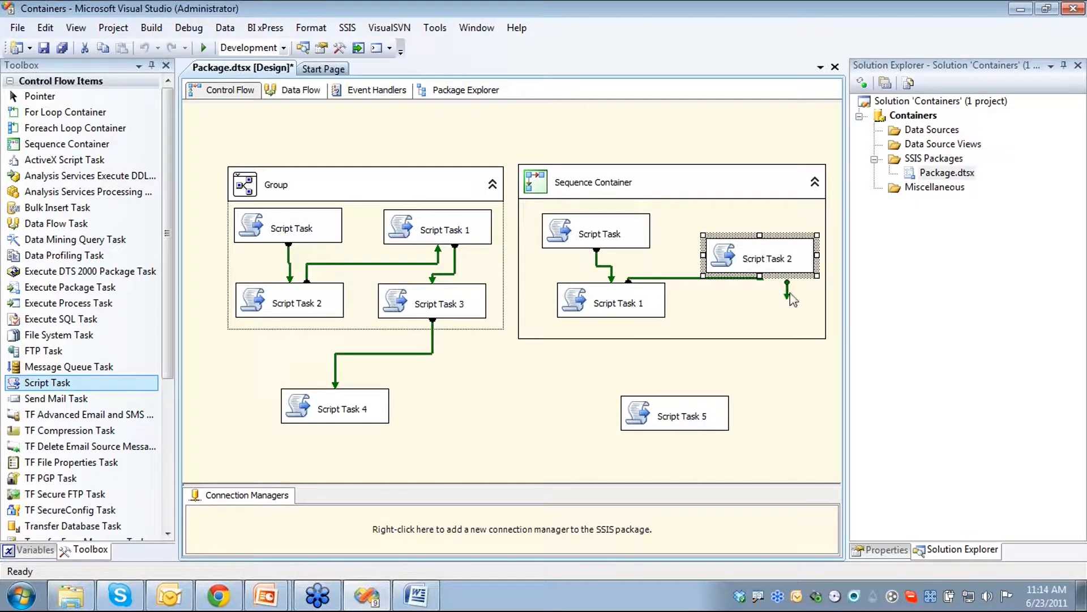
pyautogui.moveTo(788, 300); pyautogui.dragTo(675, 408)
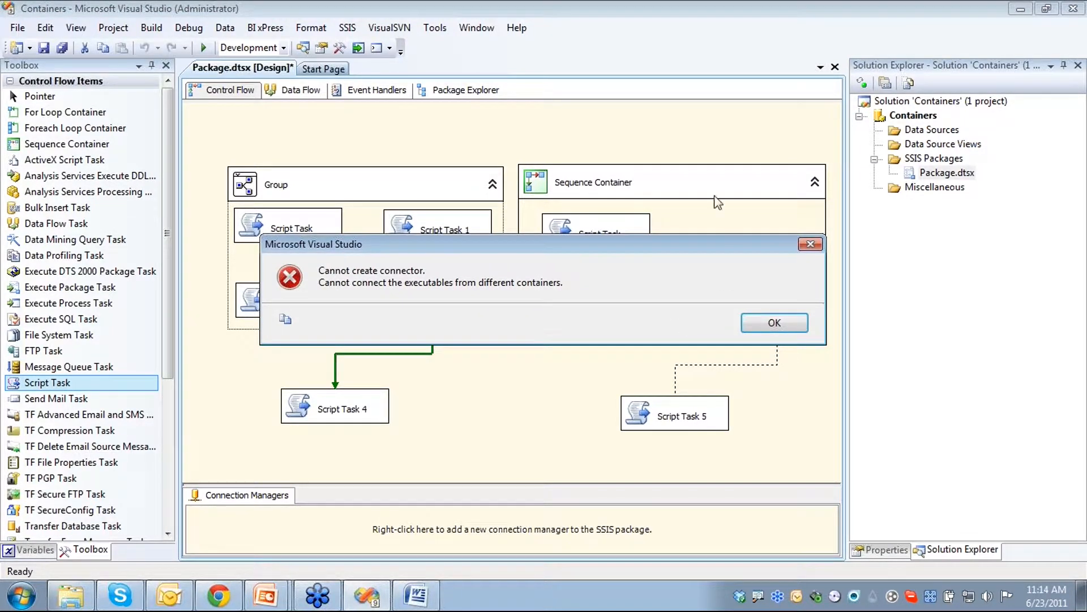
pyautogui.click(792, 327)
# Connect the Sequence Container itself to Script Task 5 with a precedence constraint
pyautogui.click(633, 184)
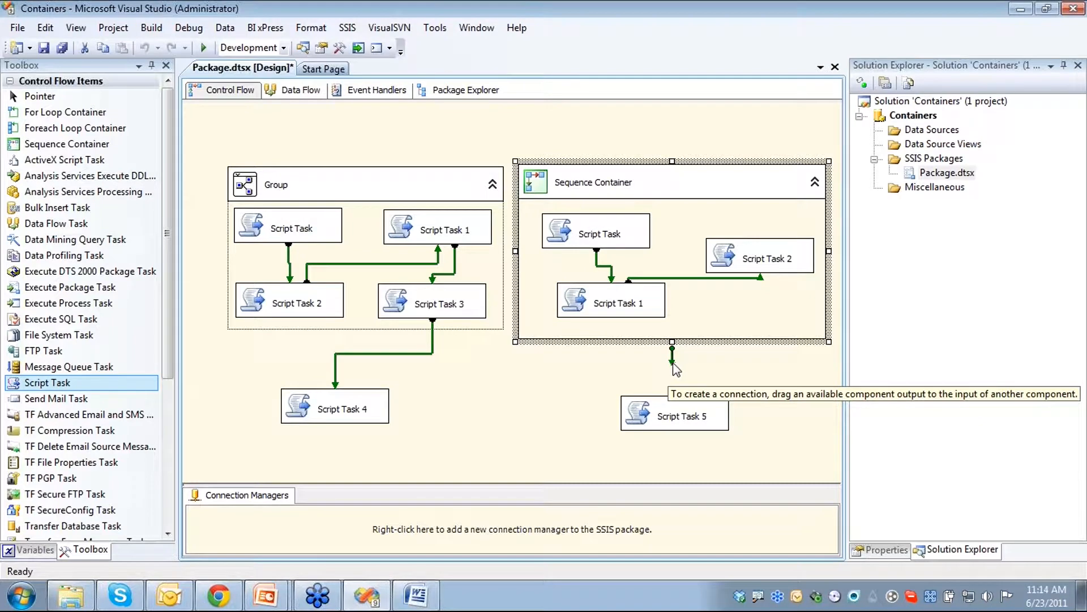
pyautogui.moveTo(672, 361); pyautogui.dragTo(674, 403)
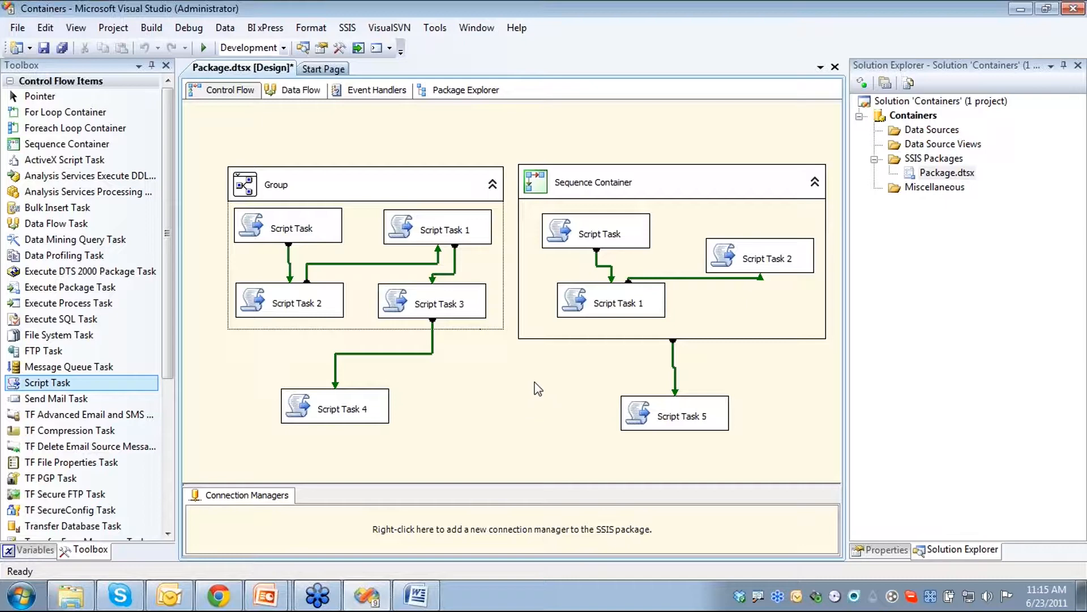
# Compare the commands available for the group and for the Sequence Container, focusing on Execute Container
pyautogui.rightClick(381, 186)
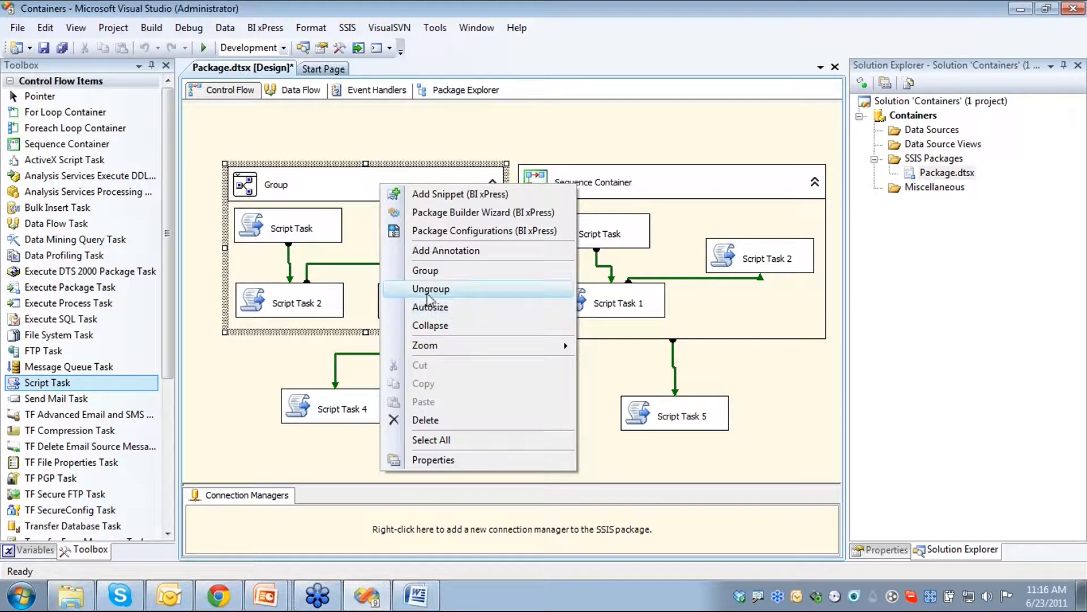
pyautogui.click(682, 182)
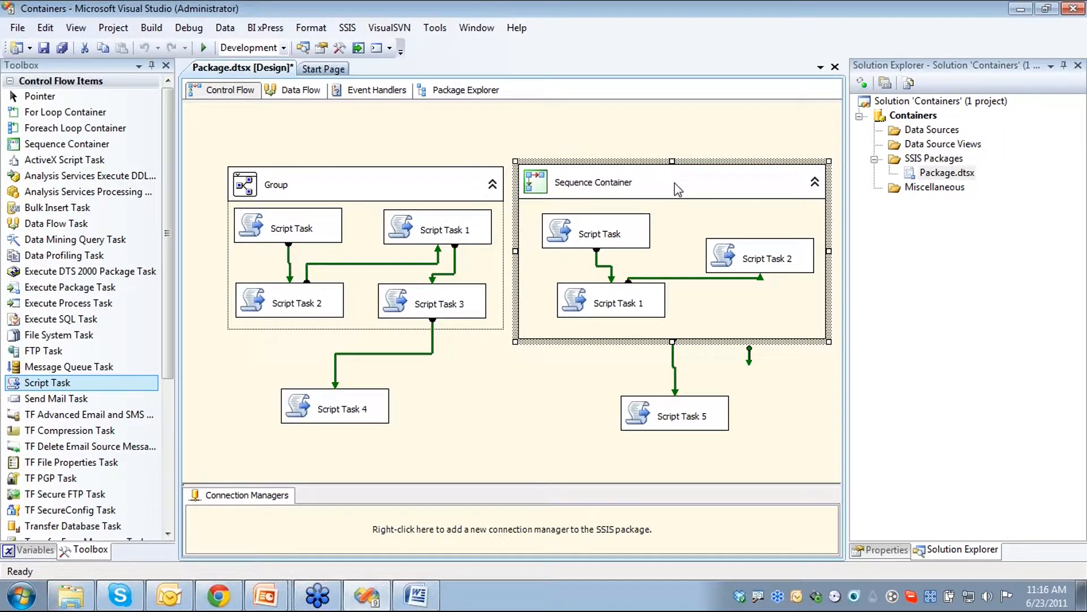
pyautogui.rightClick(675, 185)
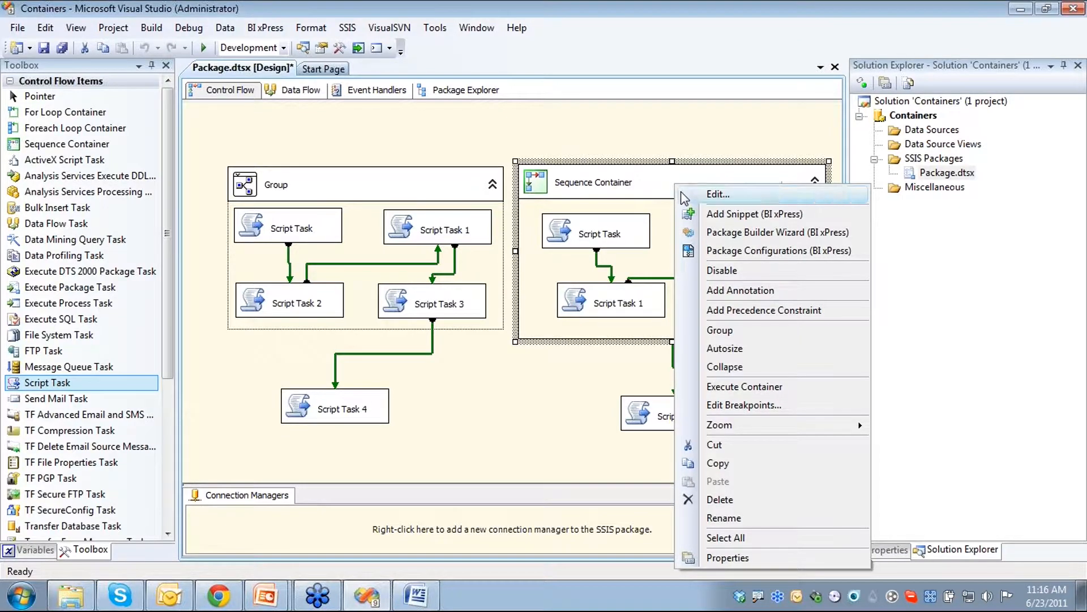
pyautogui.hotkey('ctrl', '1')
pyautogui.click(759, 381)
pyautogui.moveTo(400, 328); pyautogui.dragTo(321, 328)
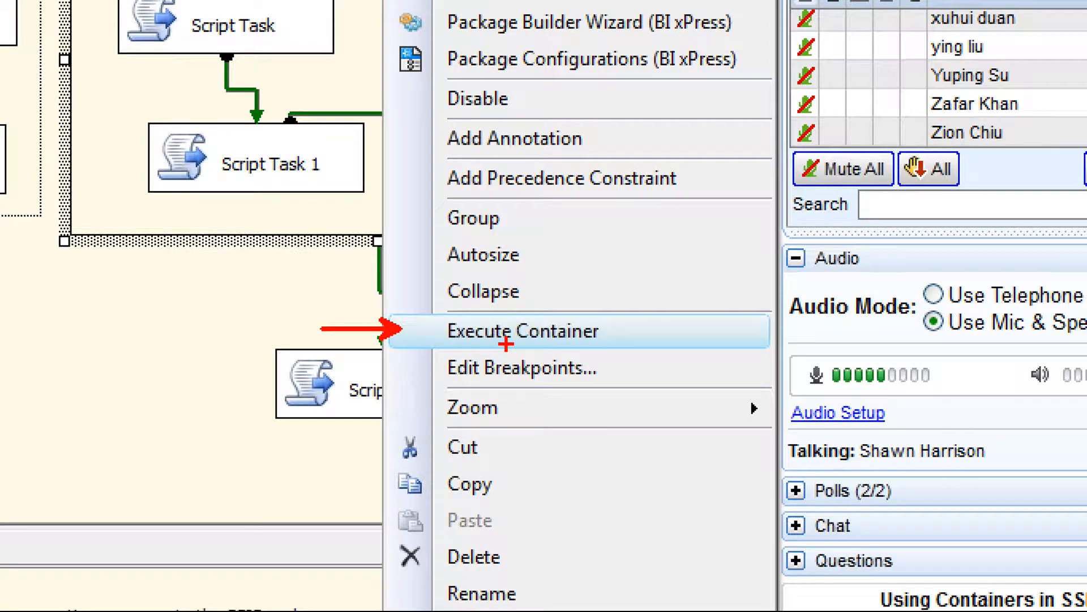
pyautogui.press('Escape')
# Execute only the Sequence Container, close the Watch 1 window and stop debugging
pyautogui.rightClick(719, 180)
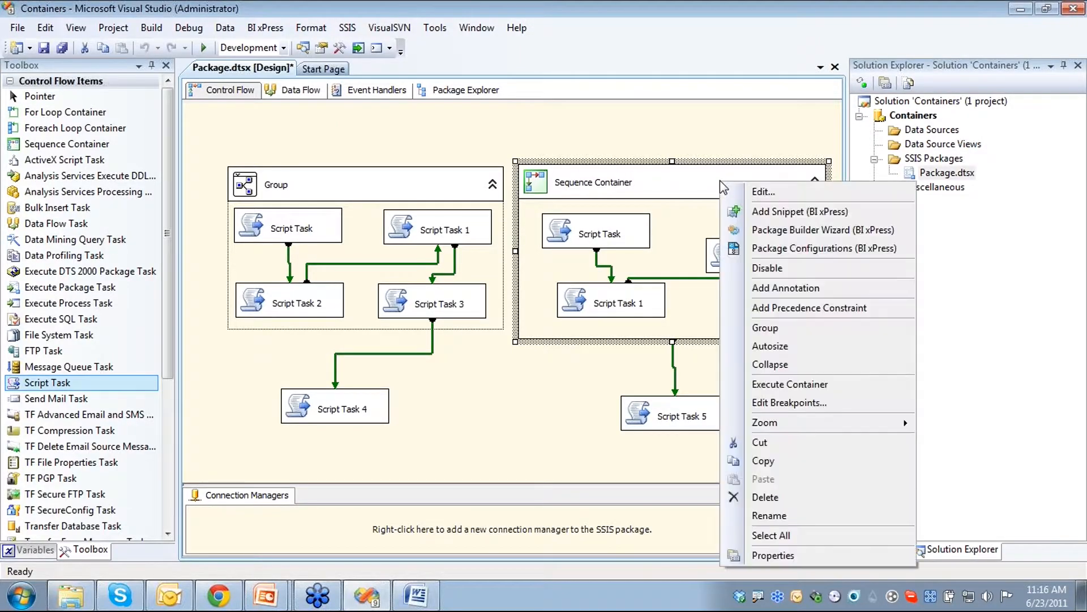
pyautogui.click(781, 385)
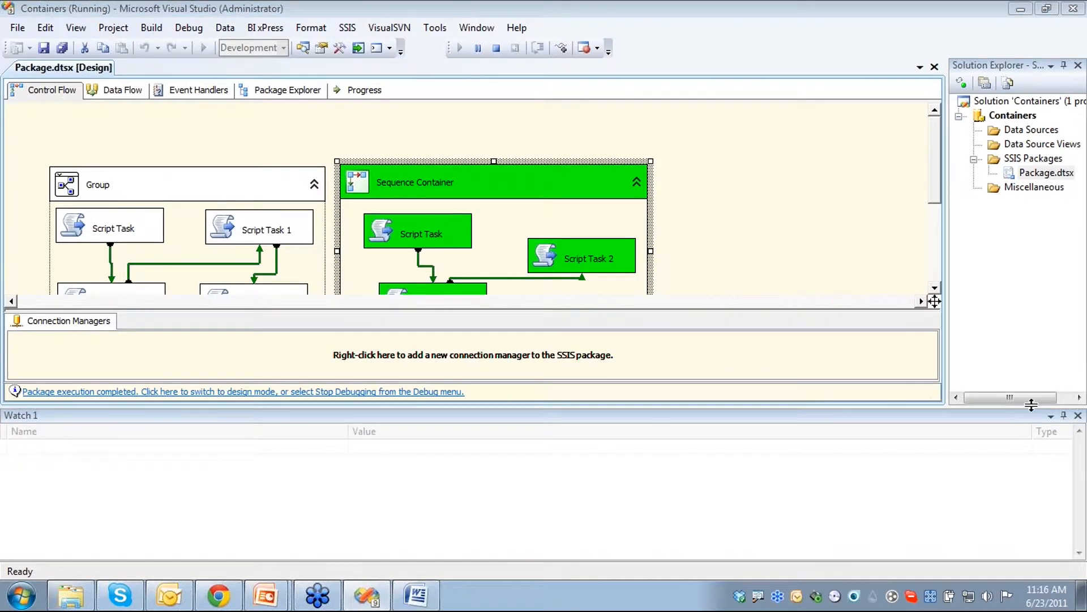
pyautogui.click(1078, 415)
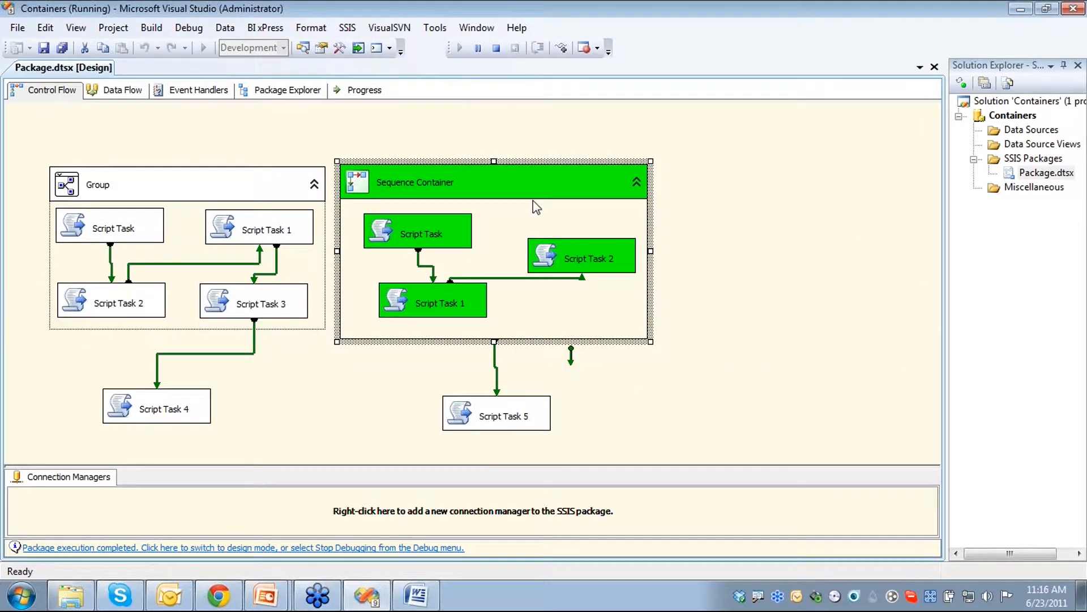
pyautogui.click(496, 47)
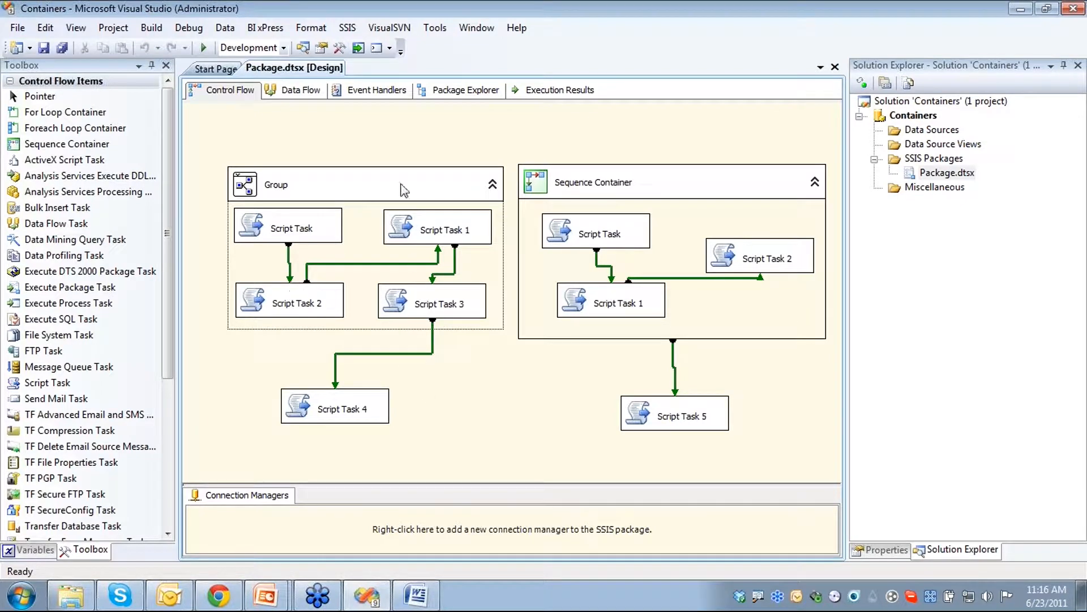
# Delete the group with all its contained tasks, and delete Script Task 4 below it
pyautogui.rightClick(351, 182)
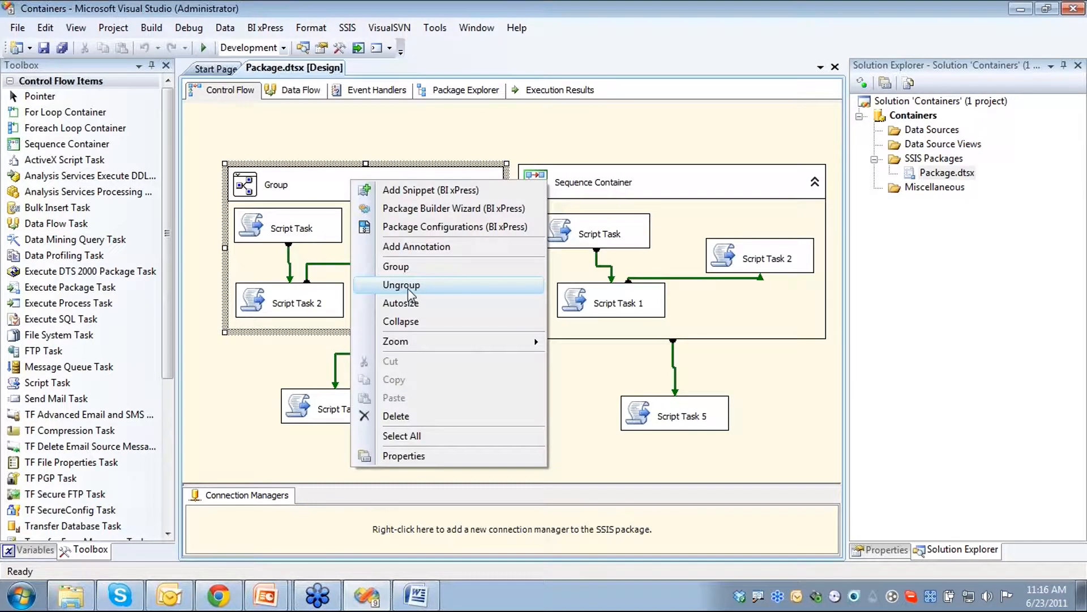
pyautogui.click(408, 417)
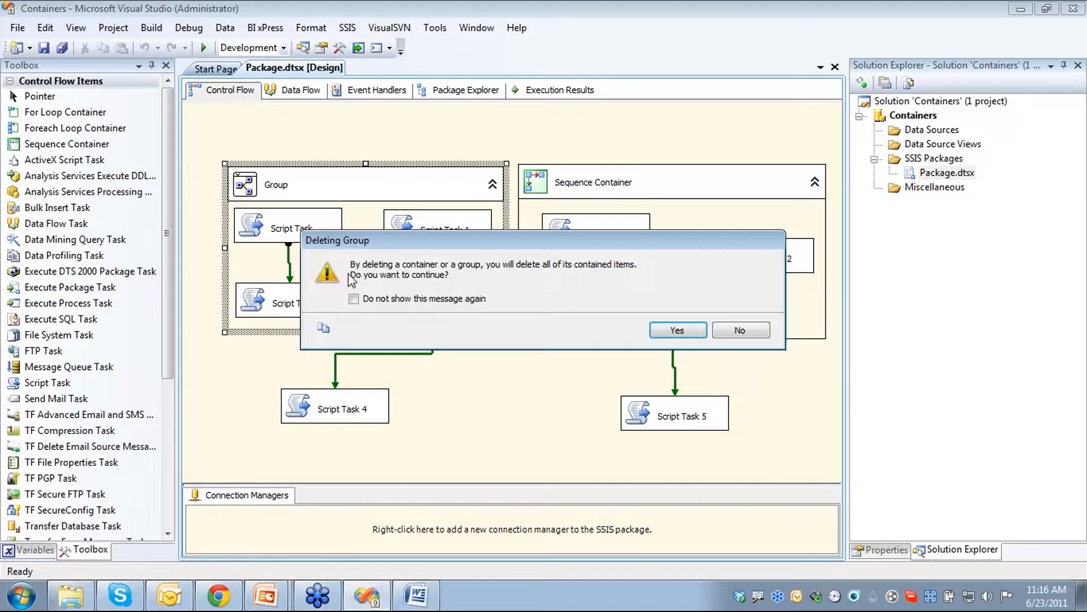
pyautogui.click(671, 329)
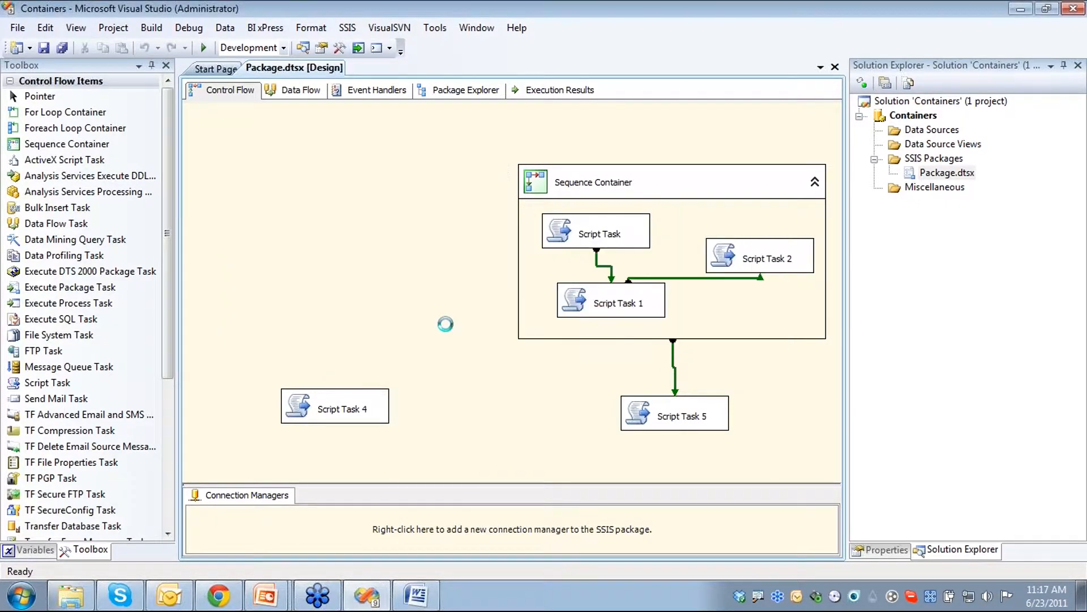
pyautogui.click(287, 386)
pyautogui.press('Delete')
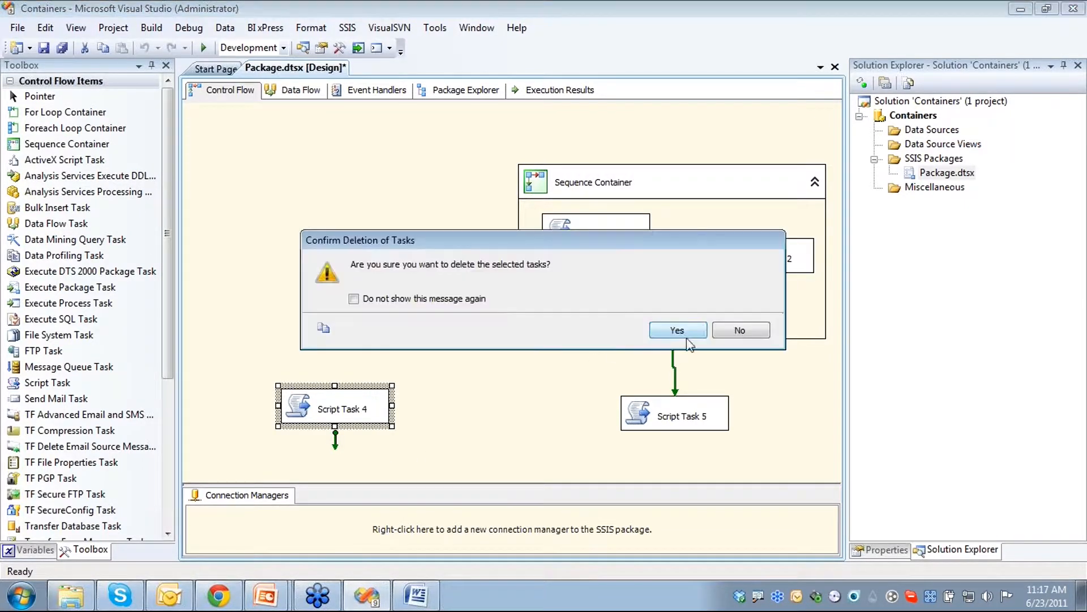
pyautogui.click(679, 331)
# Delete the Sequence Container with all its contained tasks, and delete Script Task 5 to empty the control flow
pyautogui.rightClick(655, 177)
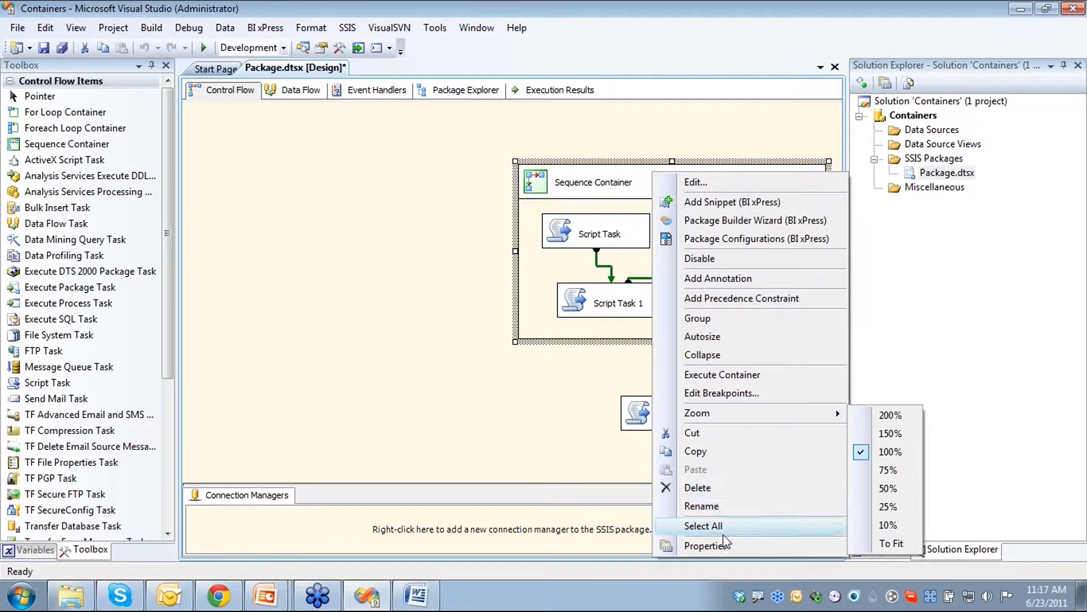
pyautogui.click(701, 487)
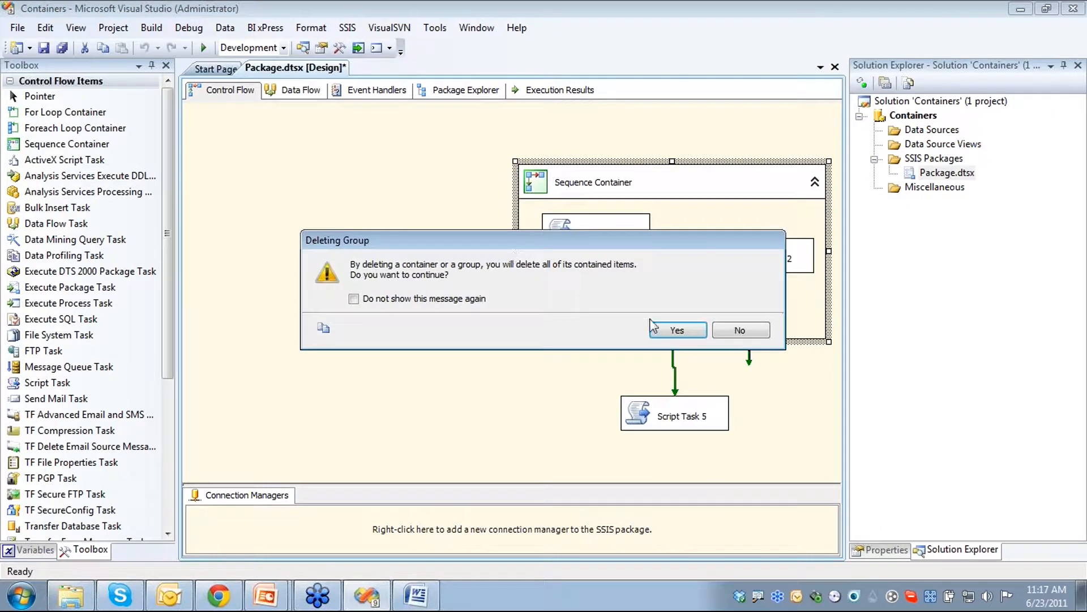
pyautogui.click(670, 331)
pyautogui.moveTo(728, 453); pyautogui.dragTo(601, 390)
pyautogui.press('Delete')
pyautogui.press('Return')
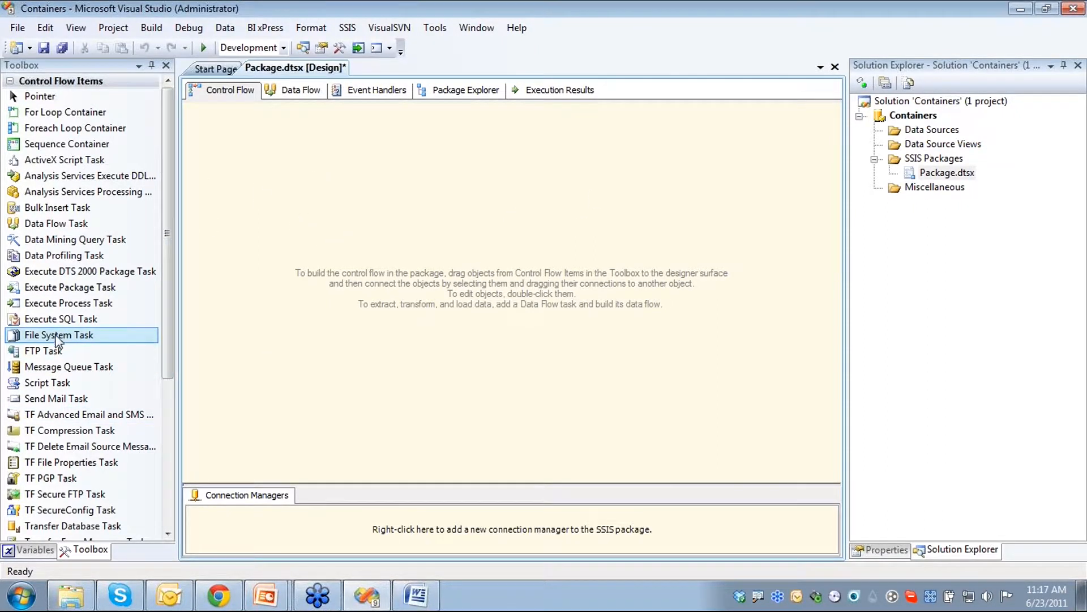
pyautogui.doubleClick(57, 383)
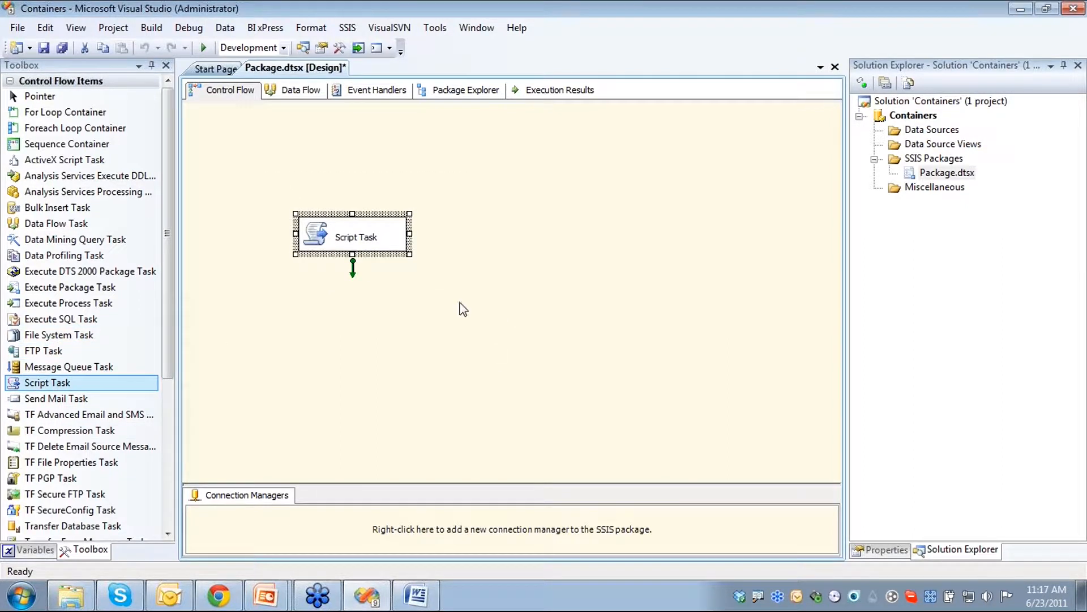
pyautogui.rightClick(347, 239)
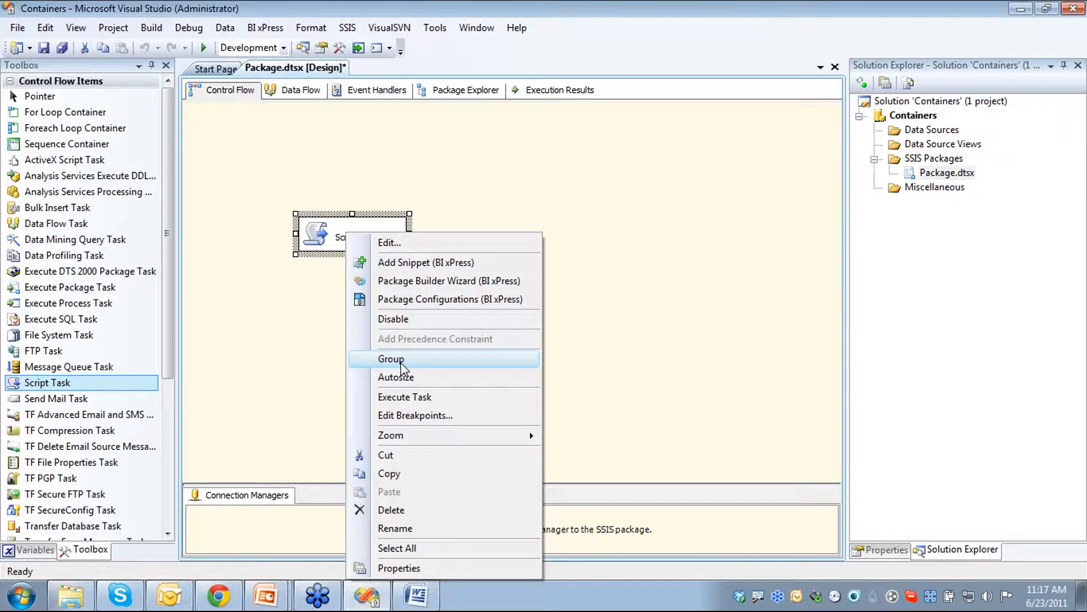
pyautogui.click(609, 255)
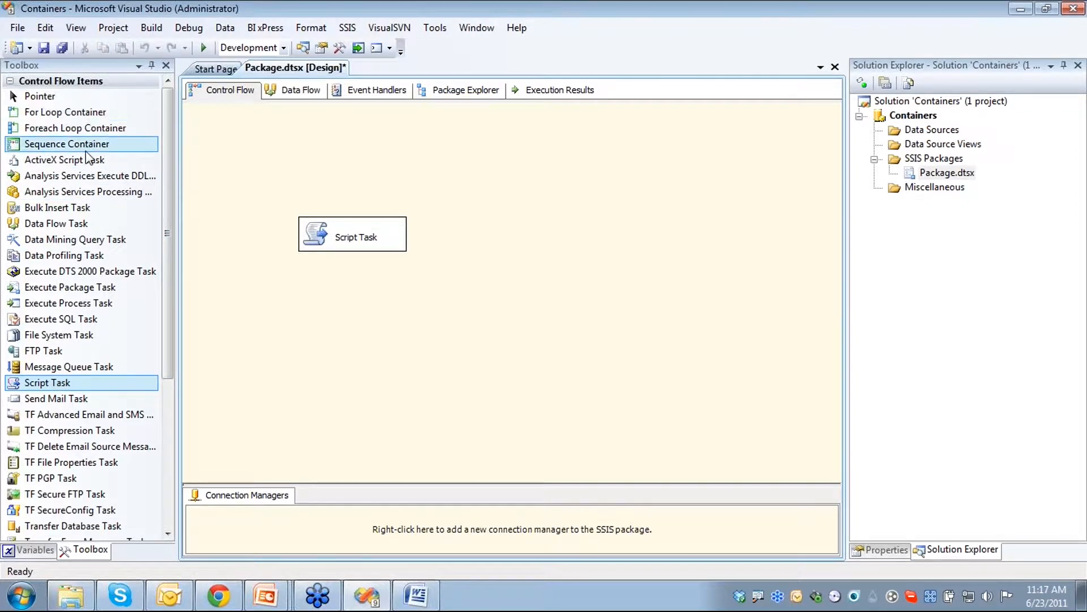
pyautogui.click(363, 243)
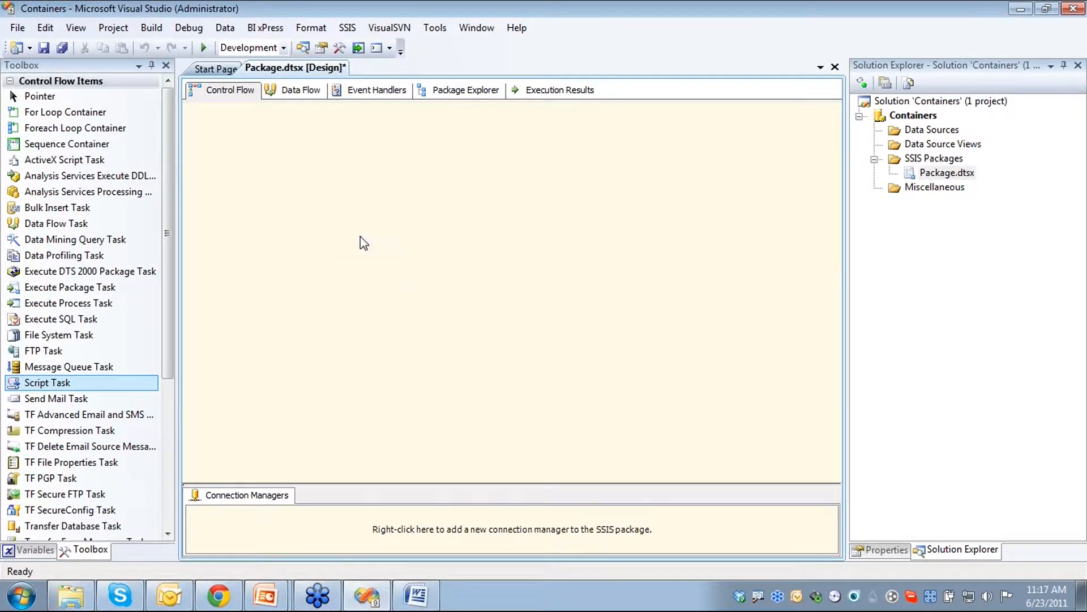
pyautogui.press('Delete')
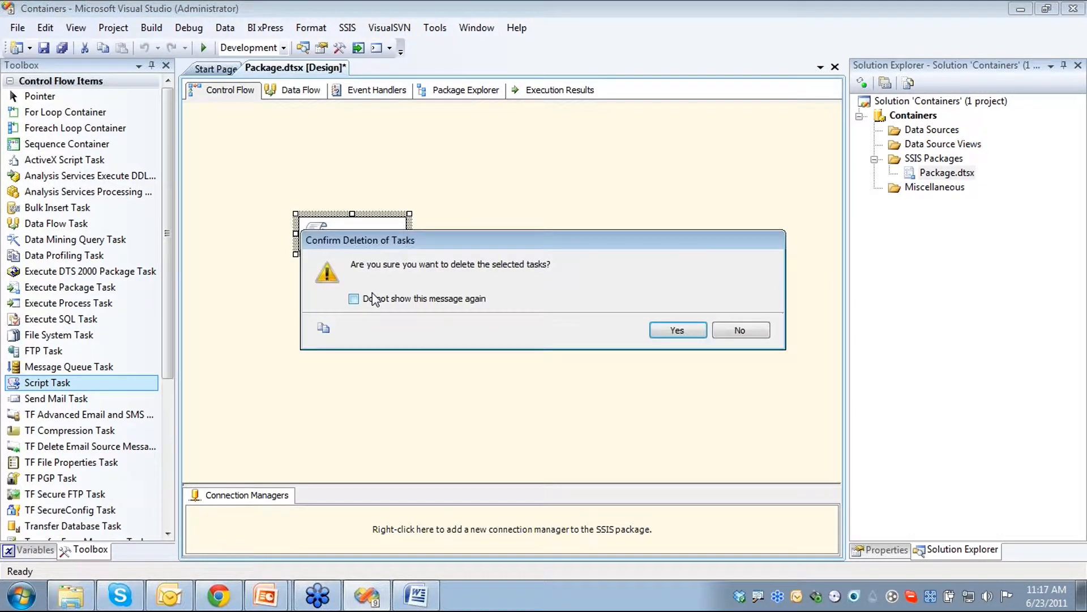
pyautogui.click(677, 331)
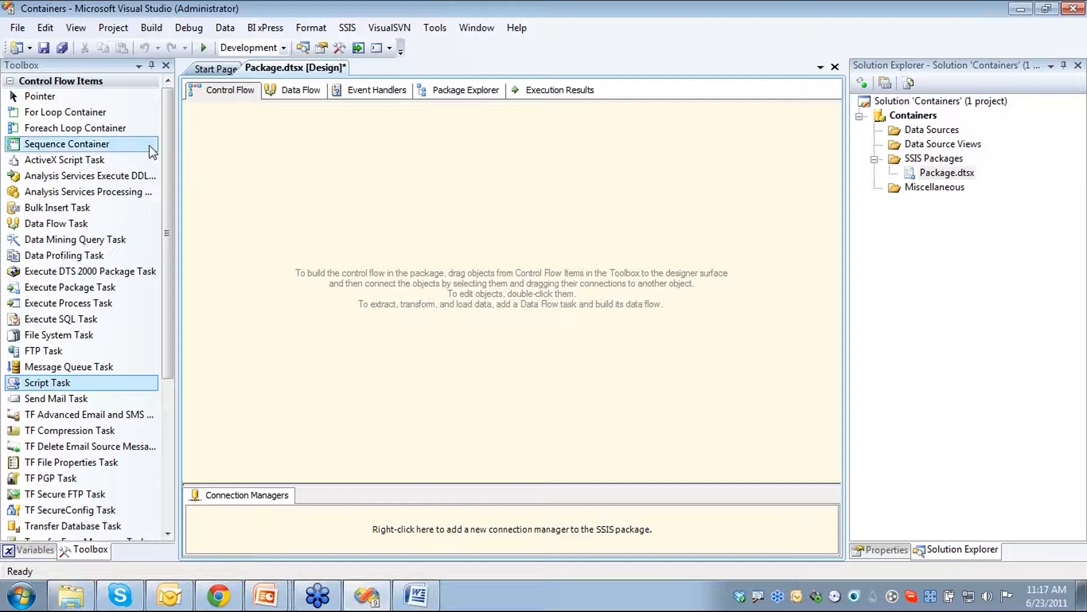
# Add two Execute SQL Tasks side by side and two Data Flow Tasks, aligning the Data Flow Tasks beneath the SQL tasks
pyautogui.moveTo(57, 319)
pyautogui.mouseDown()
pyautogui.moveTo(195, 301)
pyautogui.moveTo(238, 201)
pyautogui.moveTo(44, 318)
pyautogui.mouseUp()
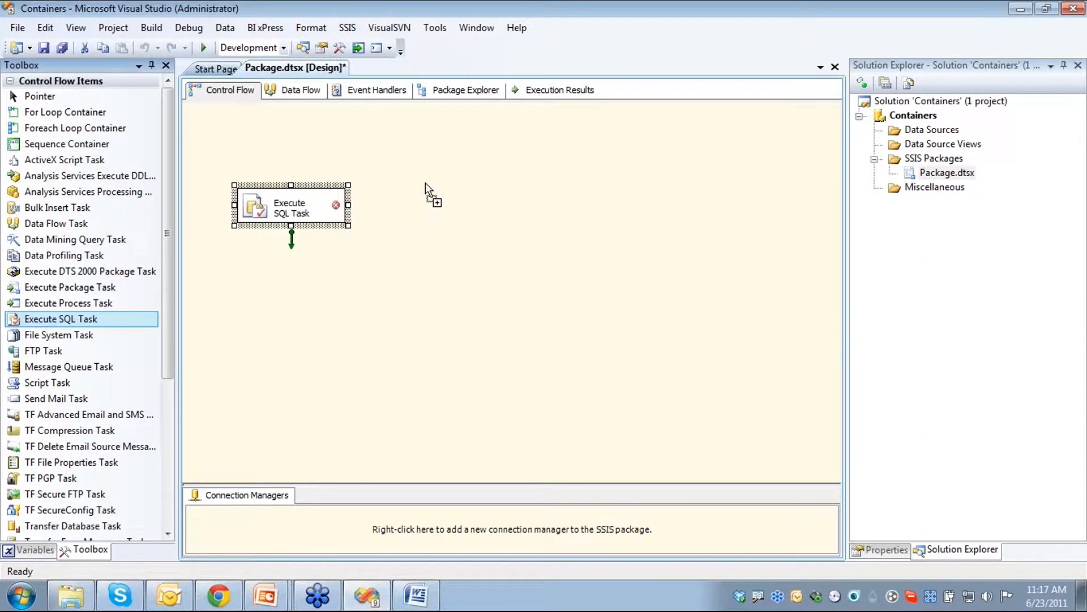
pyautogui.moveTo(546, 206); pyautogui.dragTo(405, 204)
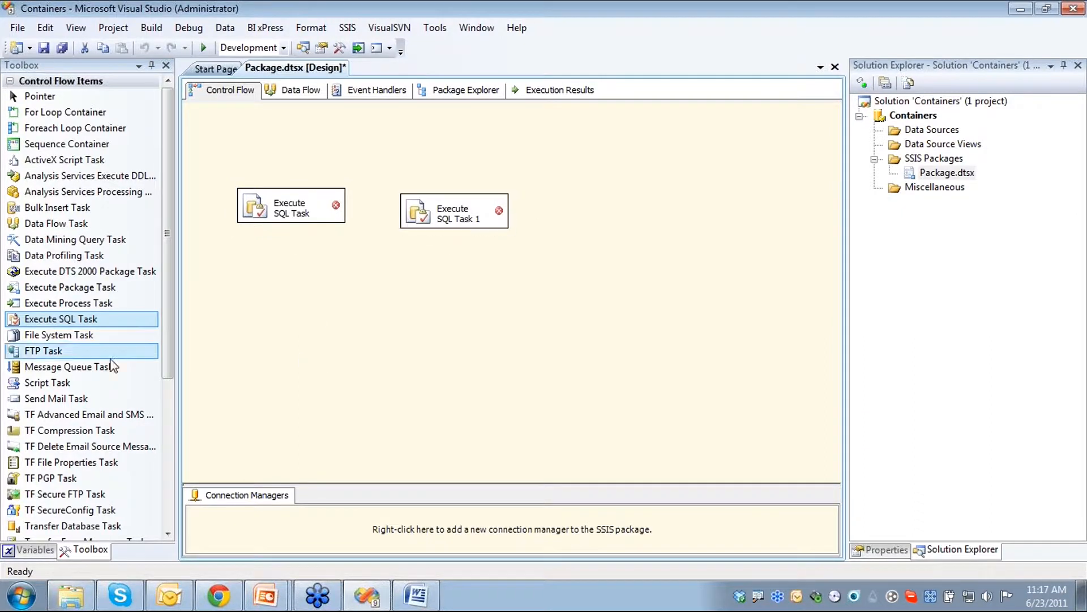
pyautogui.moveTo(34, 223); pyautogui.dragTo(227, 288)
pyautogui.moveTo(136, 275); pyautogui.dragTo(428, 295)
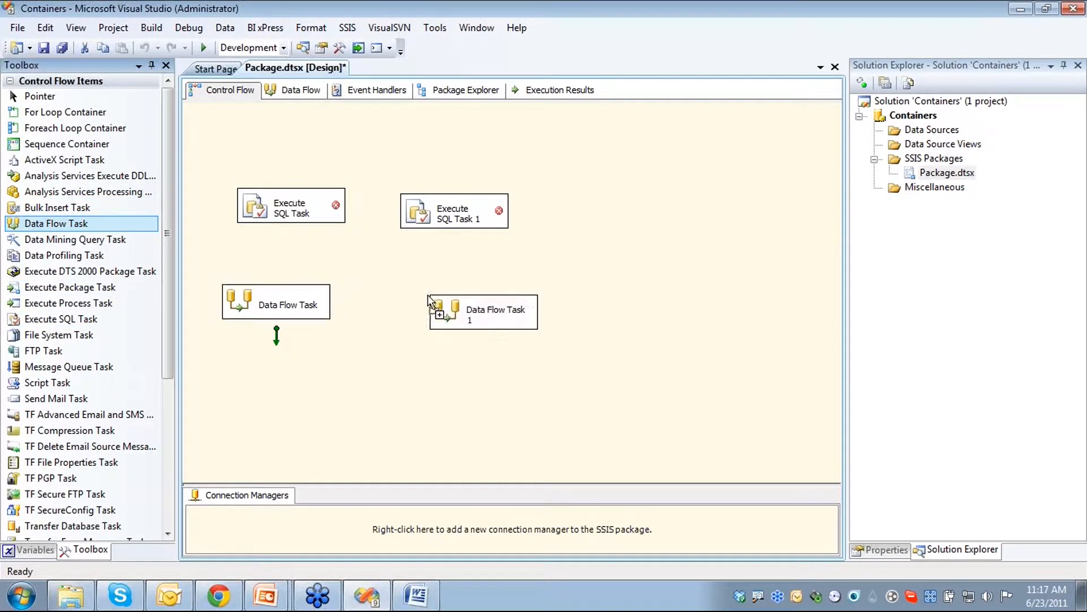
pyautogui.moveTo(278, 304); pyautogui.dragTo(292, 288)
pyautogui.moveTo(495, 303); pyautogui.dragTo(453, 290)
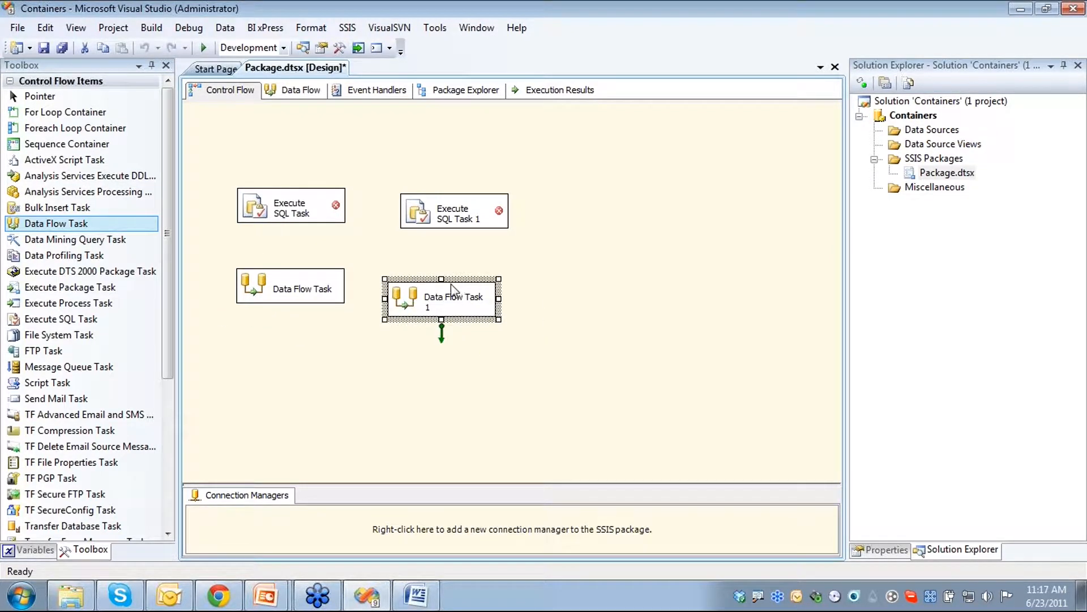
# Connect the first Execute SQL Task to localhost.AdventureWorks2008R2 and begin its SQL statement with "truncate table dbo."
pyautogui.doubleClick(291, 210)
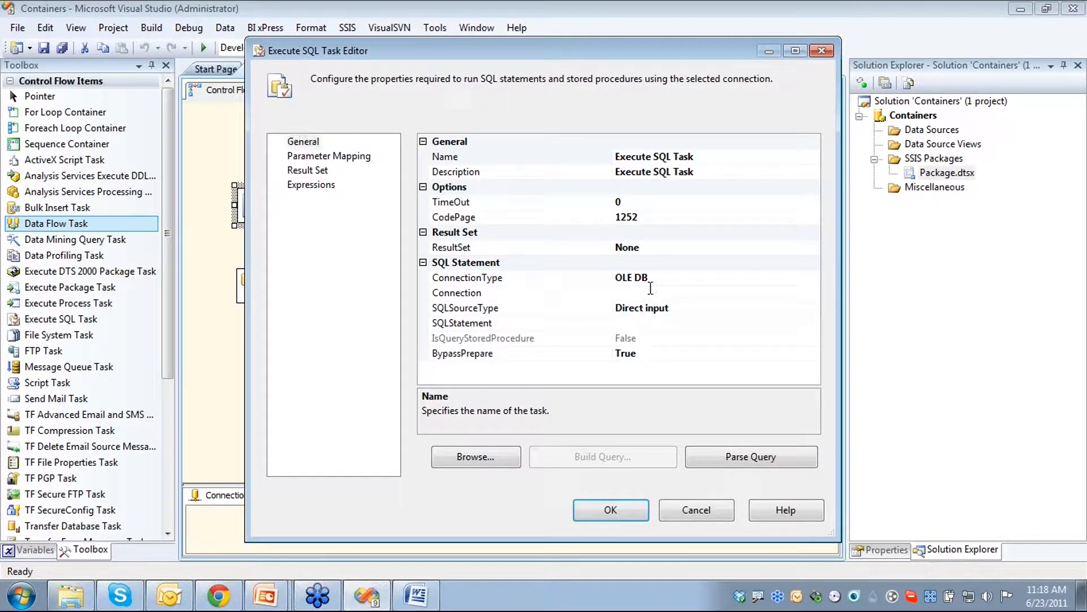
pyautogui.click(456, 293)
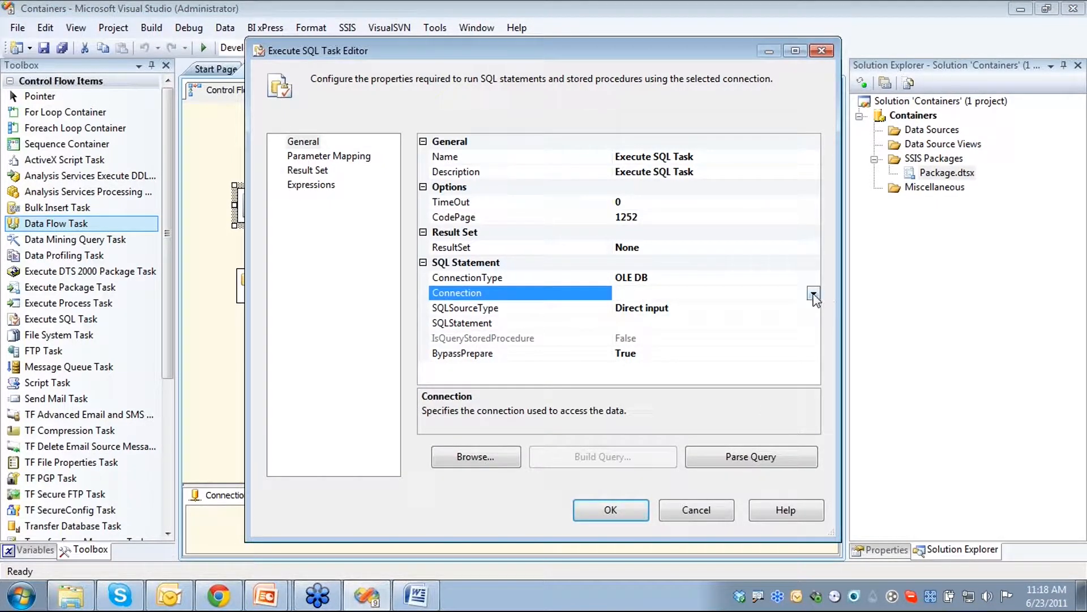
pyautogui.click(814, 293)
pyautogui.click(685, 309)
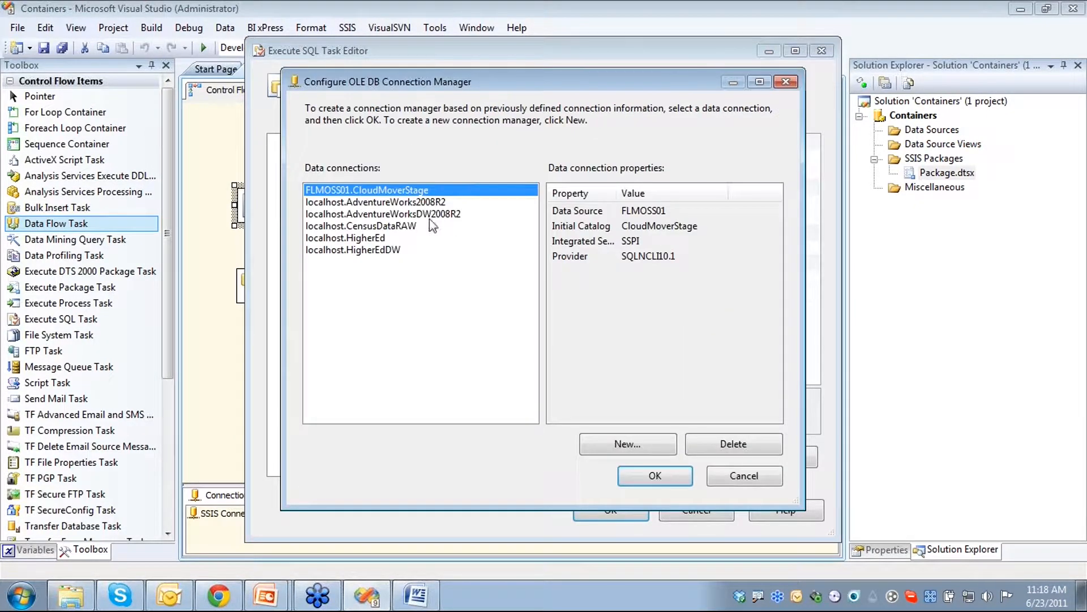
pyautogui.click(378, 202)
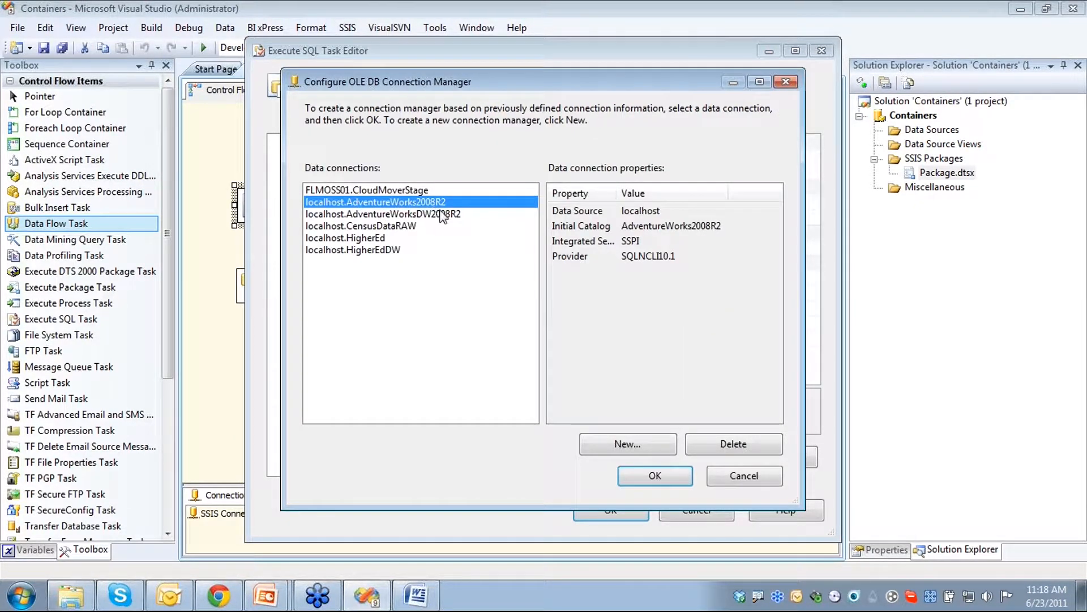
pyautogui.click(654, 477)
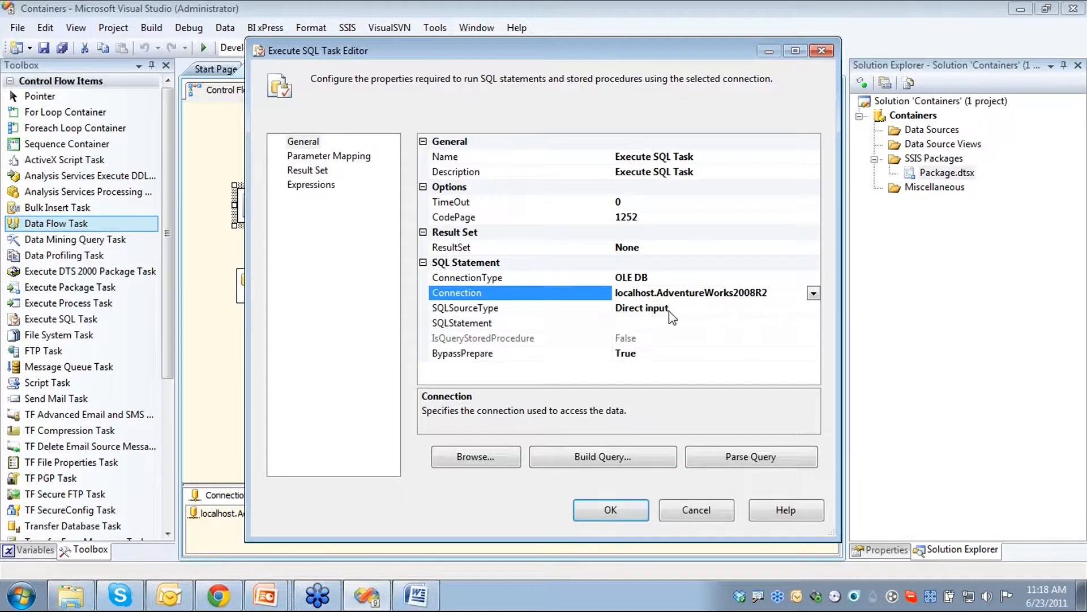
pyautogui.click(664, 322)
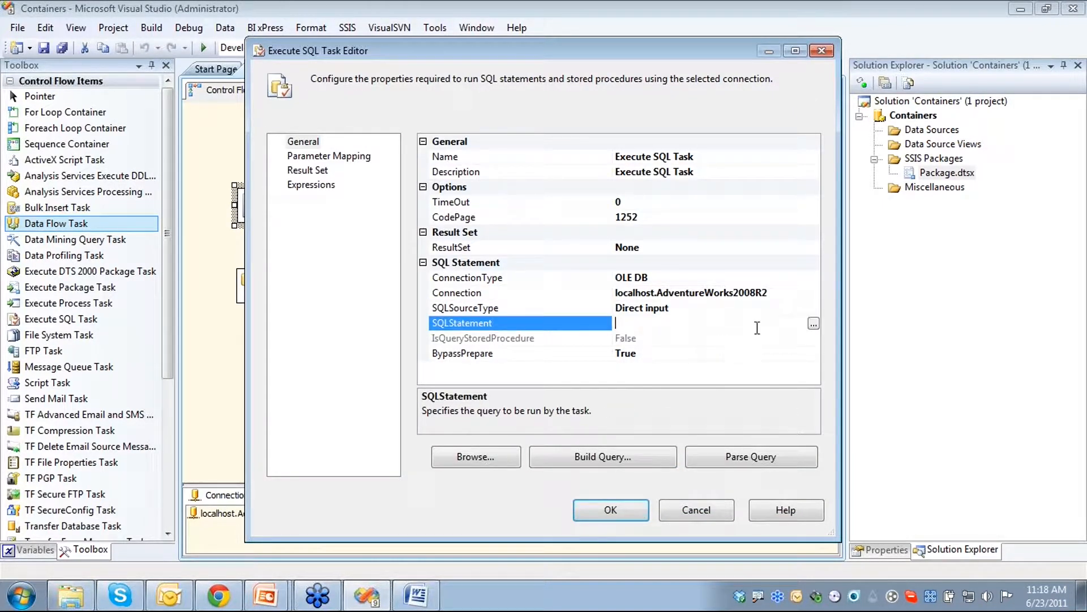
pyautogui.click(814, 326)
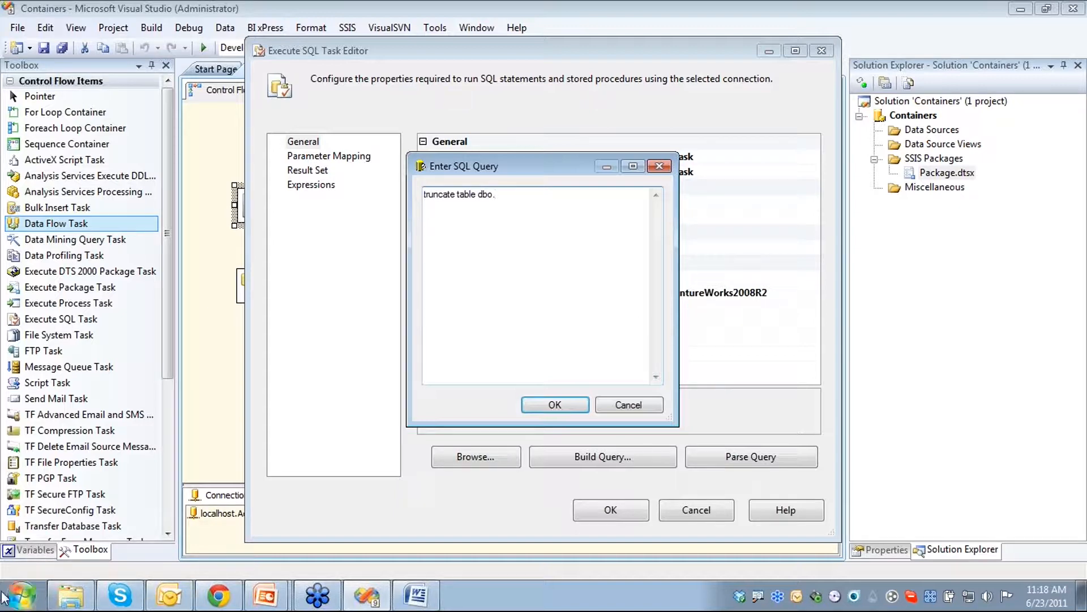
# Switch to SQL Server Management Studio, connect to localhost, and look up the full name of dbo.FileLoadTable among the AdventureWorks2008R2 tables
pyautogui.click(21, 595)
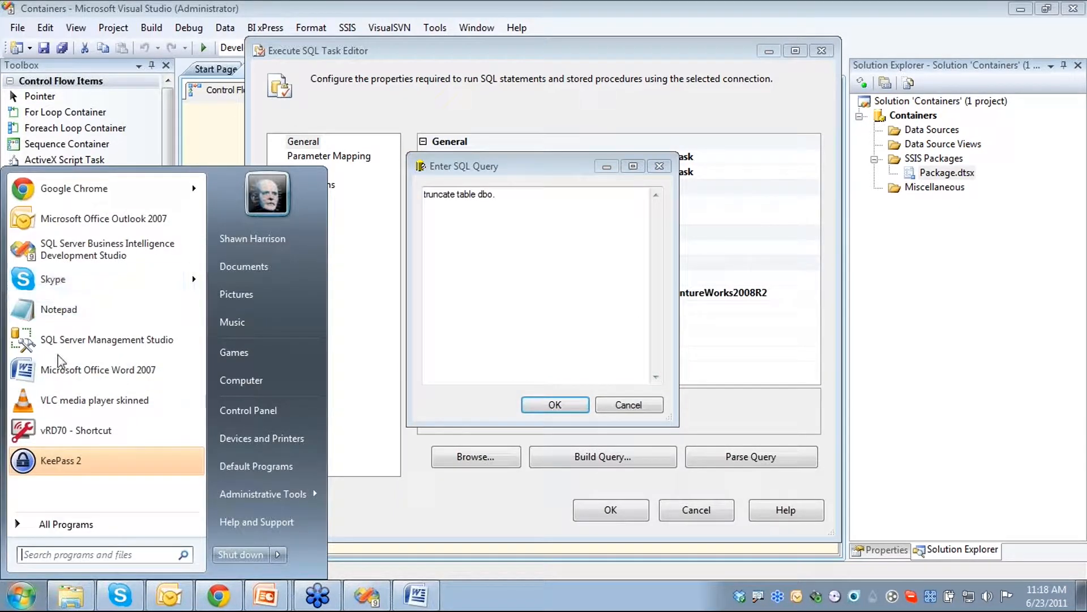
pyautogui.click(57, 338)
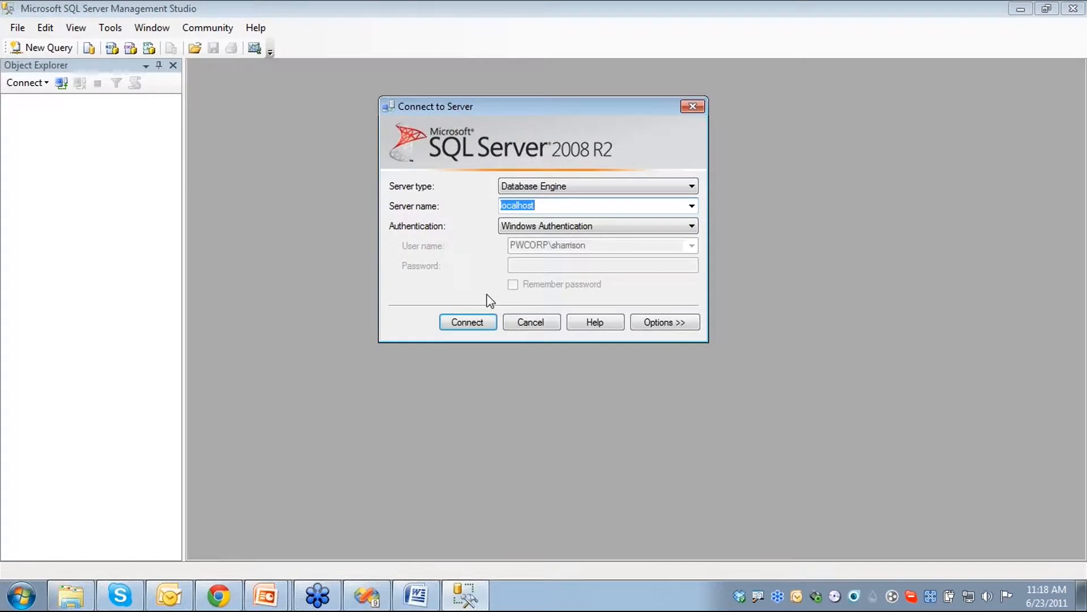
pyautogui.click(466, 321)
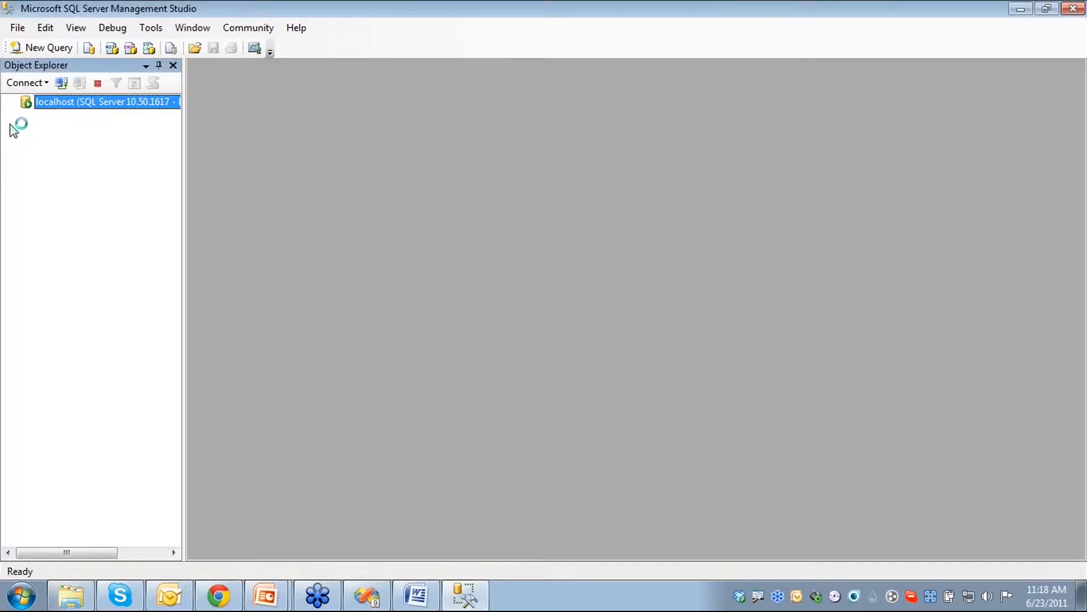
pyautogui.click(26, 116)
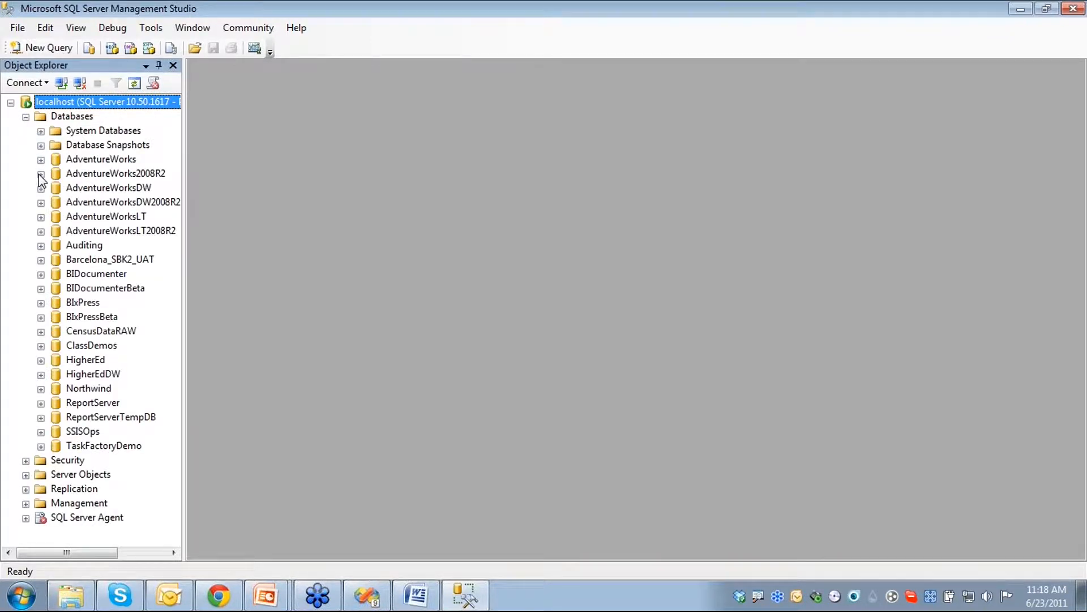
pyautogui.click(40, 174)
pyautogui.click(56, 205)
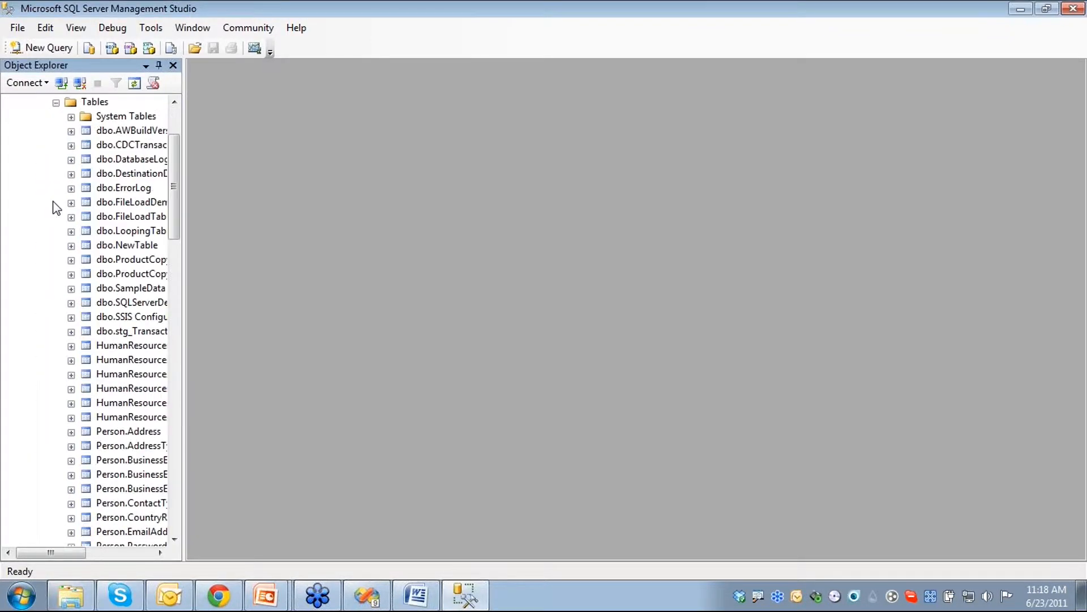
pyautogui.click(137, 221)
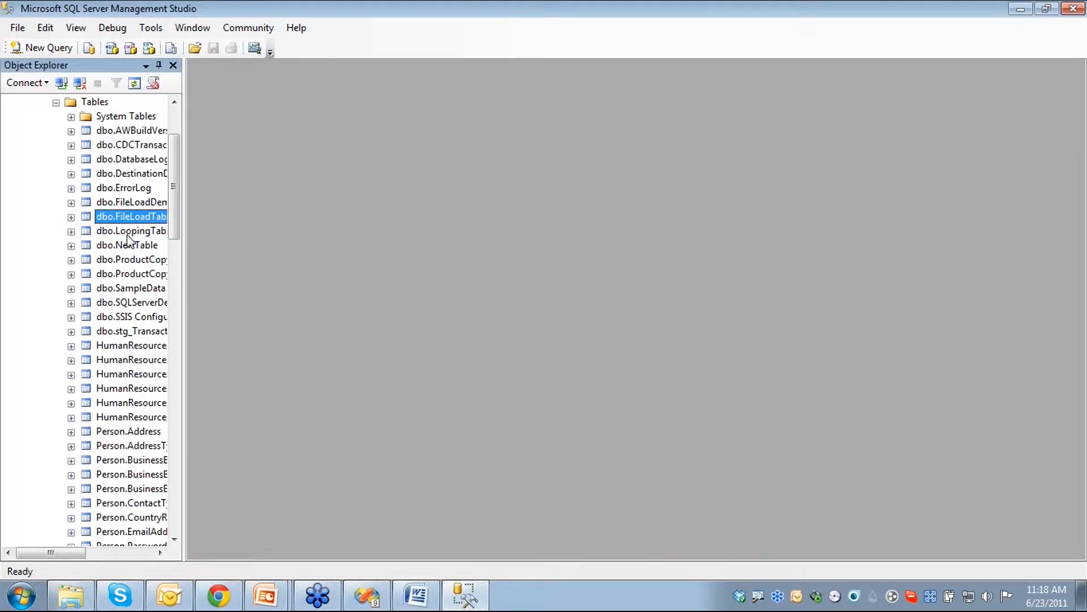
pyautogui.moveTo(38, 552); pyautogui.dragTo(58, 557)
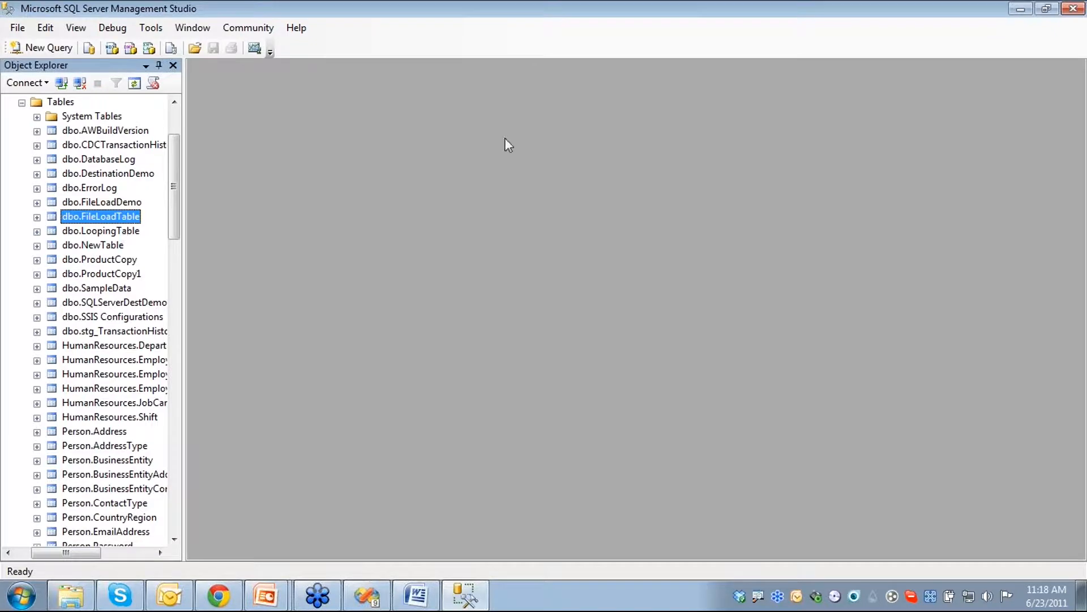
# Switch back to Visual Studio, complete the SQL statement as "truncate table dbo.FileLoadTable", and accept the Execute SQL Task settings
pyautogui.click(1028, 10)
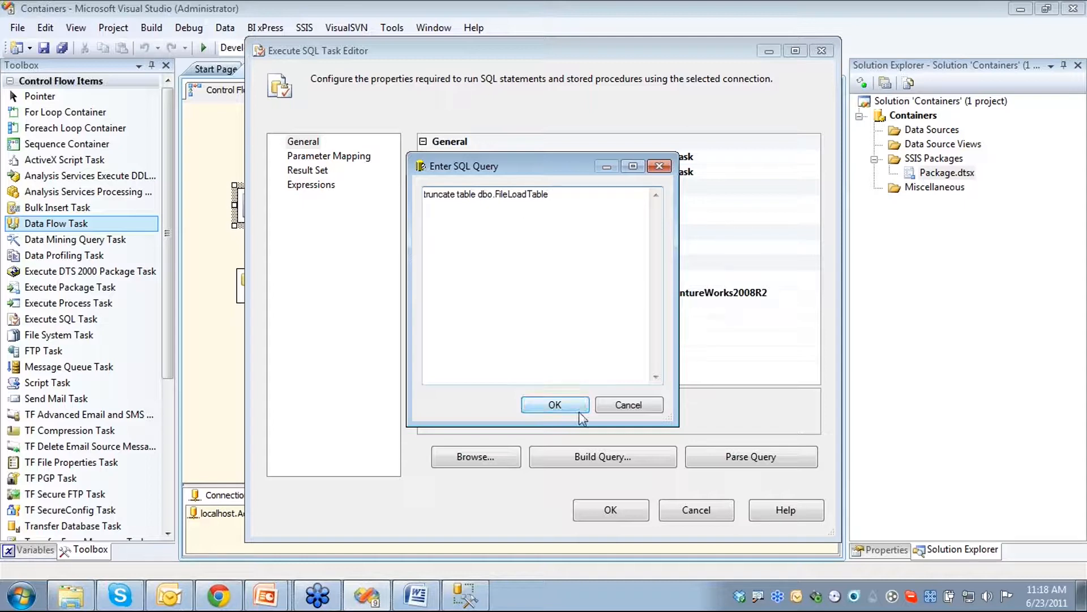
pyautogui.click(555, 405)
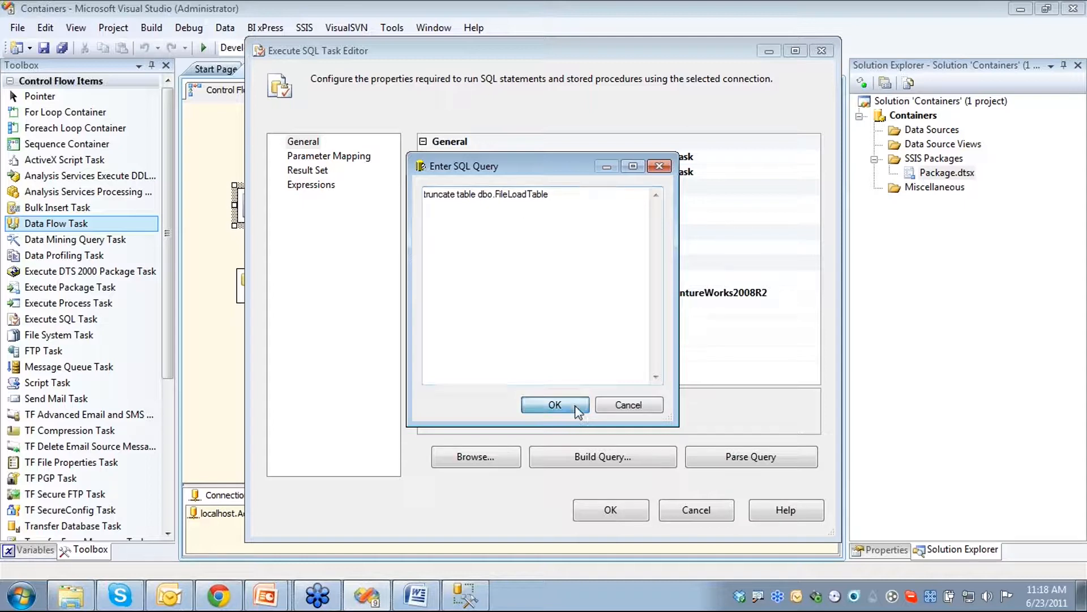
pyautogui.click(619, 517)
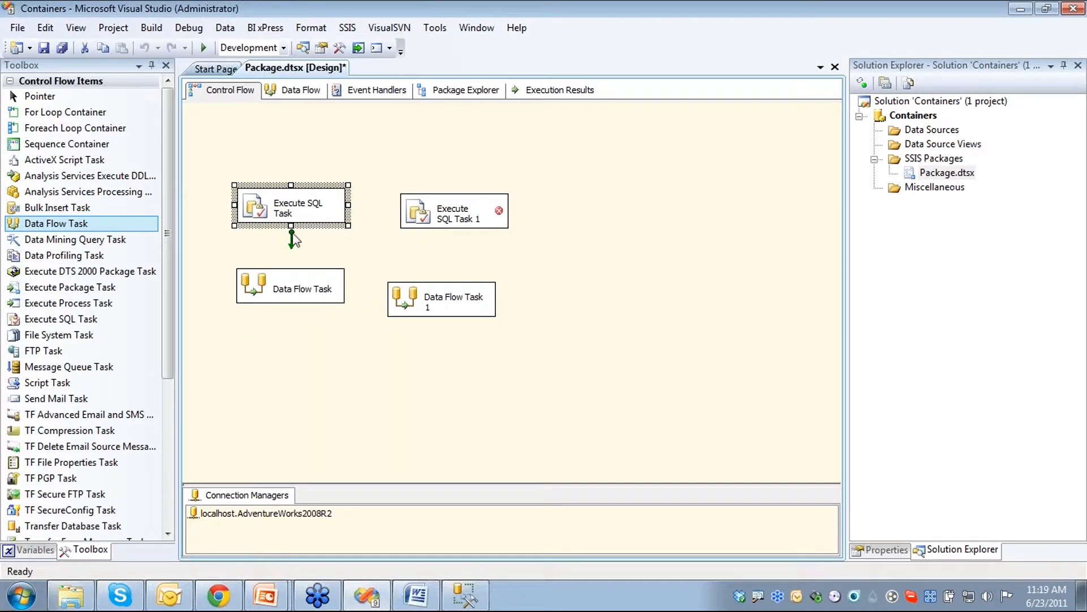
# Link the first Execute SQL Task to the Data Flow Task beneath it, and add a Flat File Source inside that data flow
pyautogui.moveTo(293, 245); pyautogui.dragTo(282, 294)
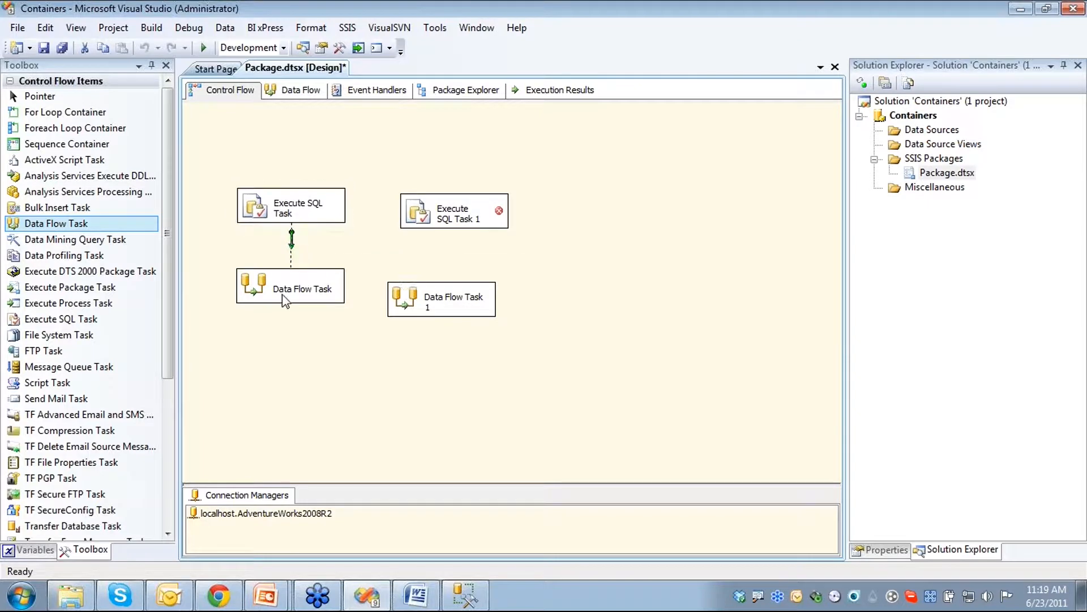
pyautogui.doubleClick(272, 293)
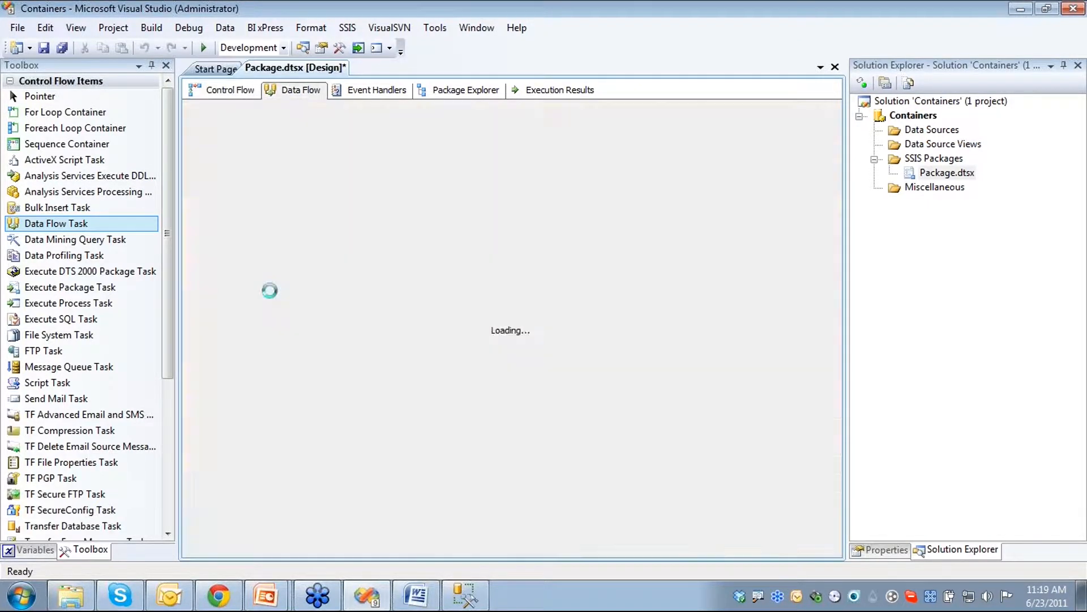
pyautogui.click(55, 146)
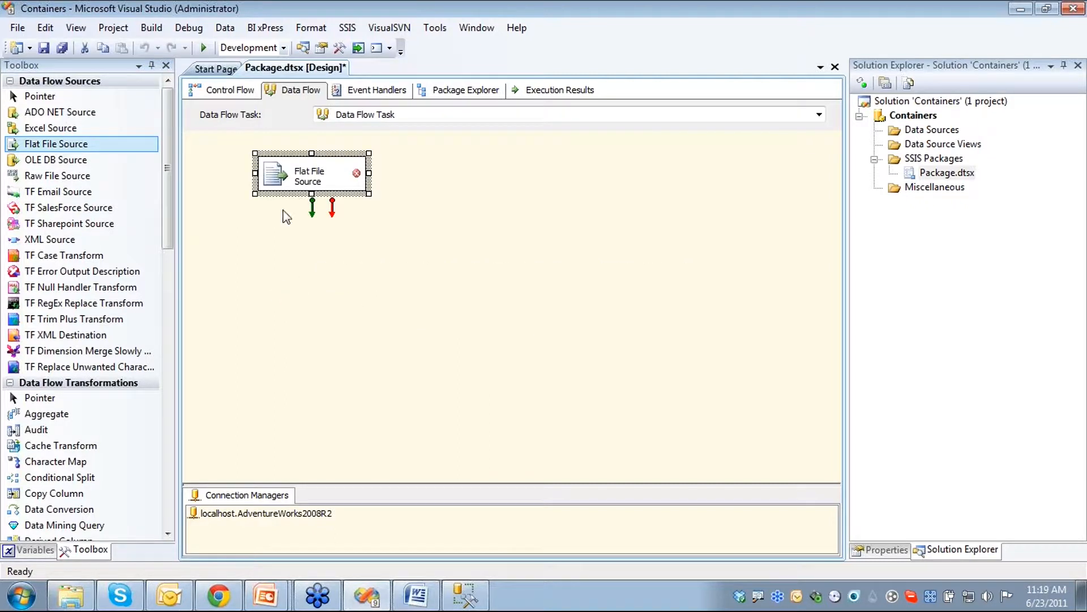
# Create a flat file connection manager named FileLoad1 for the Flat File Source, using the file 011305c.txt
pyautogui.doubleClick(272, 181)
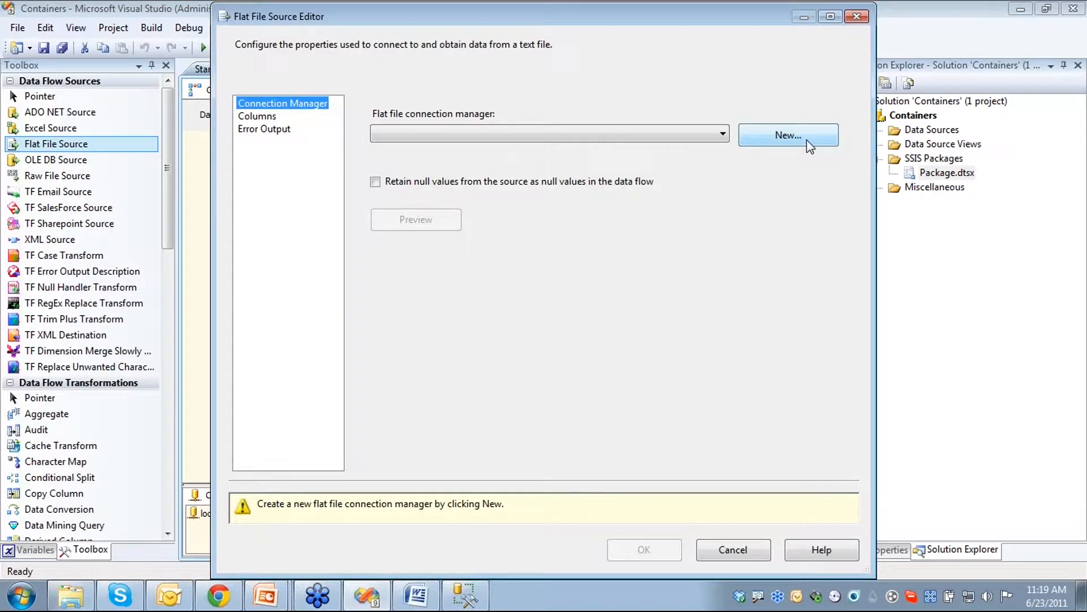
pyautogui.click(810, 146)
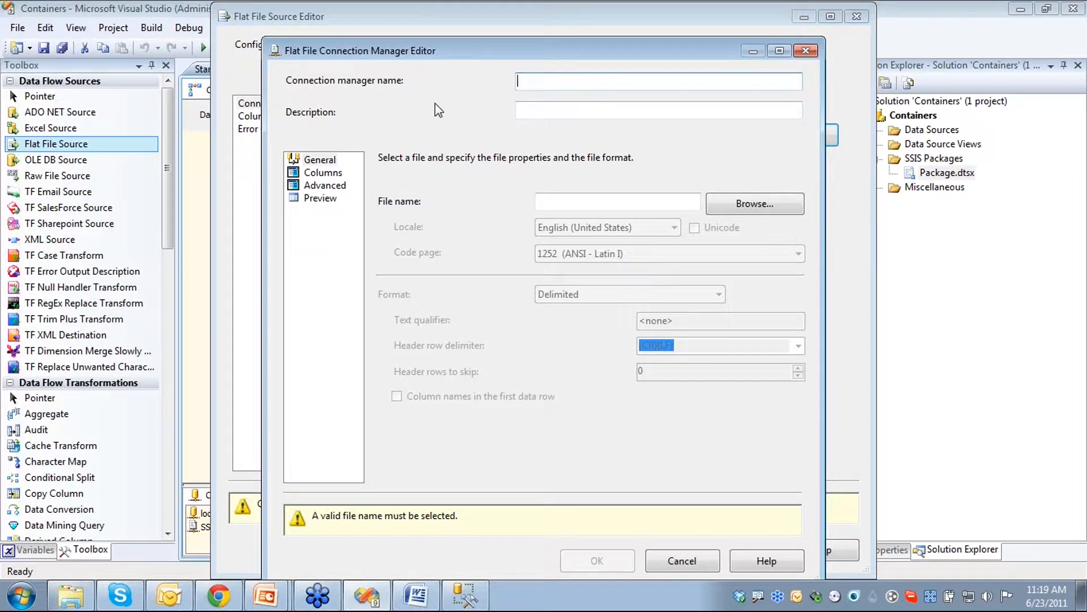
pyautogui.write('FileLoad1')
pyautogui.click(770, 207)
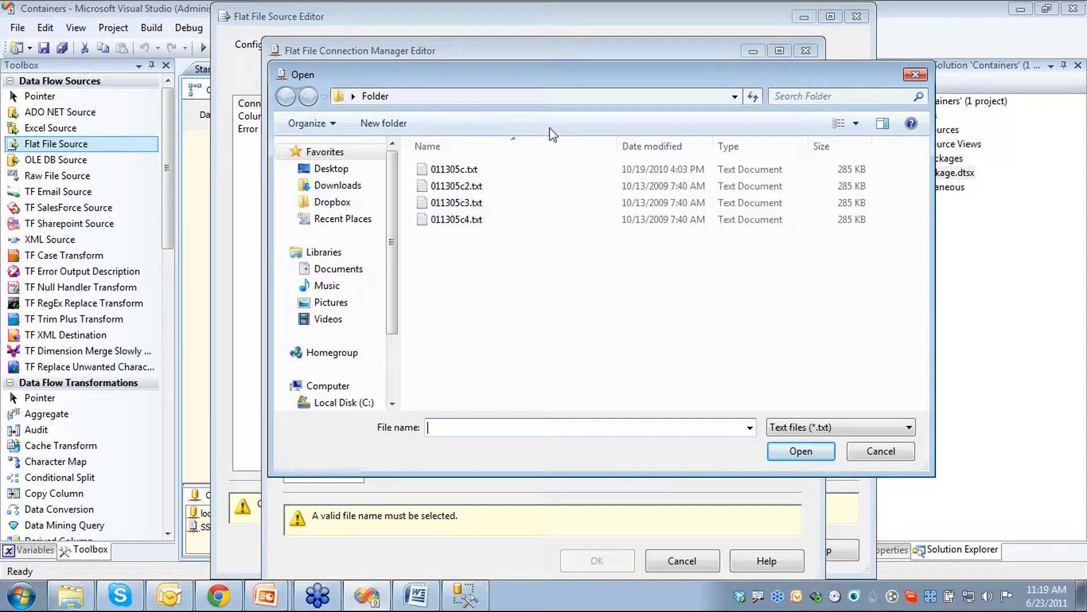
pyautogui.click(452, 173)
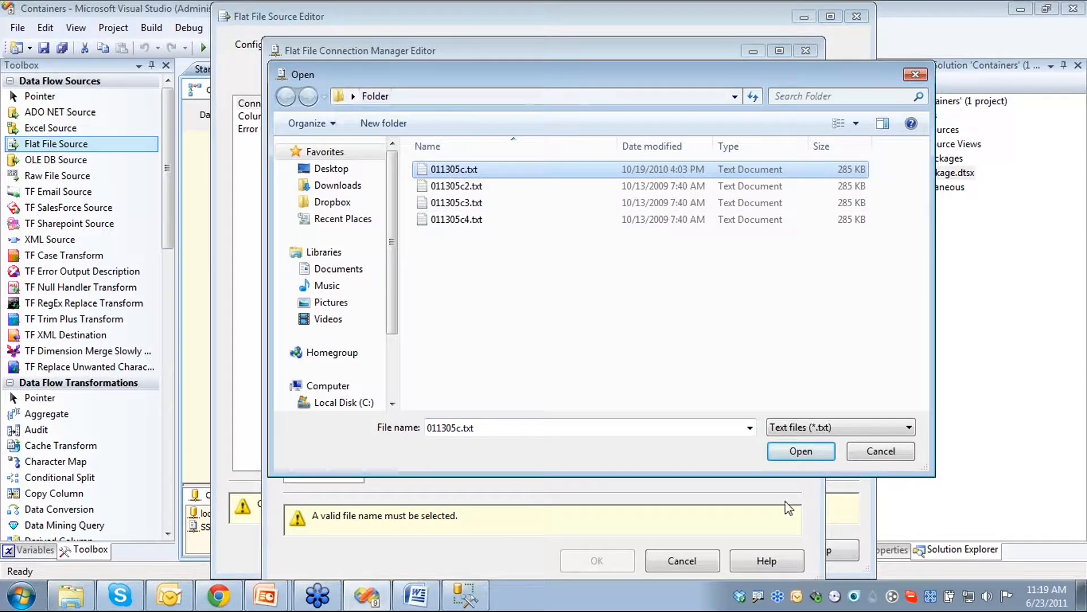
pyautogui.click(801, 452)
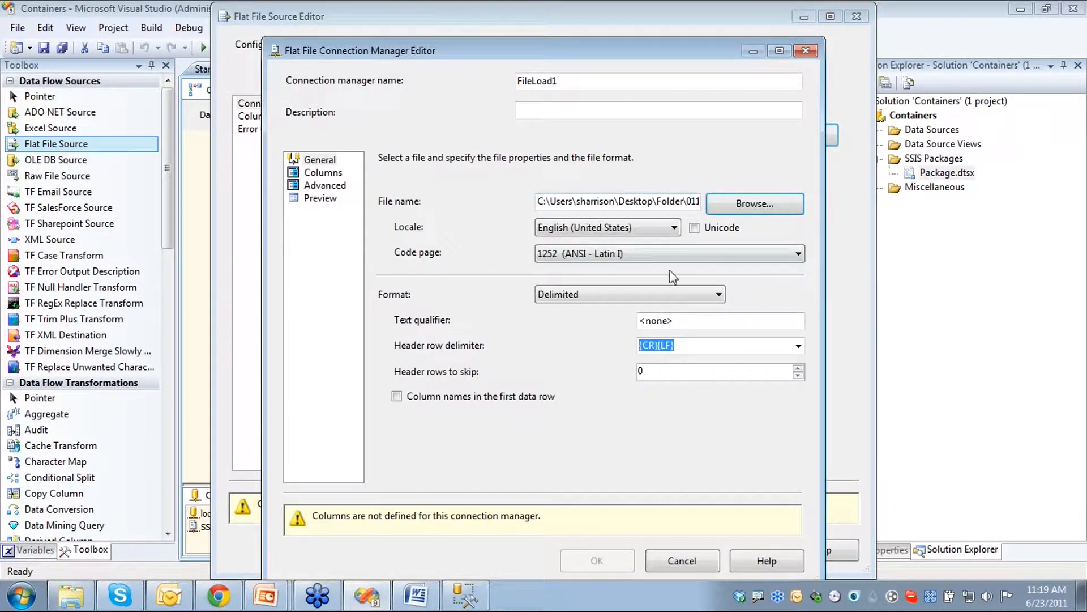
# Set FileLoad1's text qualifier to a double quote with column names in the first data row, and accept the source with all columns
pyautogui.moveTo(690, 321); pyautogui.dragTo(631, 328)
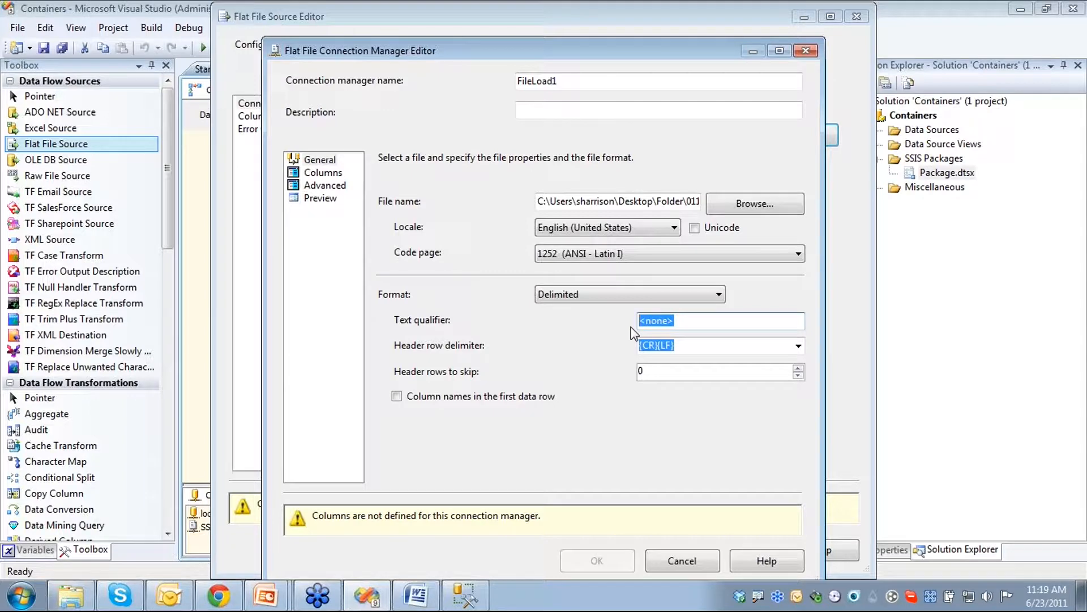
pyautogui.write('"')
pyautogui.click(397, 397)
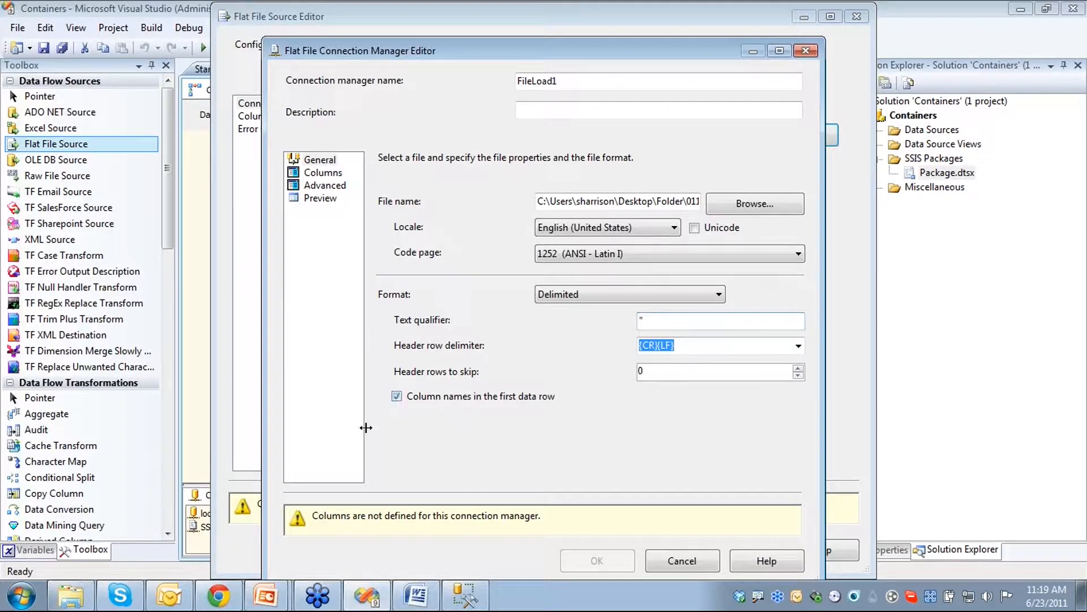
pyautogui.click(318, 176)
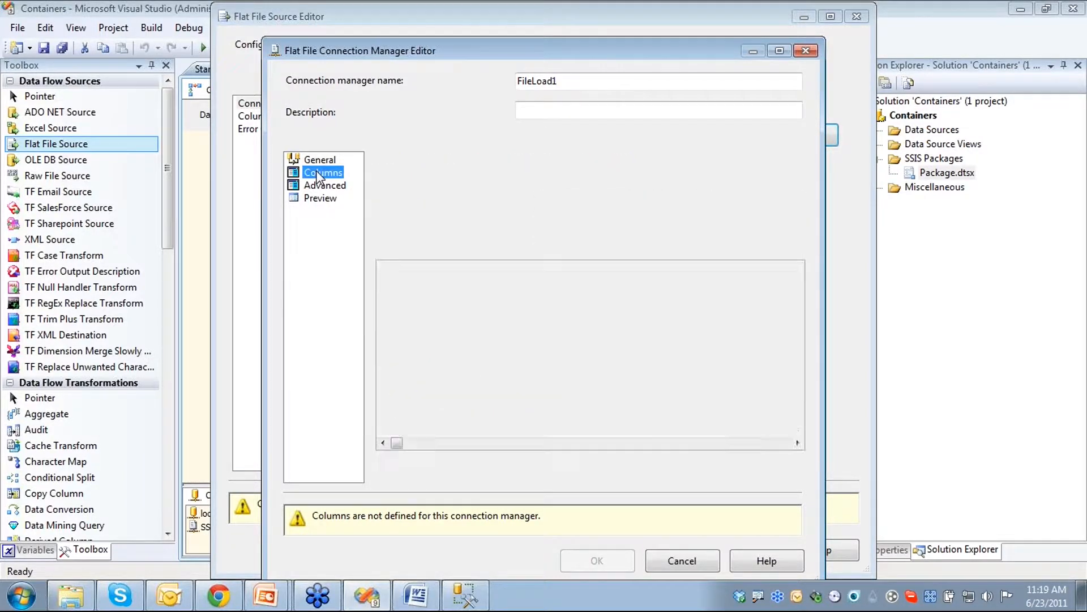
pyautogui.click(598, 516)
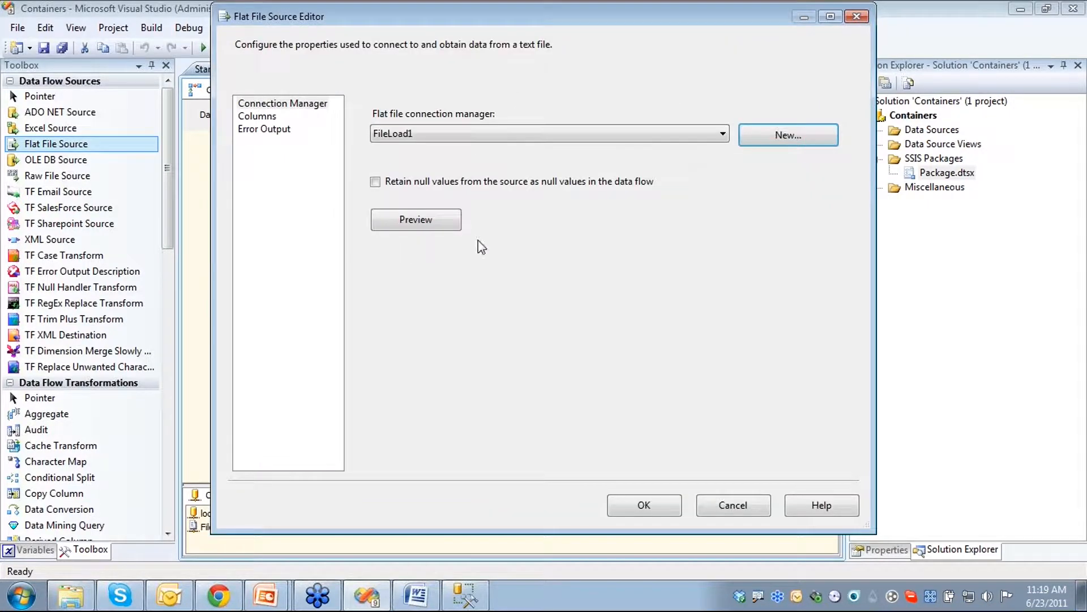
pyautogui.click(263, 117)
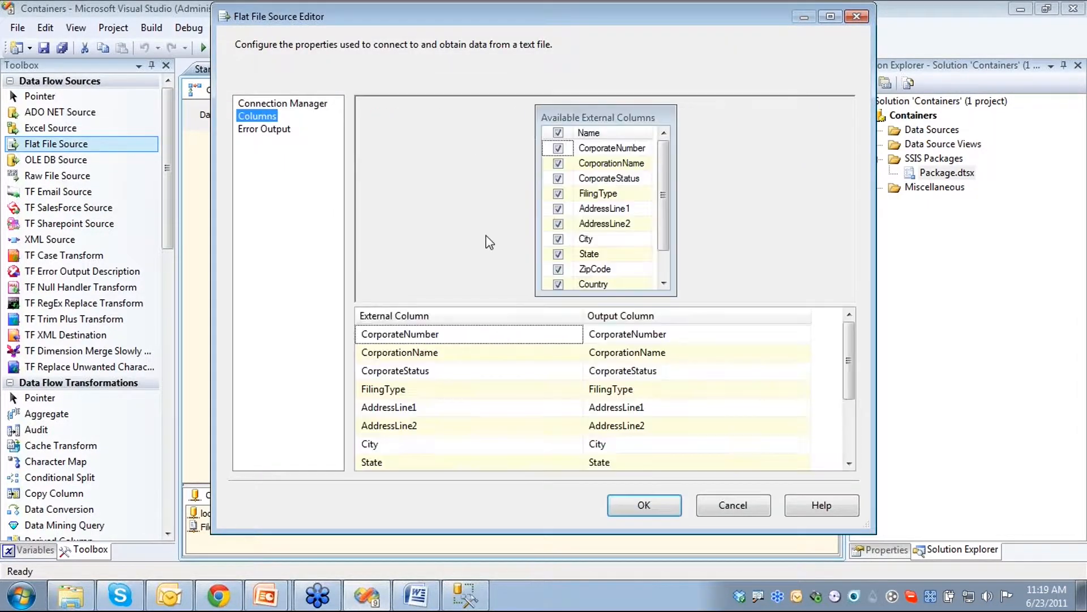
pyautogui.click(635, 513)
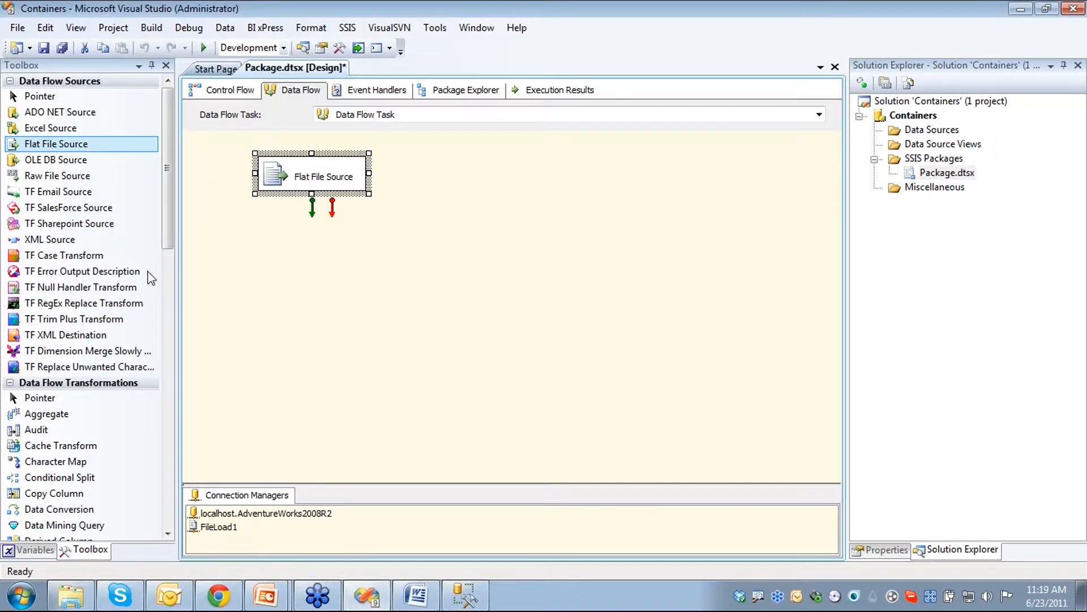
# Add an OLE DB Destination below the Flat File Source and connect the source's output to it
pyautogui.moveTo(168, 172); pyautogui.dragTo(180, 280)
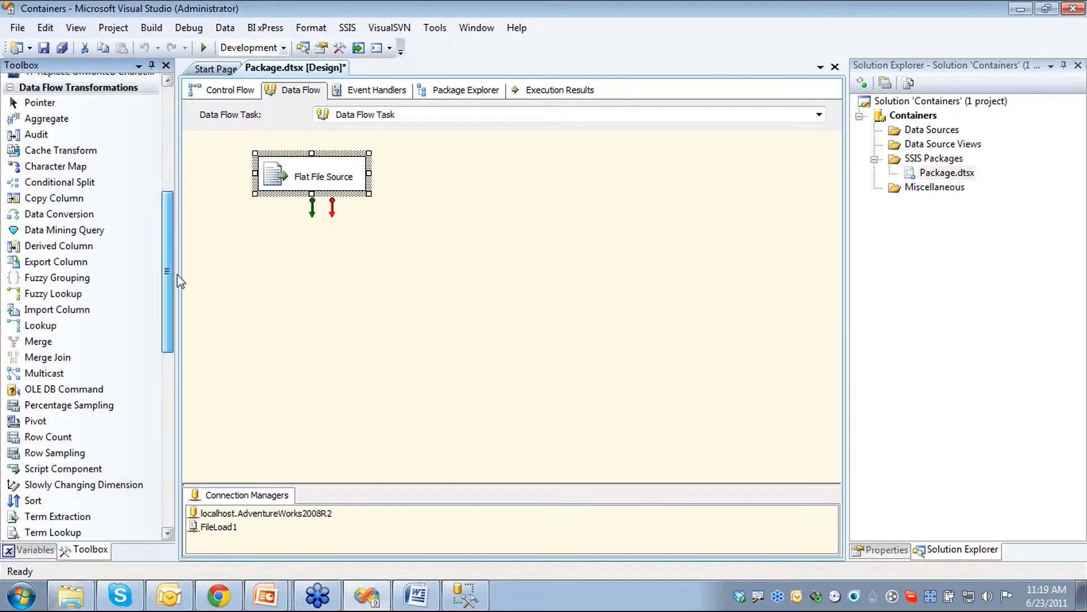
pyautogui.scroll(-3, 170, 280)
pyautogui.click(85, 459)
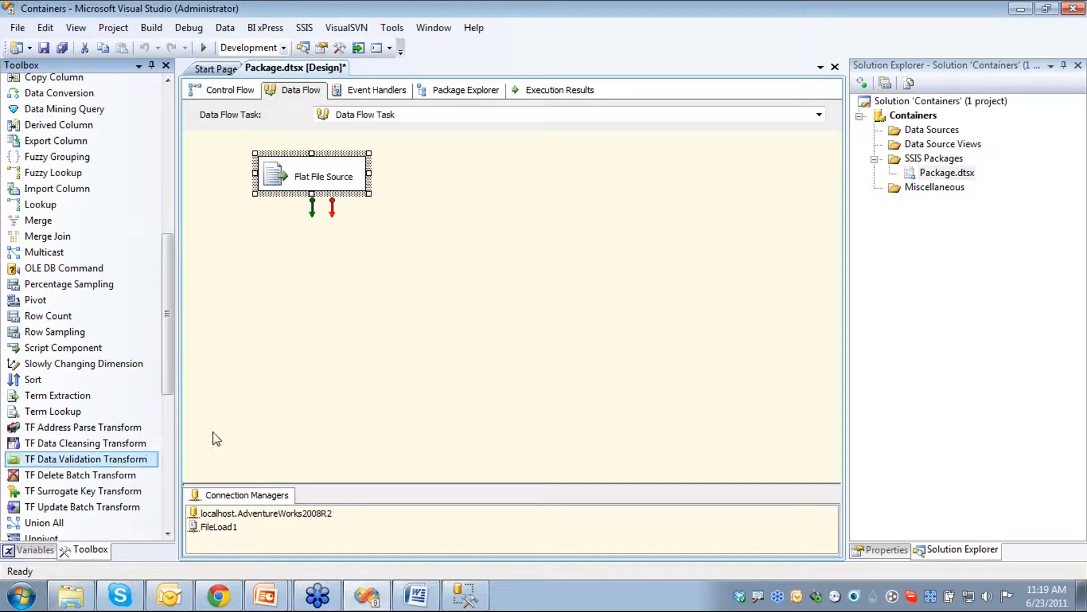
pyautogui.moveTo(171, 287); pyautogui.dragTo(170, 413)
pyautogui.click(42, 333)
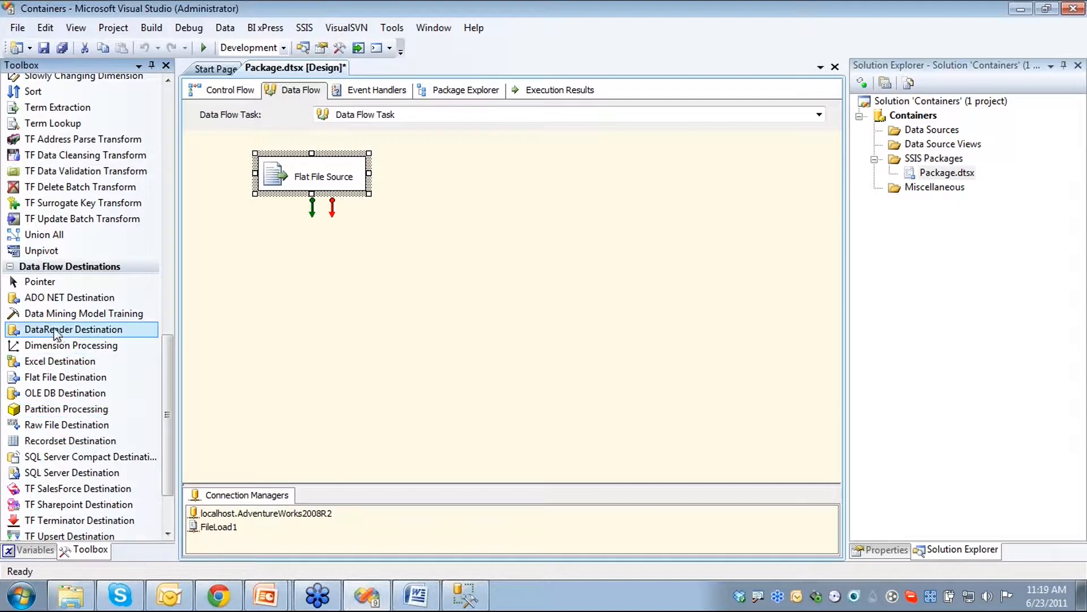
pyautogui.moveTo(62, 395); pyautogui.dragTo(267, 284)
pyautogui.moveTo(312, 211); pyautogui.dragTo(286, 311)
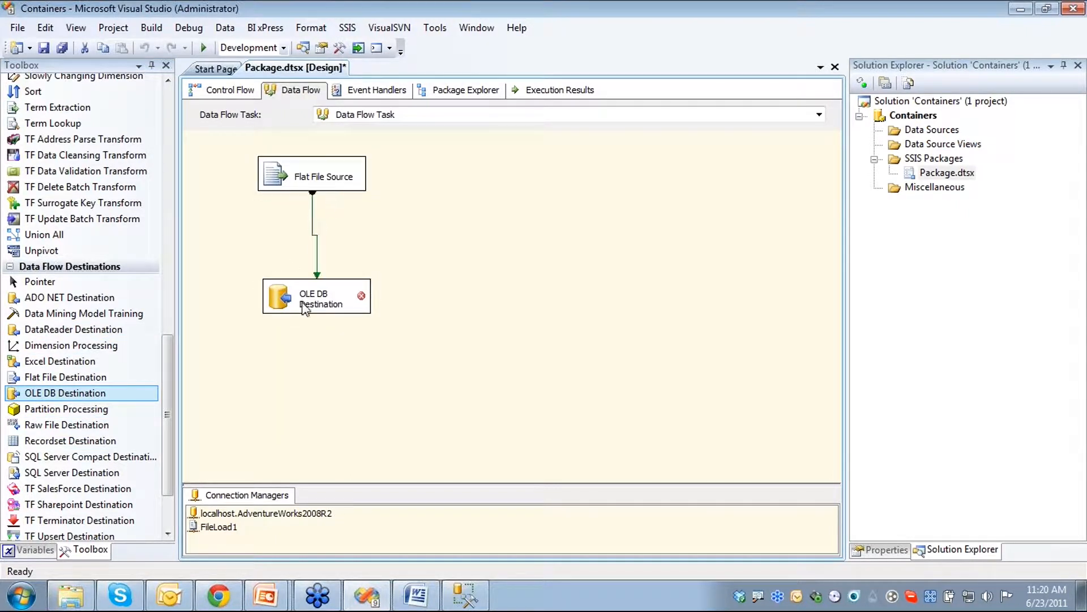
# Configure the OLE DB Destination to load into the [dbo].[FileLoadTable] table and accept the automatic column mappings
pyautogui.click(286, 309)
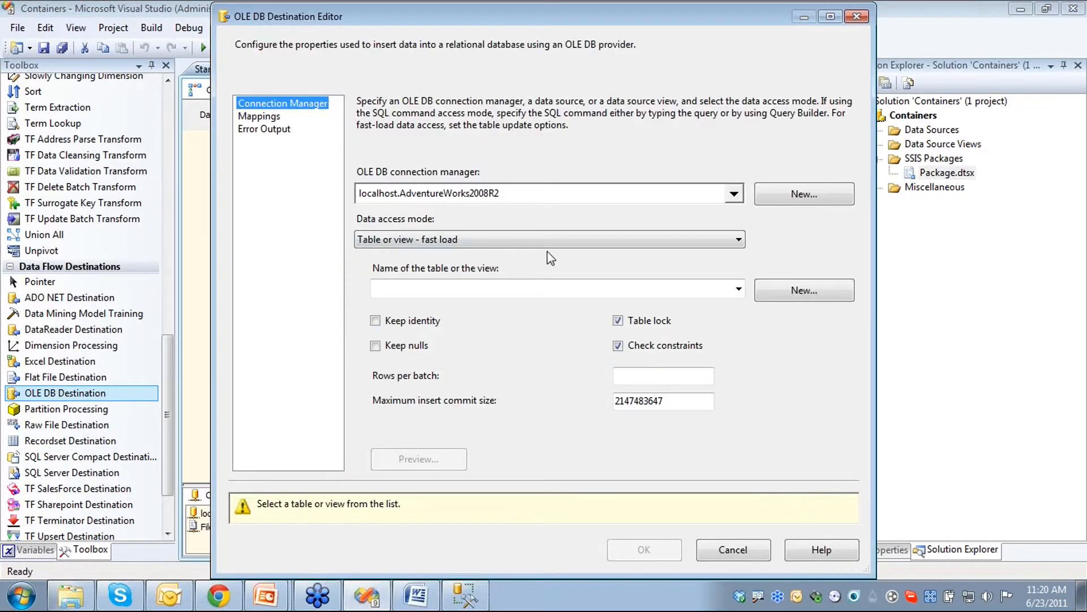
pyautogui.click(739, 290)
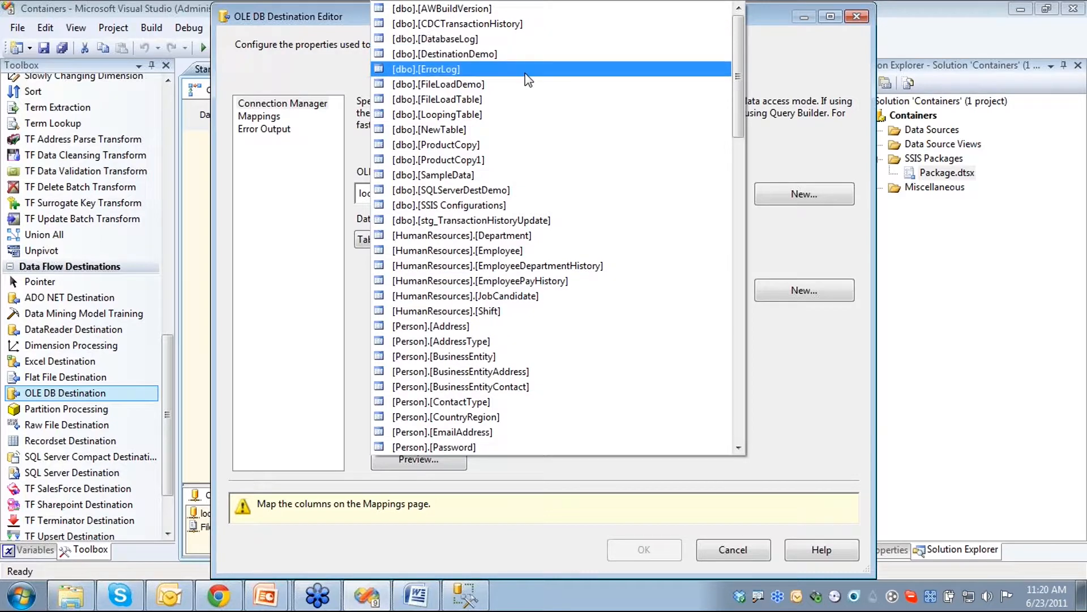
pyautogui.click(441, 99)
pyautogui.click(259, 116)
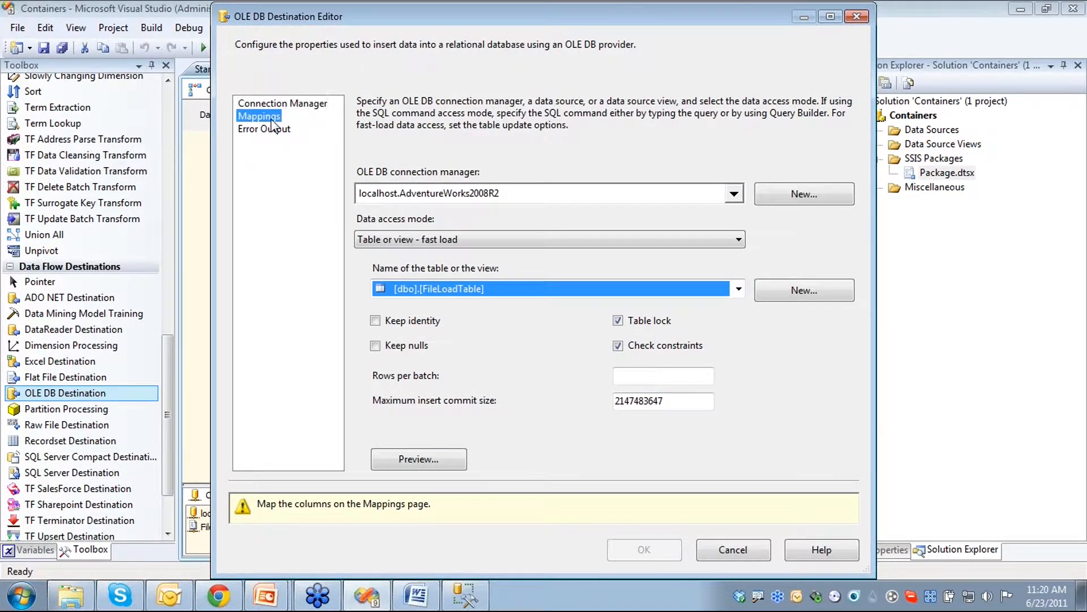
pyautogui.click(645, 506)
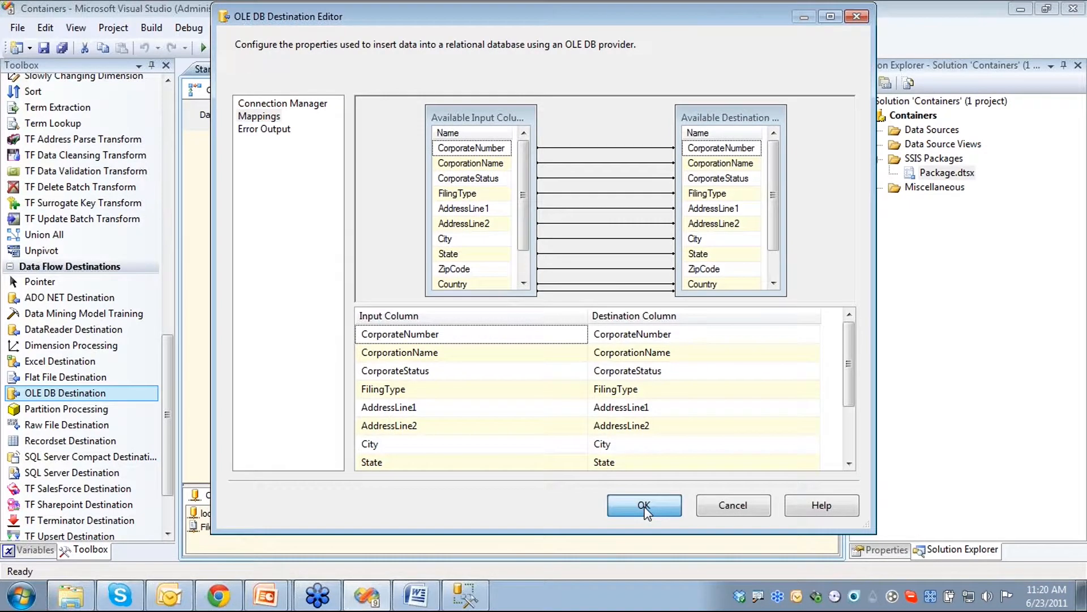
# Set the Flat File Source's error output to Ignore failure for errors and truncation on all columns
pyautogui.doubleClick(282, 173)
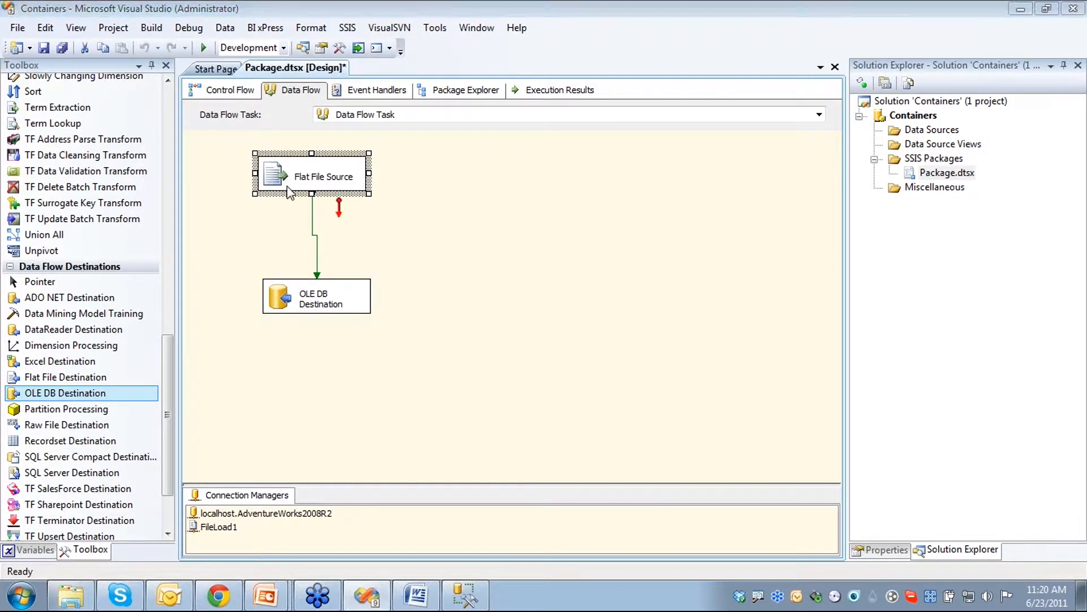
pyautogui.click(264, 129)
pyautogui.moveTo(512, 149); pyautogui.dragTo(750, 326)
pyautogui.click(722, 486)
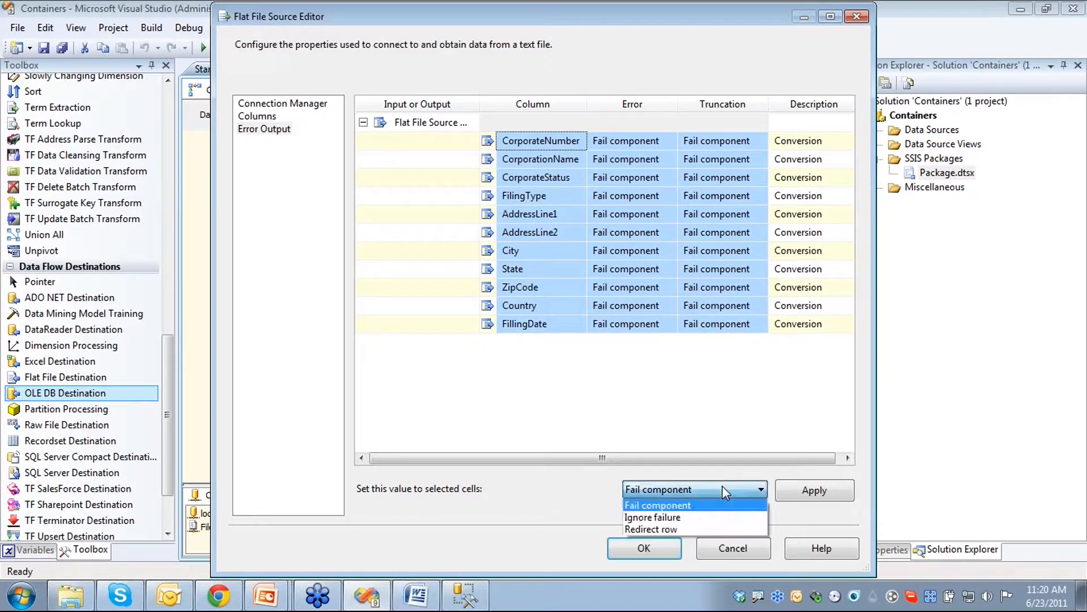
pyautogui.click(682, 514)
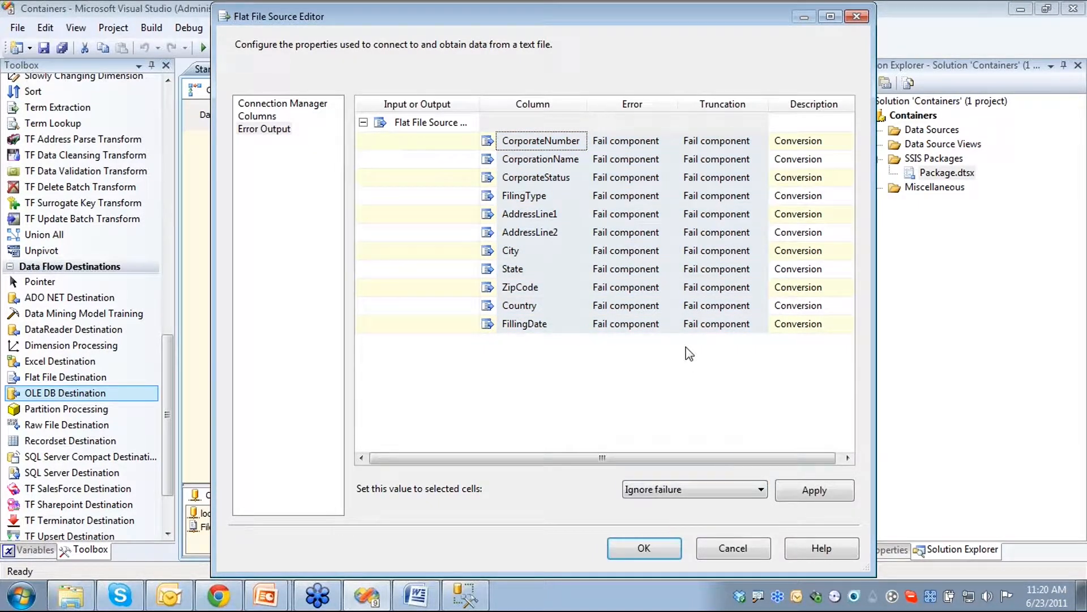
pyautogui.click(815, 491)
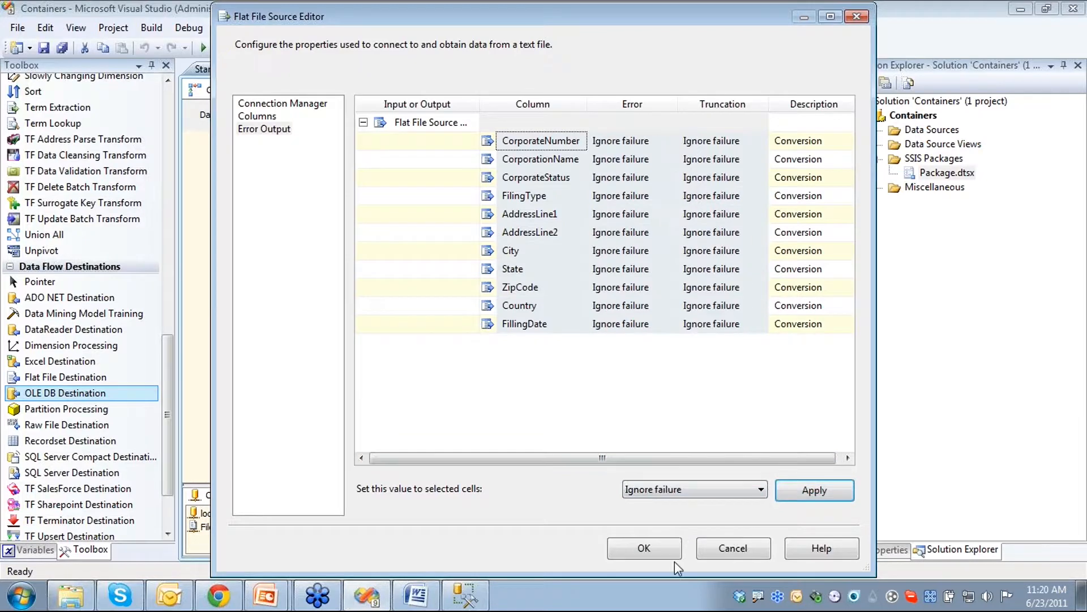
pyautogui.click(657, 550)
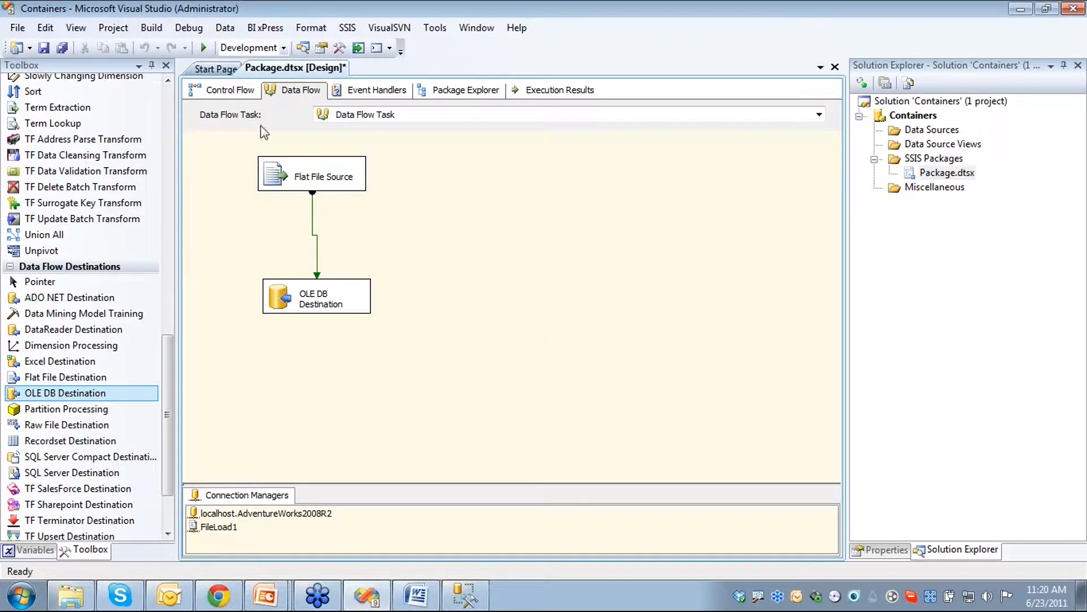
# Return to the control flow and set Execute SQL Task 1's connection to localhost.AdventureWorks2008R2
pyautogui.click(229, 92)
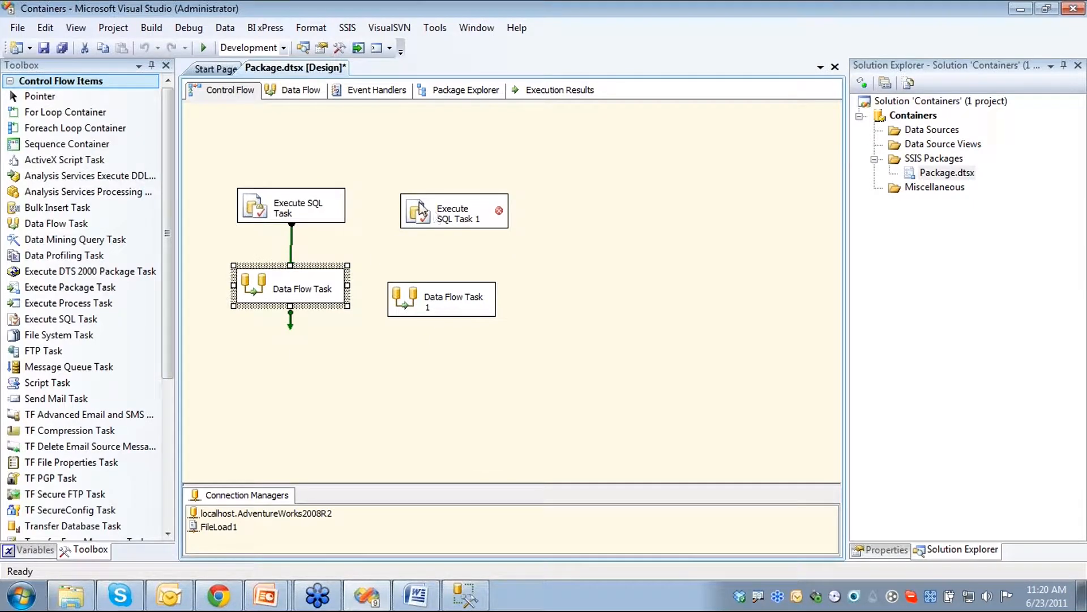
pyautogui.doubleClick(421, 209)
pyautogui.click(793, 293)
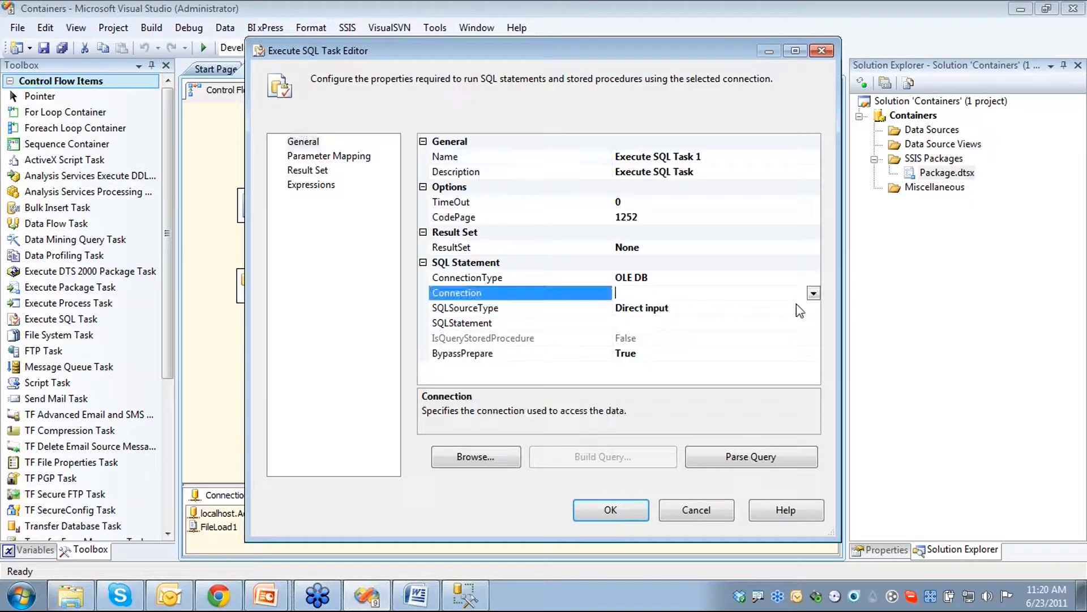
pyautogui.click(814, 293)
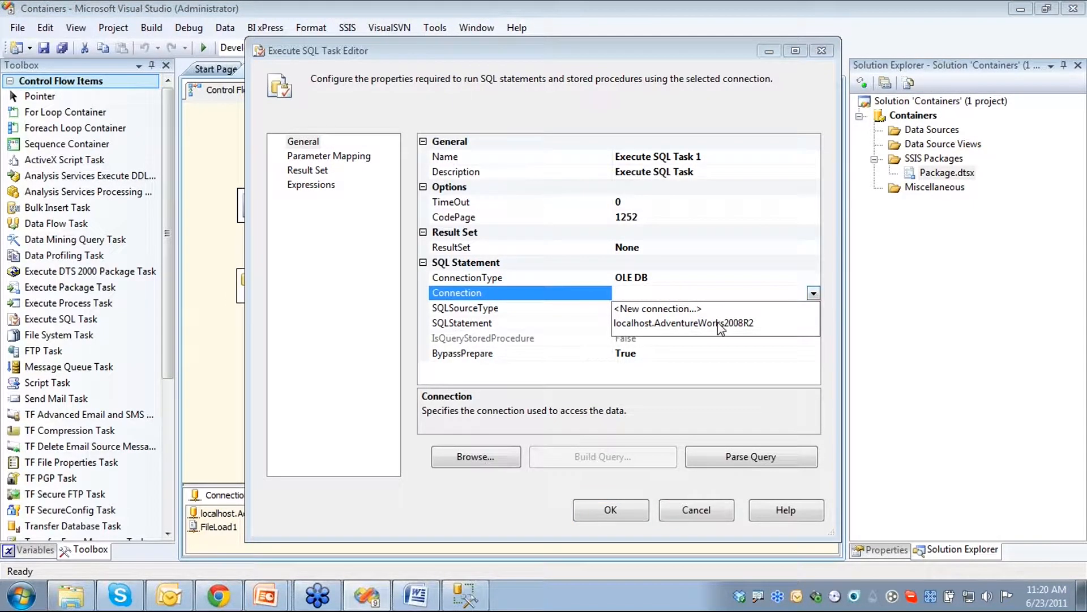
pyautogui.click(722, 323)
# Enter "truncate table dbo.loopingtable" as Execute SQL Task 1's SQL statement, checking the table name in SQL Server Management Studio
pyautogui.click(655, 323)
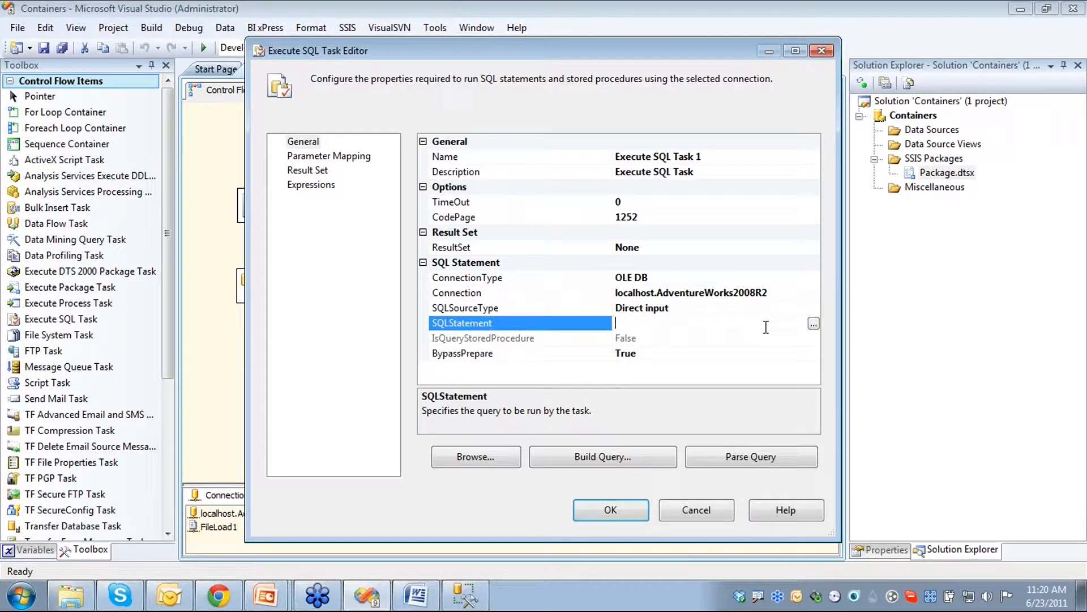
pyautogui.click(812, 325)
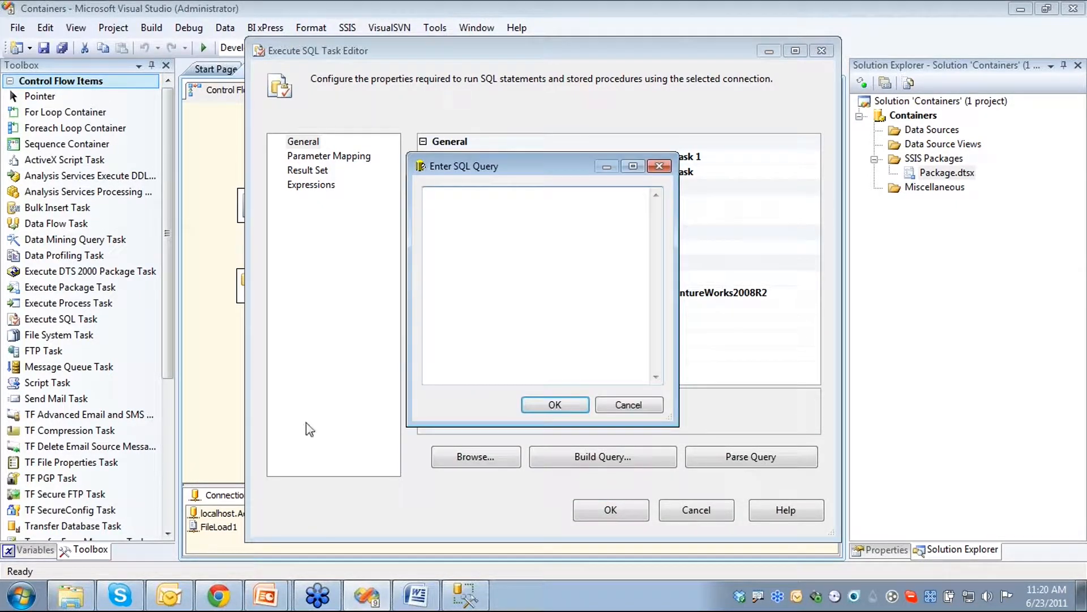
pyautogui.click(467, 596)
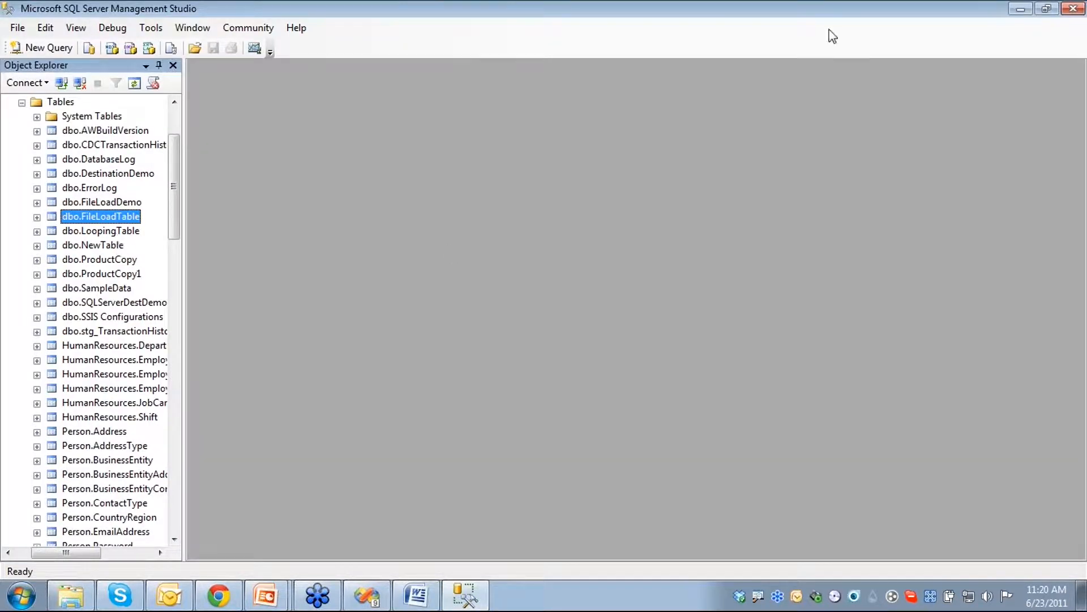
pyautogui.hotkey('alt', 'Tab')
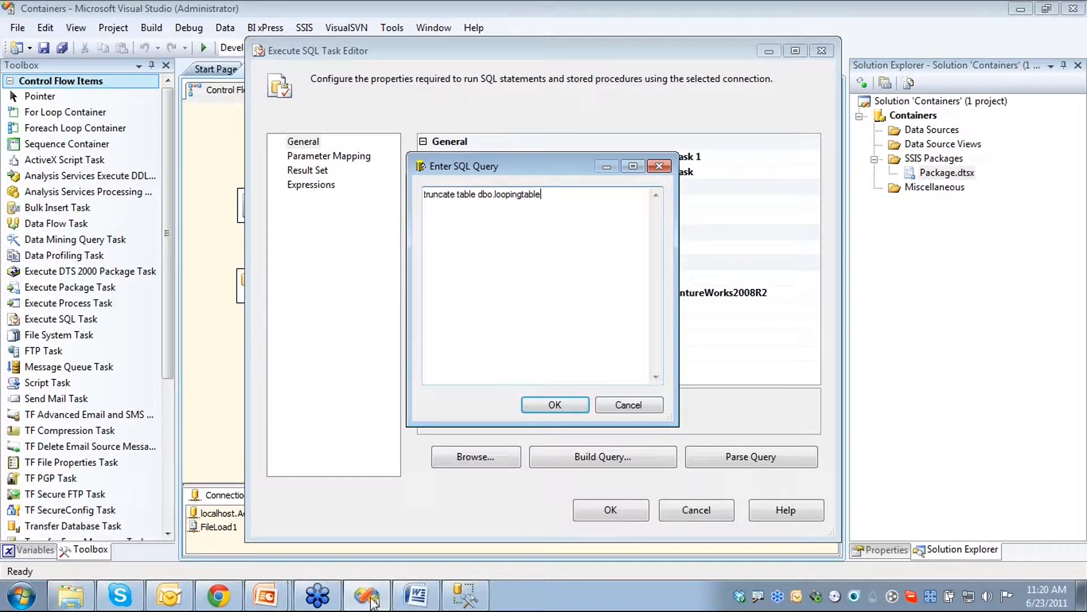
pyautogui.click(464, 594)
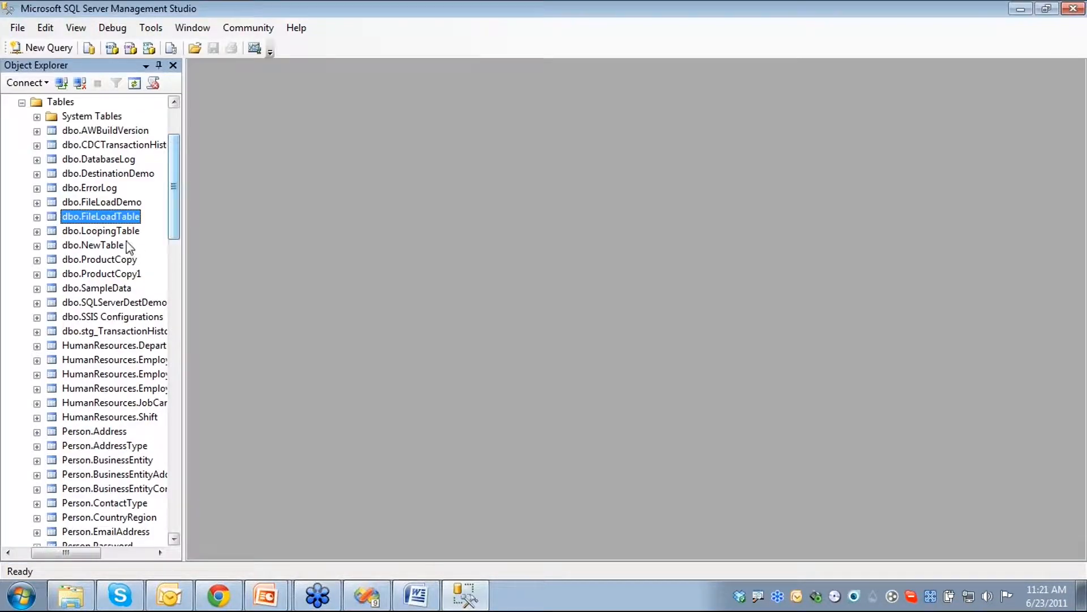
pyautogui.click(1019, 10)
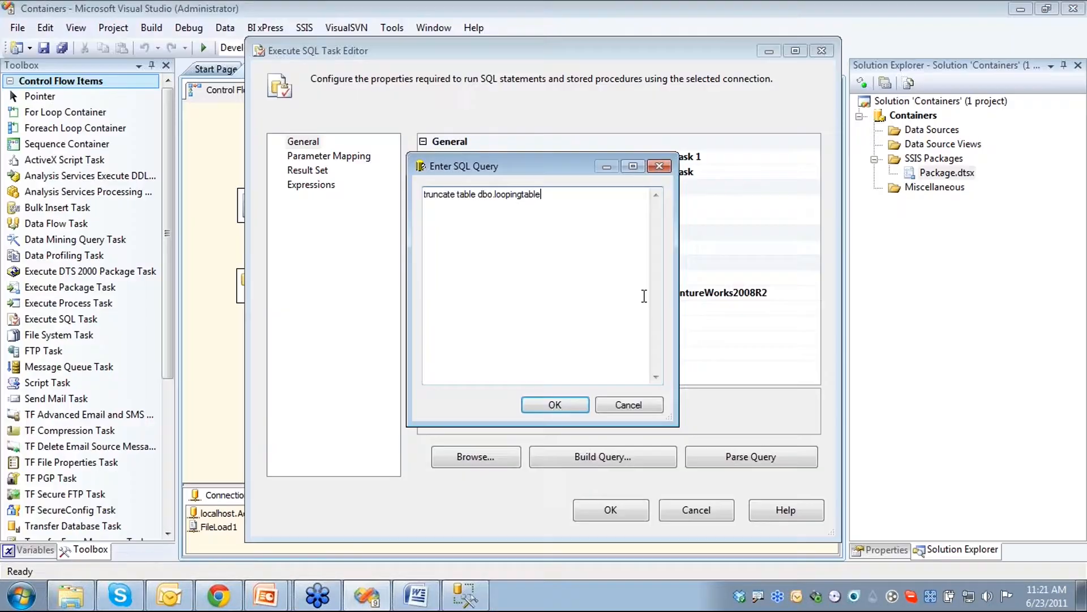
pyautogui.click(559, 406)
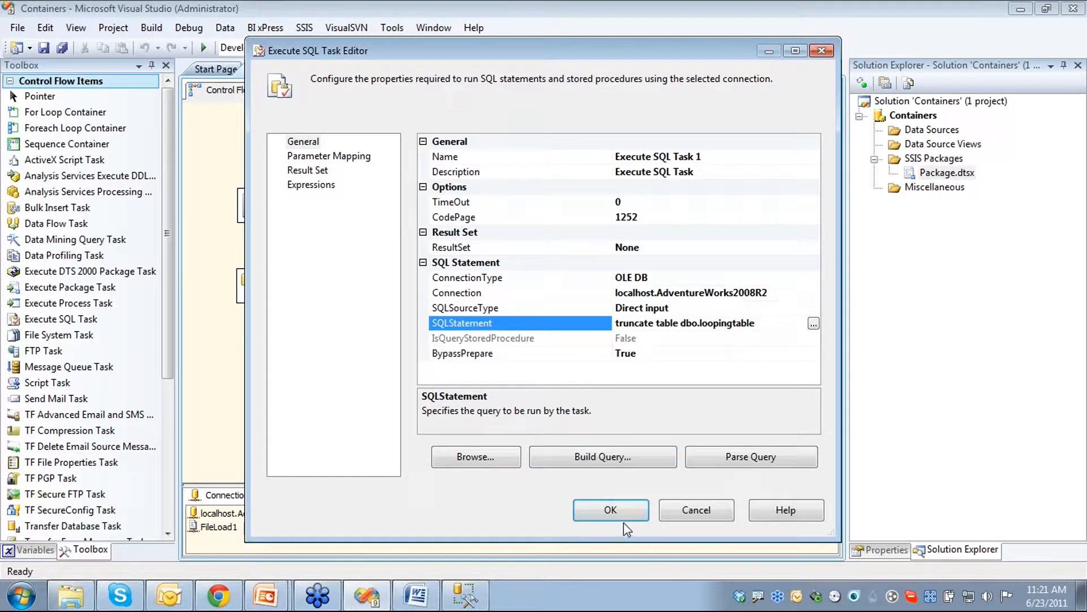
pyautogui.click(611, 511)
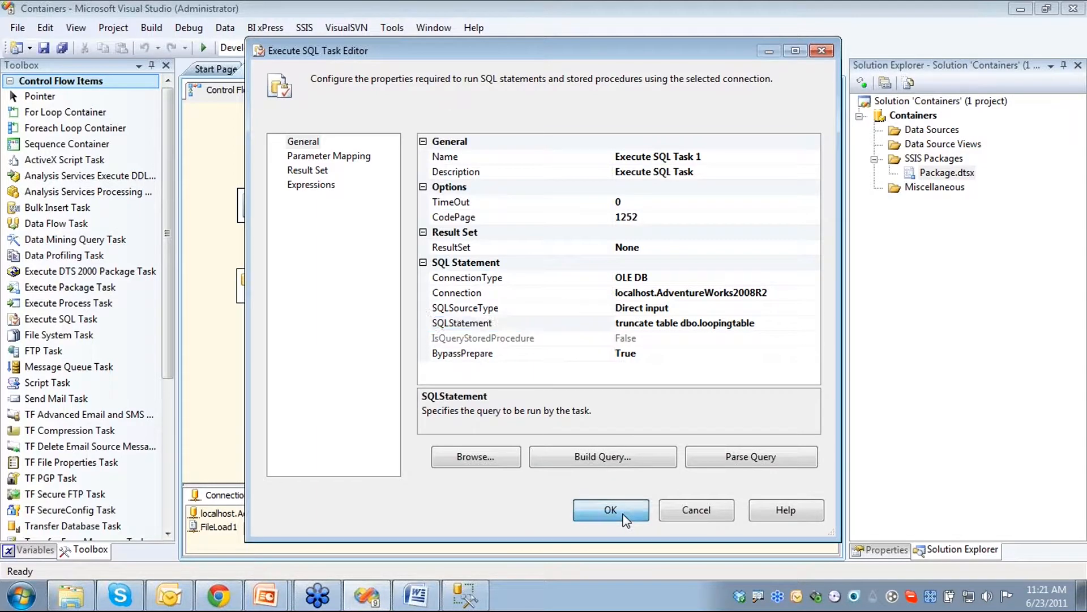
# Link Execute SQL Task 1 to Data Flow Task 1 and add a Flat File Source inside that data flow
pyautogui.moveTo(457, 253); pyautogui.dragTo(444, 297)
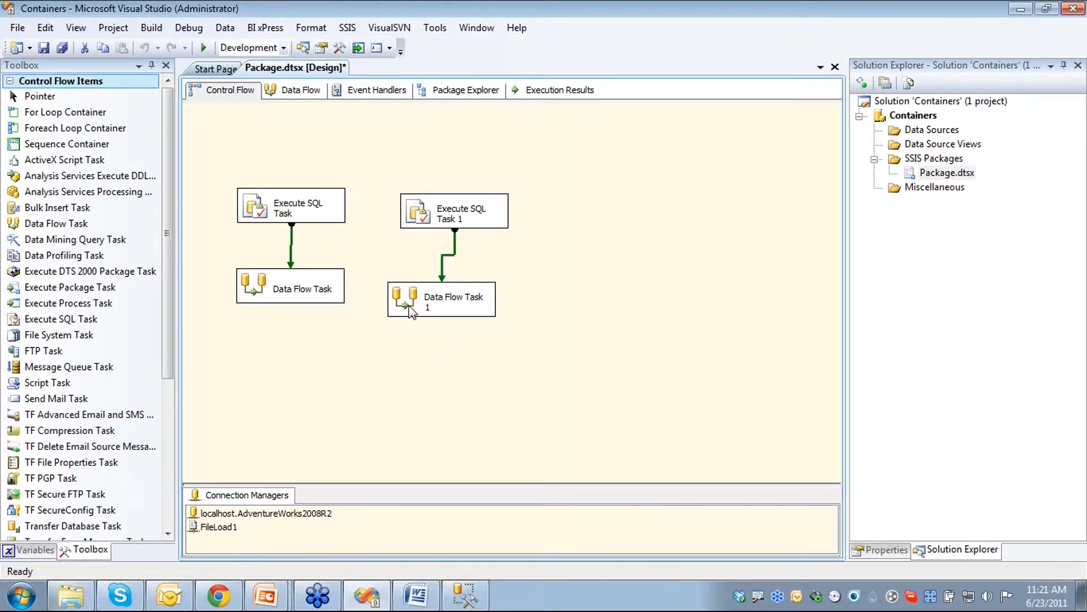
pyautogui.doubleClick(411, 307)
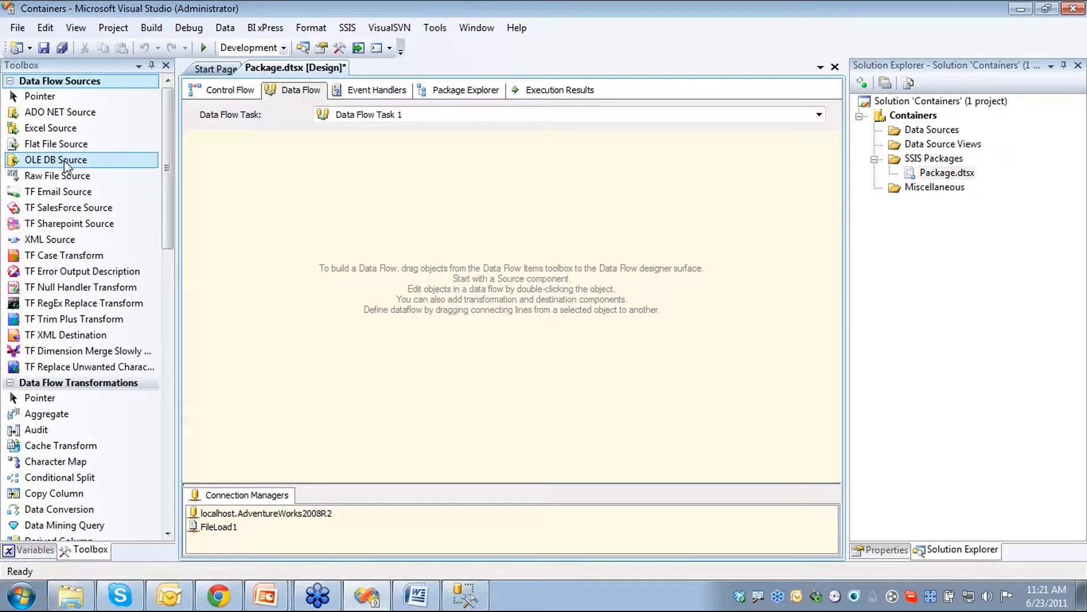
pyautogui.moveTo(56, 144); pyautogui.dragTo(248, 166)
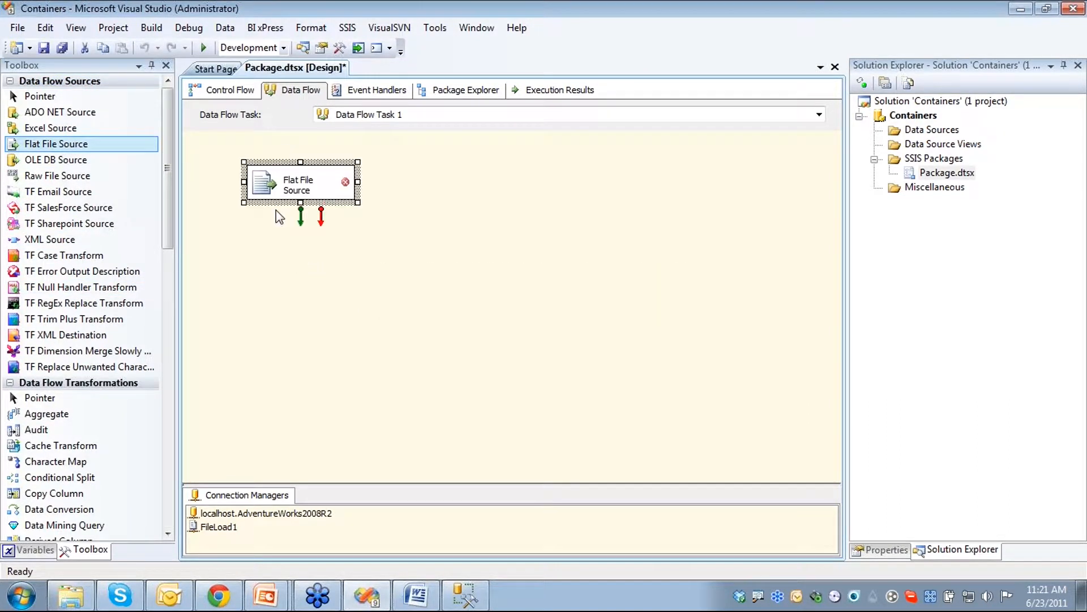
# Create a flat file connection manager named FileLoad2 for the new Flat File Source, using the file 011305c3.txt
pyautogui.doubleClick(262, 188)
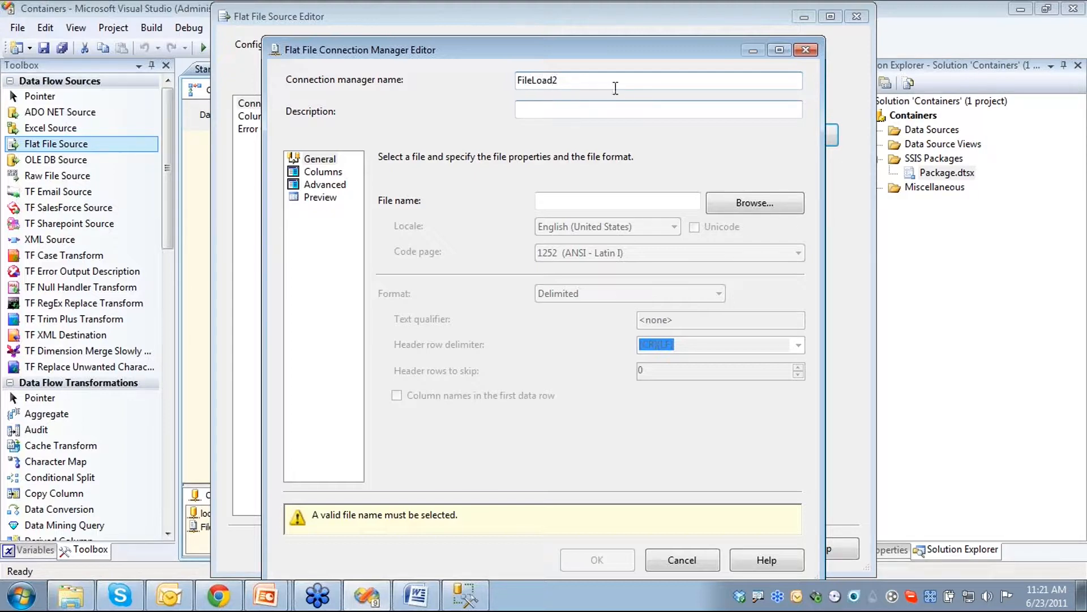
pyautogui.click(753, 205)
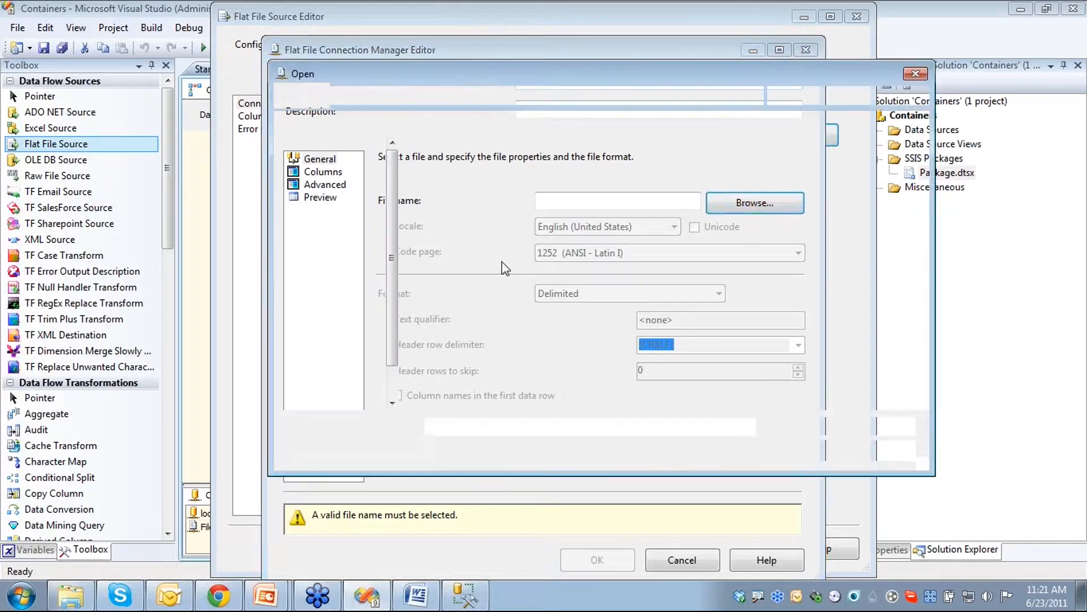
pyautogui.click(453, 202)
pyautogui.click(801, 450)
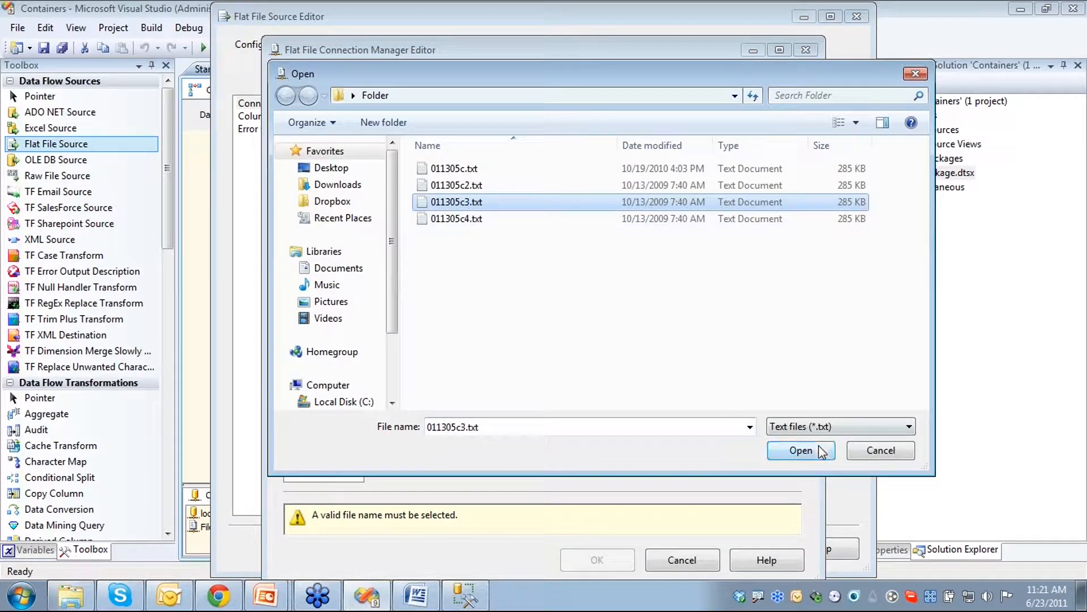
# Set FileLoad2's text qualifier to a double quote with column names in the first data row, and accept the source
pyautogui.click(698, 326)
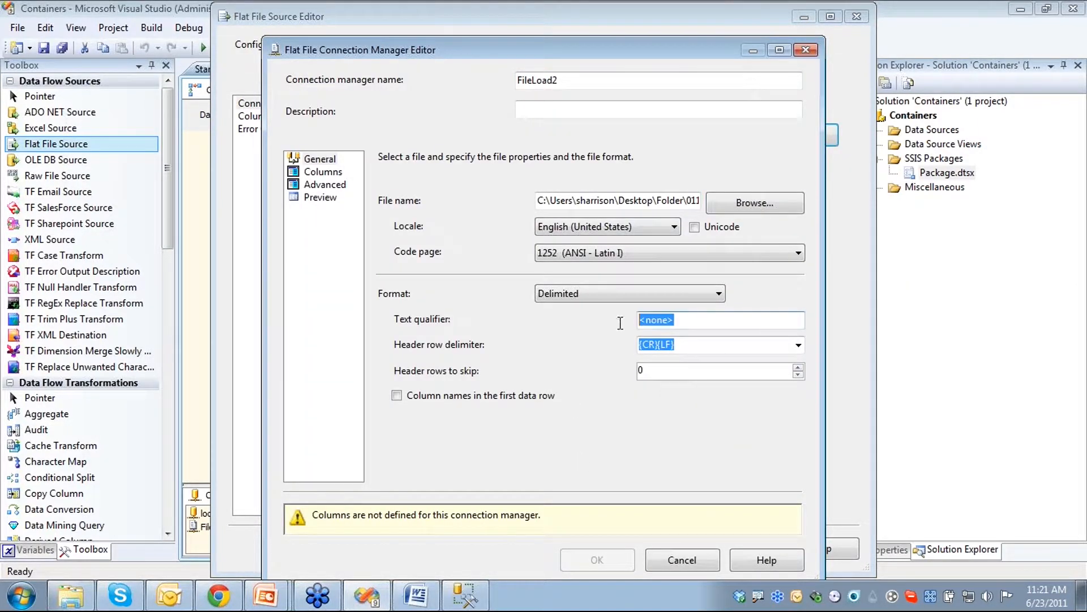
pyautogui.write('"')
pyautogui.click(405, 396)
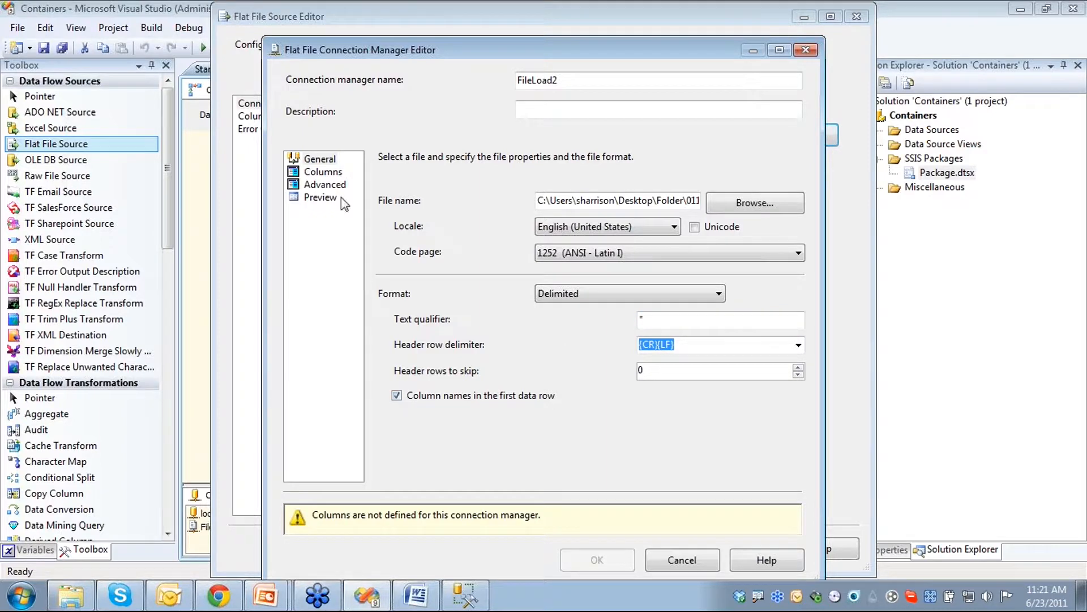
pyautogui.click(323, 171)
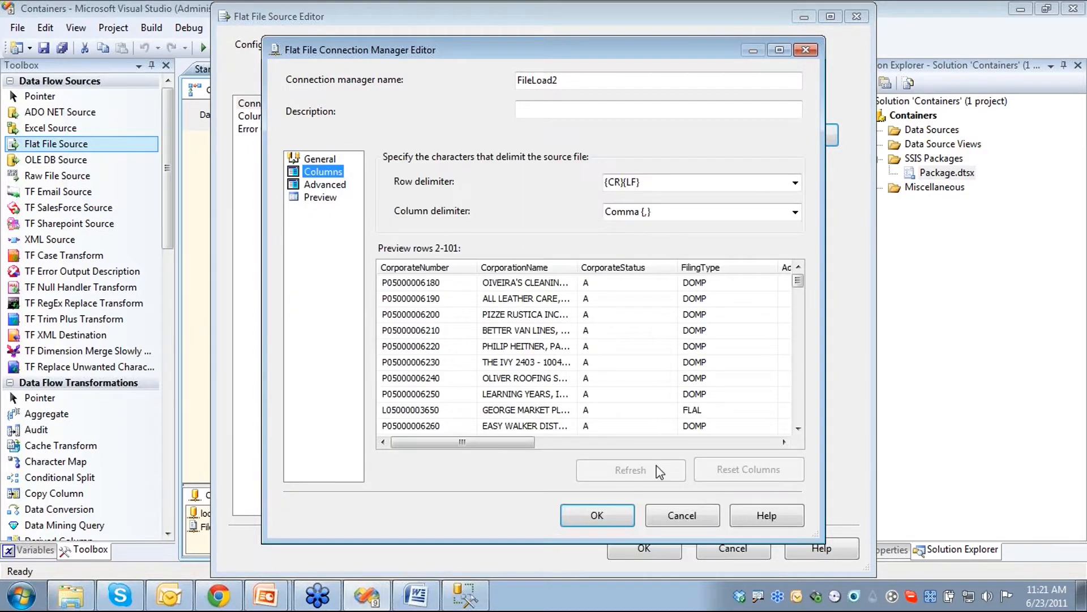
pyautogui.click(616, 513)
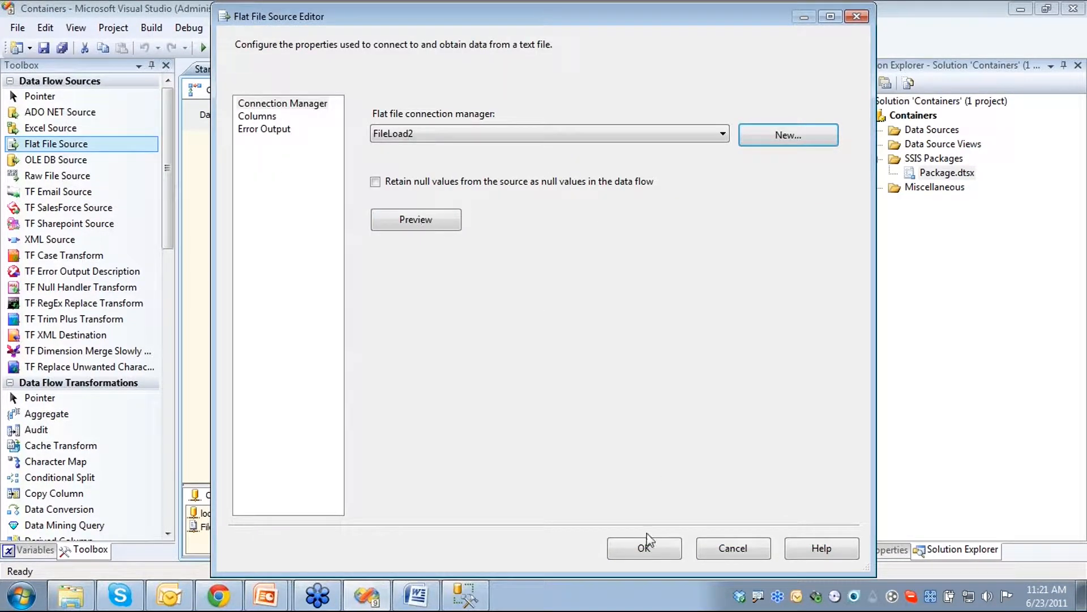
pyautogui.click(647, 548)
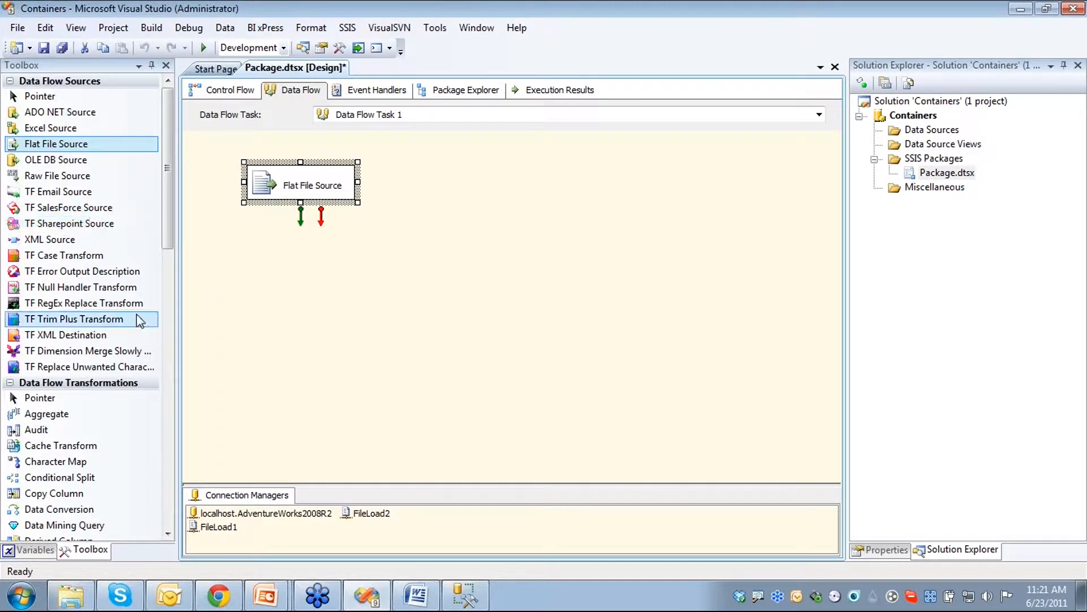
# Add an OLE DB Destination below the Flat File Source in Data Flow Task 1 and connect the source's output to it
pyautogui.moveTo(165, 193); pyautogui.dragTo(170, 449)
pyautogui.moveTo(50, 379); pyautogui.dragTo(274, 260)
pyautogui.click(284, 180)
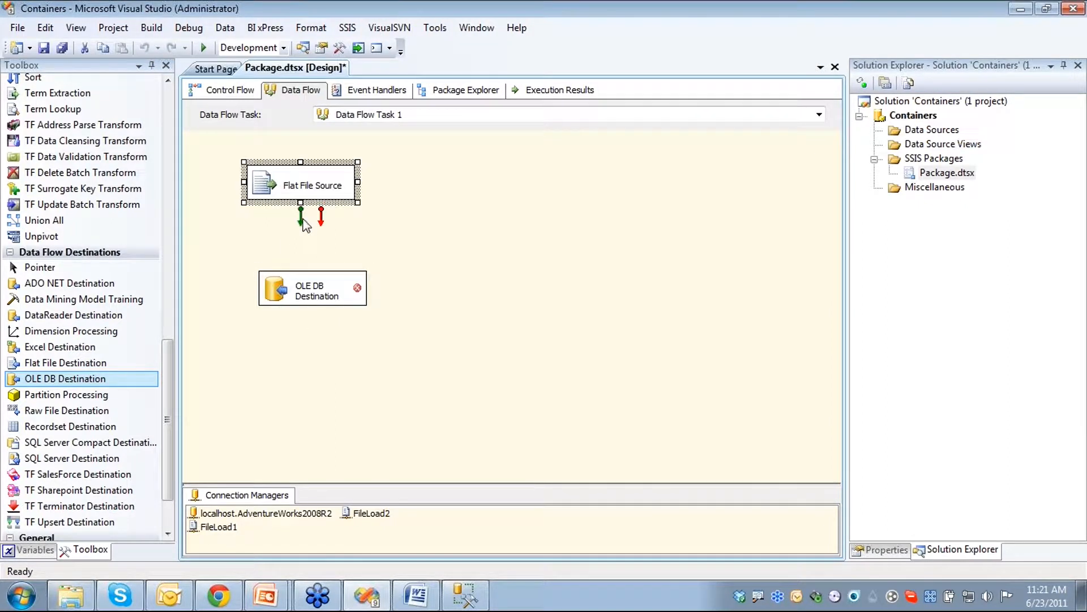
pyautogui.moveTo(305, 223); pyautogui.dragTo(298, 302)
# Point the OLE DB Destination in Data Flow Task 1 at [dbo].[LoopingTable] and accept its automatic column mappings
pyautogui.click(286, 290)
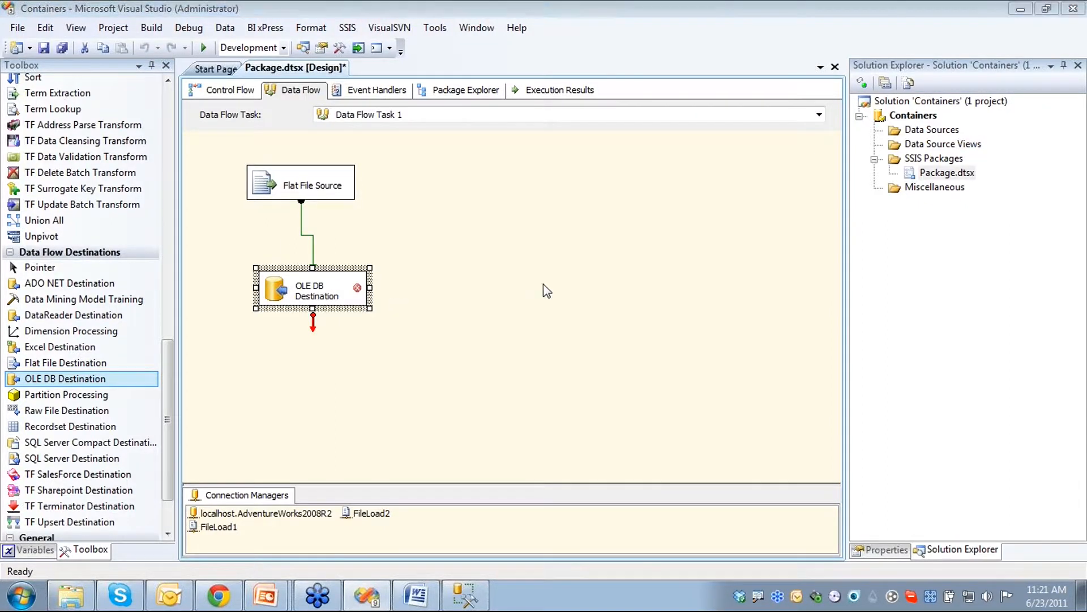
pyautogui.click(738, 288)
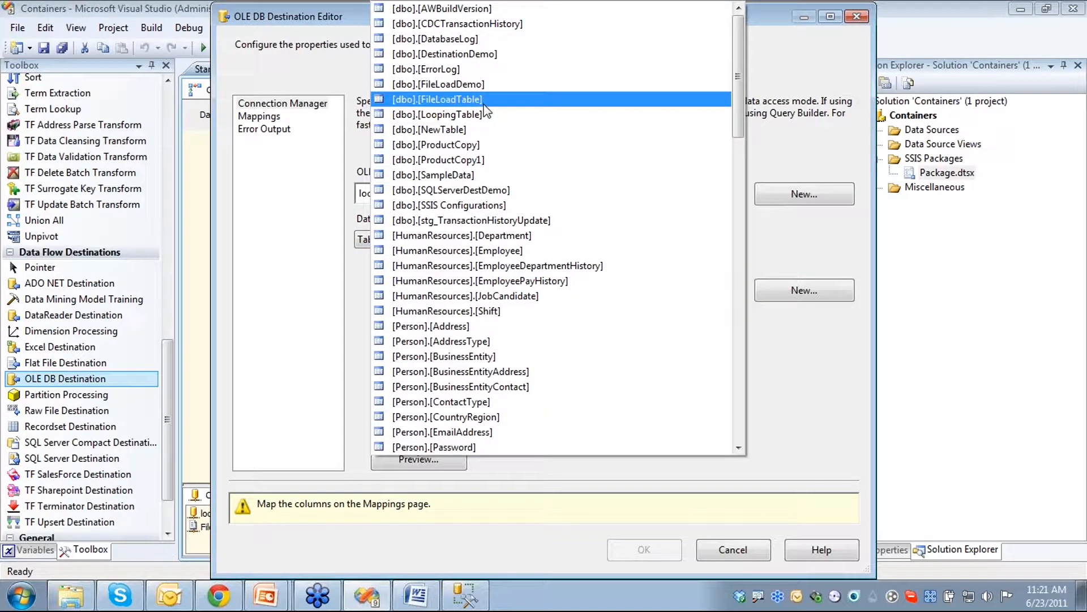
pyautogui.click(485, 114)
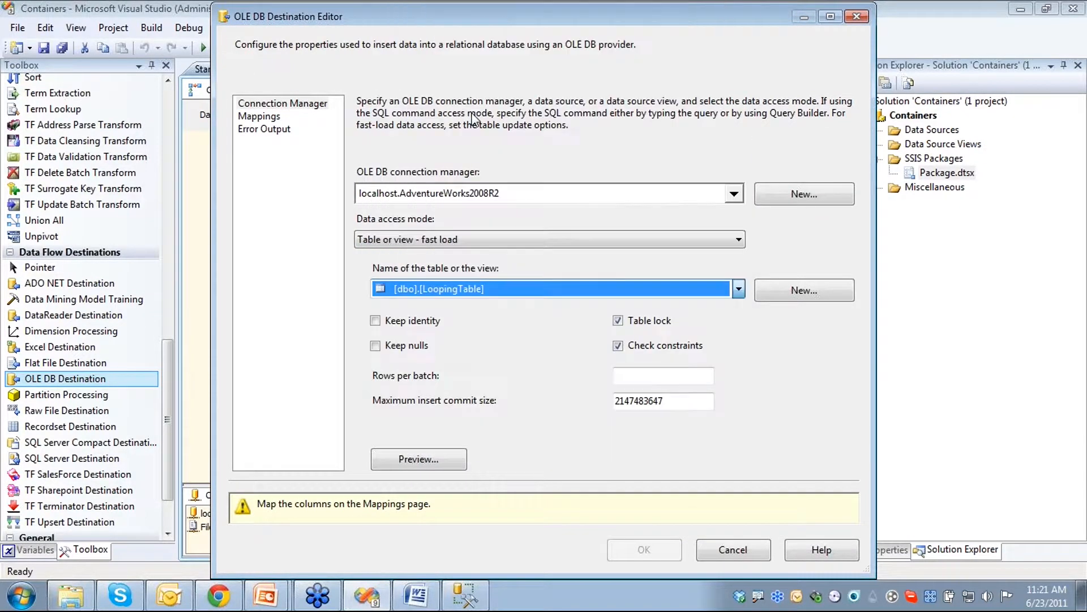
pyautogui.click(260, 117)
pyautogui.click(660, 503)
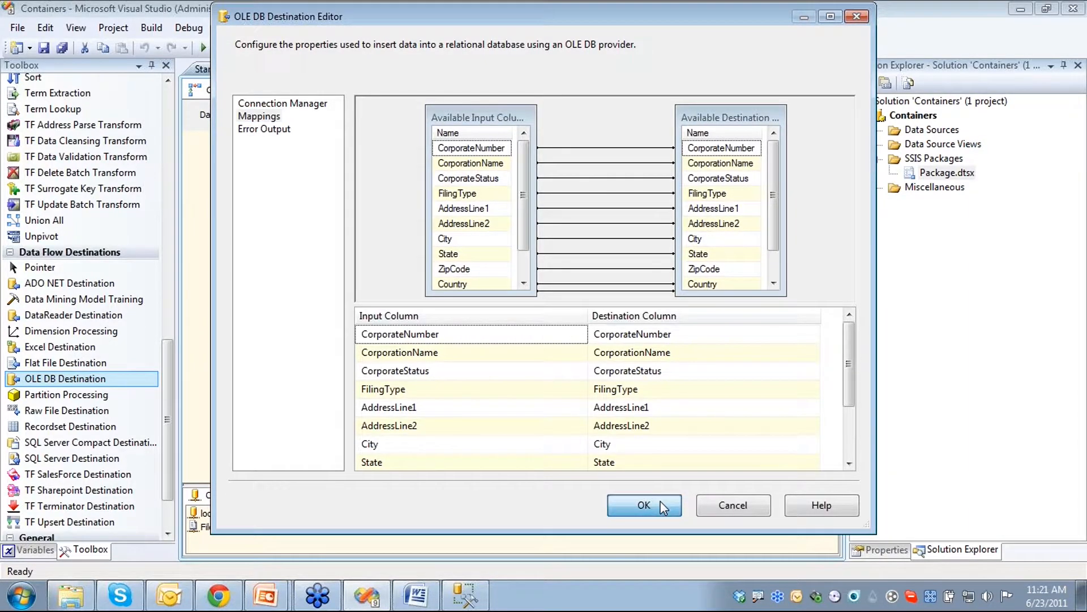
# Set error and truncation handling to Ignore failure for all columns, CorporateNumber through FillingDate, in the Flat File Source's error output
pyautogui.click(234, 193)
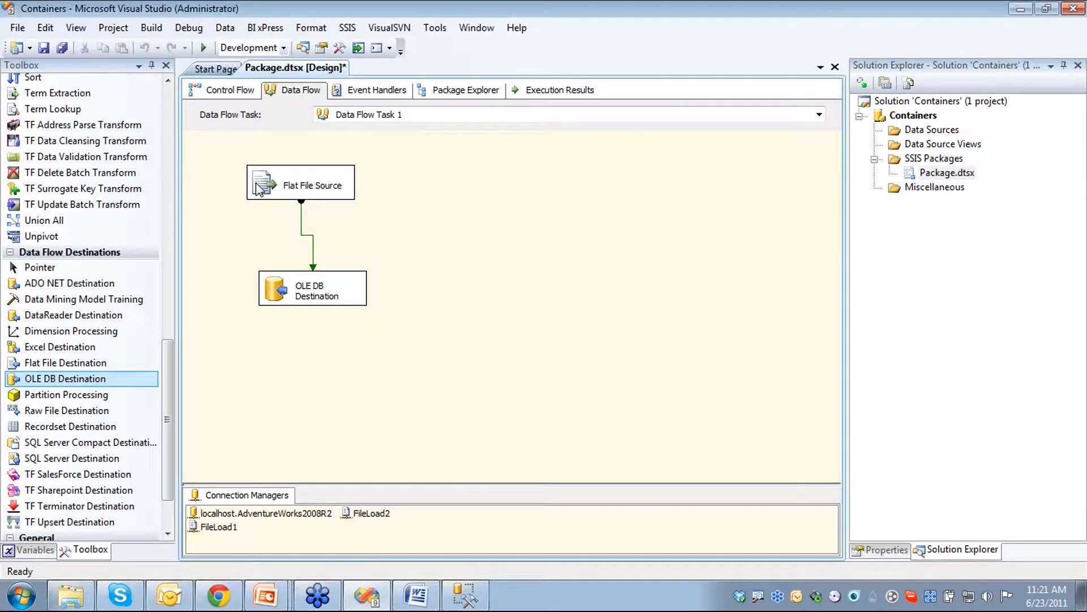
pyautogui.doubleClick(258, 188)
pyautogui.click(250, 130)
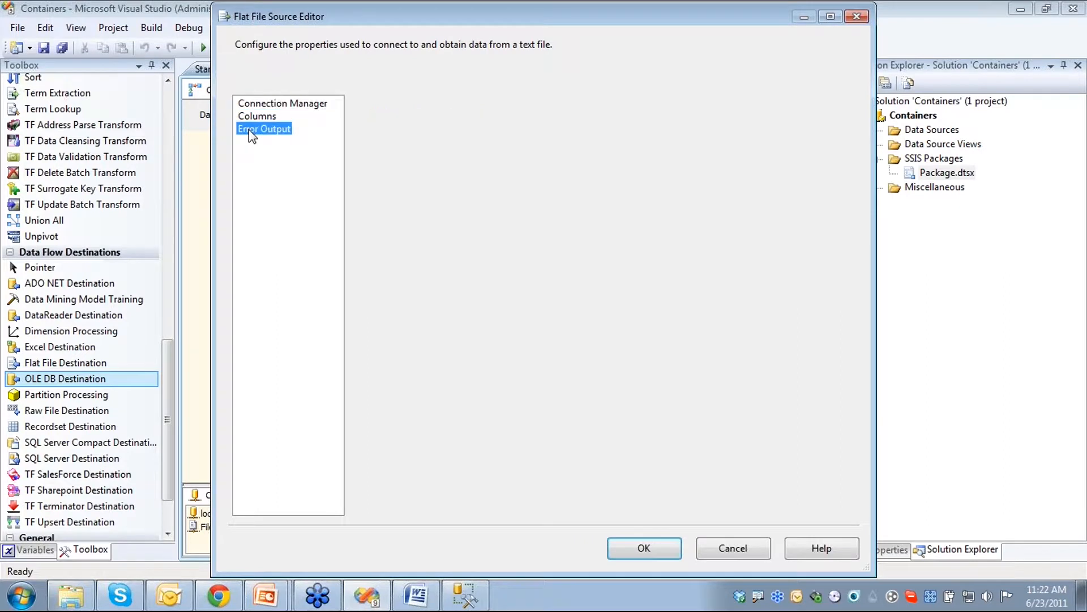
pyautogui.moveTo(528, 143); pyautogui.dragTo(741, 327)
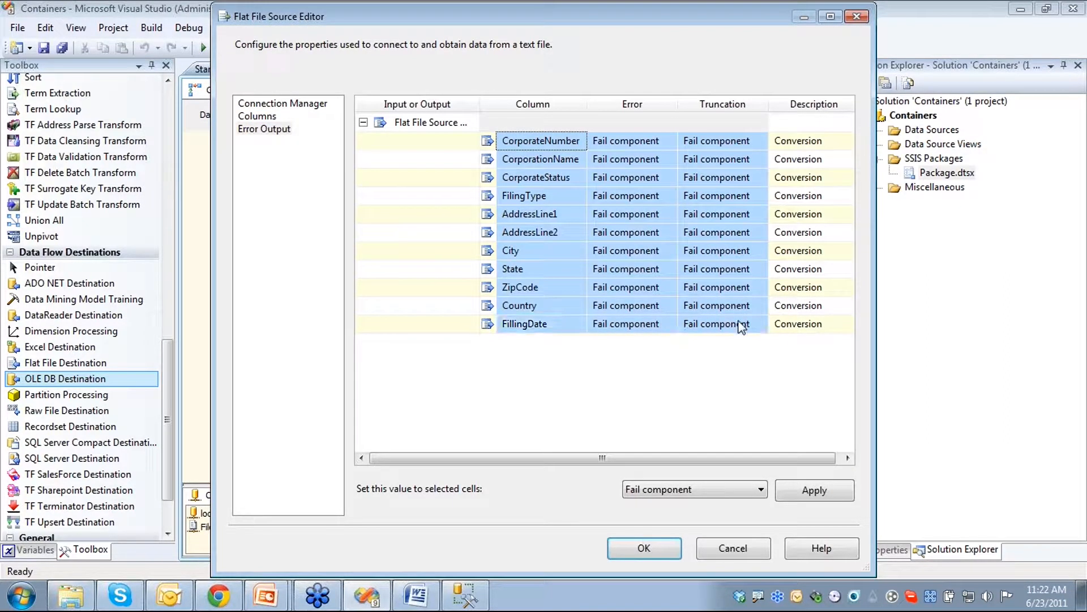
pyautogui.click(708, 499)
pyautogui.click(675, 514)
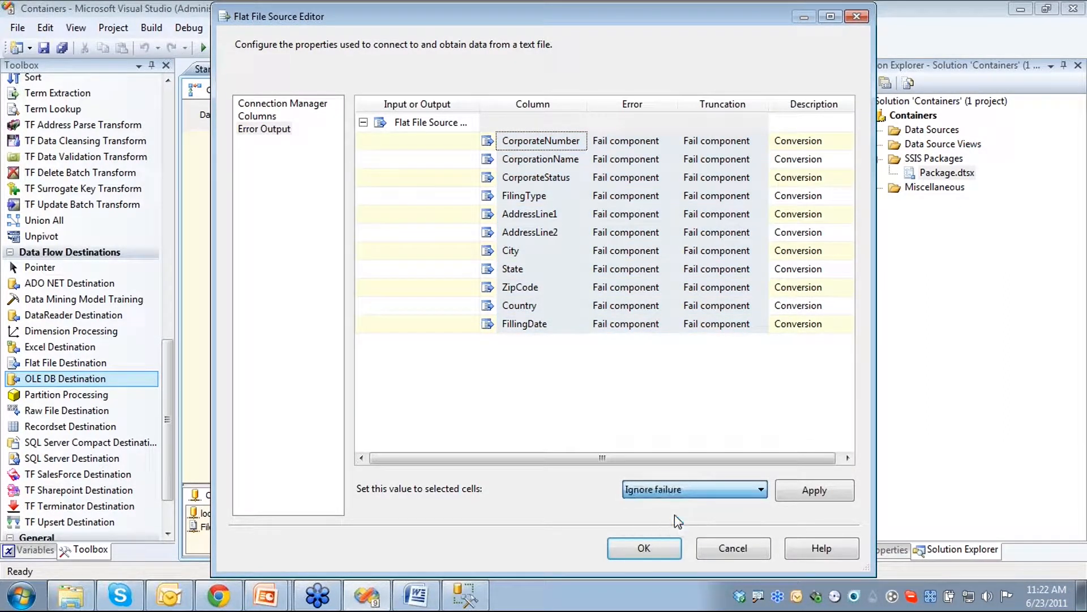
pyautogui.click(812, 495)
pyautogui.click(634, 548)
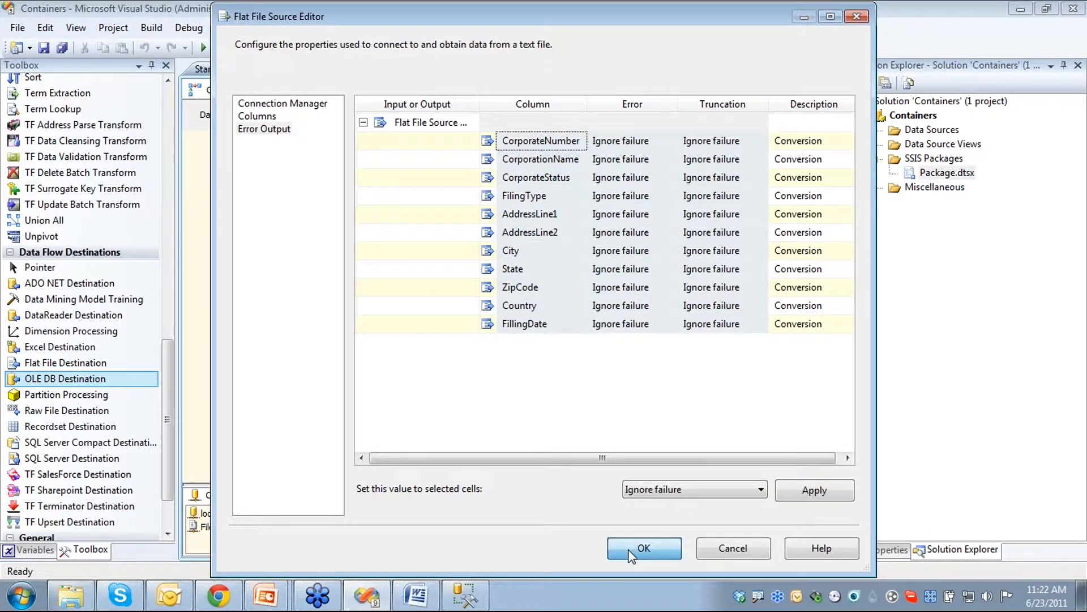
# Return to the control flow and line up Execute SQL Task 1 and Data Flow Task 1 beside the first pair of tasks
pyautogui.click(236, 90)
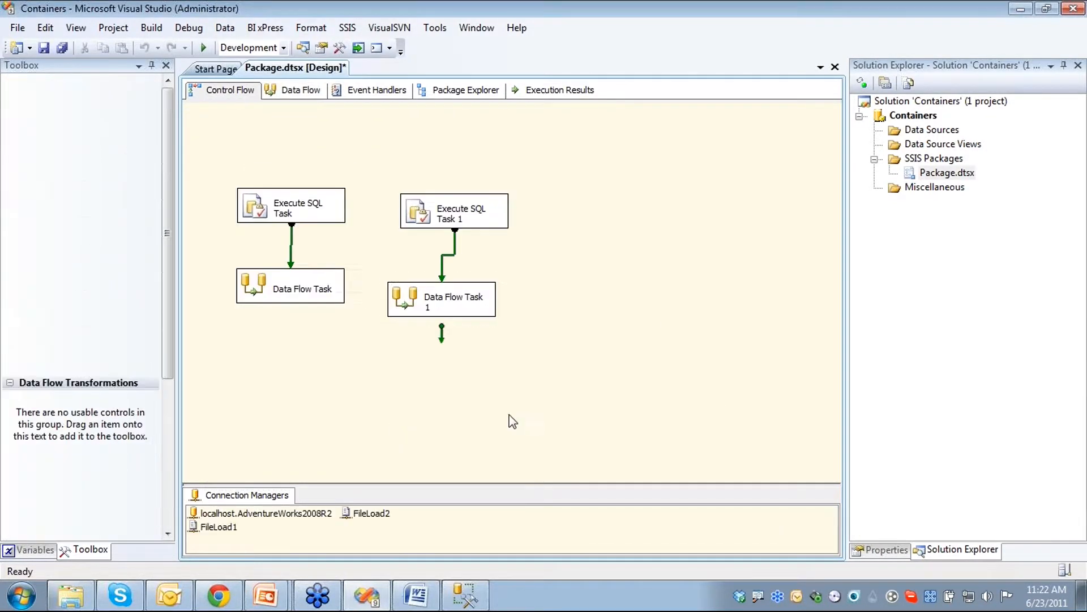
pyautogui.moveTo(437, 214); pyautogui.dragTo(413, 206)
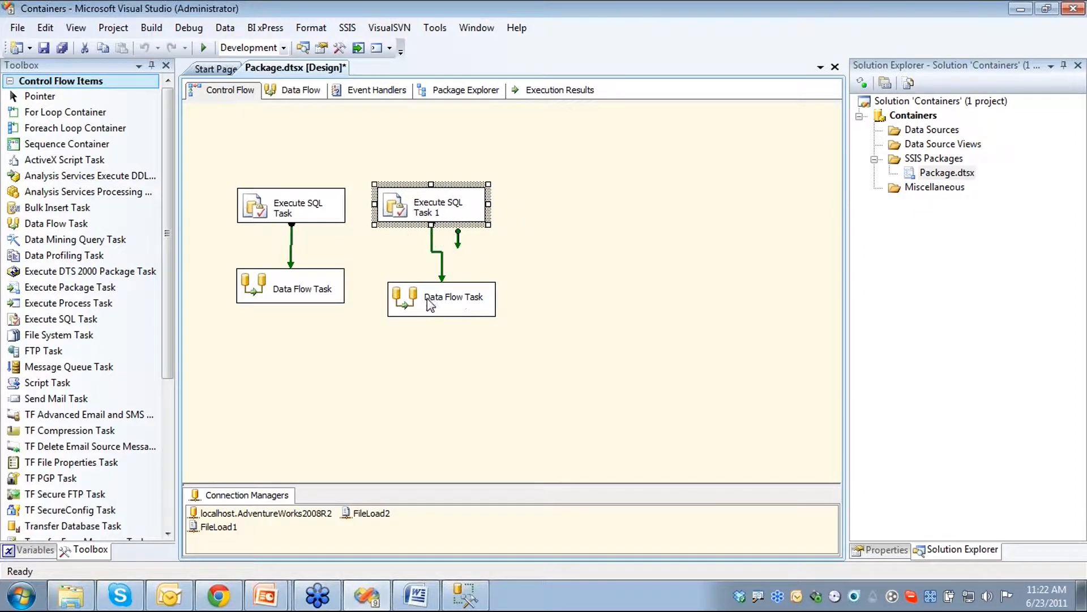
pyautogui.moveTo(434, 301); pyautogui.dragTo(421, 283)
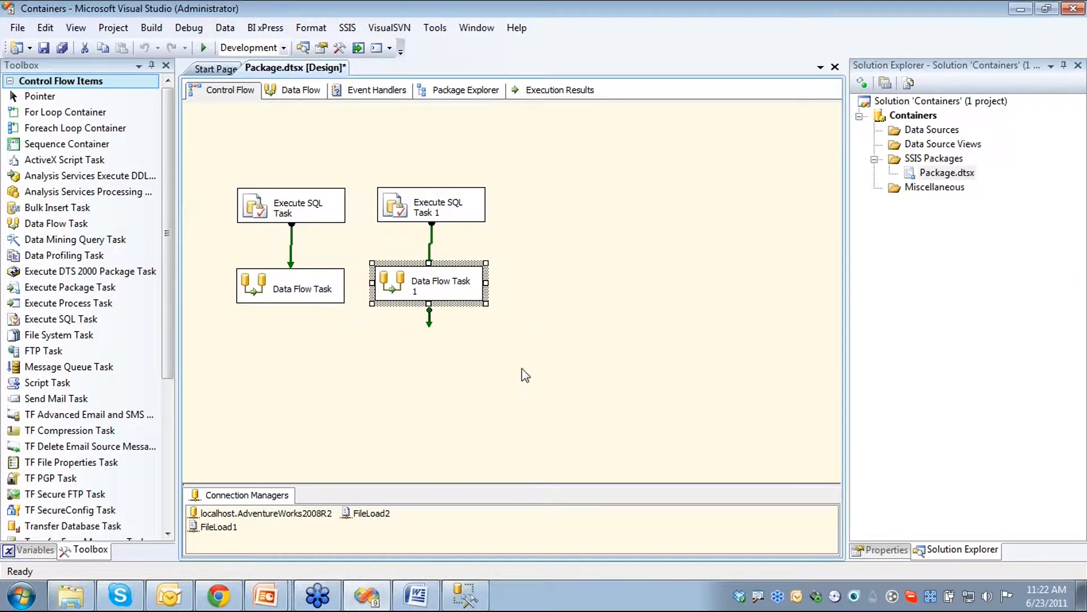
pyautogui.click(434, 424)
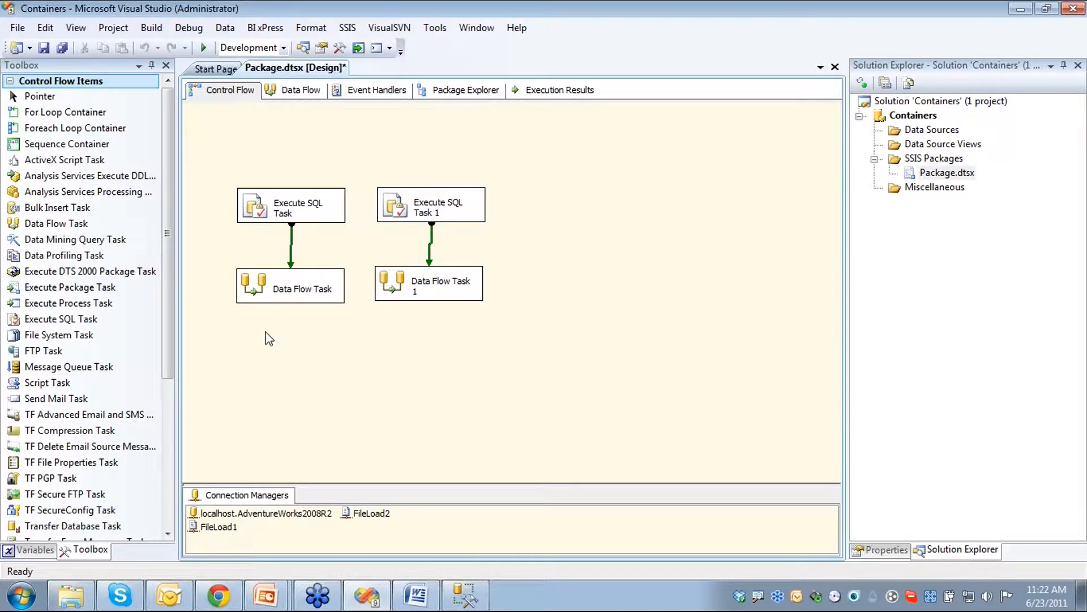
# Add a widened Sequence Container, move both Execute SQL Tasks and both Data Flow Tasks into it, and reposition it near the canvas's upper-left corner
pyautogui.moveTo(36, 148); pyautogui.dragTo(634, 192)
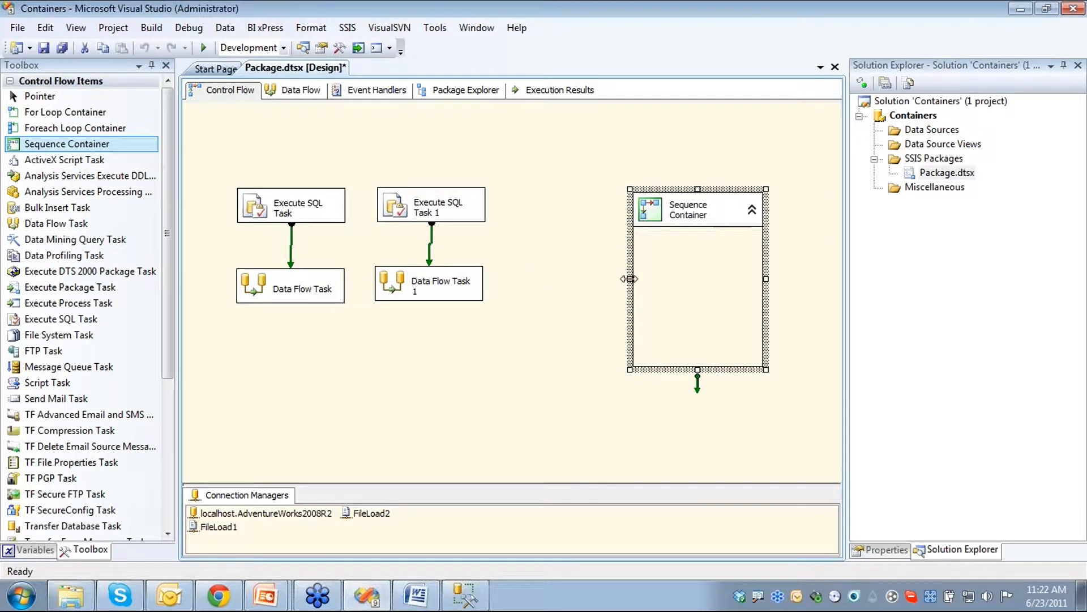
pyautogui.moveTo(630, 279); pyautogui.dragTo(538, 289)
pyautogui.moveTo(244, 139); pyautogui.dragTo(455, 335)
pyautogui.moveTo(282, 209); pyautogui.dragTo(611, 278)
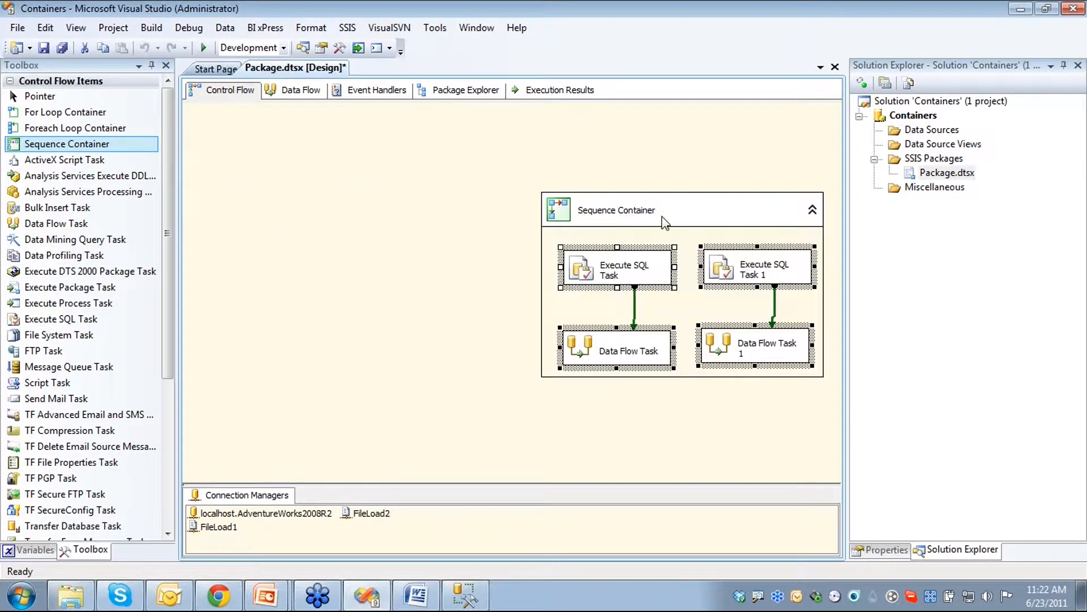
pyautogui.moveTo(670, 213); pyautogui.dragTo(385, 137)
# Add a Data Flow Task below the Sequence Container and link the container to it with a precedence constraint
pyautogui.moveTo(51, 383); pyautogui.dragTo(294, 386)
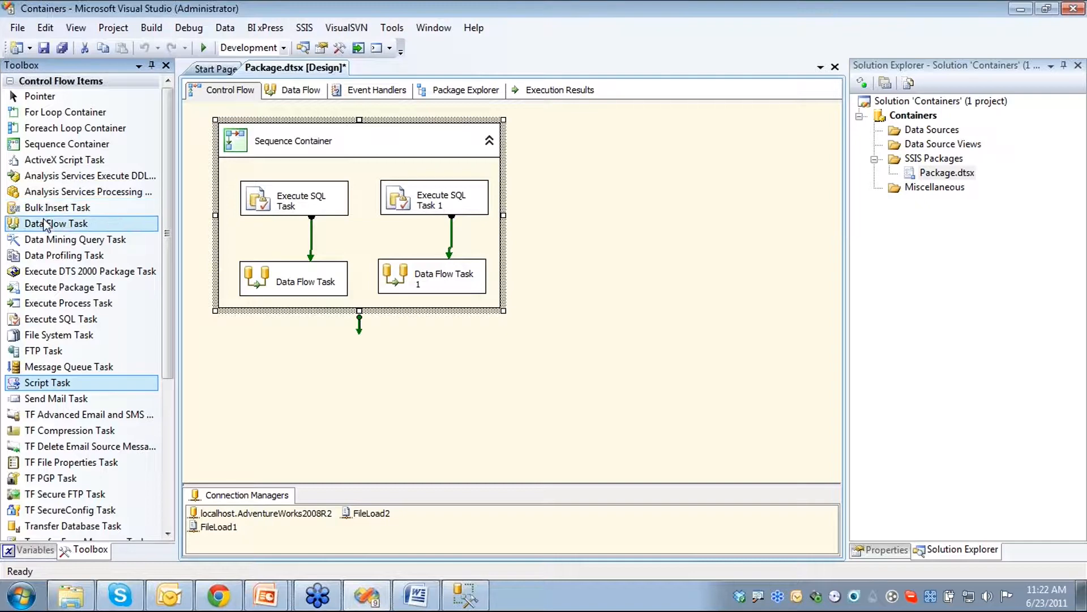
pyautogui.moveTo(41, 225); pyautogui.dragTo(285, 387)
pyautogui.click(363, 152)
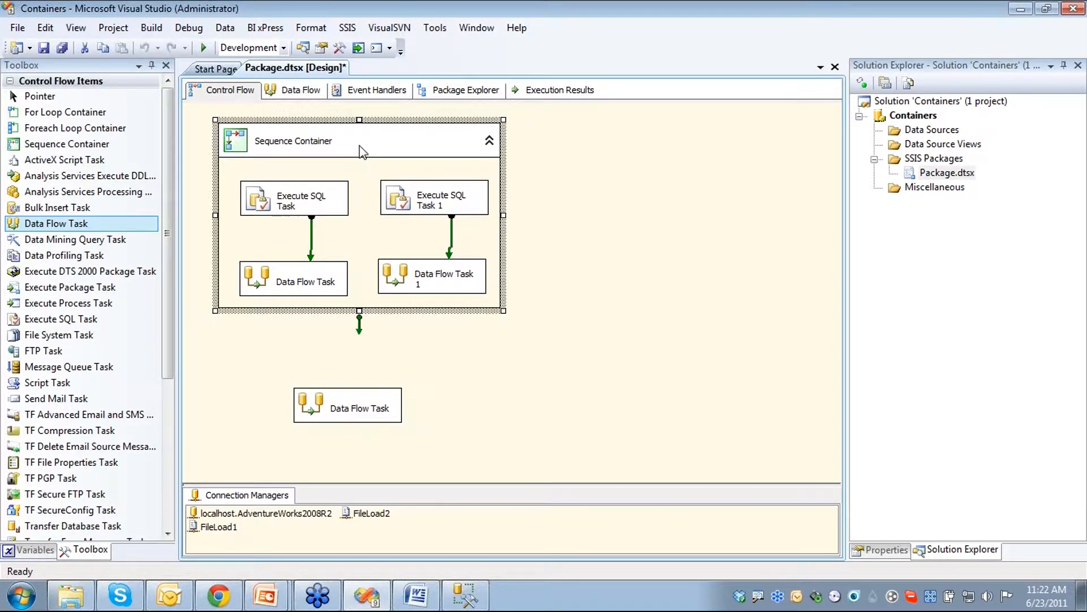
pyautogui.moveTo(359, 339); pyautogui.dragTo(352, 399)
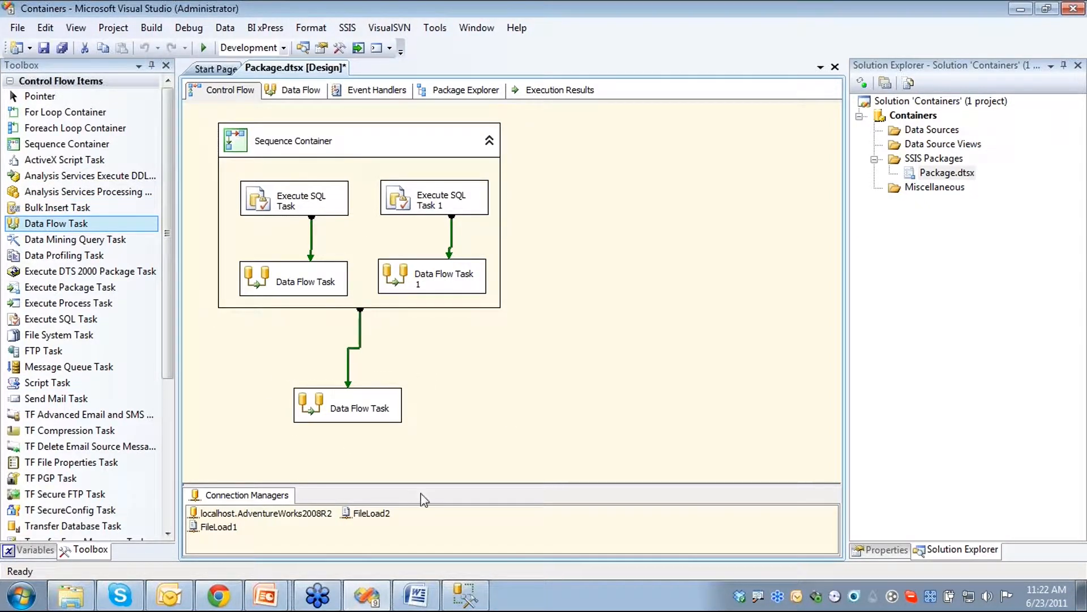
# Execute Package.dtsx with the Sequence Container in place and stop debugging once it completes
pyautogui.click(962, 176)
pyautogui.rightClick(964, 176)
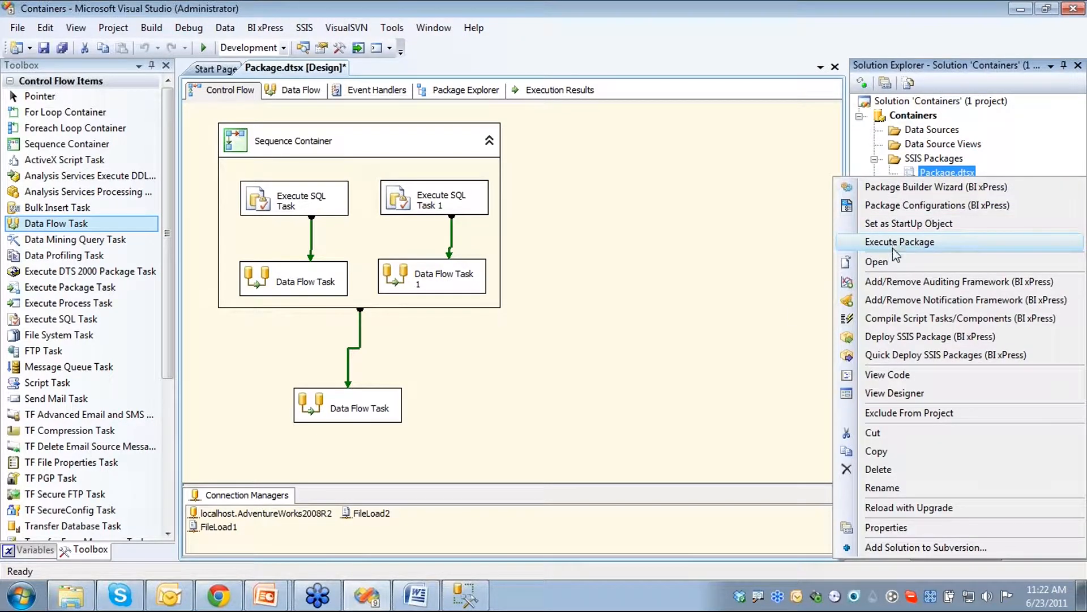
pyautogui.click(899, 244)
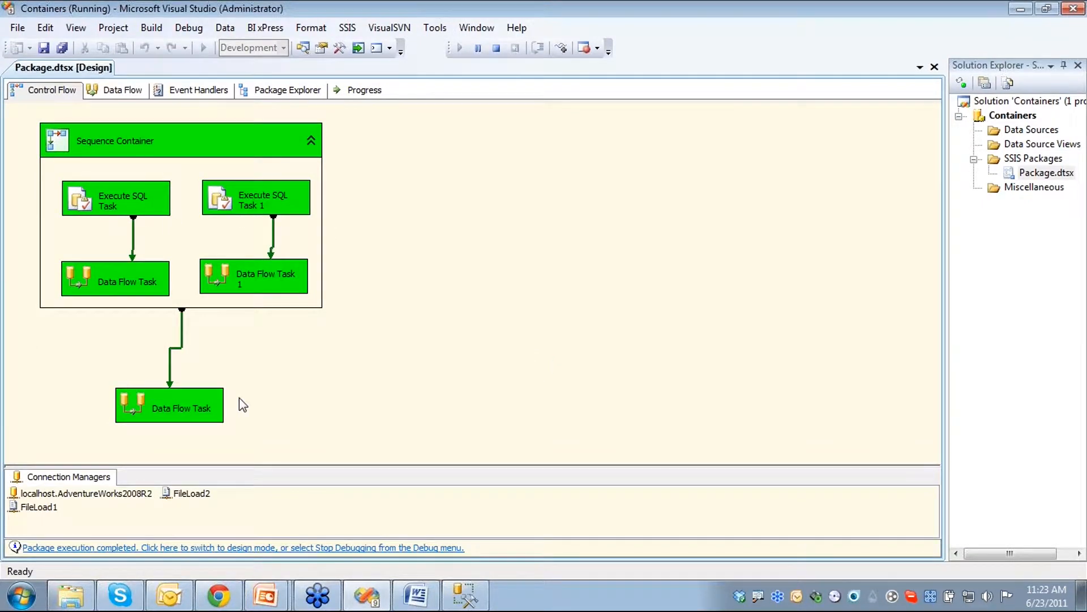
pyautogui.click(500, 52)
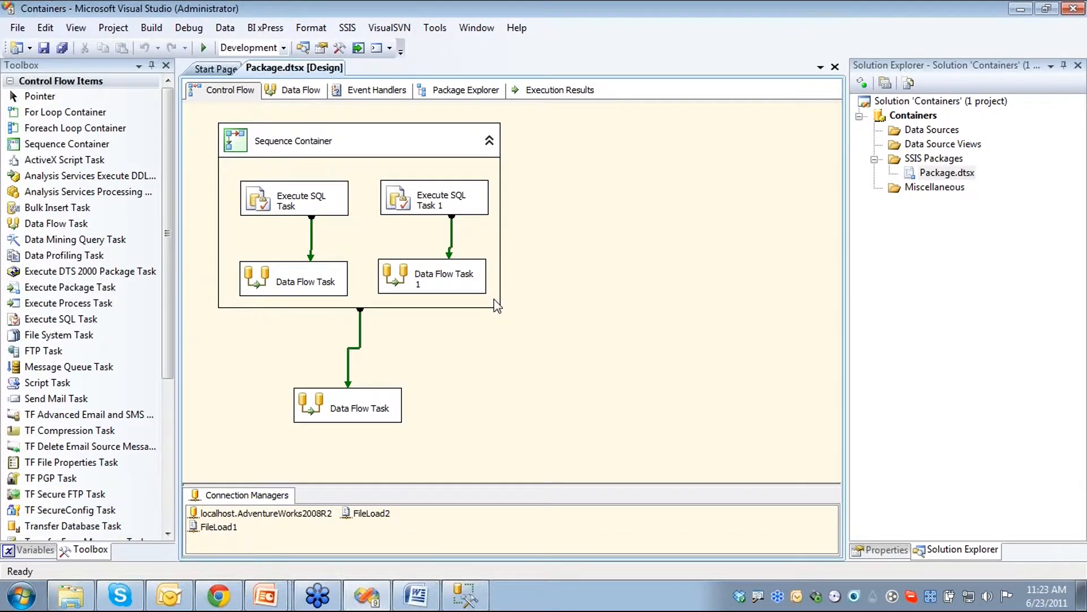
# Remove the truncate statement from Execute SQL Task 1, keeping a copy in a new Notepad document moved out of the way
pyautogui.doubleClick(401, 204)
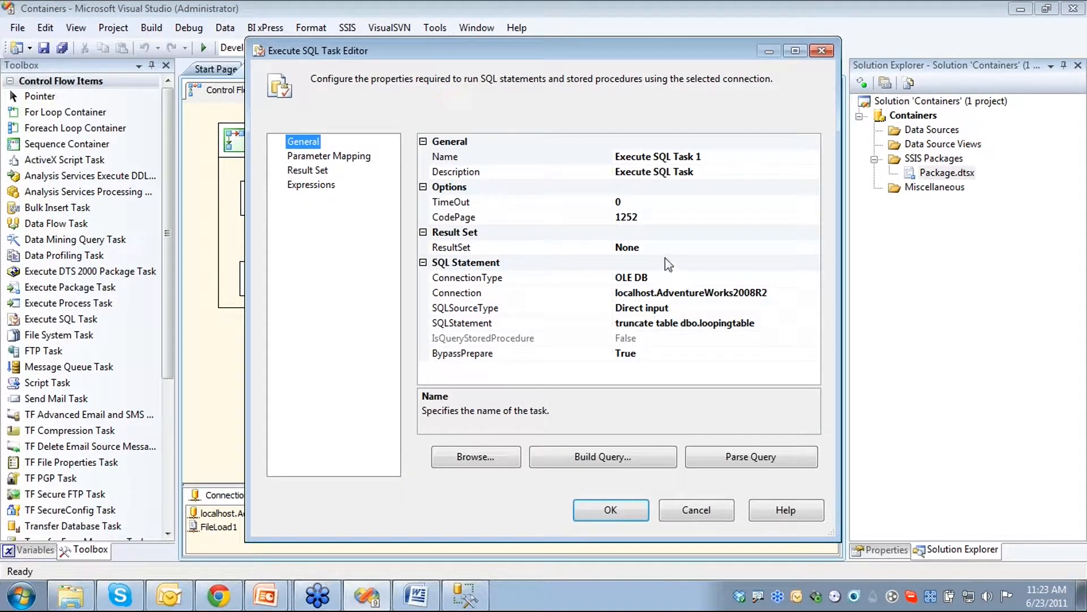
pyautogui.click(678, 324)
pyautogui.moveTo(786, 326); pyautogui.dragTo(605, 335)
pyautogui.hotkey('ctrl', 'c')
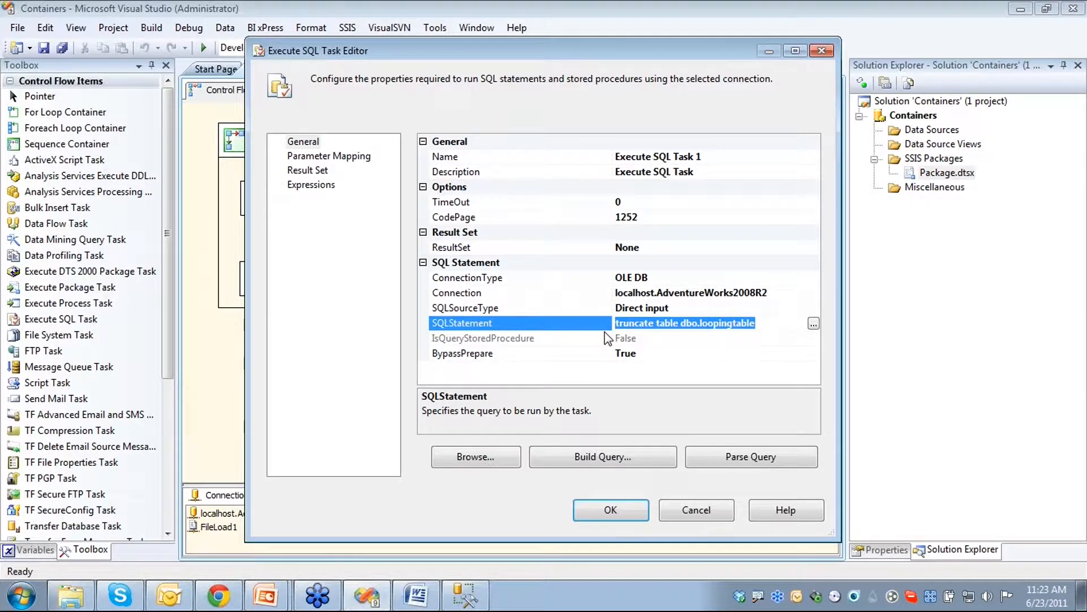
pyautogui.press('Delete')
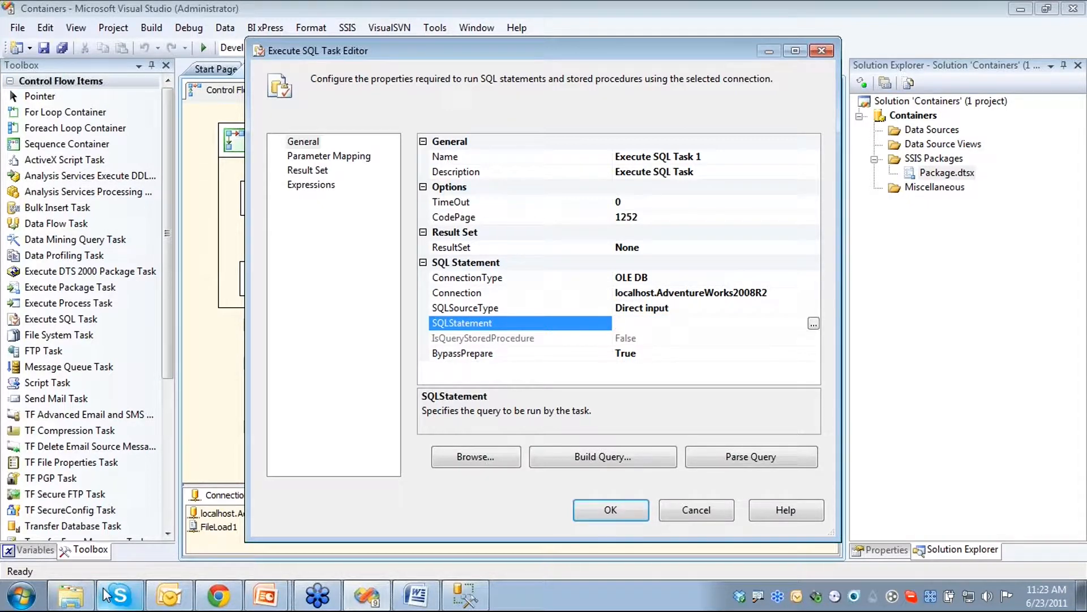
pyautogui.click(20, 601)
pyautogui.click(47, 310)
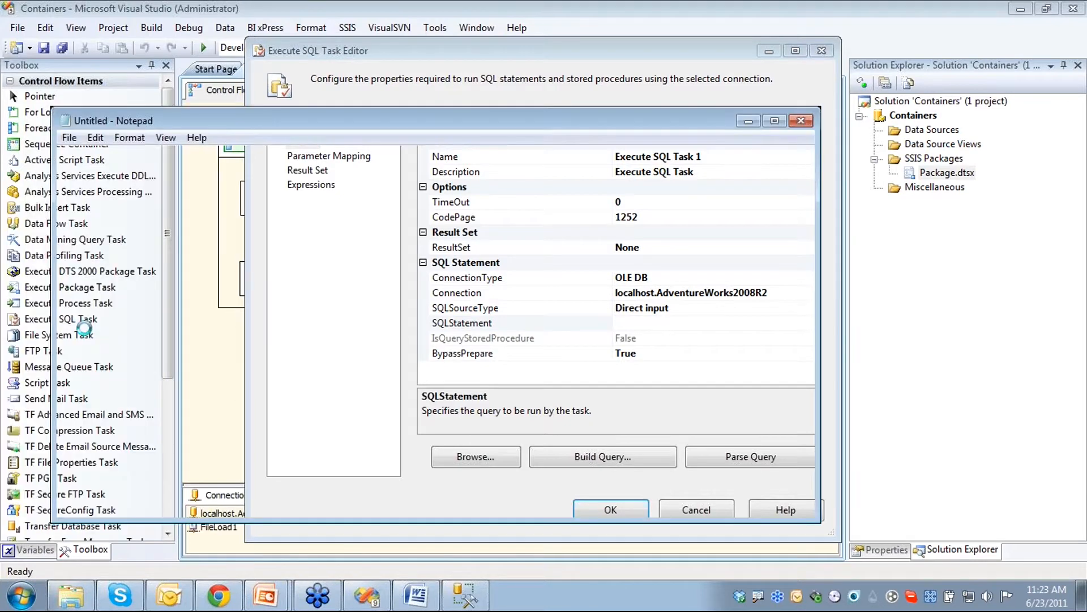
pyautogui.hotkey('ctrl', 'v')
pyautogui.moveTo(400, 118); pyautogui.dragTo(1086, 196)
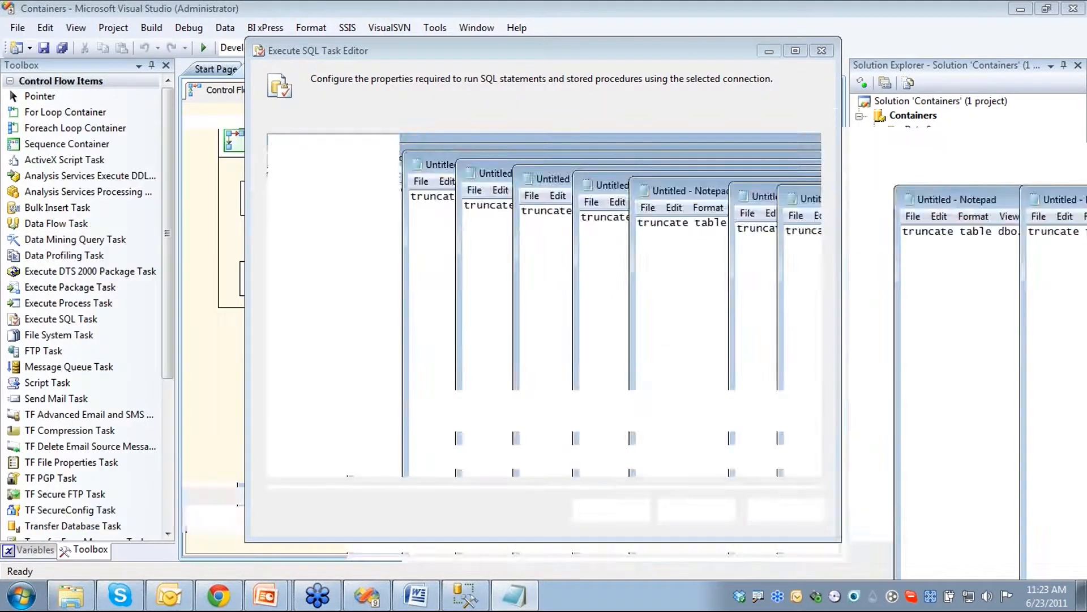
# Set the SQL statement of Execute SQL Task 1 to the invalid query "select a" and accept the editor
pyautogui.click(671, 323)
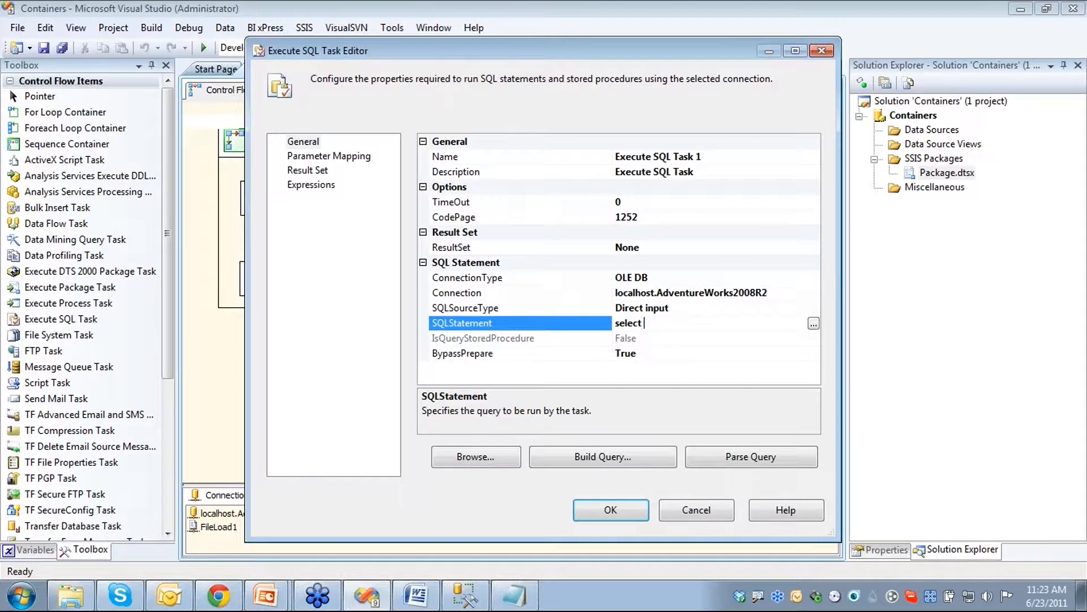
pyautogui.write('select a')
pyautogui.click(627, 505)
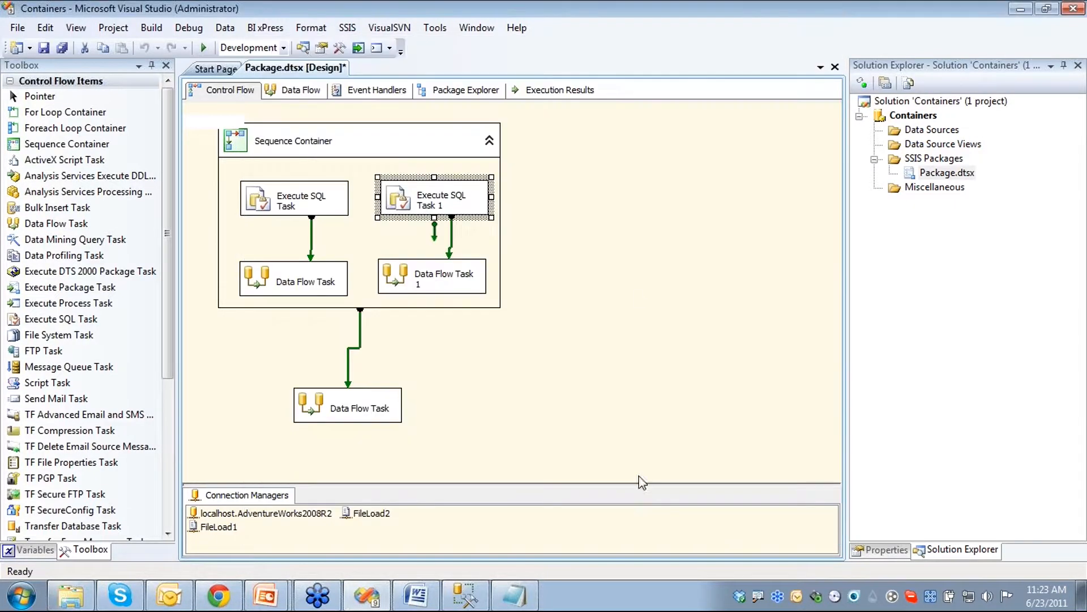
# Execute the package with the invalid query in Execute SQL Task 1, and stop debugging
pyautogui.rightClick(928, 174)
pyautogui.click(923, 239)
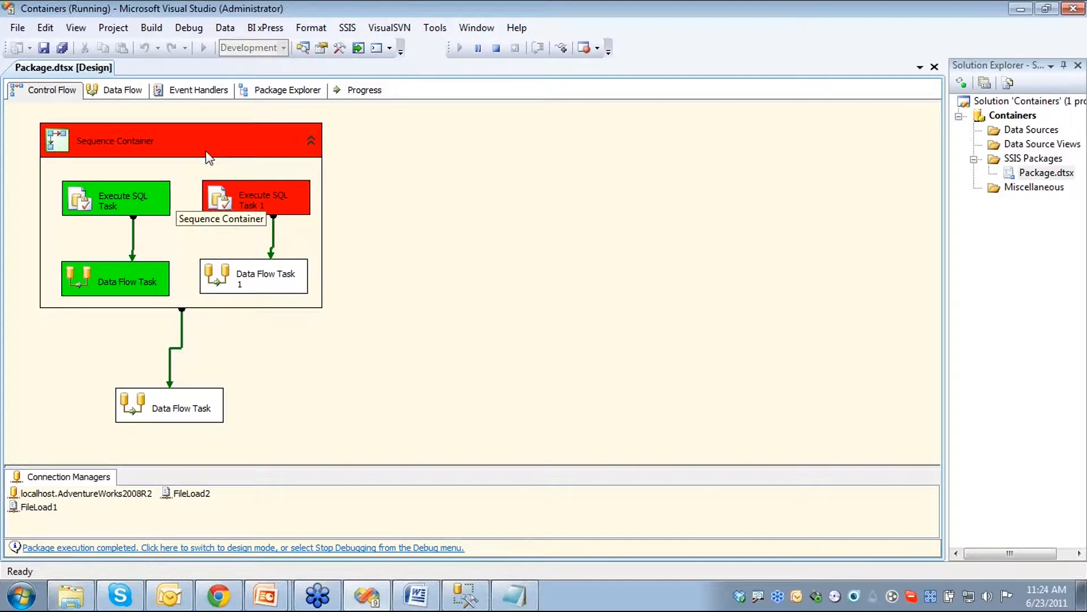
pyautogui.click(497, 48)
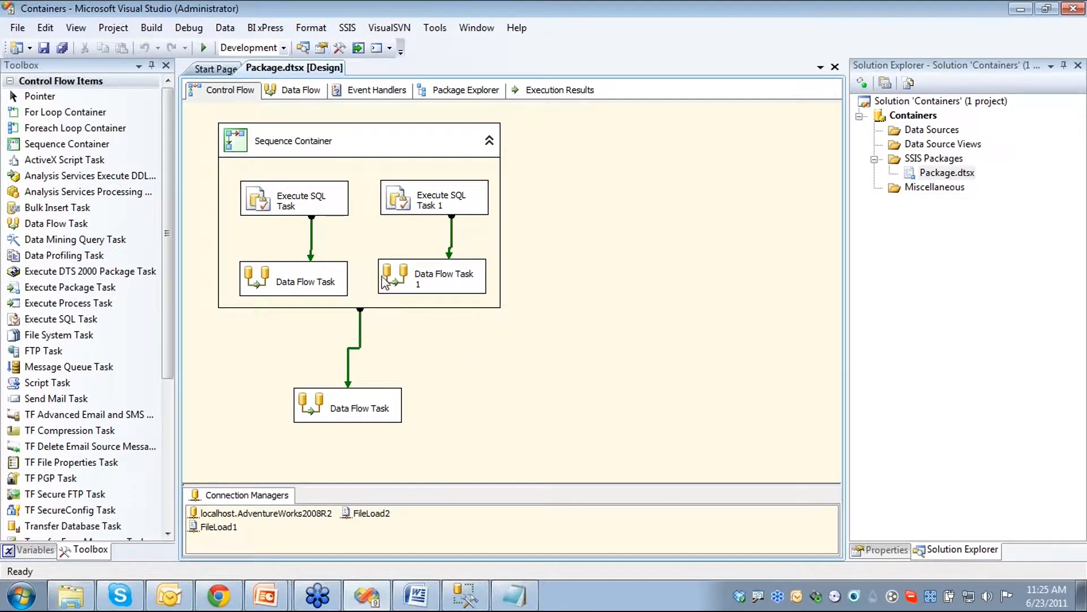
# Delete the Sequence Container with all its contained tasks and the Data Flow Task below it from the control flow
pyautogui.rightClick(396, 139)
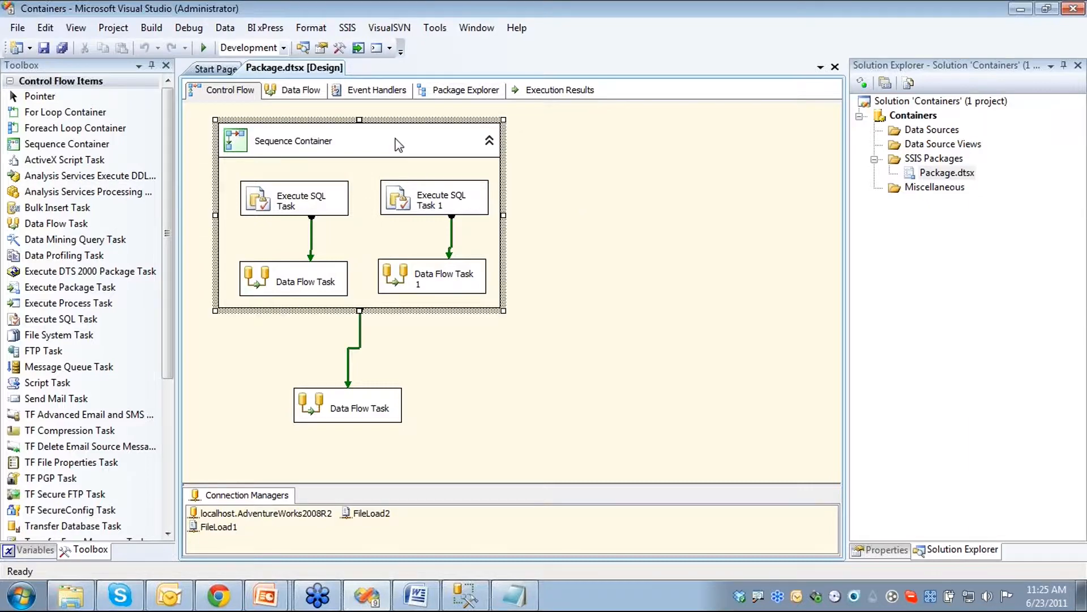
pyautogui.click(656, 320)
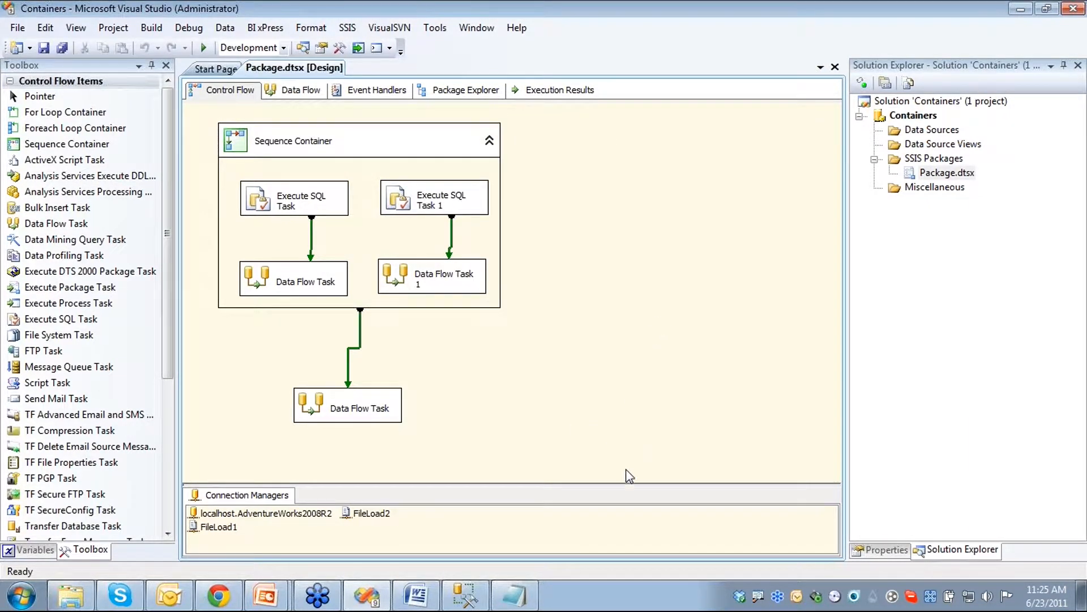
pyautogui.moveTo(627, 469); pyautogui.dragTo(209, 120)
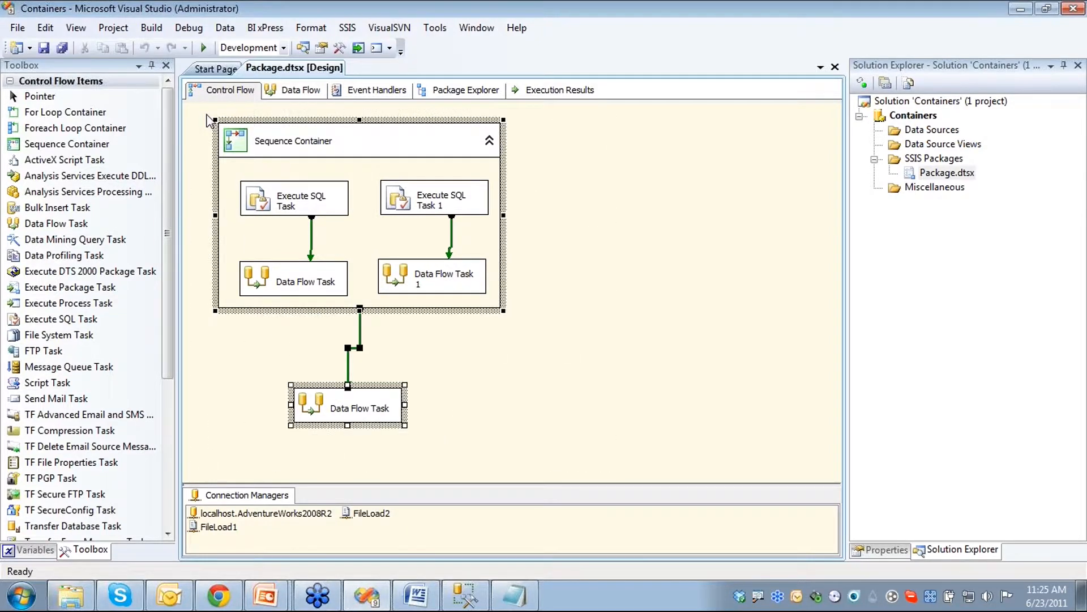
pyautogui.press('Delete')
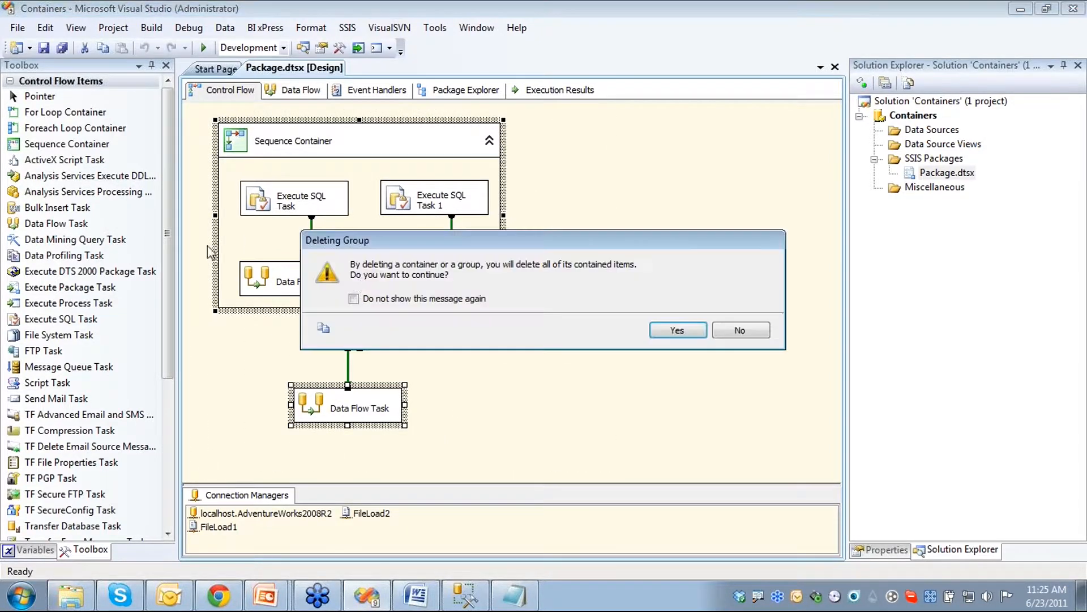
pyautogui.click(672, 333)
pyautogui.click(677, 331)
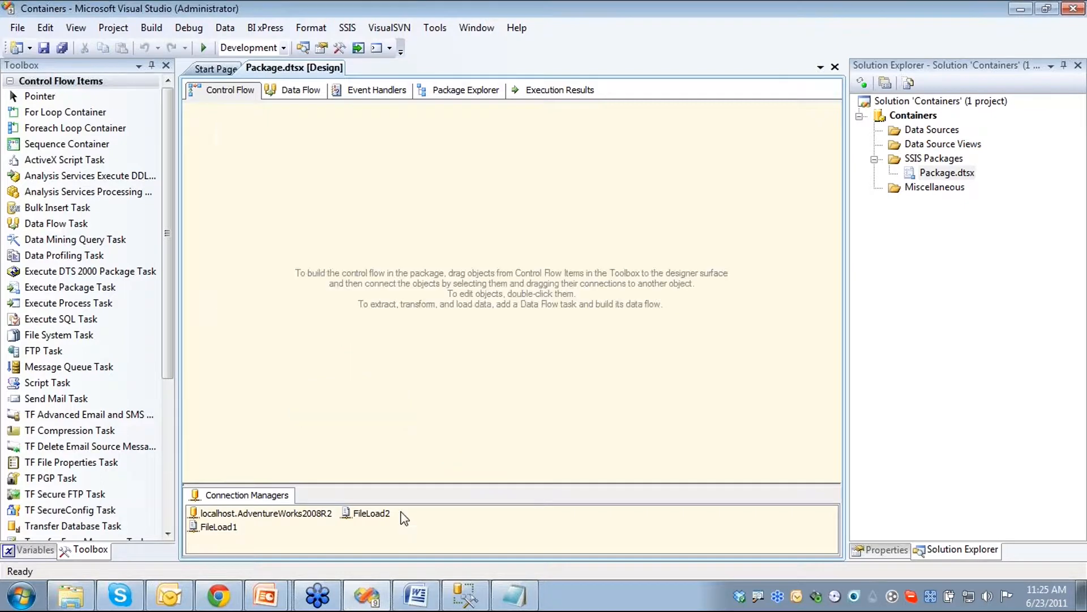
# Delete the FileLoad2 and FileLoad1 connection managers from the package, confirming each deletion
pyautogui.click(256, 516)
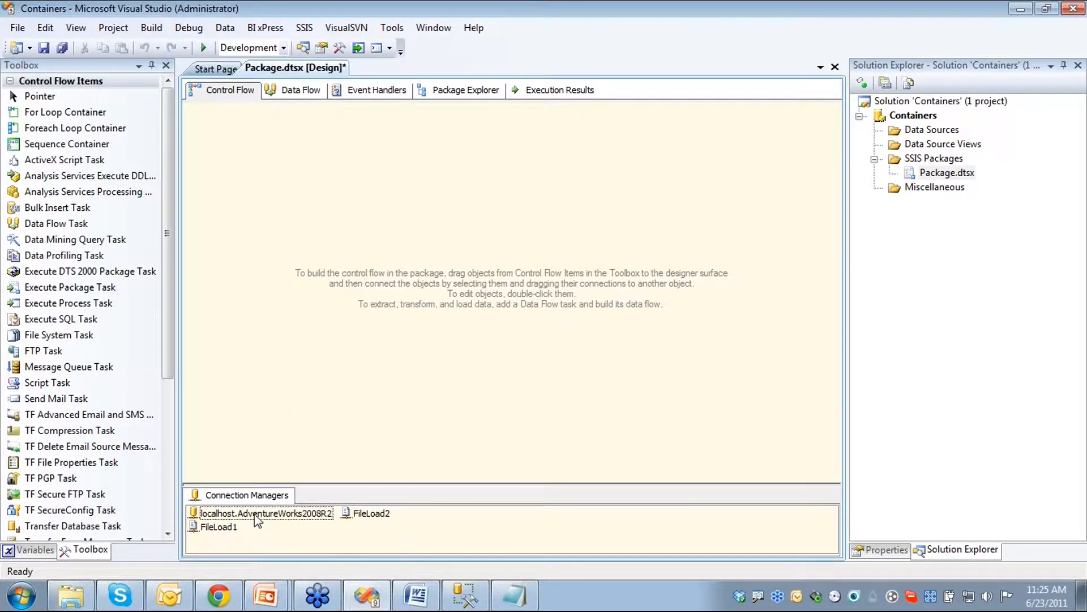
pyautogui.rightClick(365, 514)
pyautogui.click(409, 463)
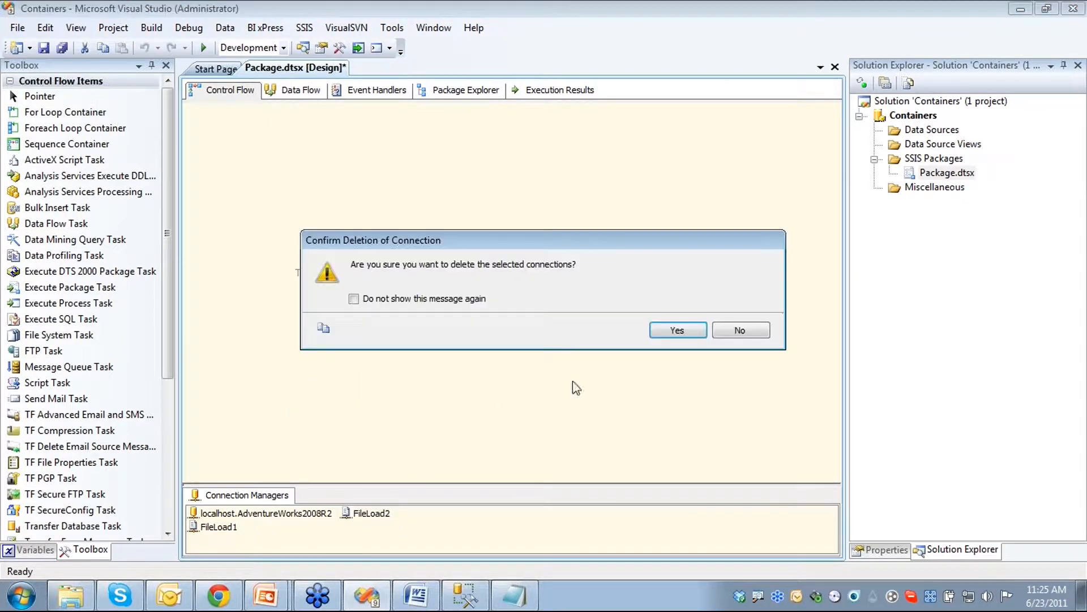
pyautogui.click(670, 331)
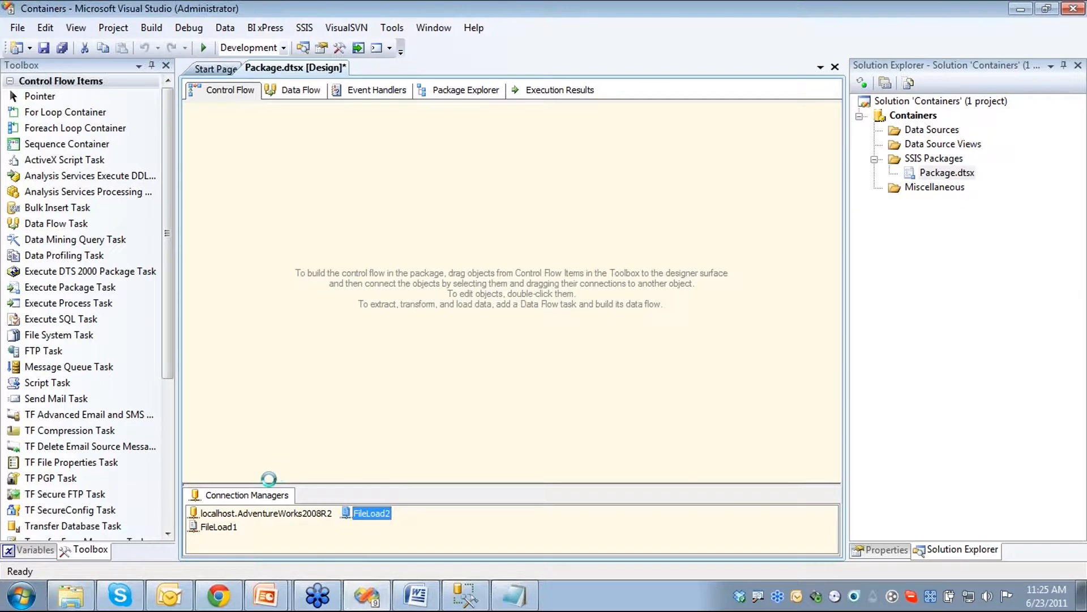
pyautogui.rightClick(236, 526)
pyautogui.click(289, 473)
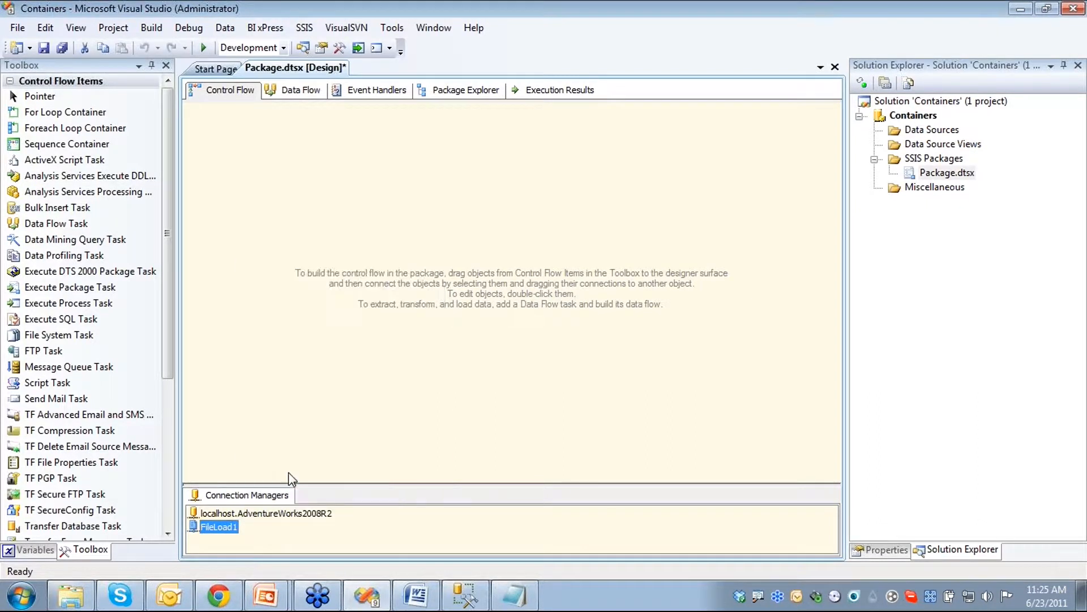
pyautogui.click(683, 333)
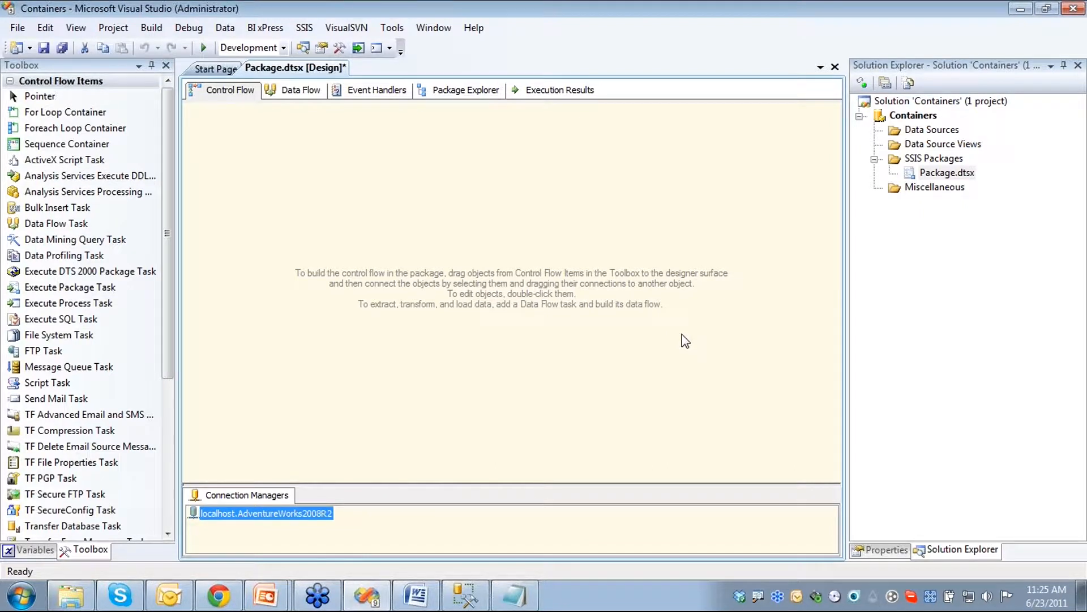
pyautogui.click(631, 226)
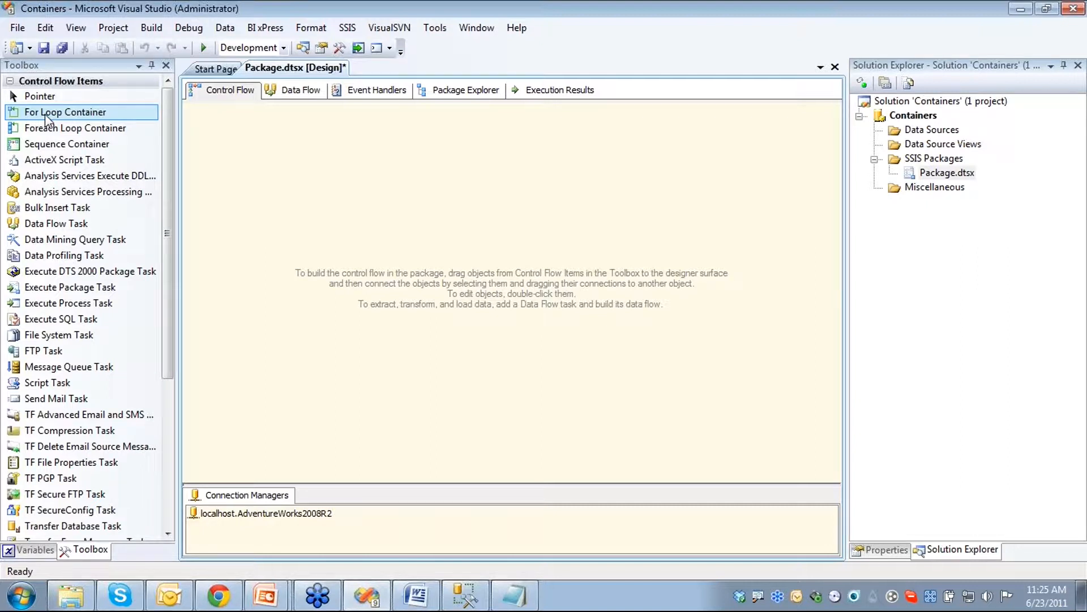
# Add a For Loop Container to the empty control flow and widen it
pyautogui.moveTo(45, 116); pyautogui.dragTo(258, 194)
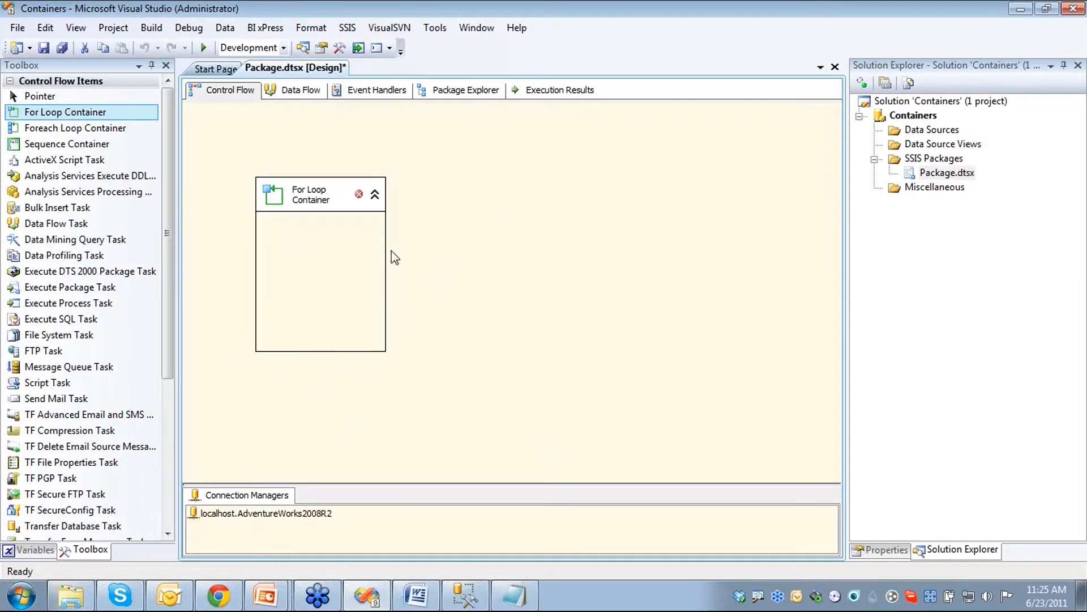
pyautogui.click(374, 293)
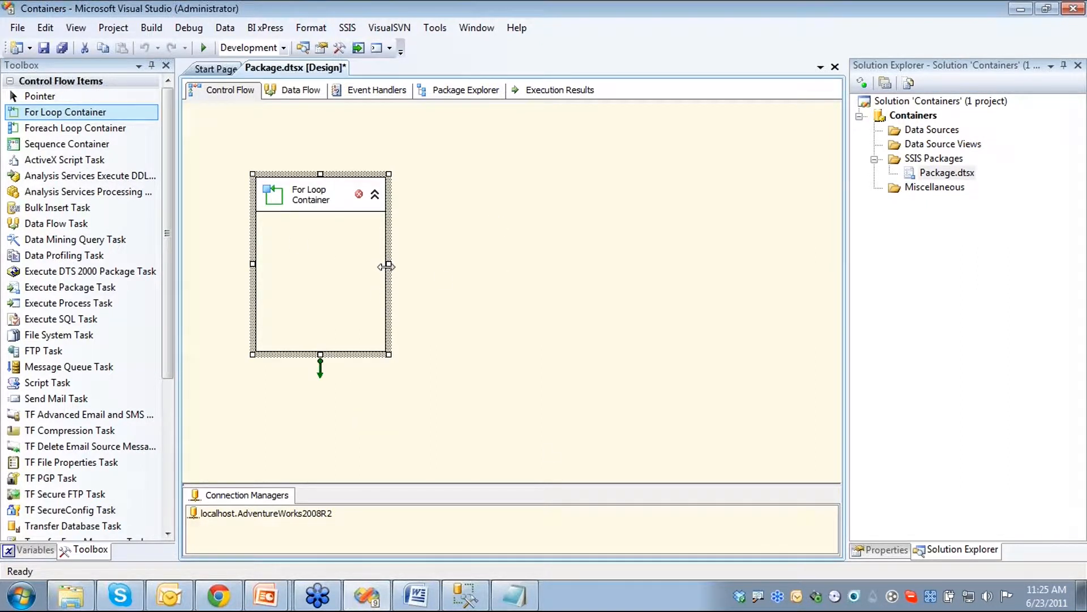
pyautogui.moveTo(387, 266); pyautogui.dragTo(438, 267)
pyautogui.click(587, 273)
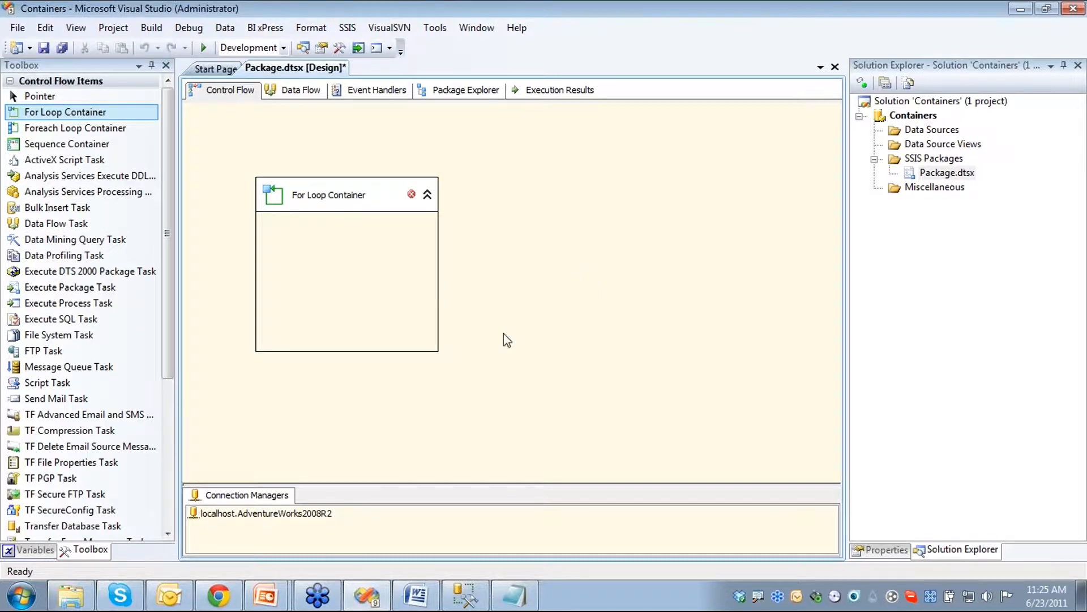
# Examine the For Loop Container's loop properties in its editor, and close it without changes
pyautogui.doubleClick(277, 191)
pyautogui.rightClick(277, 196)
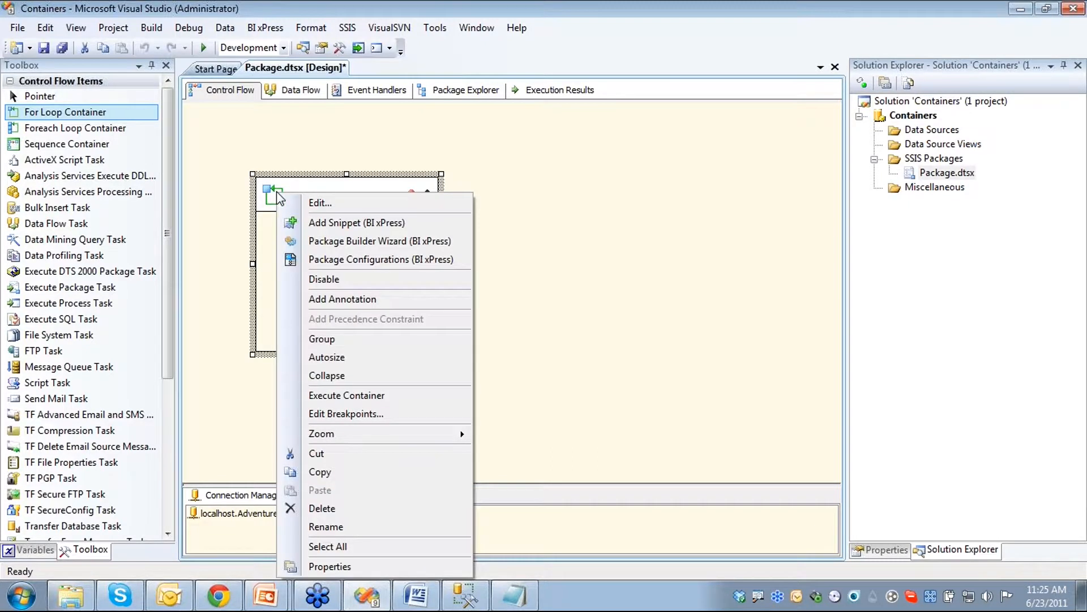
pyautogui.click(311, 204)
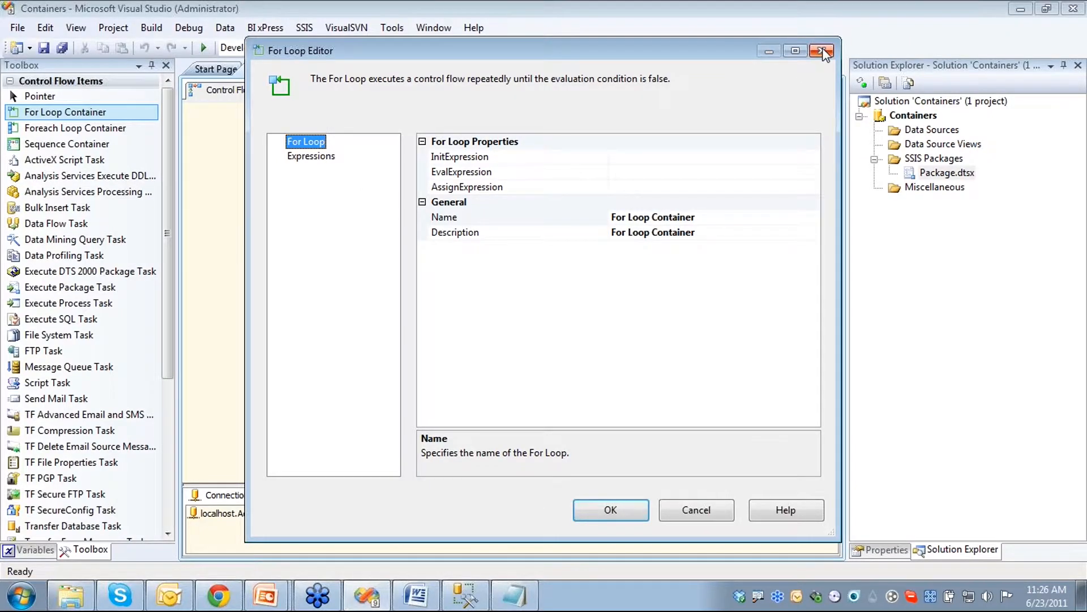
pyautogui.click(822, 52)
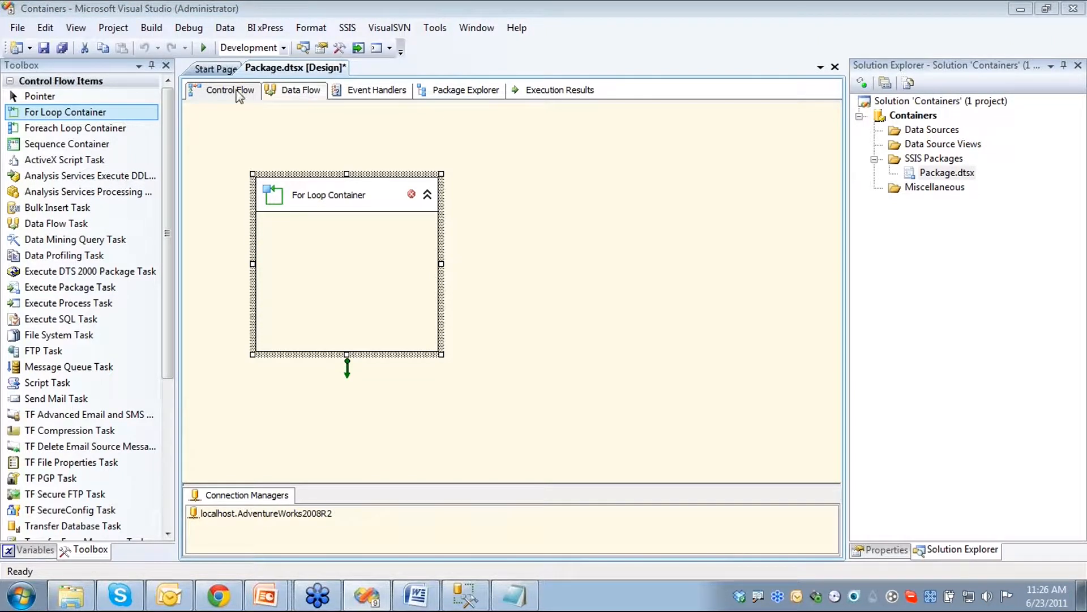
# Create a package-scoped variable named intCount with data type Int32 and value 0
pyautogui.click(29, 549)
pyautogui.click(507, 182)
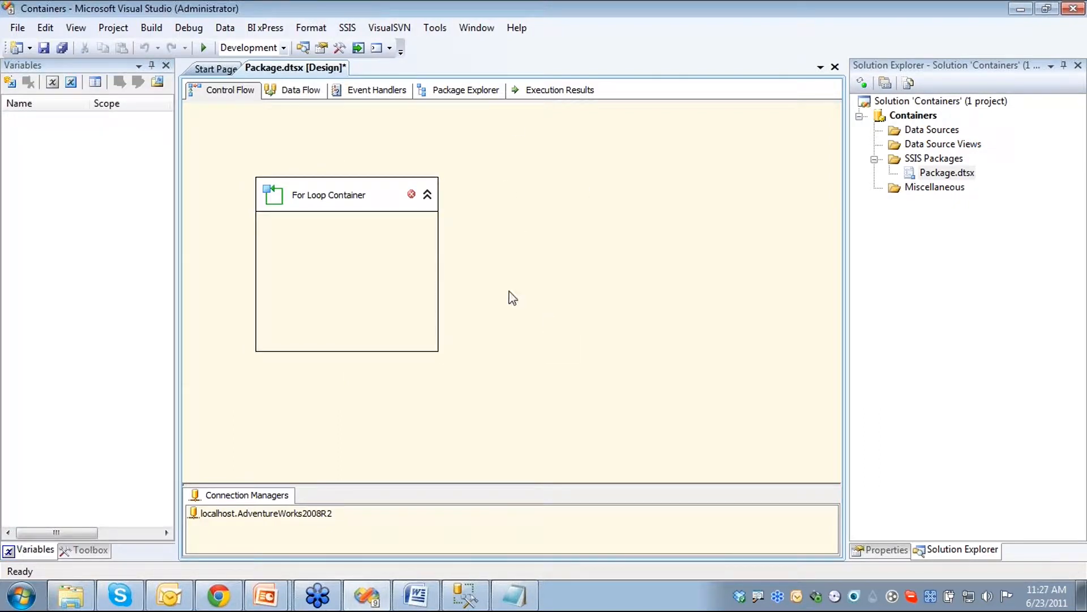
pyautogui.click(10, 83)
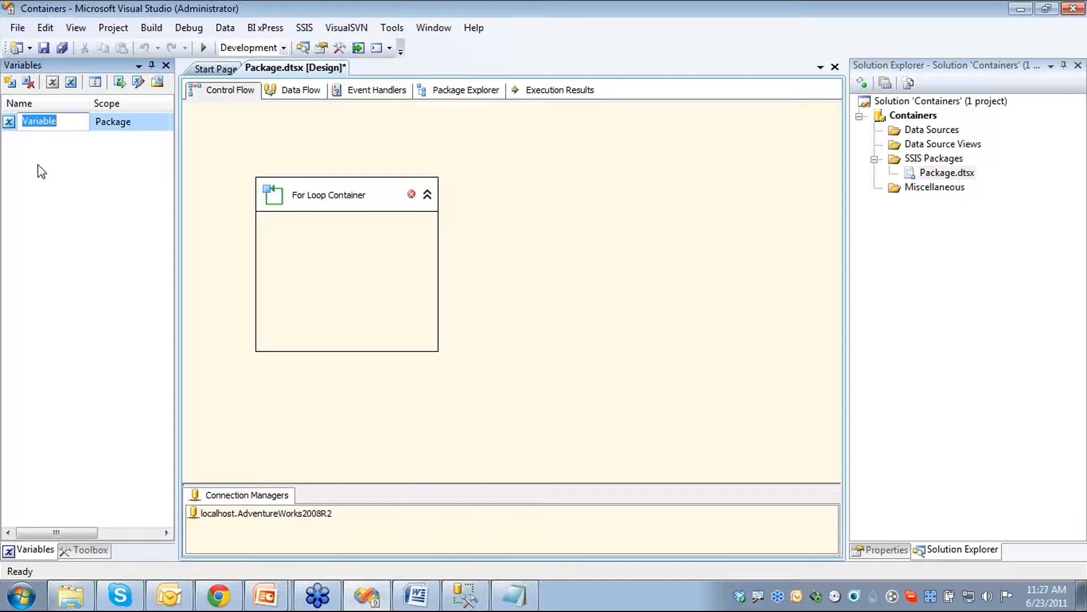
pyautogui.write('intCount')
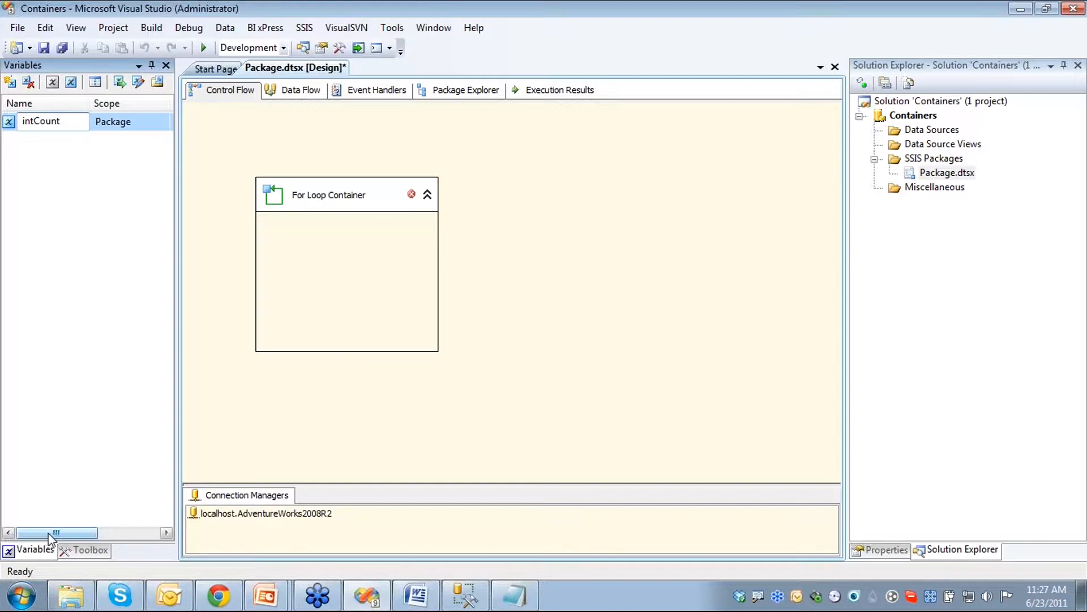
pyautogui.moveTo(50, 538); pyautogui.dragTo(117, 535)
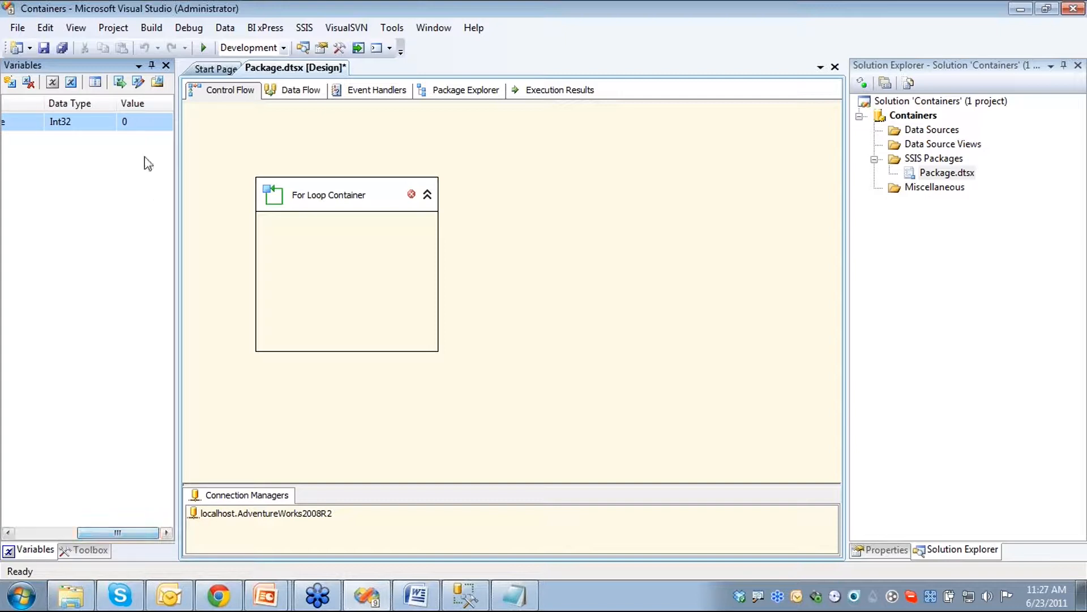
pyautogui.click(136, 121)
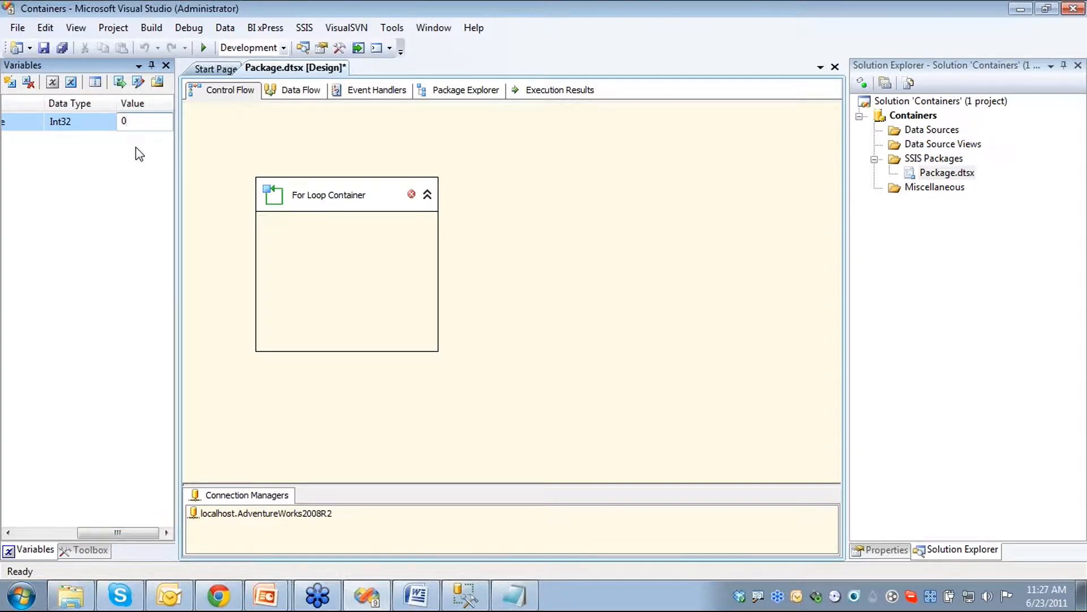
pyautogui.press('Return')
pyautogui.moveTo(121, 536); pyautogui.dragTo(34, 534)
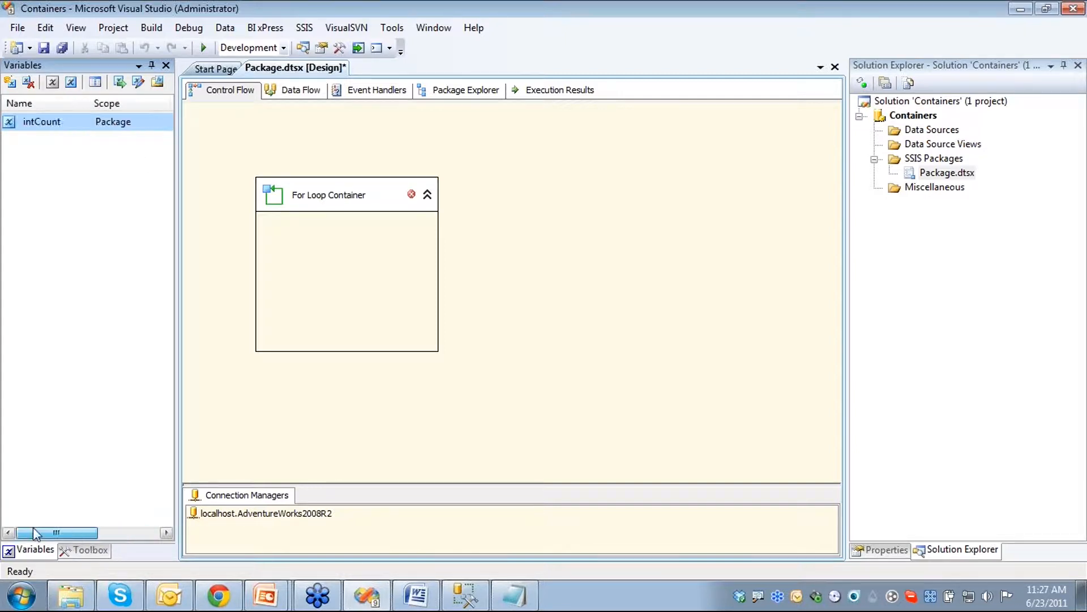
pyautogui.click(631, 246)
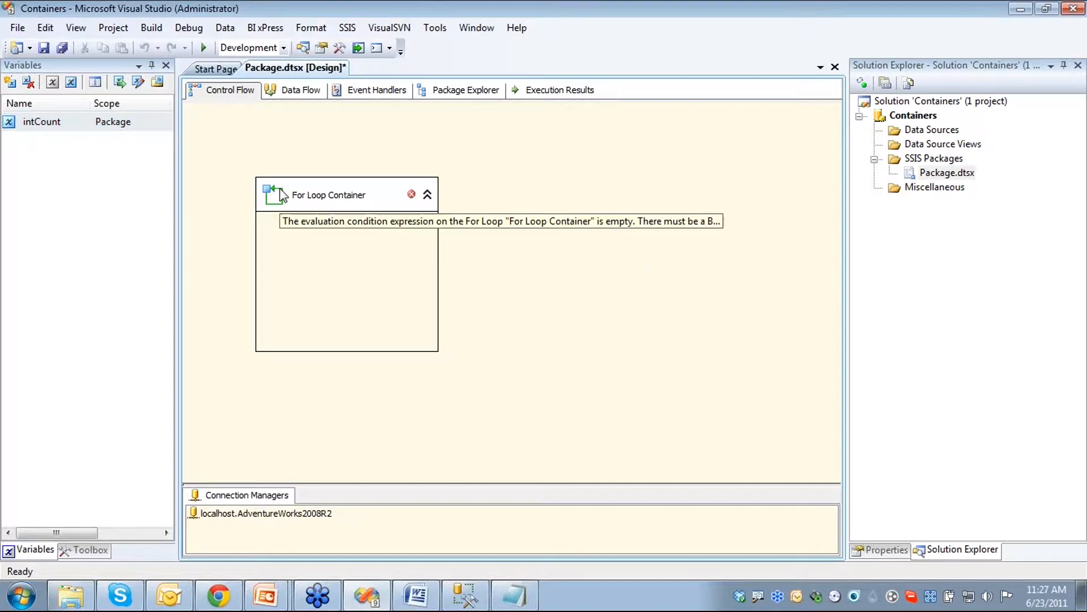
# Move and enlarge the For Loop Container, and place two Script Tasks inside it, the first connected to the second
pyautogui.click(78, 553)
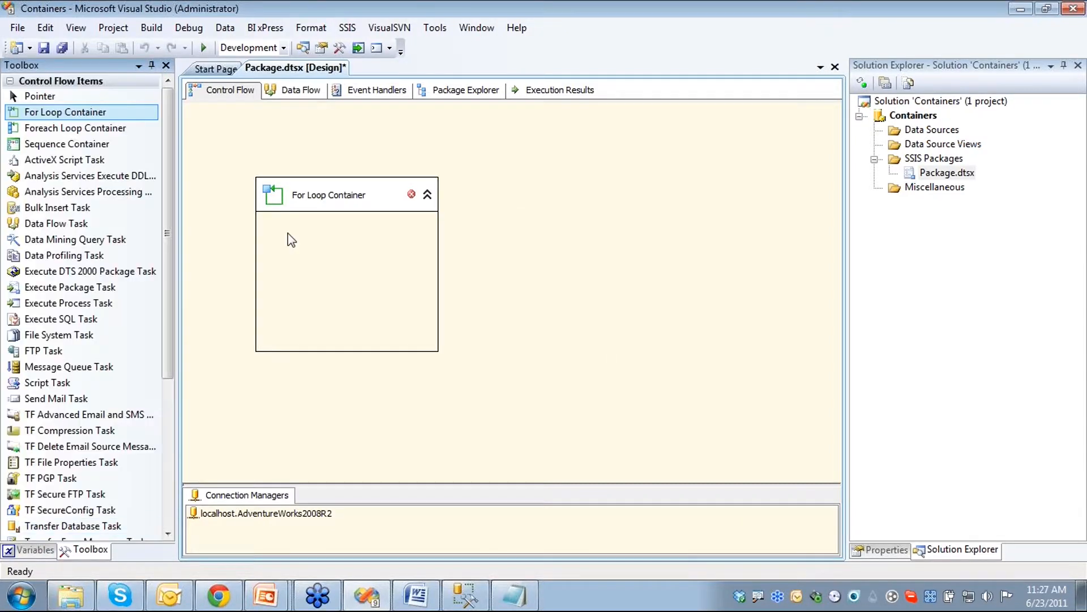
pyautogui.moveTo(306, 178); pyautogui.dragTo(314, 129)
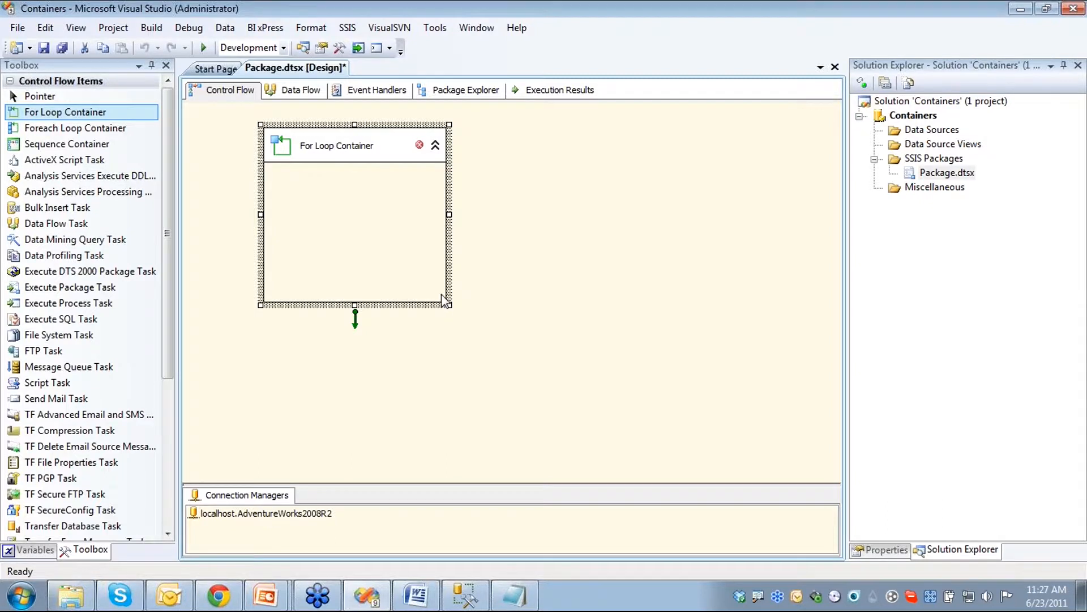
pyautogui.moveTo(449, 306); pyautogui.dragTo(493, 363)
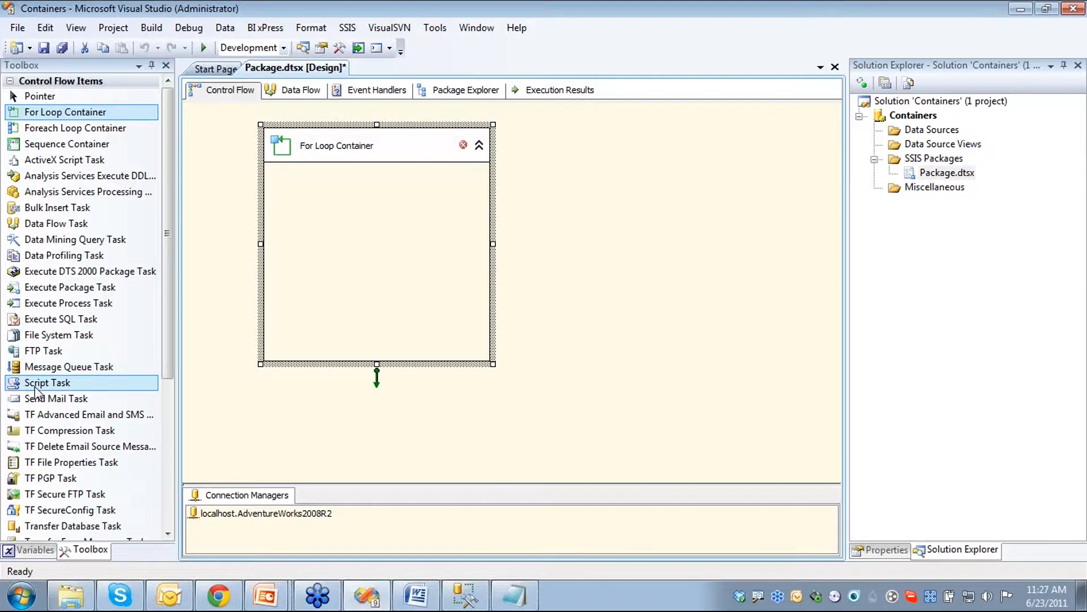
pyautogui.moveTo(35, 389); pyautogui.dragTo(292, 184)
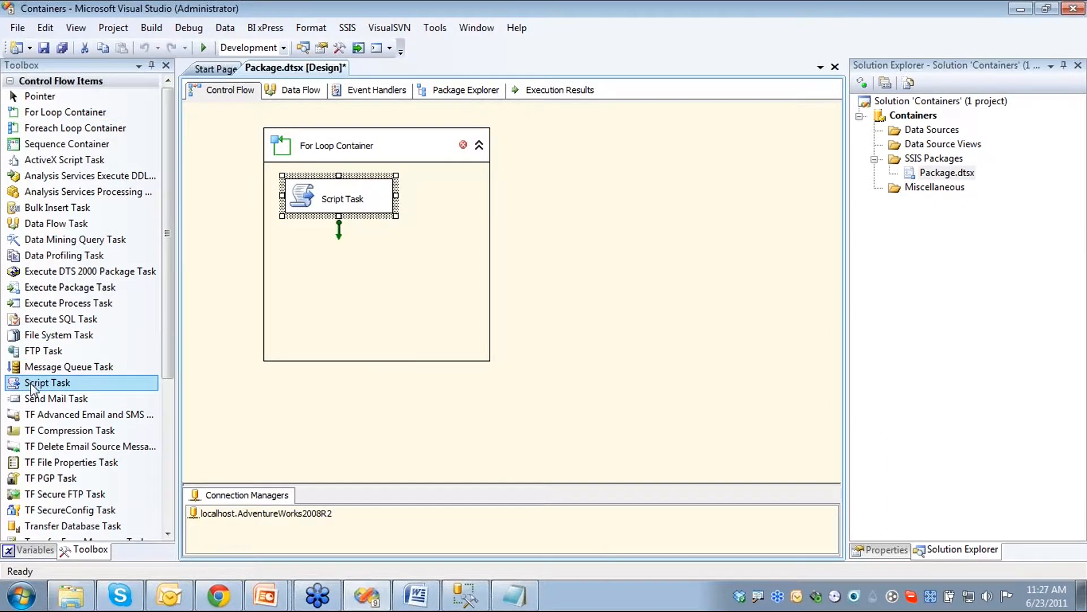
pyautogui.moveTo(35, 389); pyautogui.dragTo(346, 280)
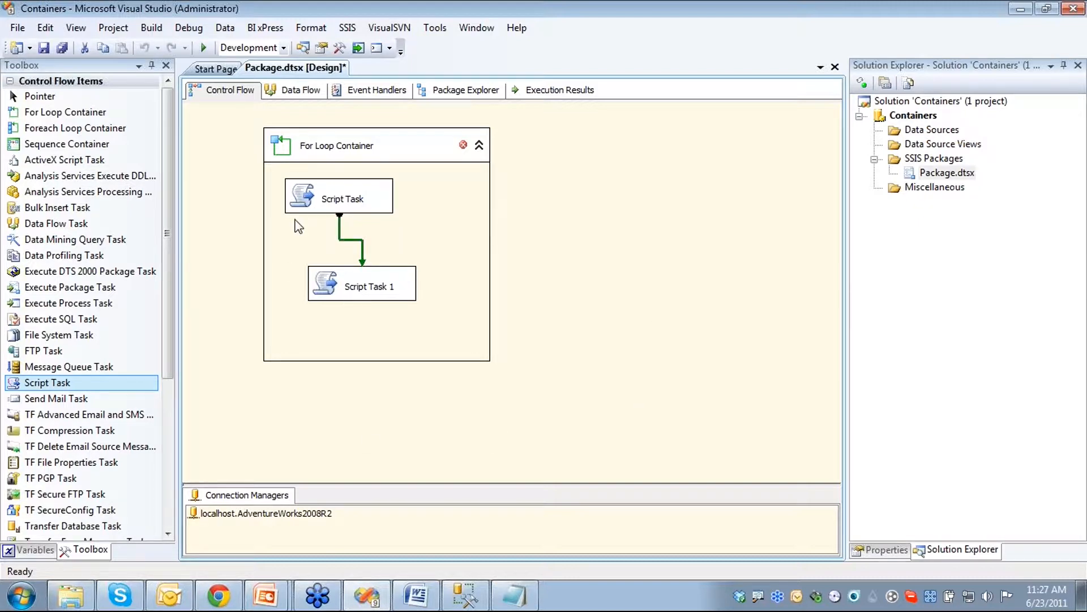
pyautogui.doubleClick(287, 160)
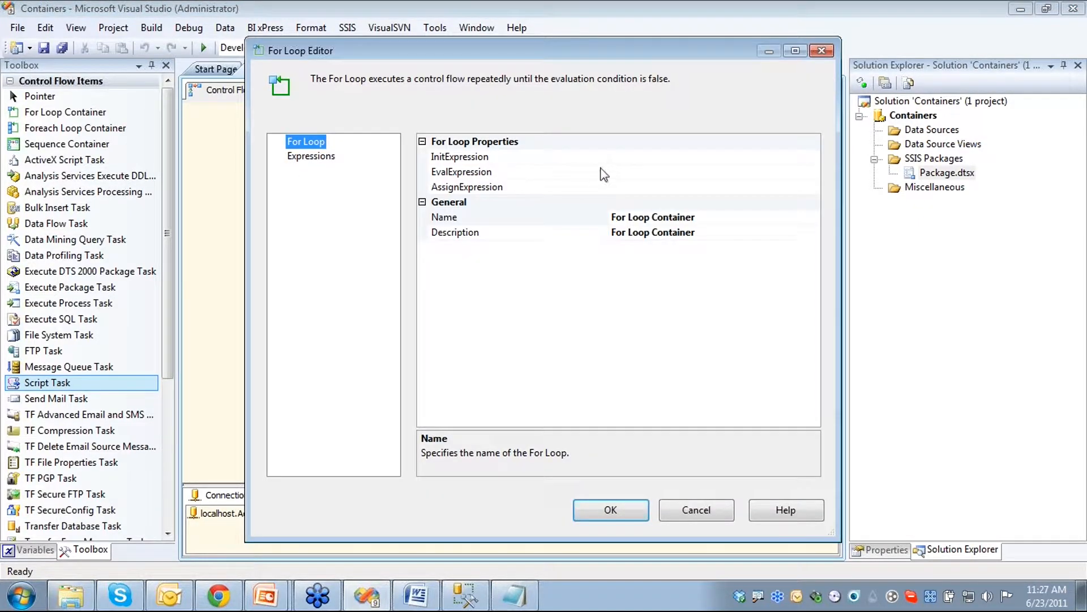
pyautogui.click(604, 160)
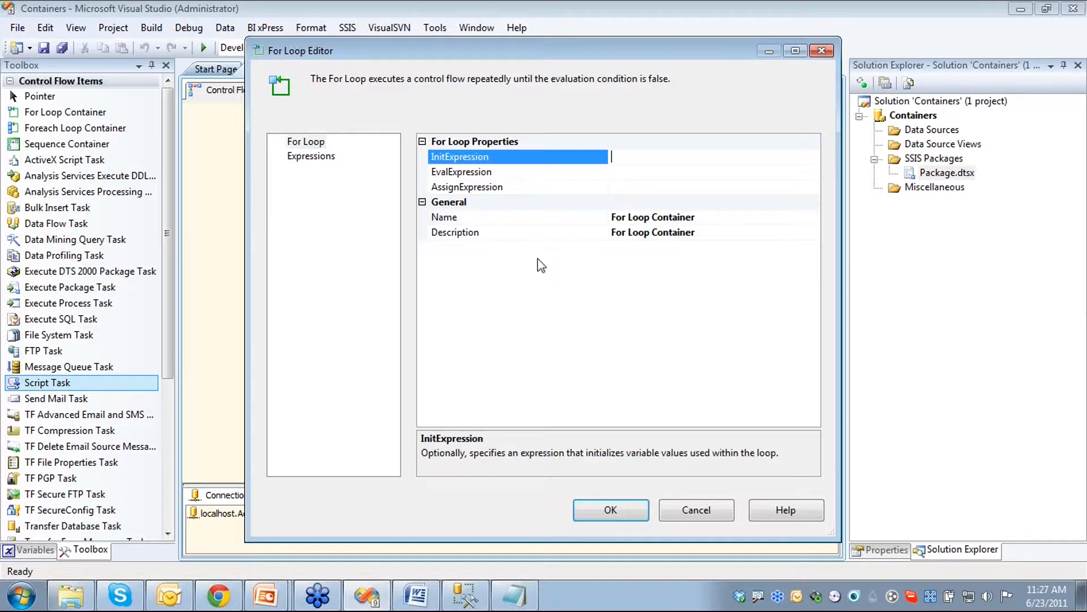
pyautogui.click(647, 160)
pyautogui.write('@intCount = 0')
pyautogui.click(650, 167)
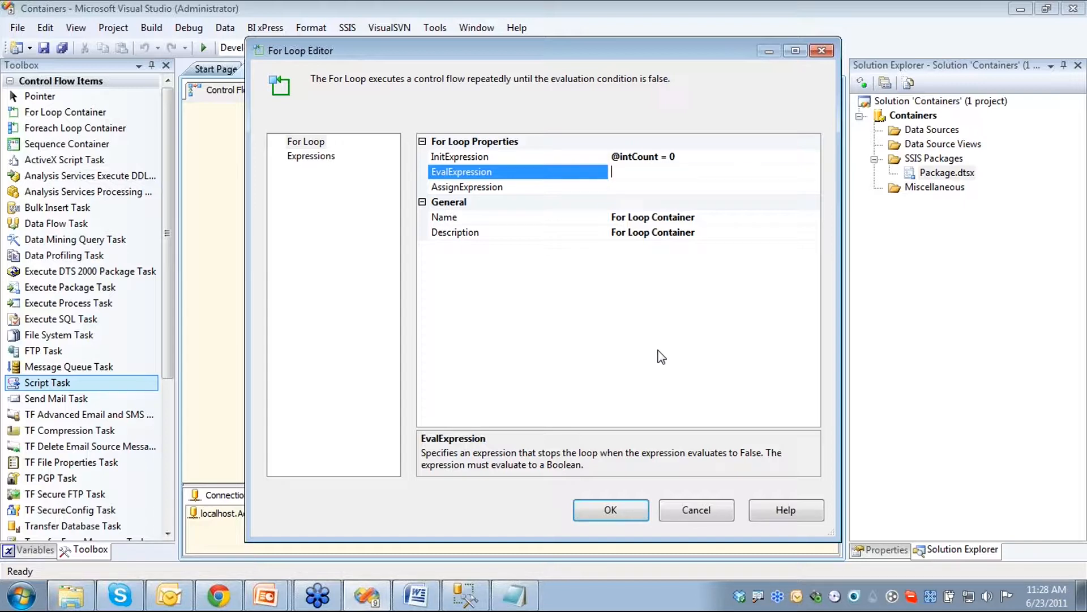
pyautogui.write('@intCounte')
pyautogui.press('BackSpace')
pyautogui.write('< 5')
pyautogui.click(620, 186)
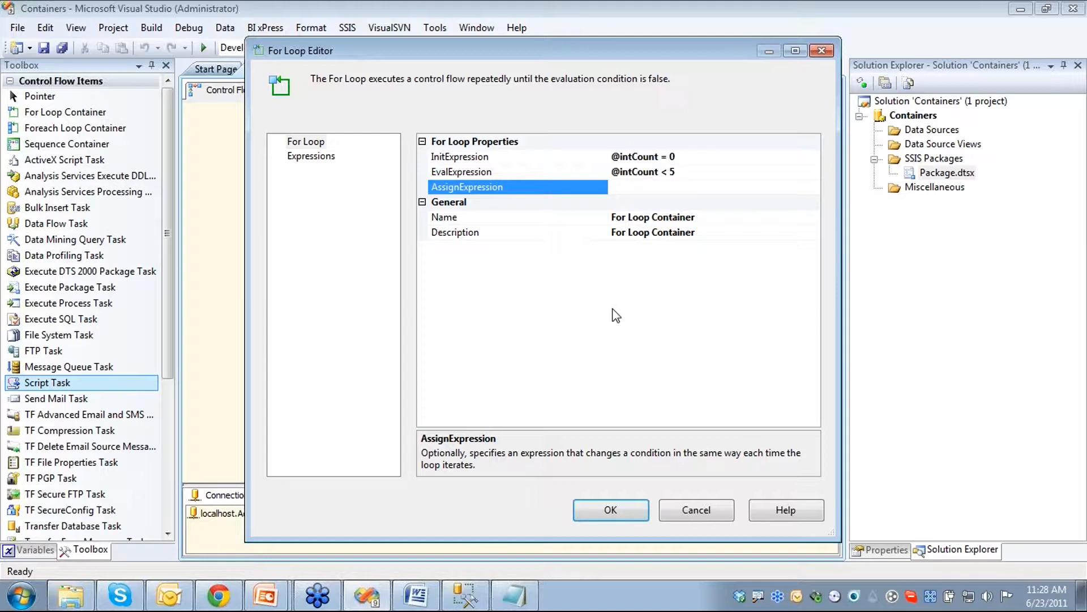
pyautogui.write('@intCount = @intCount + 1')
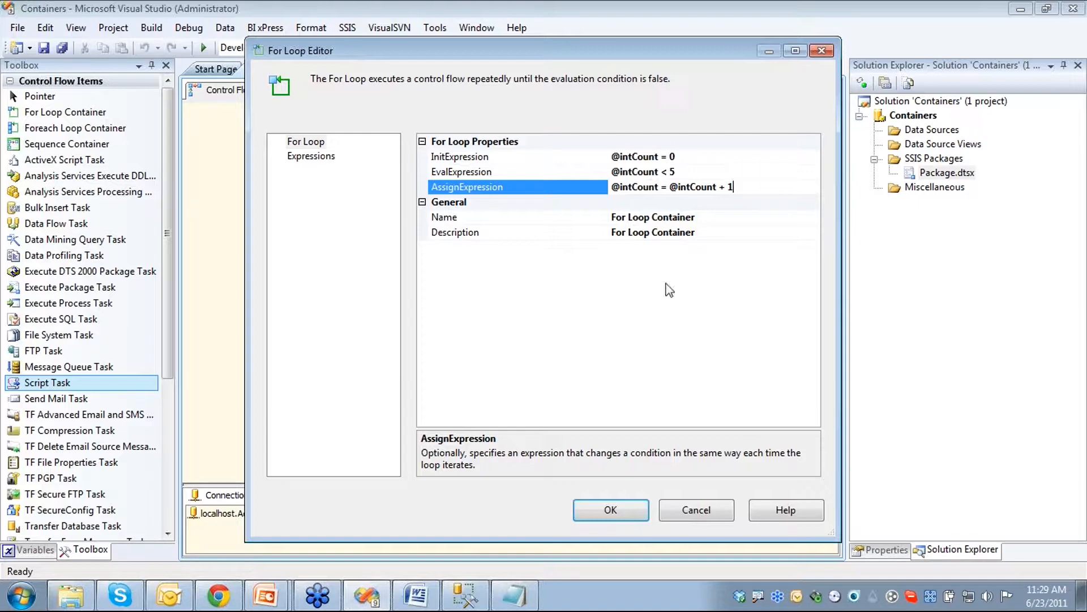
# Review the loop's InitExpression, EvalExpression and AssignExpression entries in the For Loop Editor
pyautogui.click(669, 233)
pyautogui.click(674, 187)
pyautogui.click(658, 172)
pyautogui.click(655, 156)
pyautogui.click(657, 172)
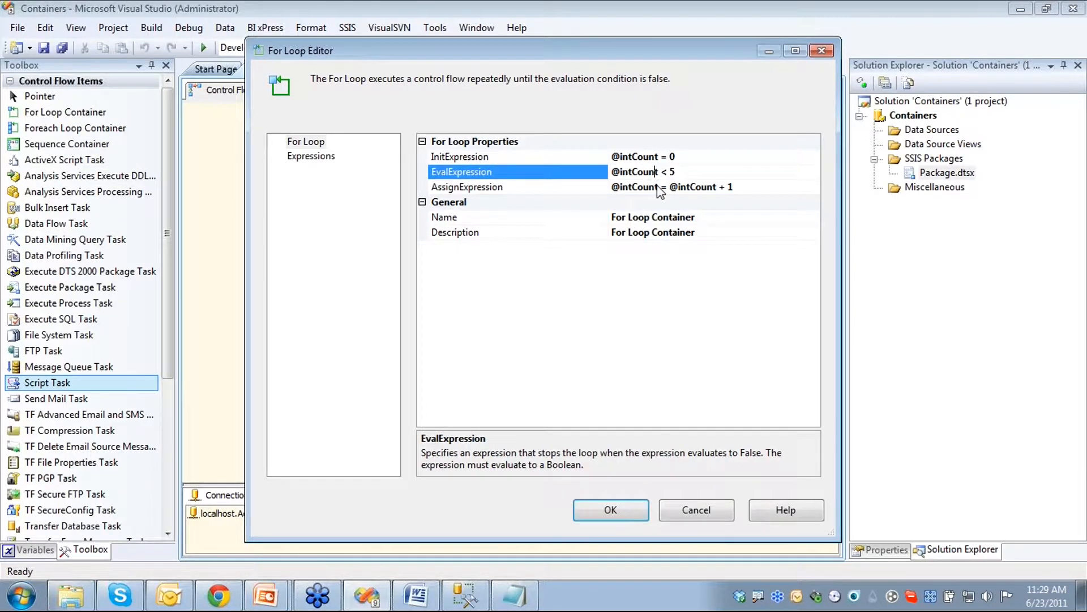
pyautogui.click(659, 187)
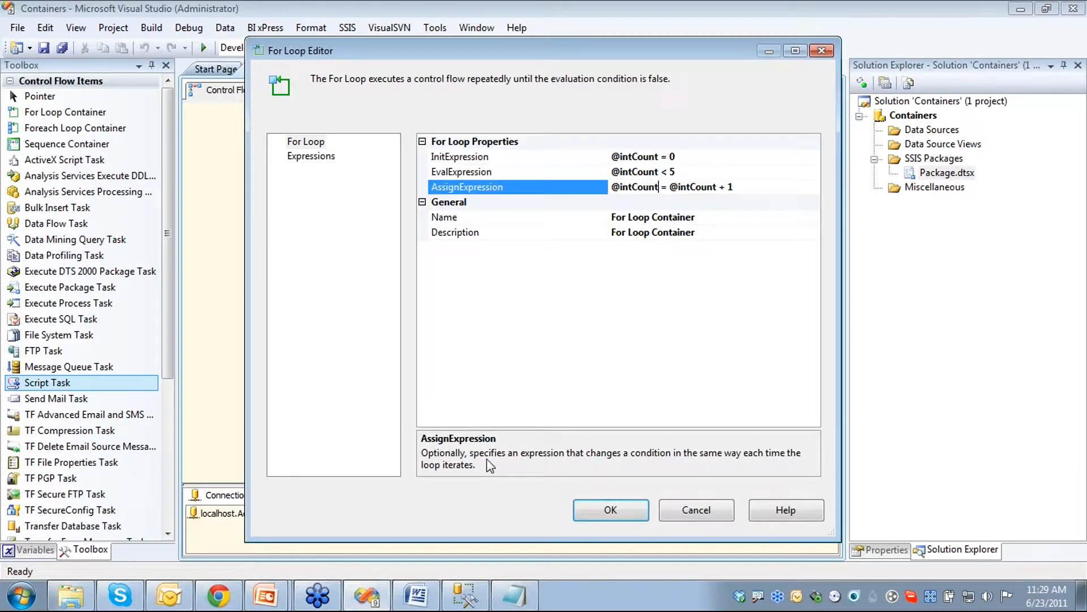
pyautogui.click(751, 188)
pyautogui.moveTo(751, 188); pyautogui.dragTo(678, 187)
pyautogui.press('BackSpace')
pyautogui.press('BackSpace')
pyautogui.click(683, 173)
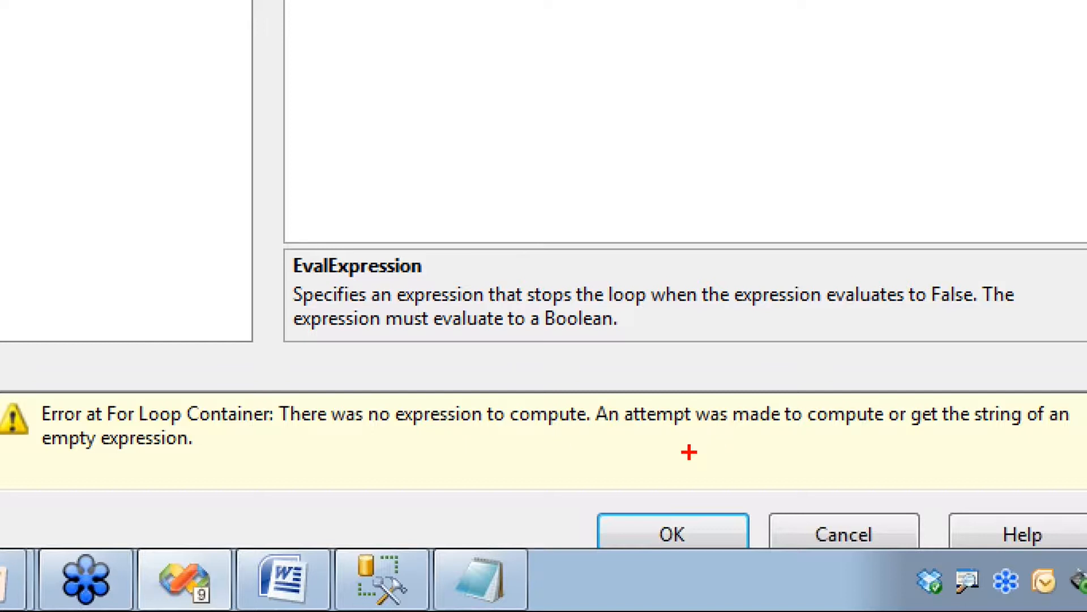
pyautogui.press('Escape')
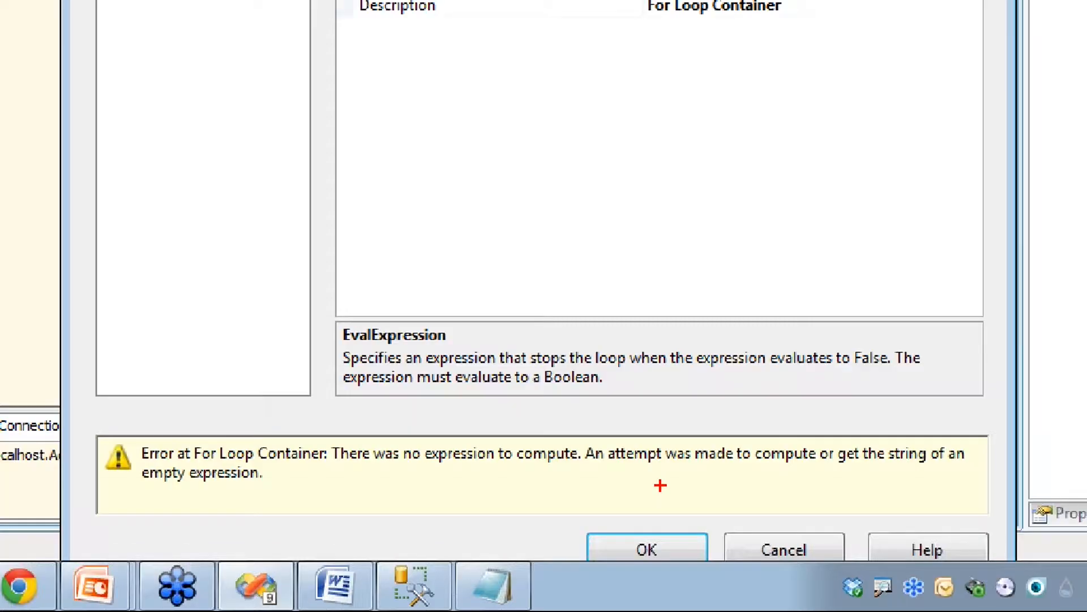
pyautogui.click(679, 188)
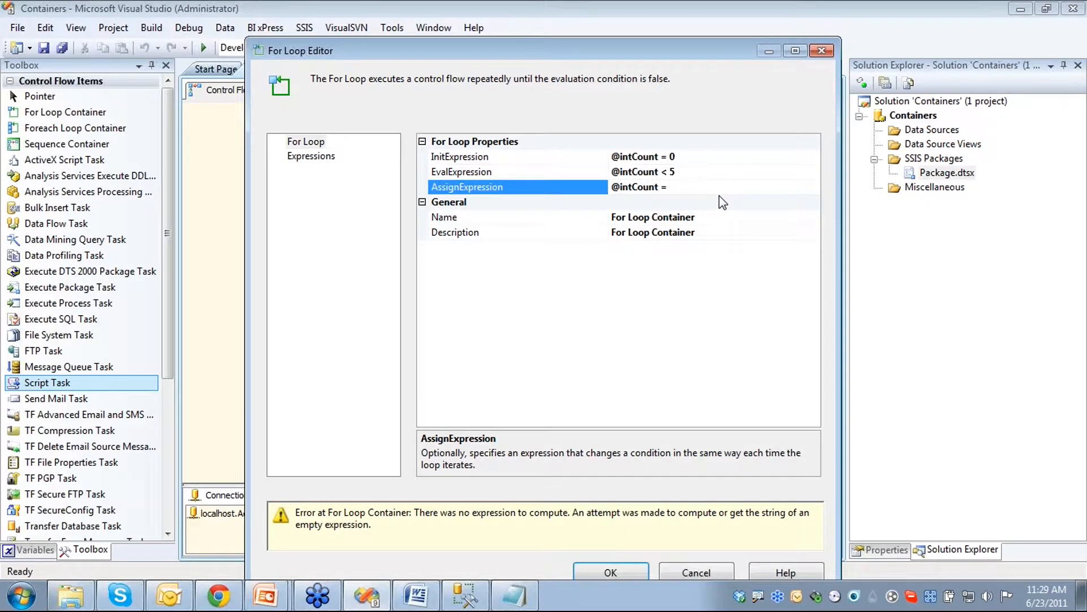
pyautogui.write('@intCount + 1')
pyautogui.click(668, 187)
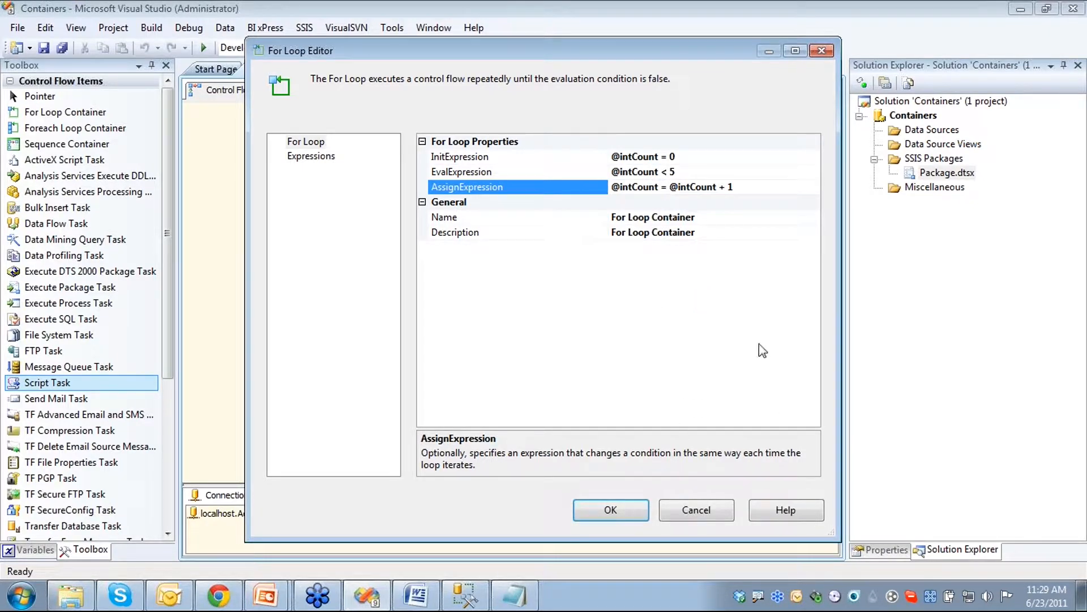
# Review the loop's EvalExpression and InitExpression entries and accept the For Loop Container settings
pyautogui.click(700, 169)
pyautogui.click(699, 157)
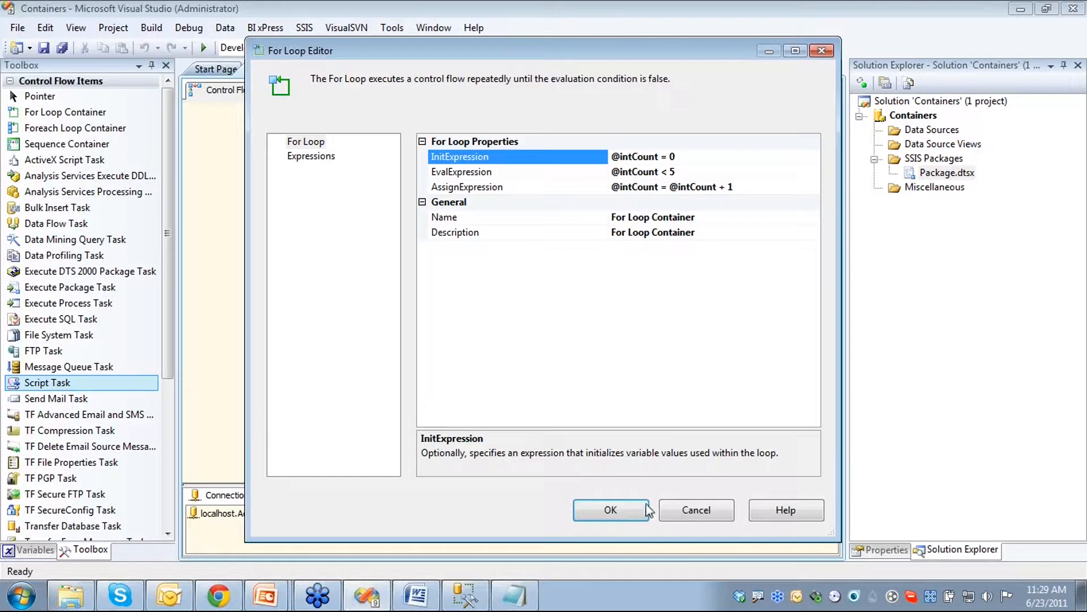
pyautogui.click(612, 509)
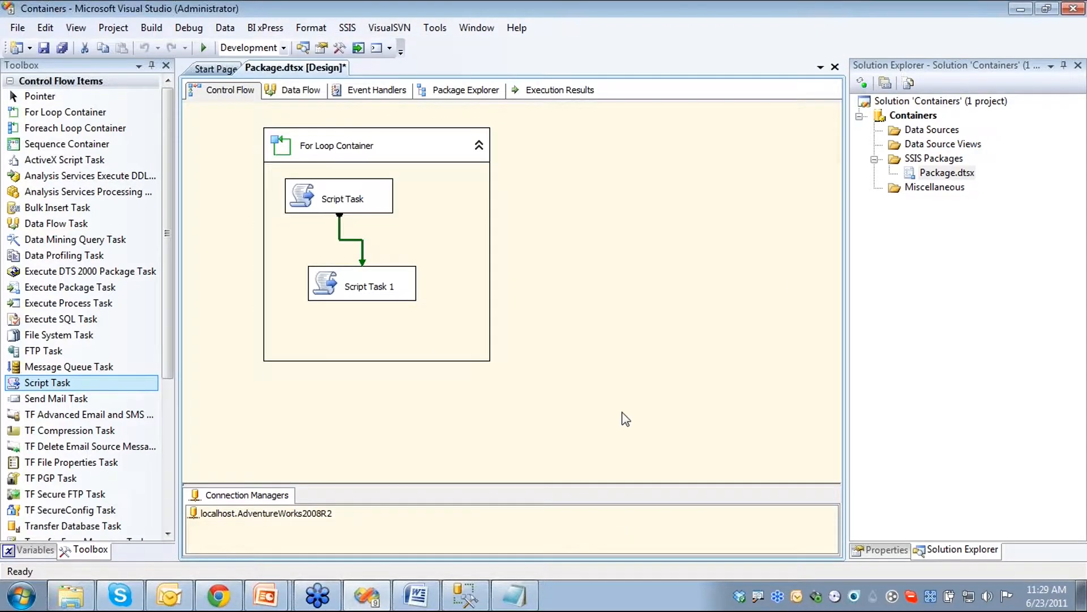
# Execute Package.dtsx to test the For Loop Container, and stop debugging once the run is complete
pyautogui.click(941, 177)
pyautogui.rightClick(941, 176)
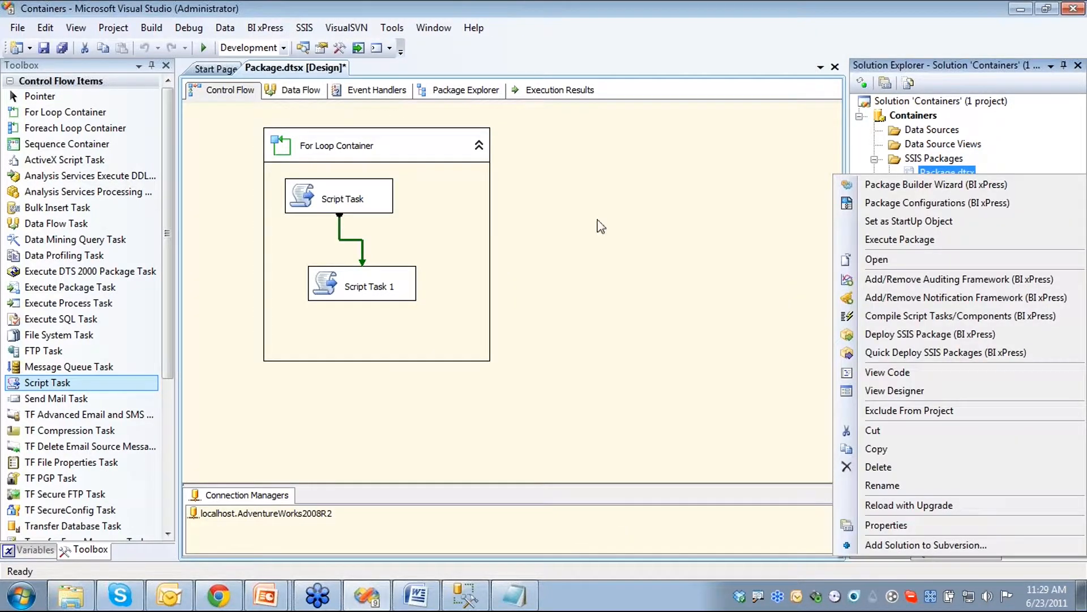
pyautogui.click(902, 249)
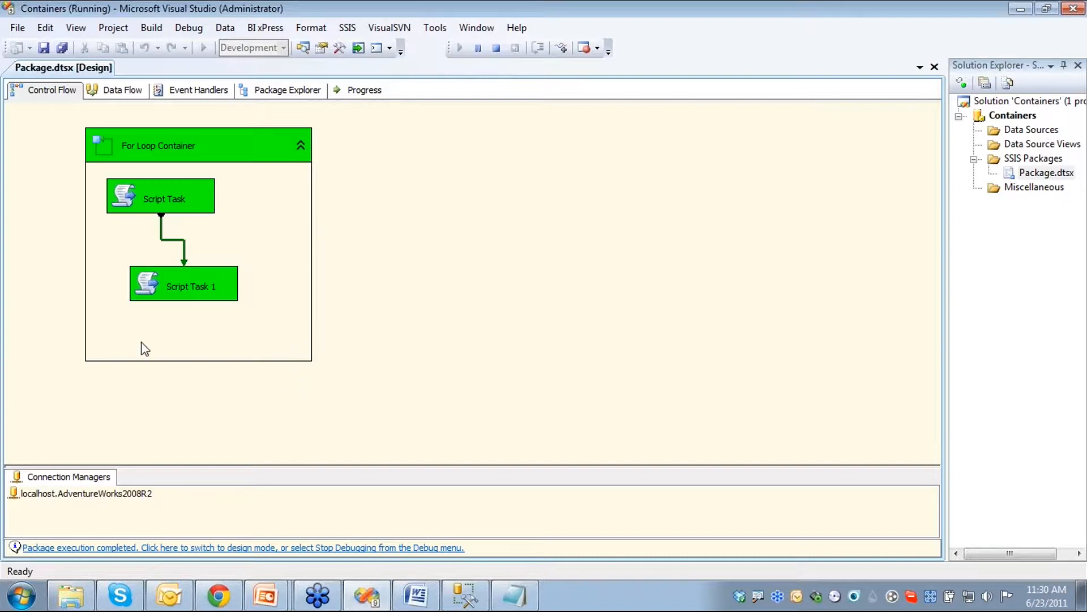
pyautogui.click(496, 47)
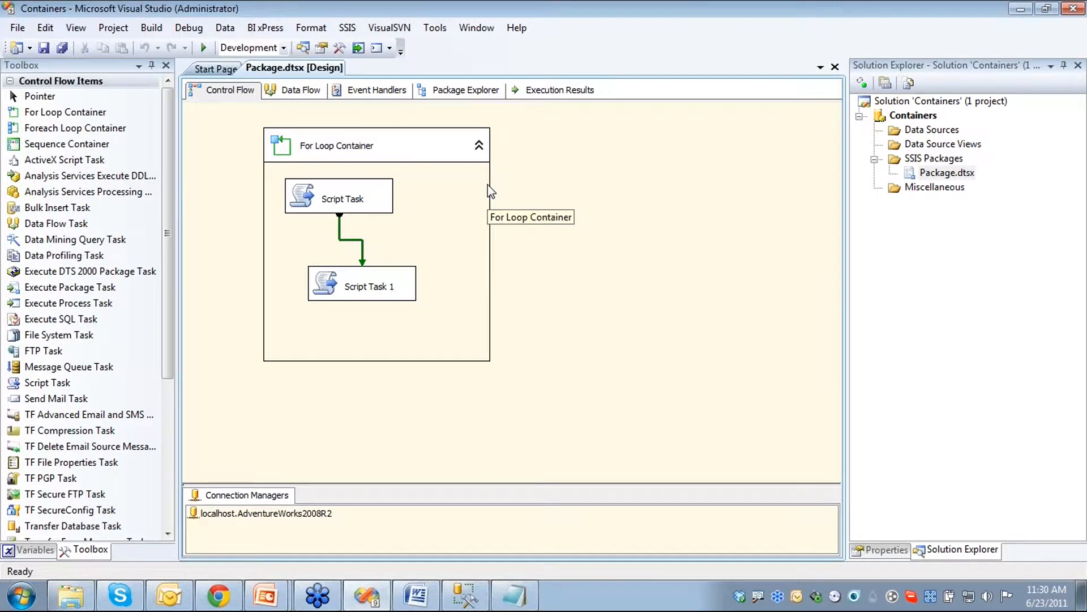
# Enable a breakpoint on the For Loop Container that breaks at the beginning of every iteration of the loop
pyautogui.rightClick(439, 152)
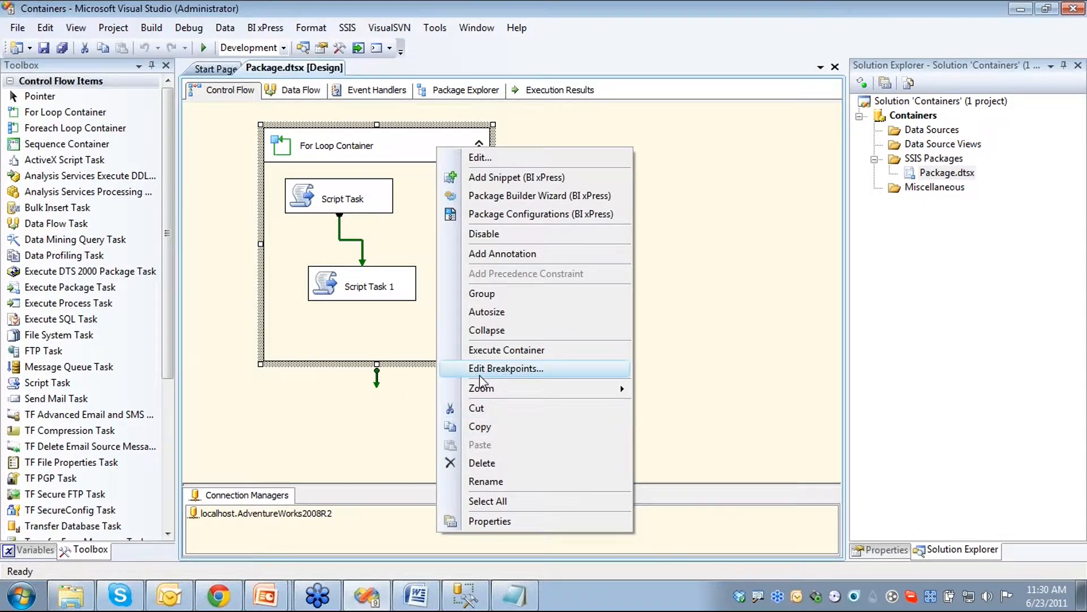
pyautogui.click(514, 371)
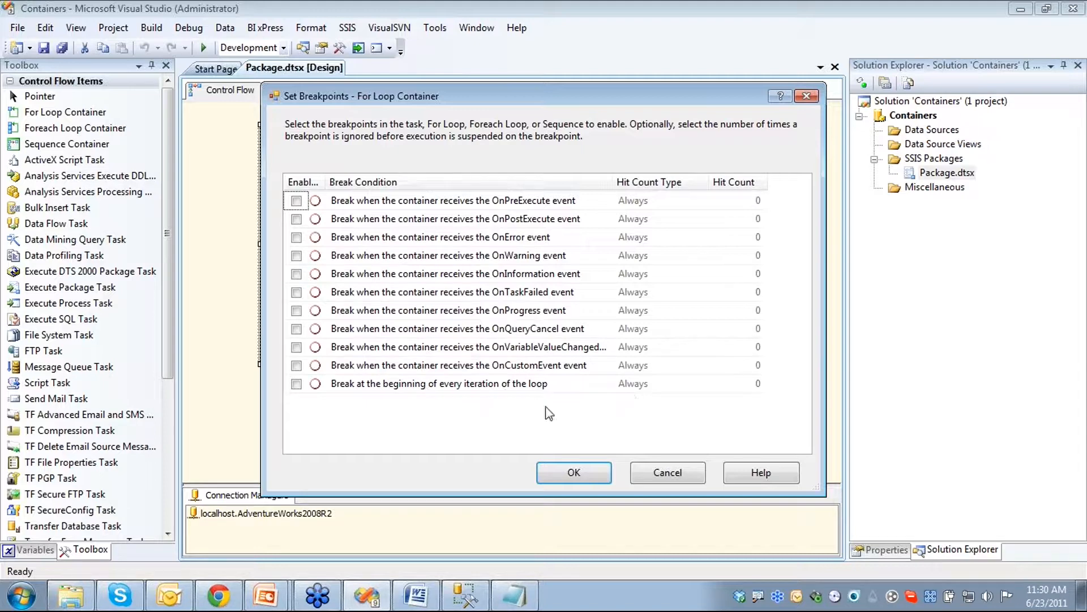
pyautogui.click(296, 384)
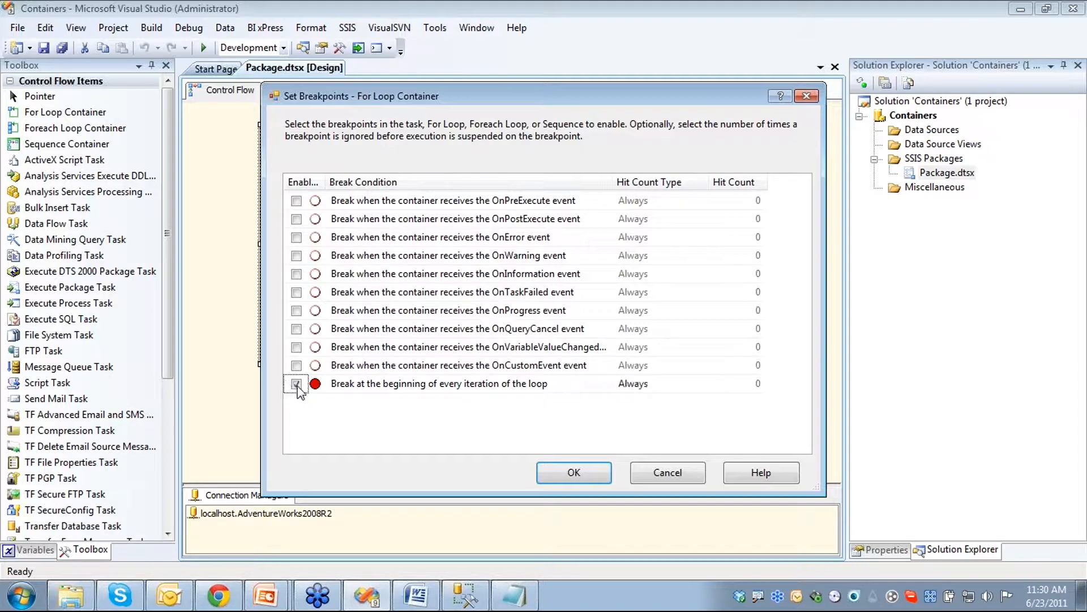
pyautogui.click(555, 477)
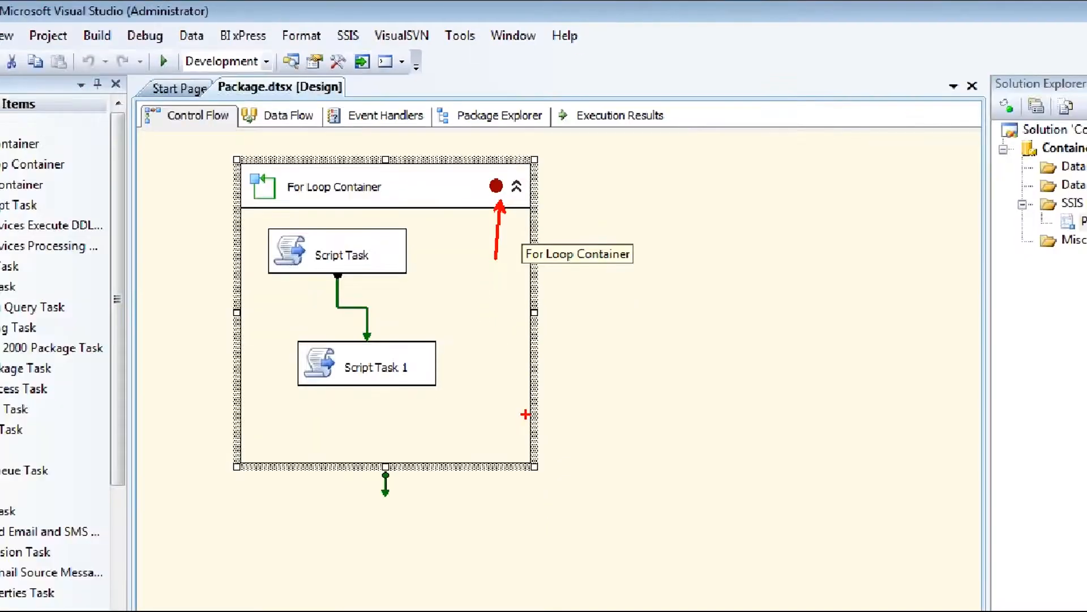
pyautogui.press('Escape')
pyautogui.click(795, 580)
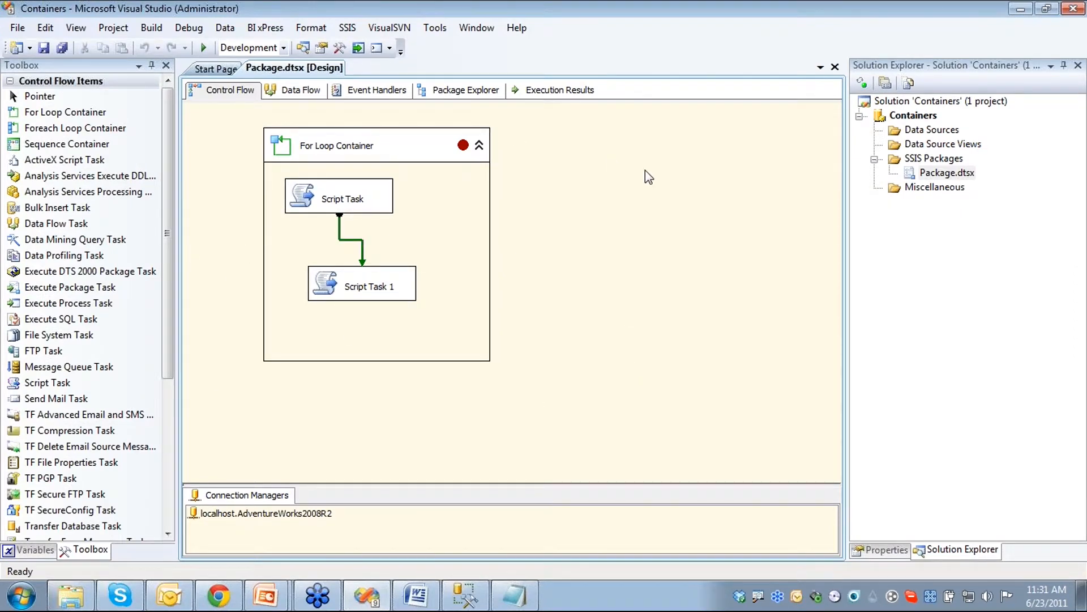
# Execute Package.dtsx with the loop breakpoint enabled
pyautogui.click(927, 176)
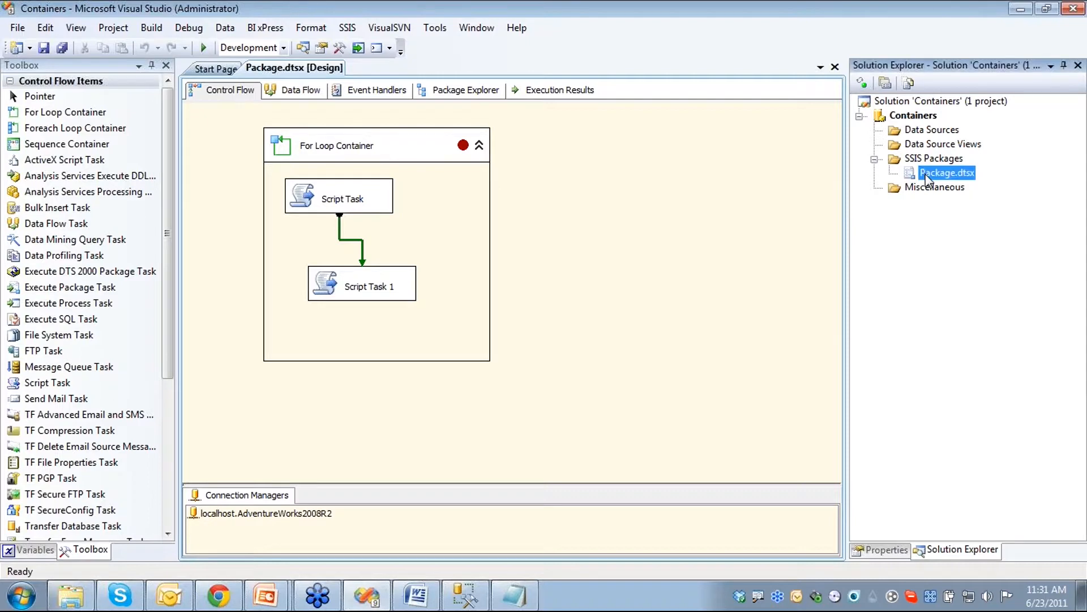
pyautogui.rightClick(927, 176)
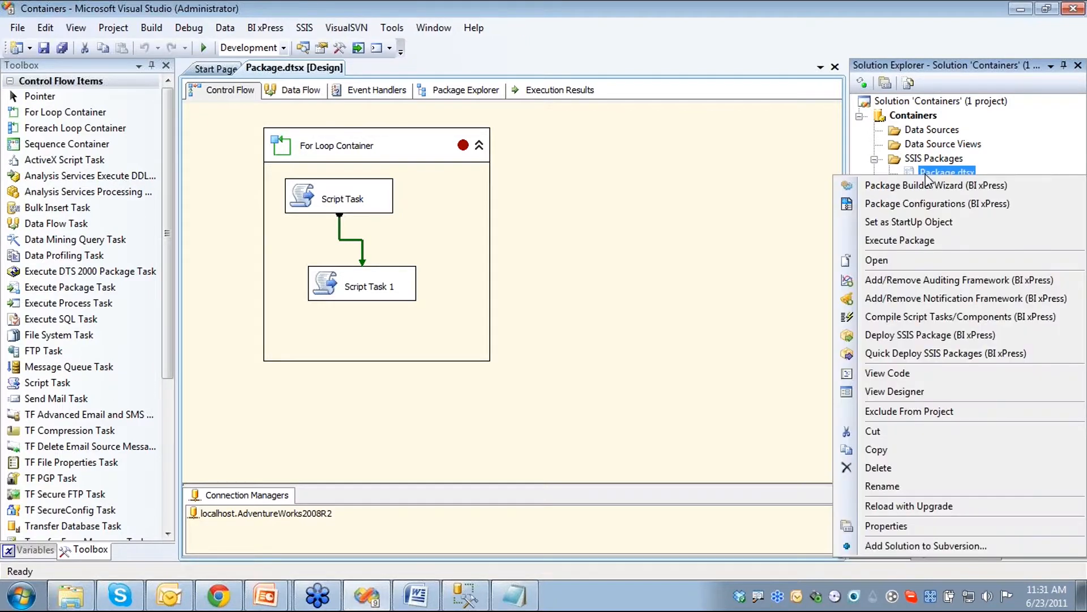
pyautogui.click(913, 241)
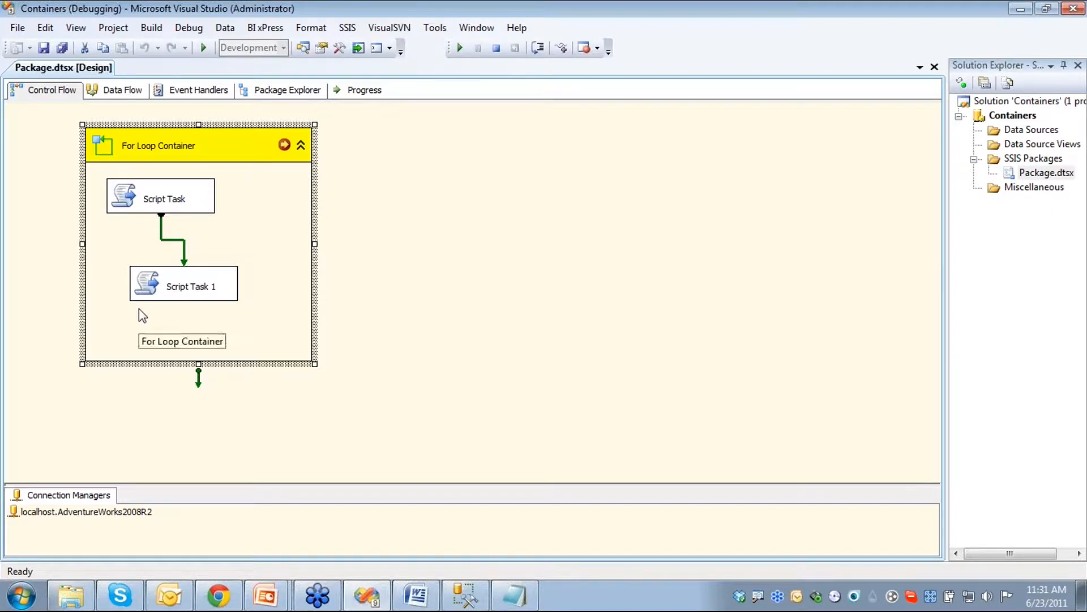
# Open the Watch 1 debugging window while execution is paused at the For Loop Container
pyautogui.click(187, 28)
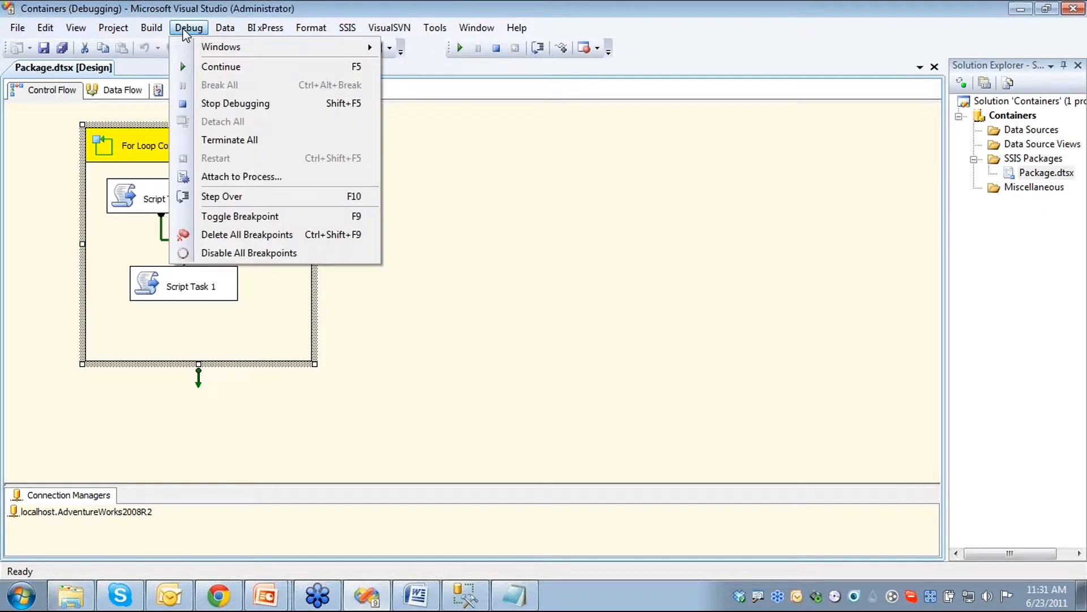
pyautogui.moveTo(199, 54)
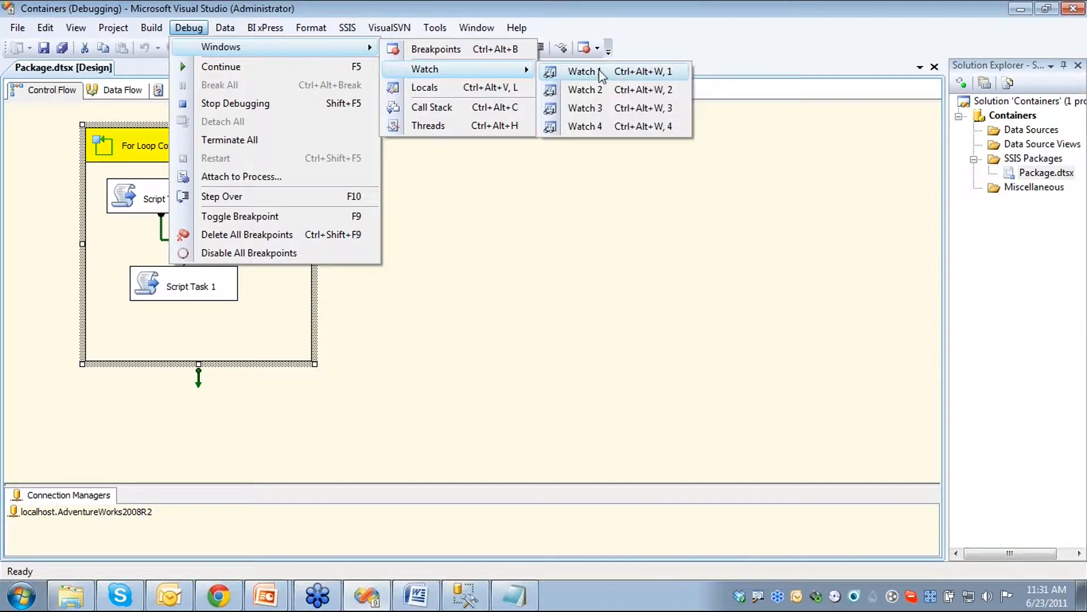
pyautogui.click(584, 72)
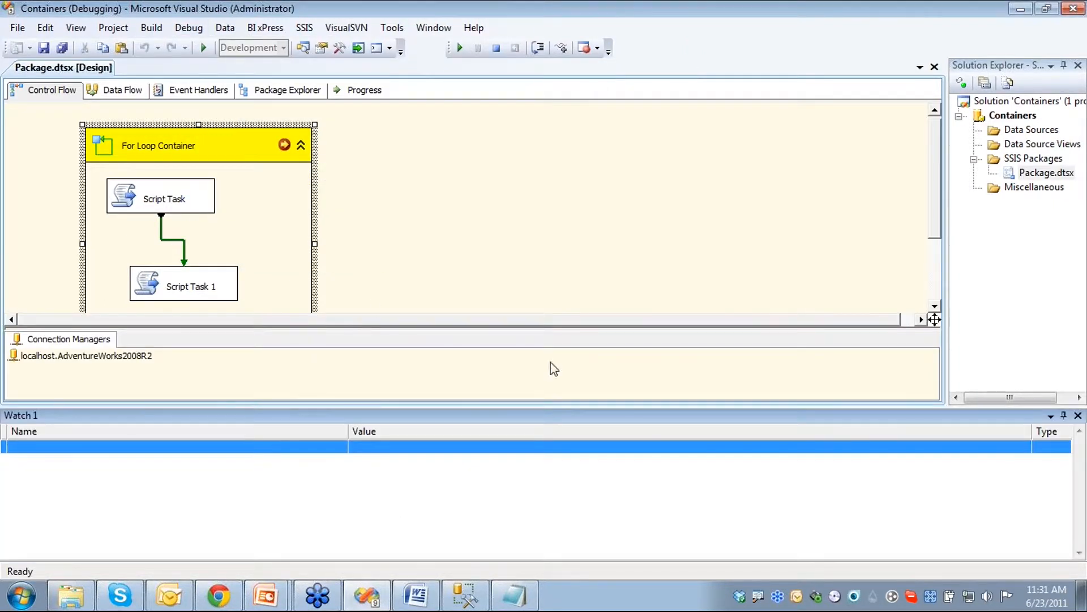
# Try to add a watch on the loop counter variable in Watch 1 under the name "intcount"
pyautogui.click(286, 451)
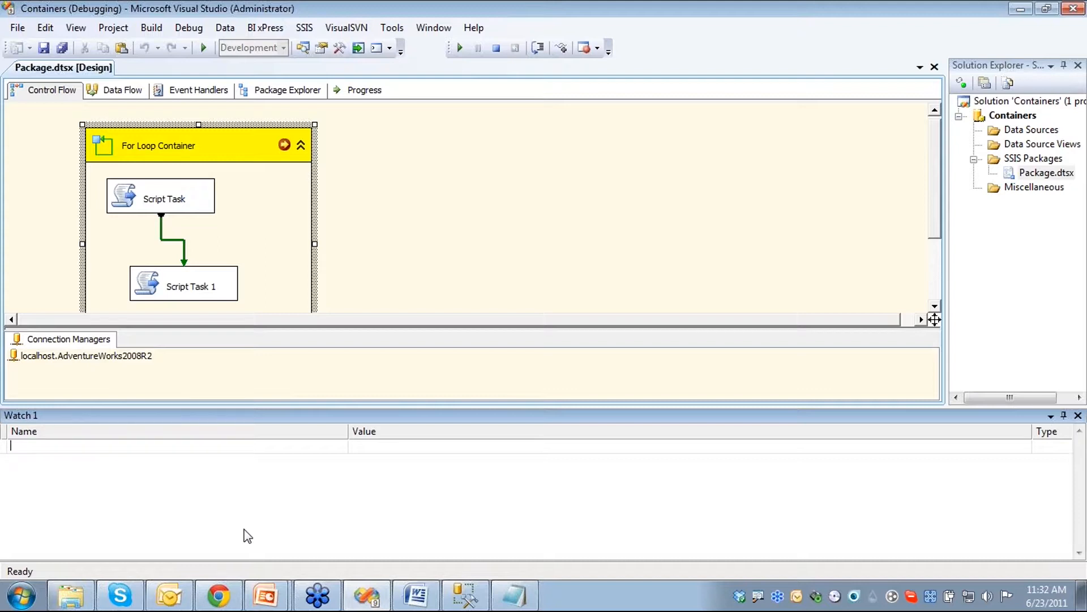
pyautogui.write('intCount')
pyautogui.press('BackSpace')
pyautogui.press('BackSpace')
pyautogui.press('BackSpace')
pyautogui.press('BackSpace')
pyautogui.press('BackSpace')
pyautogui.write('count')
pyautogui.press('Return')
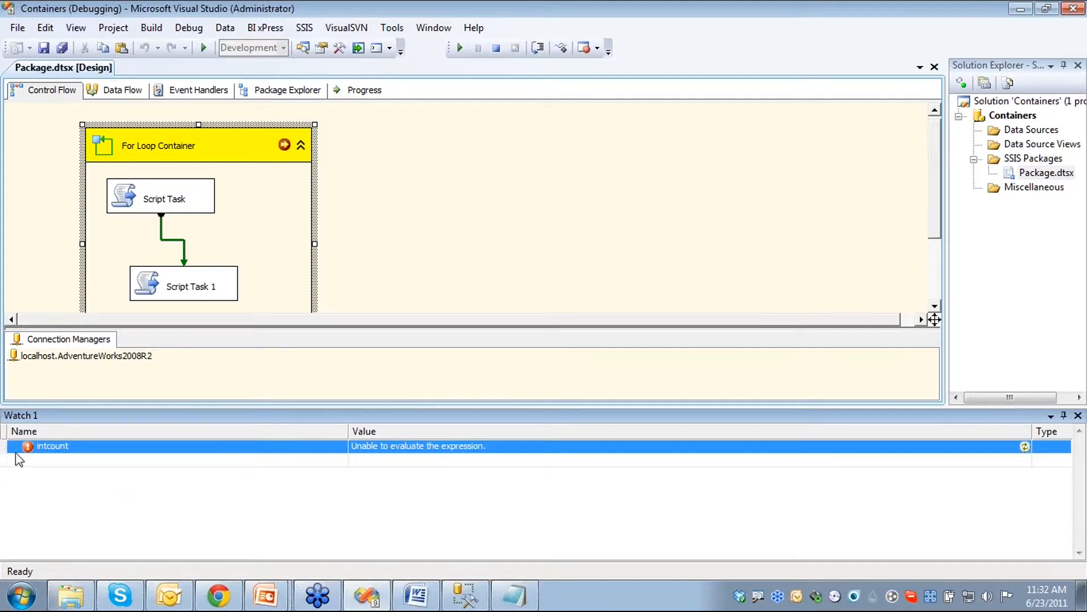
# Correct the variable name in the Watch 1 entry to intCount
pyautogui.click(85, 450)
pyautogui.click(69, 448)
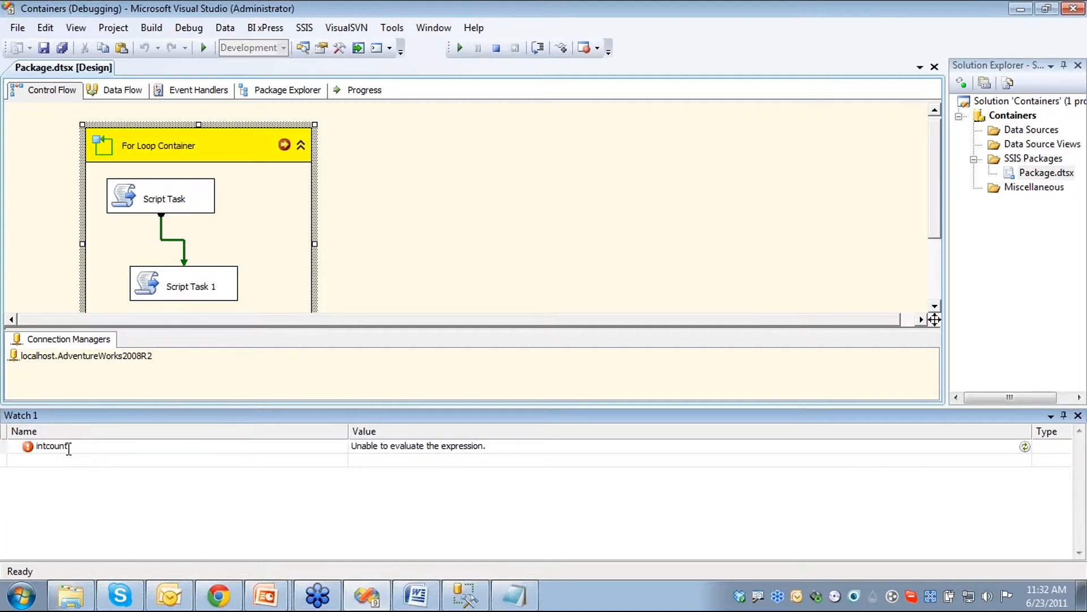
pyautogui.moveTo(68, 448); pyautogui.dragTo(46, 448)
pyautogui.write('Count')
pyautogui.press('Return')
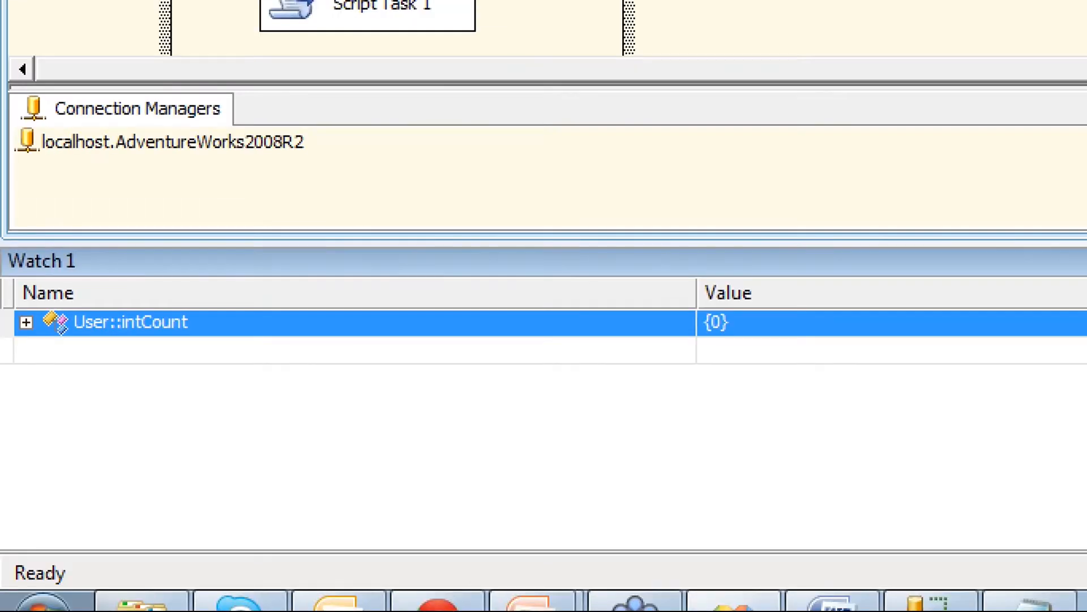
pyautogui.moveTo(720, 342); pyautogui.dragTo(711, 409)
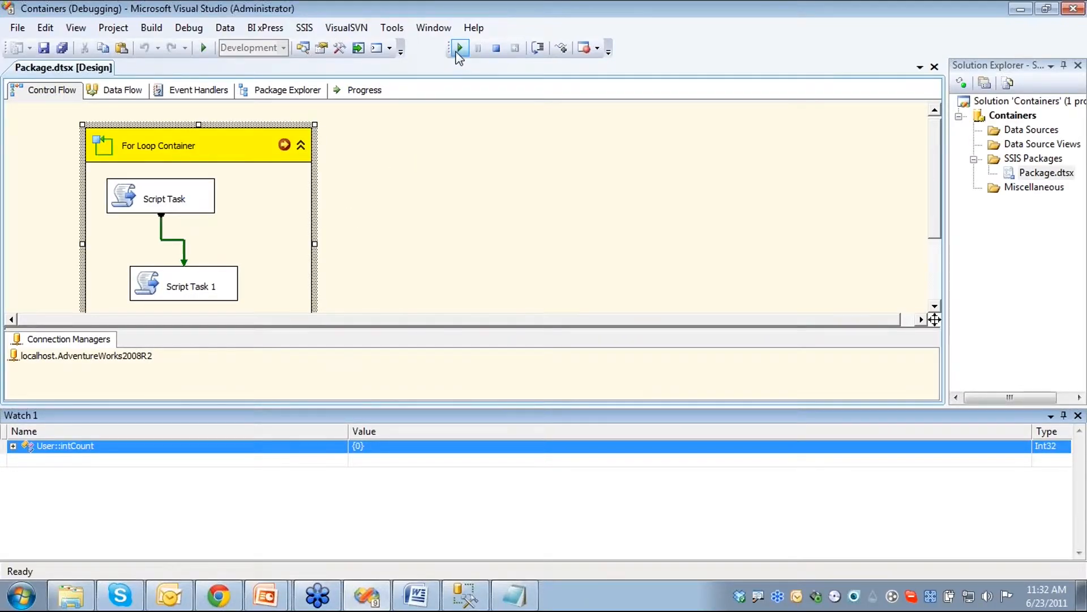
# Continue the paused package through each For Loop breakpoint while watching intCount until execution completes, and stop debugging
pyautogui.click(459, 49)
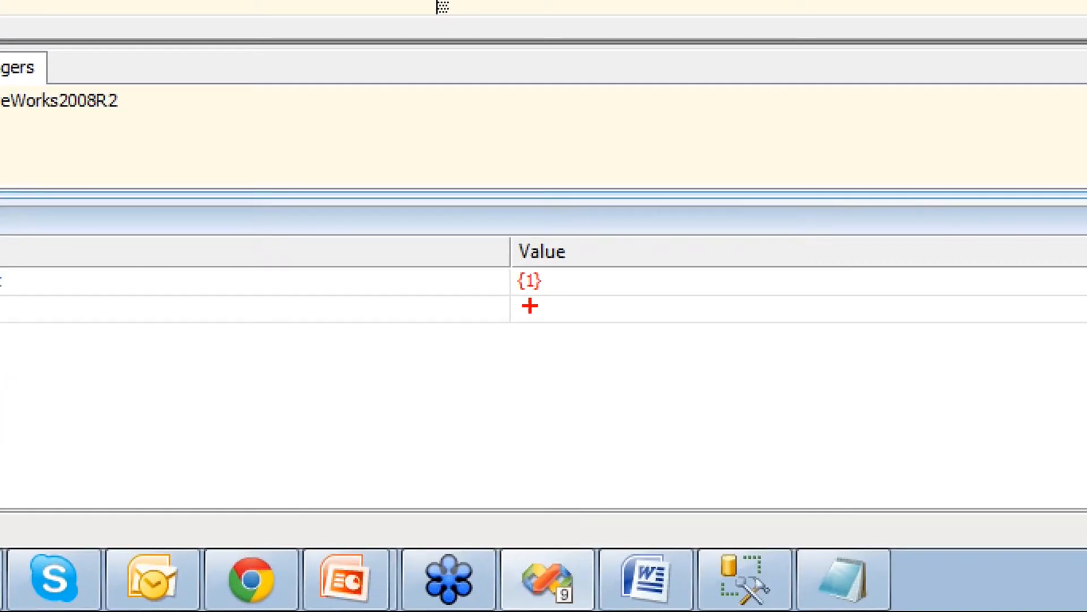
pyautogui.moveTo(530, 306); pyautogui.dragTo(525, 375)
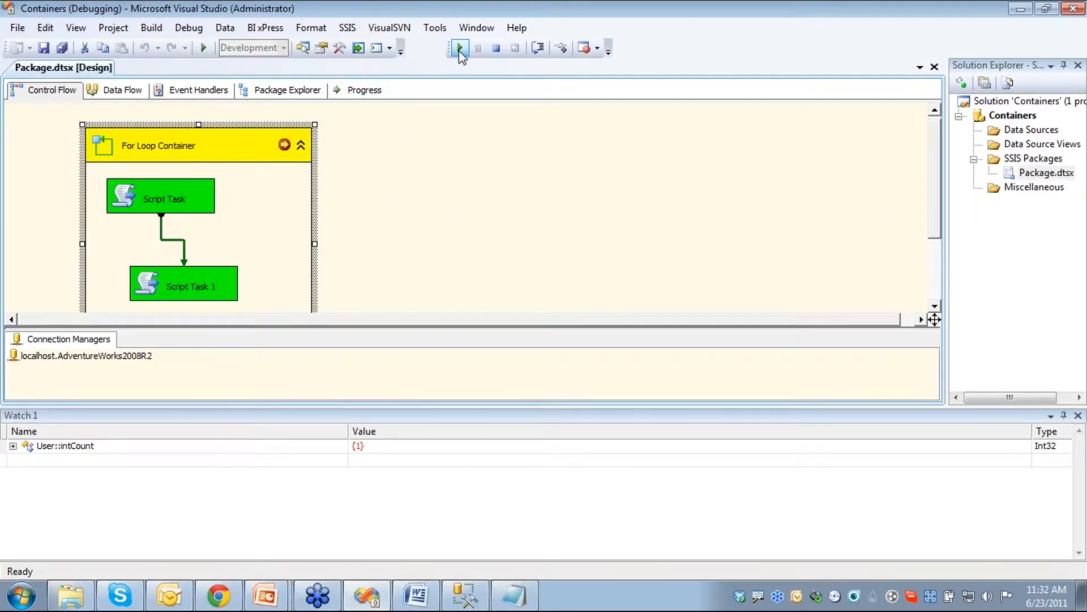
pyautogui.click(460, 48)
pyautogui.click(455, 54)
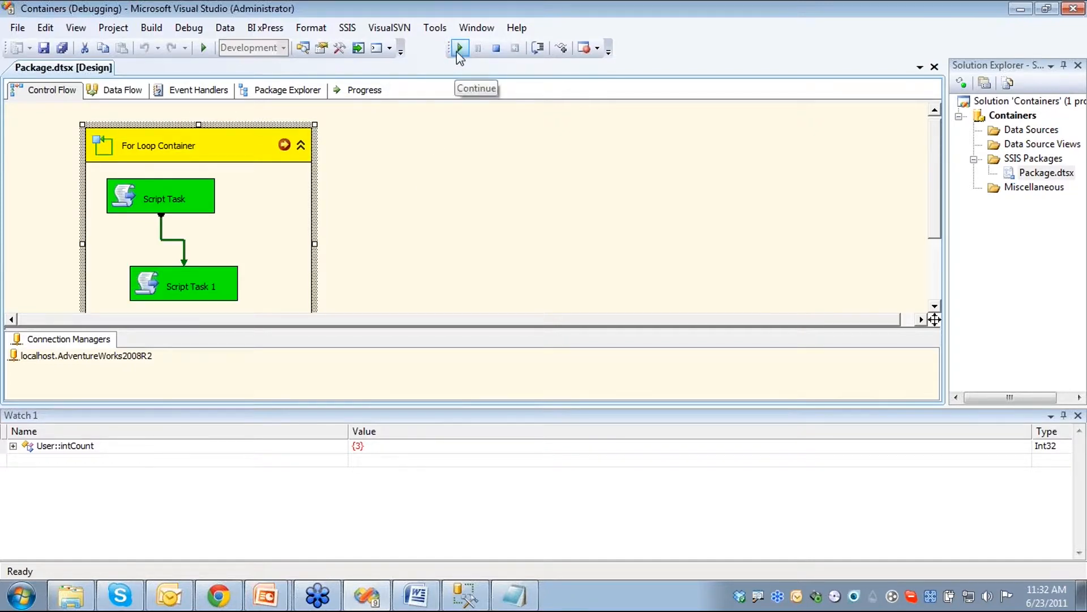
pyautogui.click(457, 50)
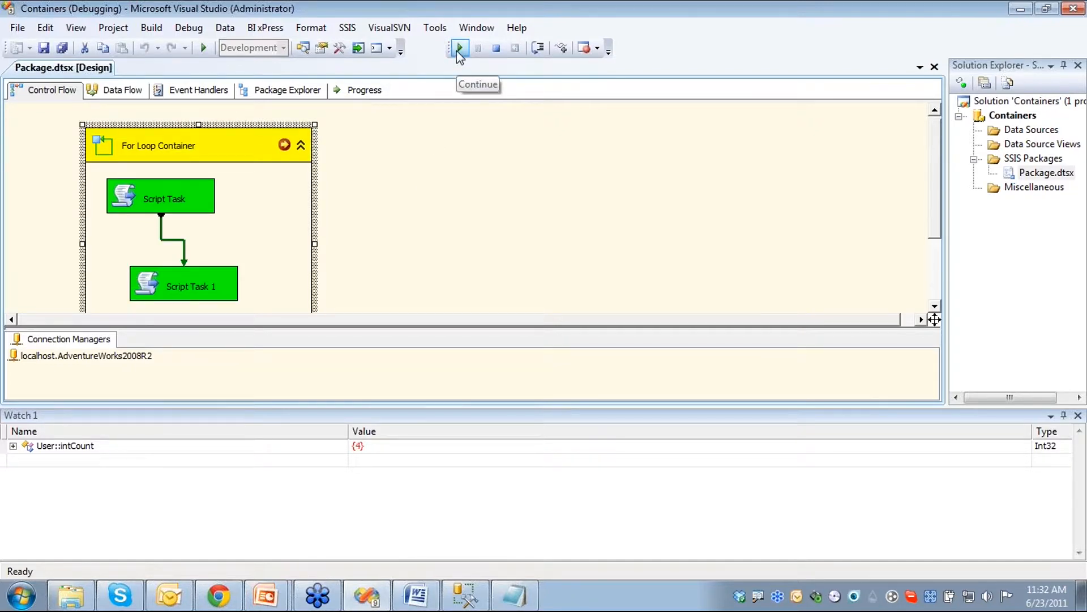
pyautogui.click(456, 50)
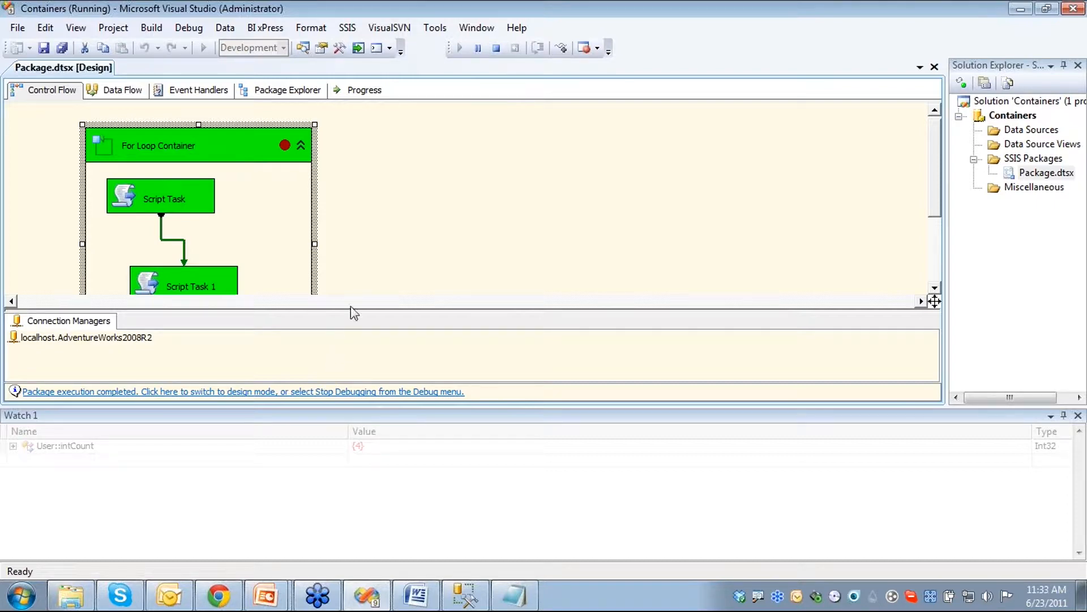
pyautogui.click(496, 51)
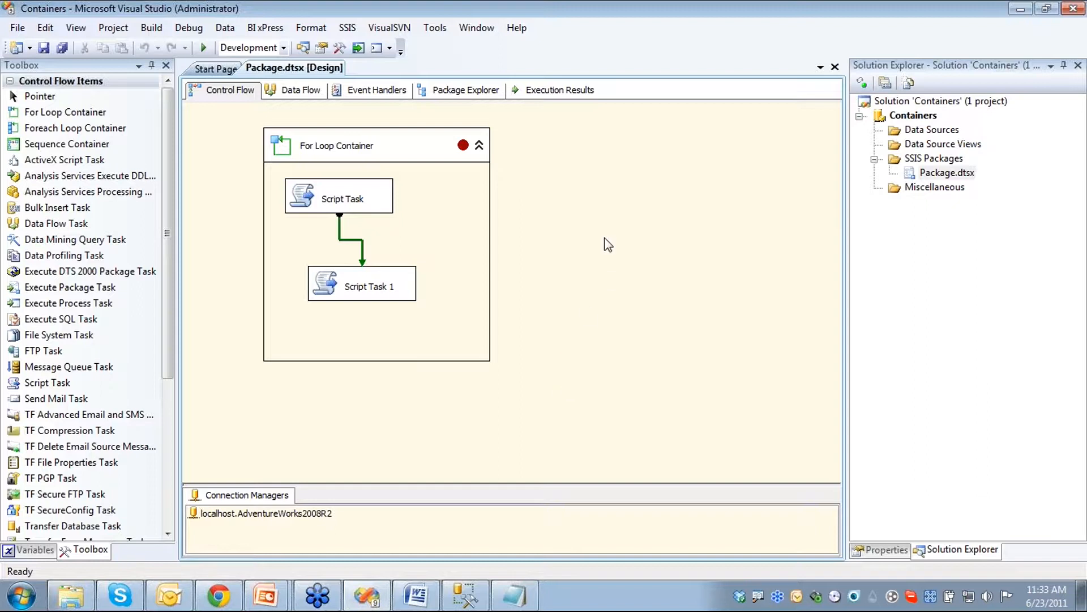
# Delete the For Loop Container together with its two script tasks from the control flow
pyautogui.click(397, 344)
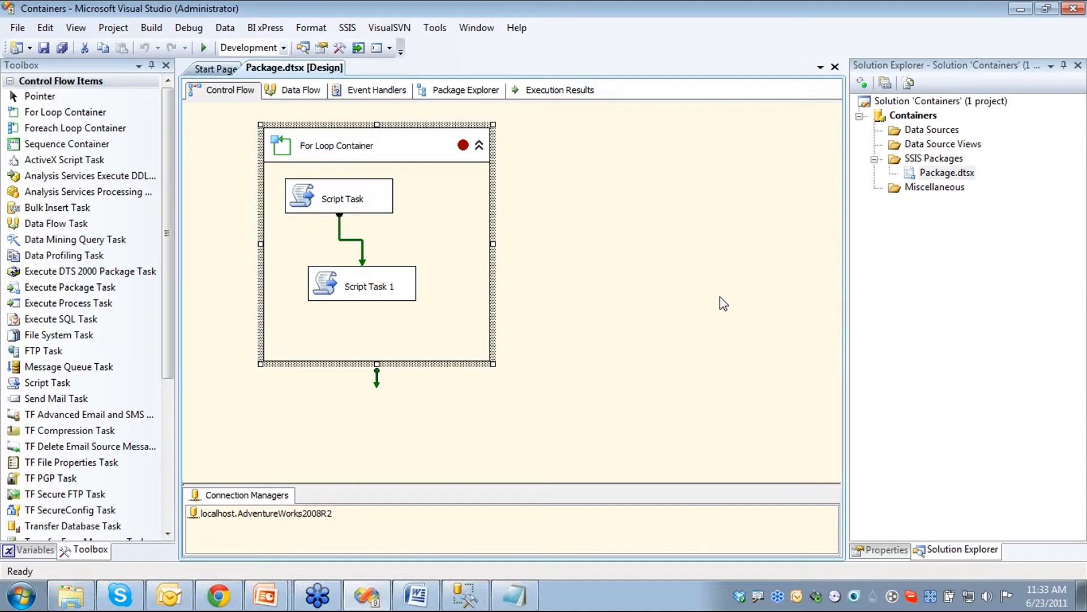
pyautogui.press('Delete')
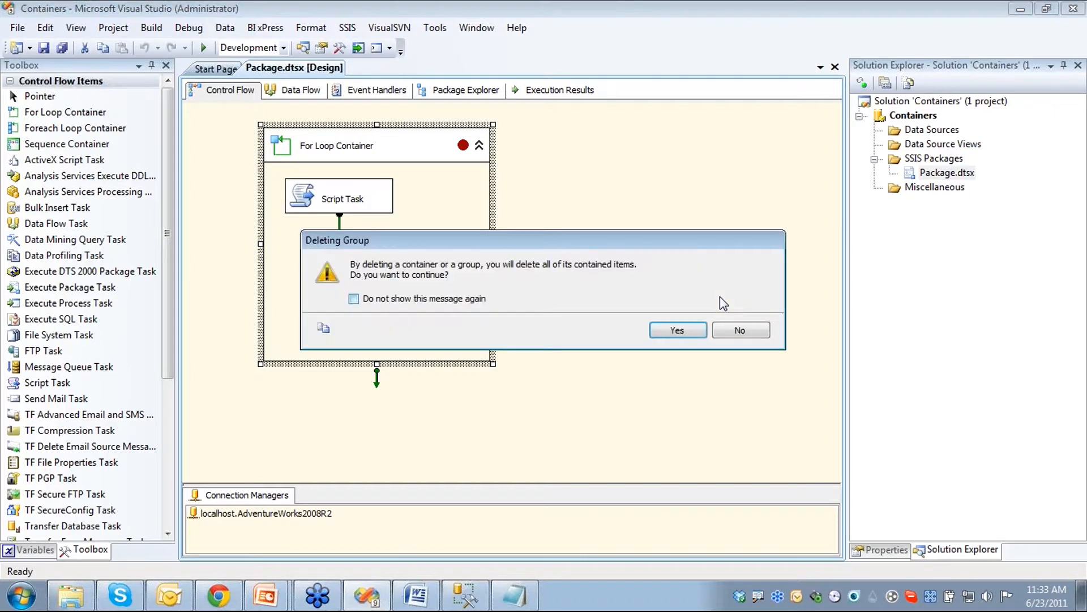
pyautogui.press('Return')
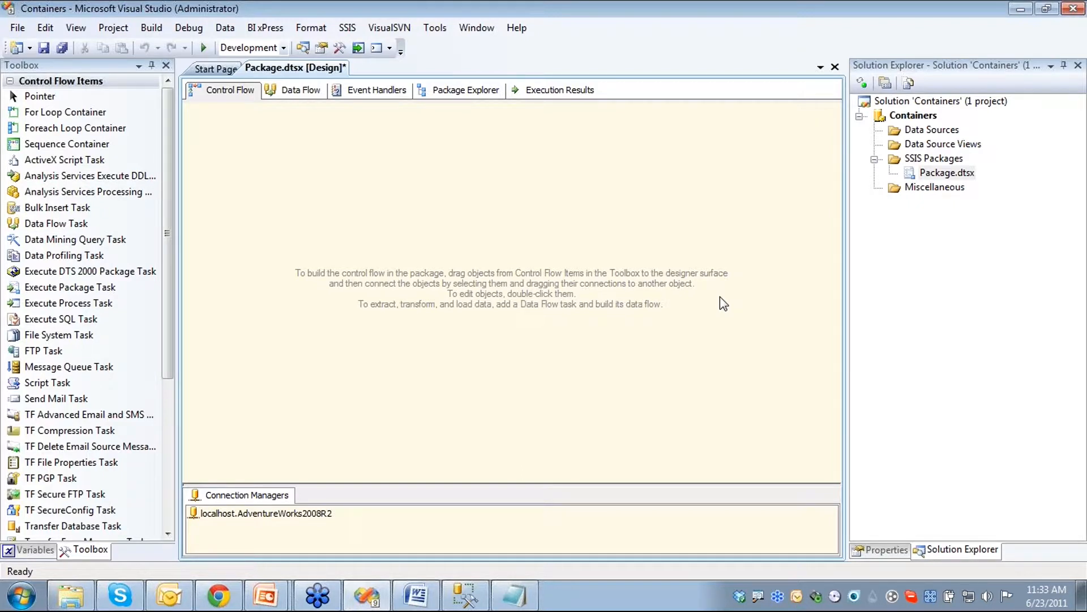
# Add a Foreach Loop Container to the control flow, enlarge it and place it on the right side of the design surface
pyautogui.moveTo(57, 131); pyautogui.dragTo(249, 159)
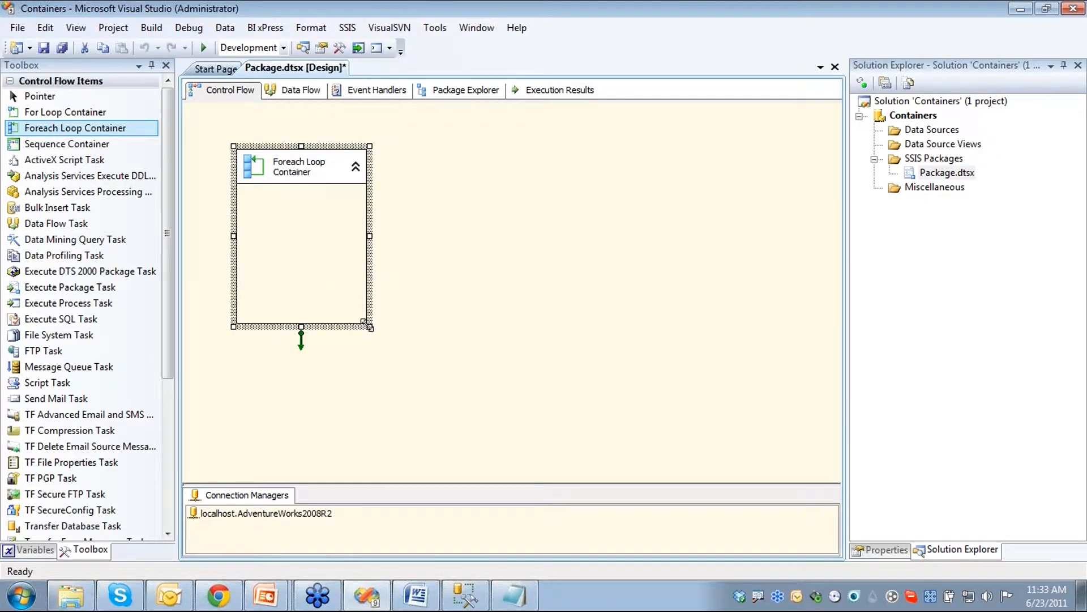
pyautogui.moveTo(365, 327); pyautogui.dragTo(618, 402)
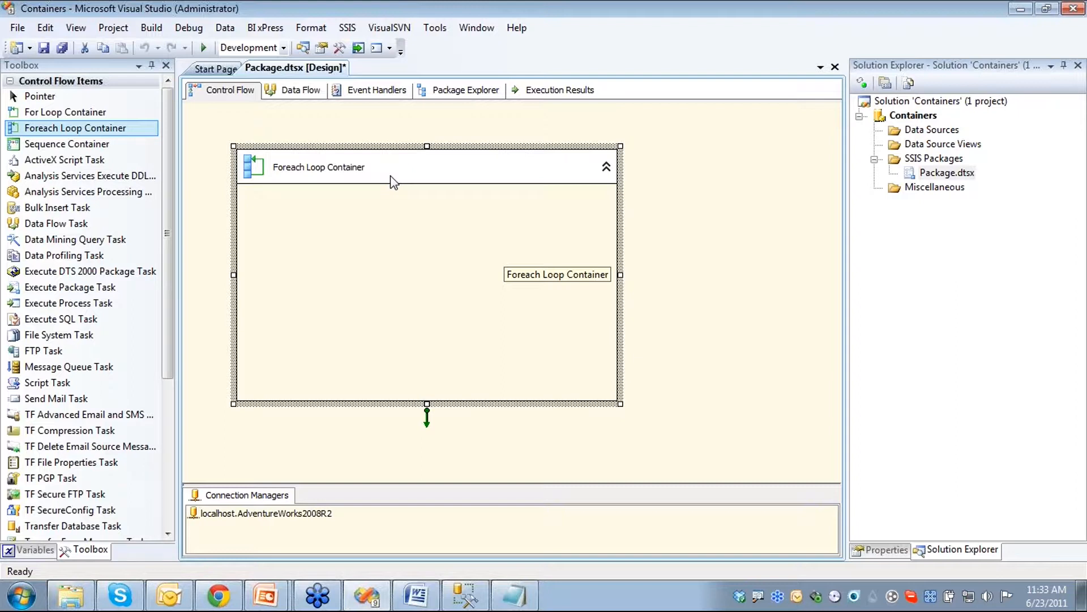
pyautogui.moveTo(391, 177); pyautogui.dragTo(565, 177)
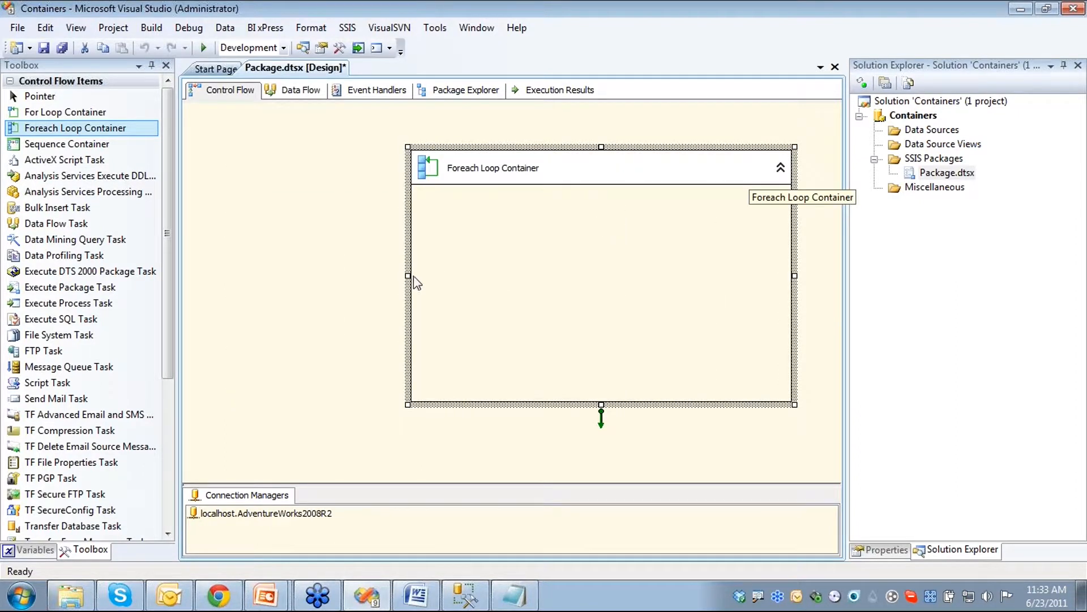
pyautogui.moveTo(408, 276); pyautogui.dragTo(597, 272)
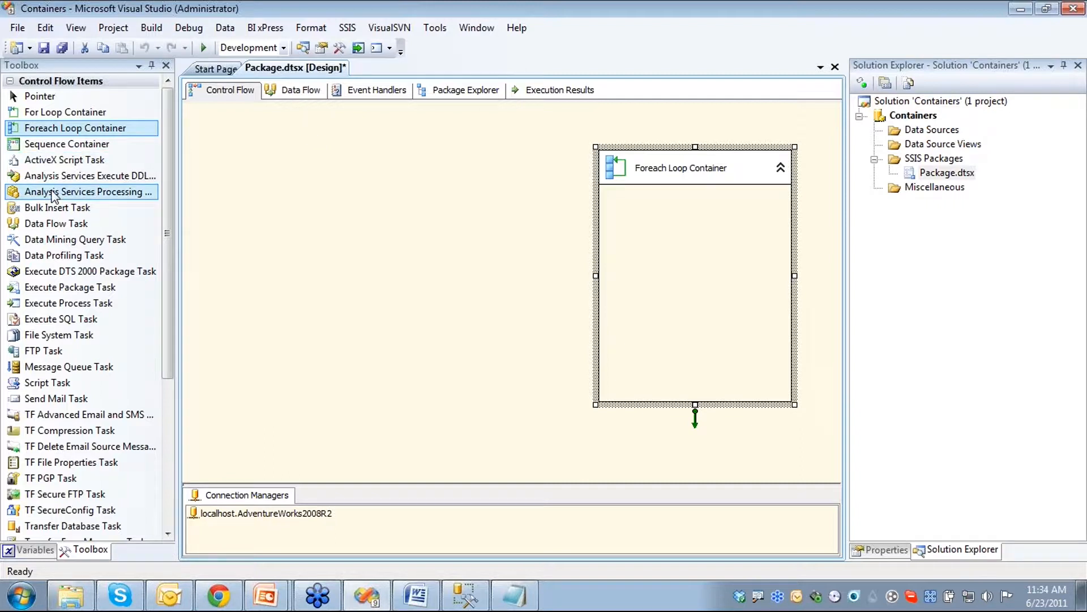
# Add four Data Flow Tasks stacked in a column beside the Foreach Loop Container
pyautogui.moveTo(43, 229); pyautogui.dragTo(232, 172)
pyautogui.moveTo(51, 231); pyautogui.dragTo(238, 309)
pyautogui.moveTo(79, 228); pyautogui.dragTo(284, 408)
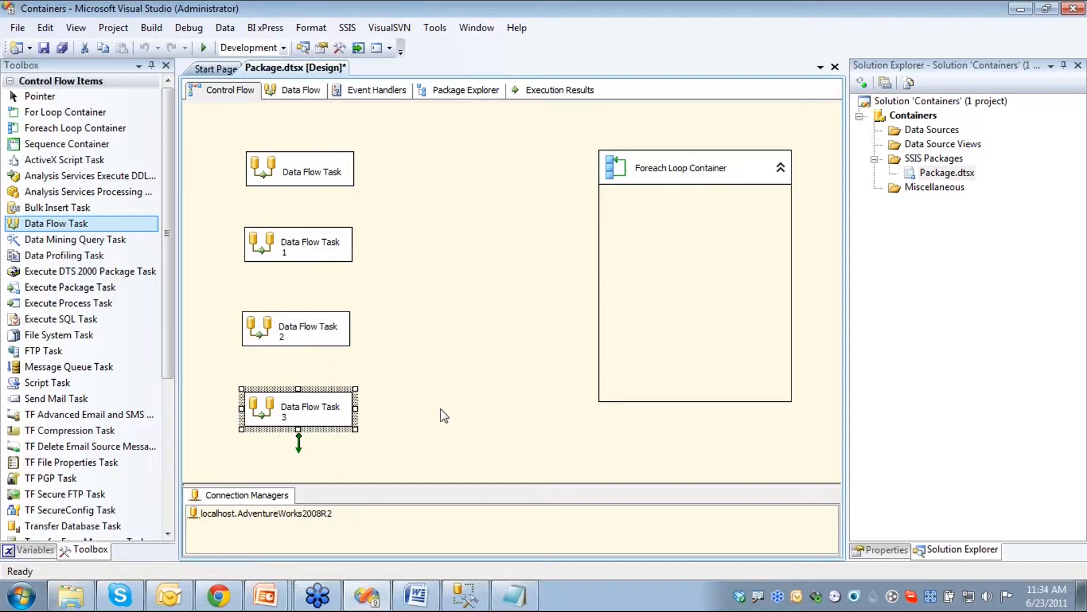
# Delete the three lower Data Flow Tasks, keeping only the uppermost one
pyautogui.moveTo(385, 426); pyautogui.dragTo(227, 225)
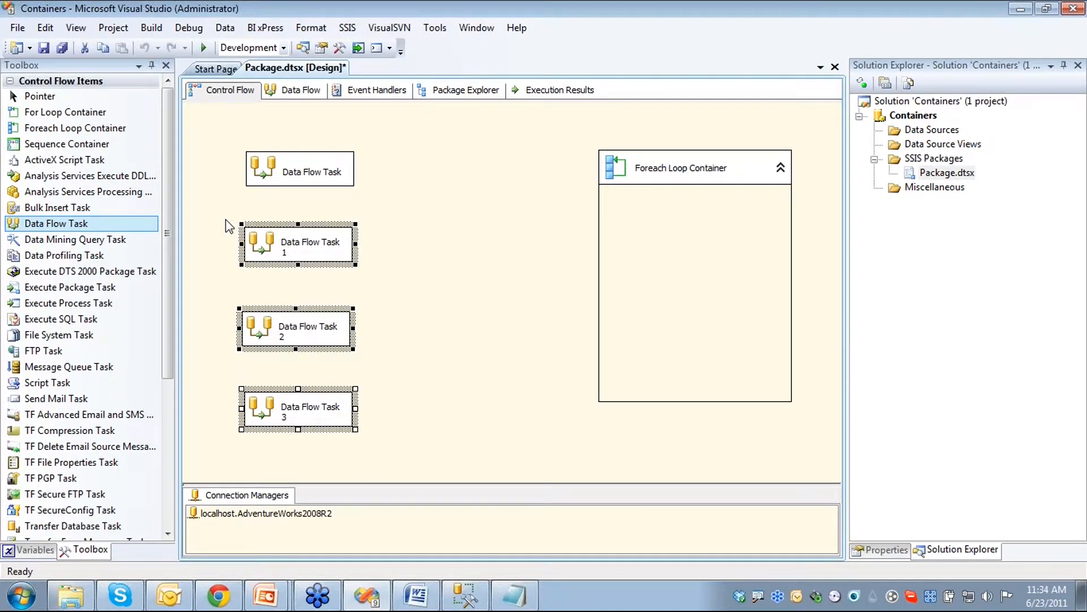
pyautogui.press('Delete')
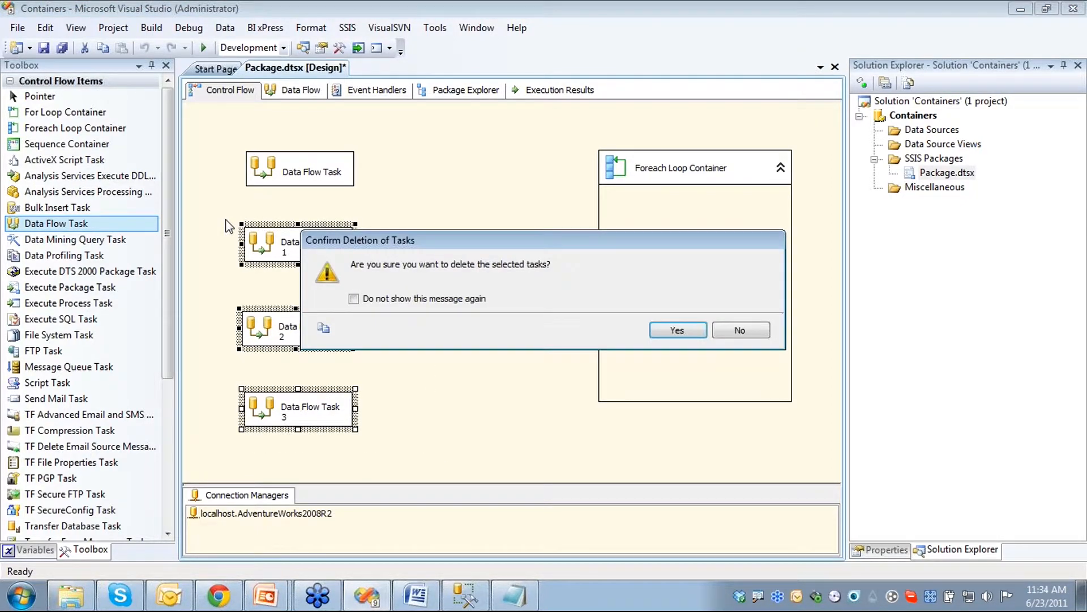
pyautogui.press('Return')
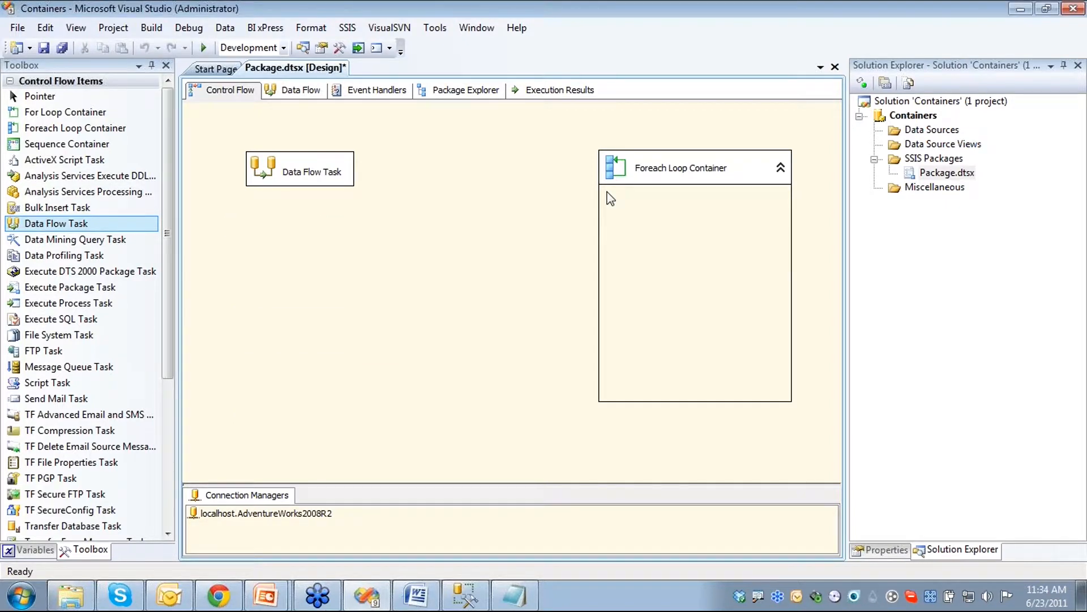
# Open the remaining Data Flow Task for editing and add a Flat File Source to its data flow
pyautogui.click(290, 170)
pyautogui.click(244, 281)
pyautogui.doubleClick(267, 182)
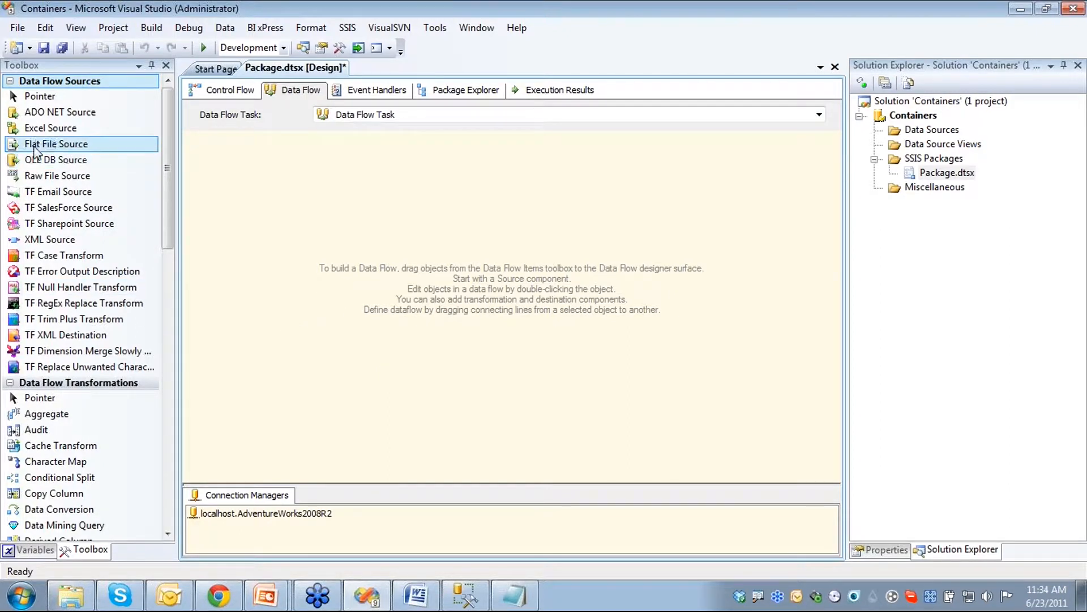
pyautogui.moveTo(26, 149); pyautogui.dragTo(299, 173)
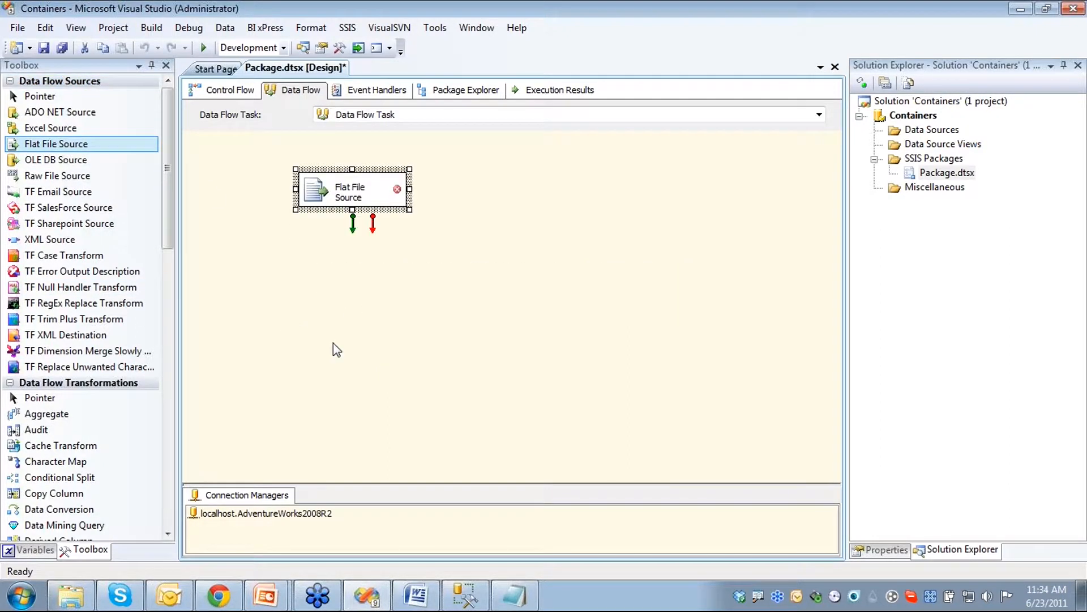
# Create a flat file connection manager named FileLoop for the source and choose 011305c.txt from Folder as its file
pyautogui.doubleClick(324, 204)
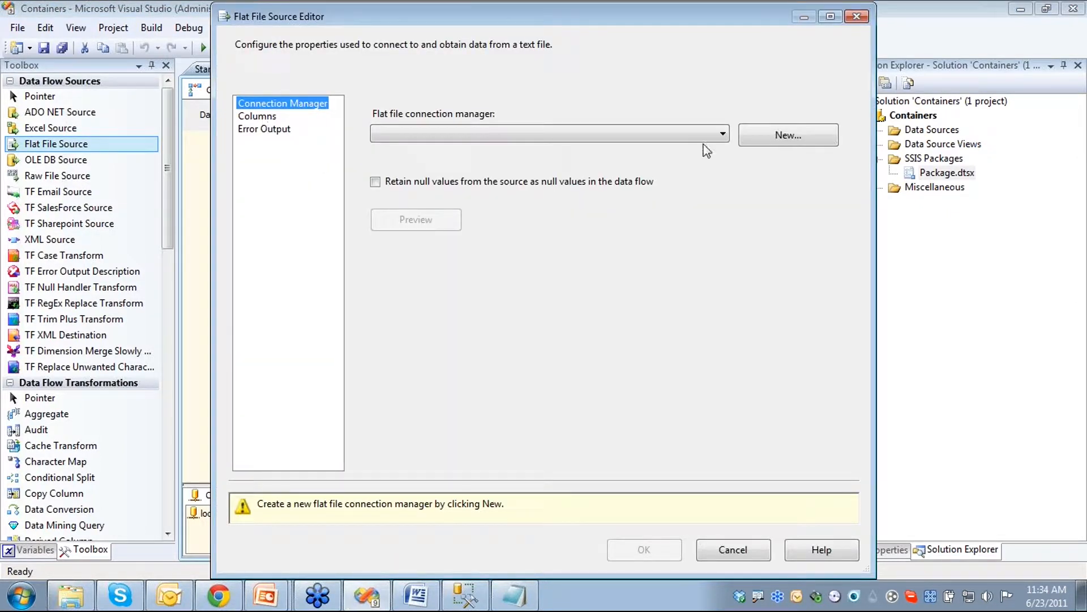
pyautogui.click(784, 142)
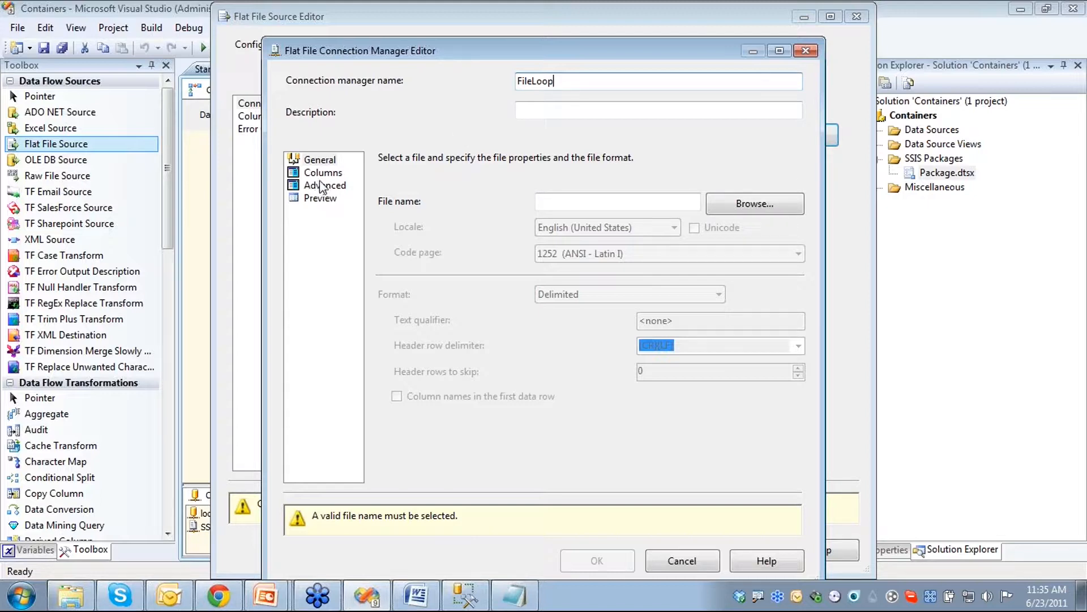
pyautogui.click(727, 212)
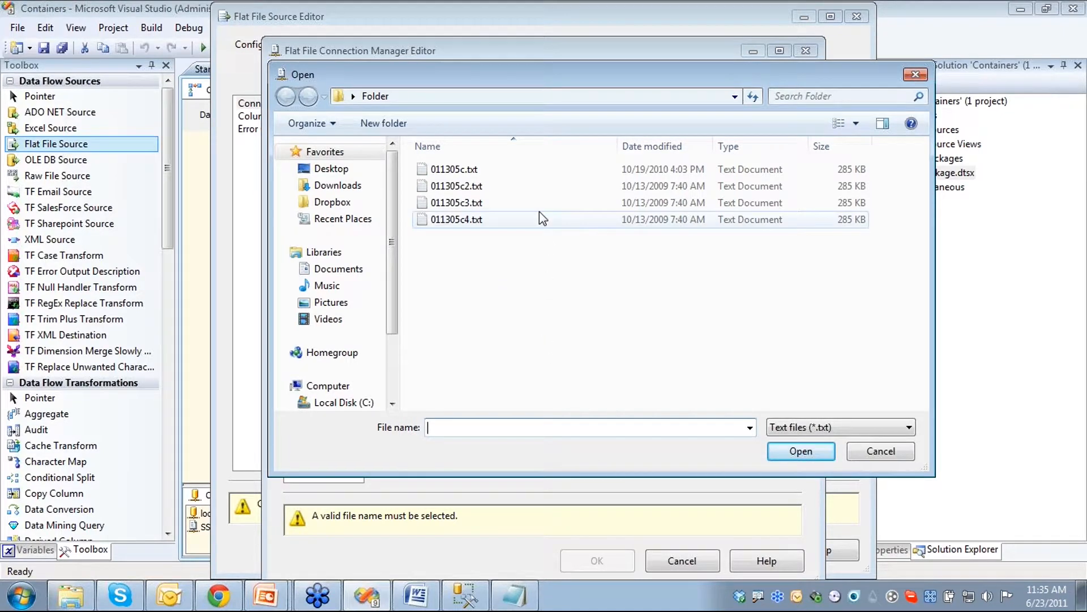
pyautogui.click(793, 431)
pyautogui.click(788, 468)
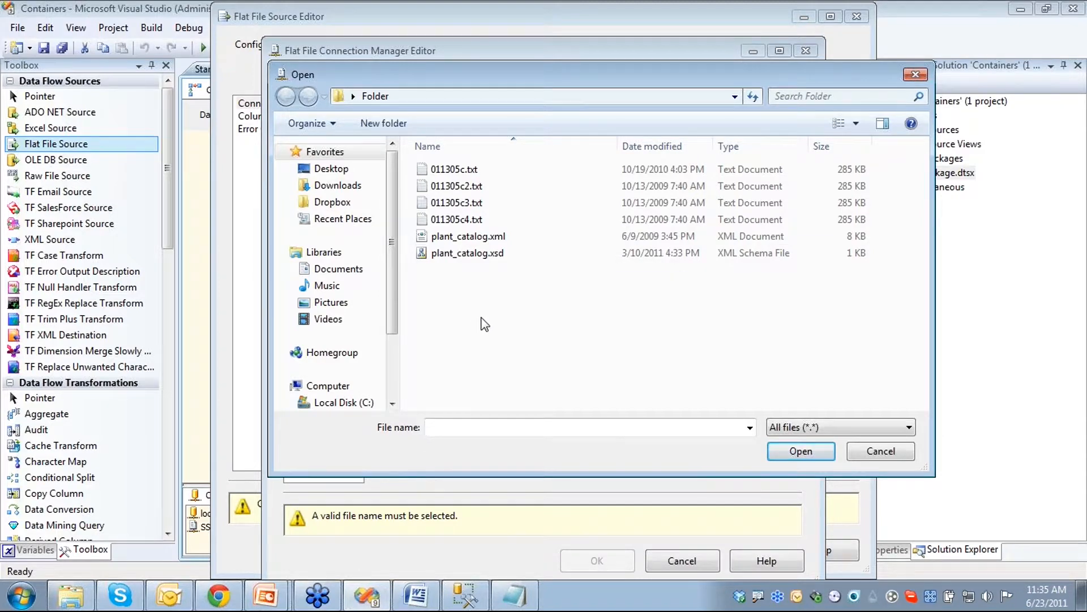
pyautogui.click(453, 173)
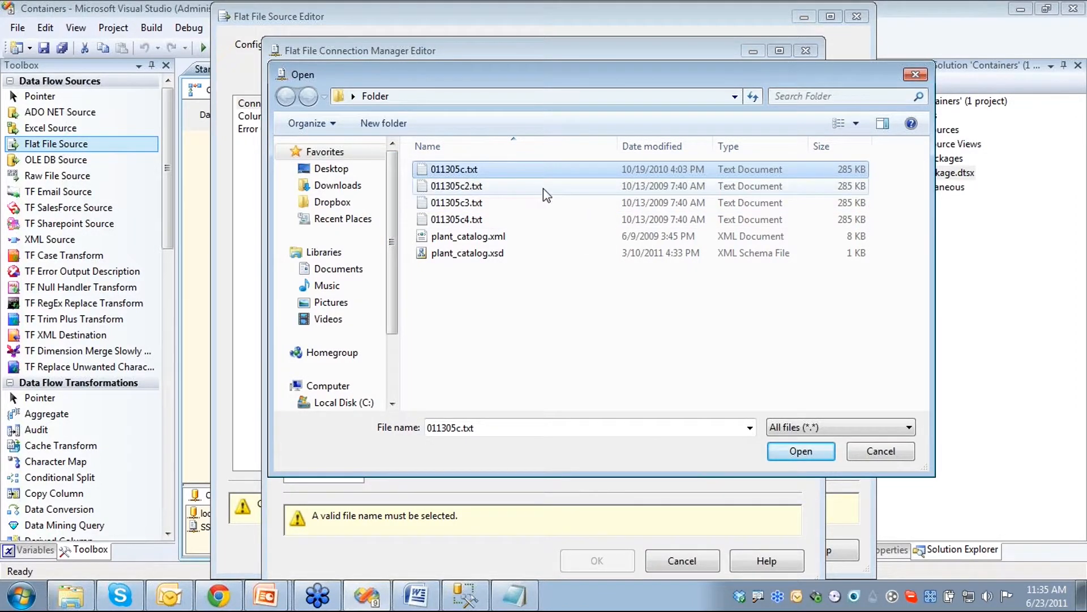
pyautogui.click(805, 451)
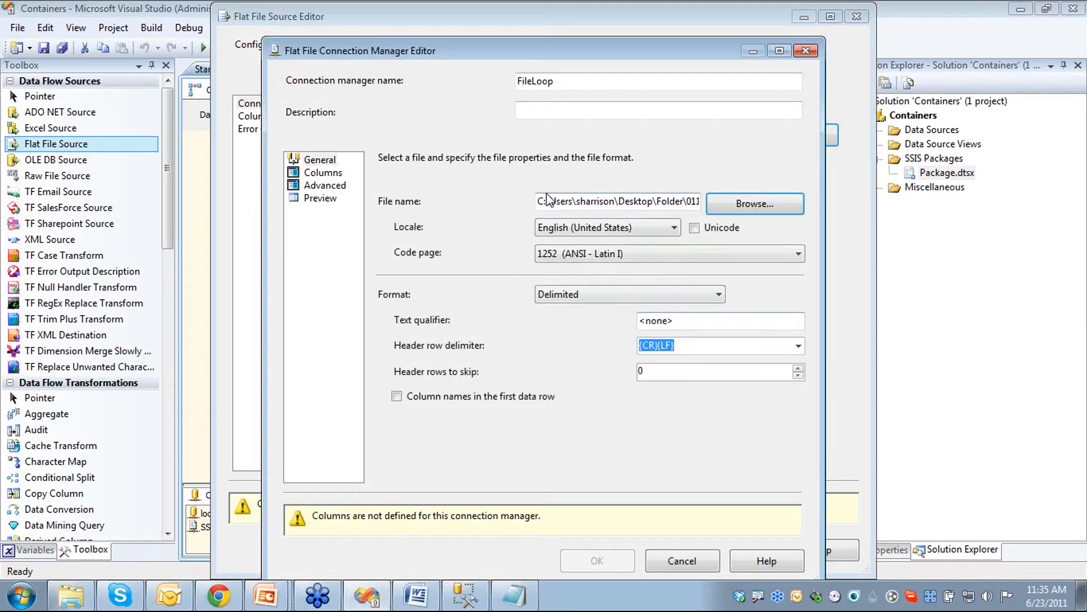
# Set FileLoop's text qualifier to a double quote, take column names from the first data row, and accept the columns for the source
pyautogui.click(687, 322)
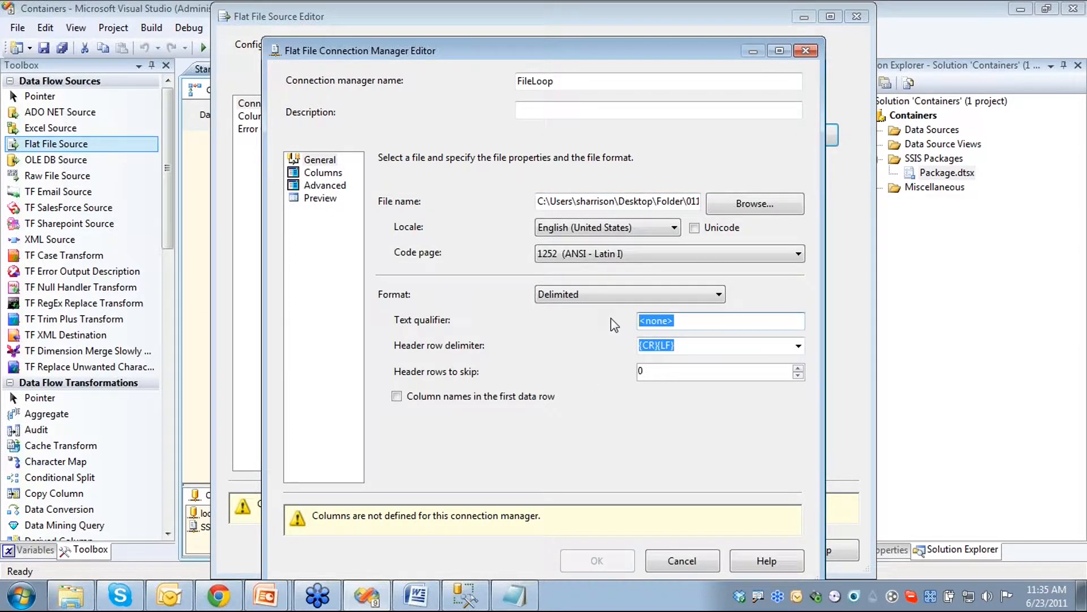
pyautogui.write('"')
pyautogui.click(397, 396)
pyautogui.click(324, 173)
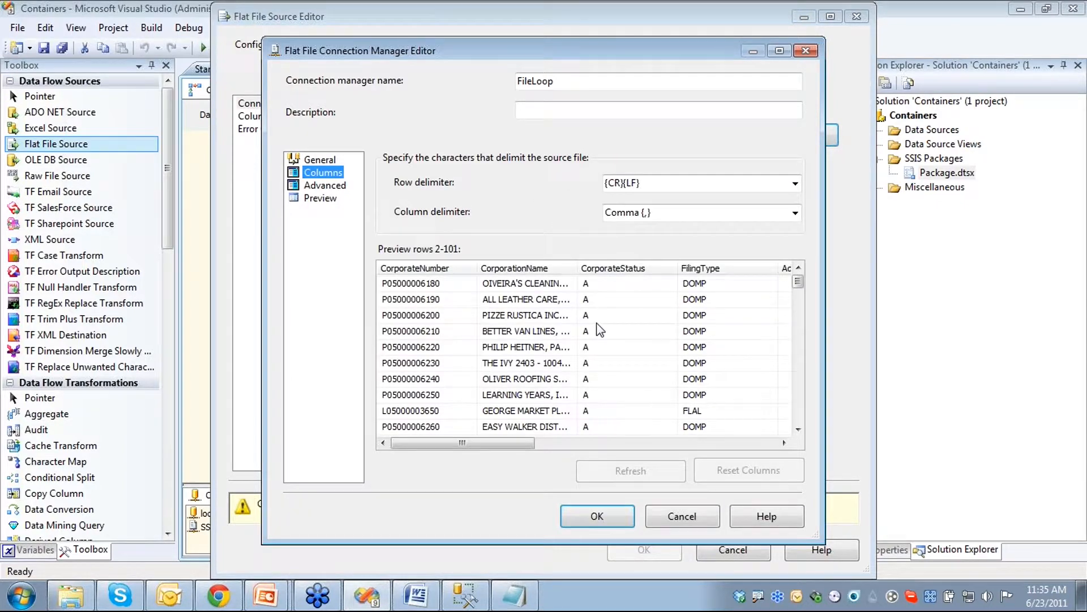
pyautogui.click(604, 513)
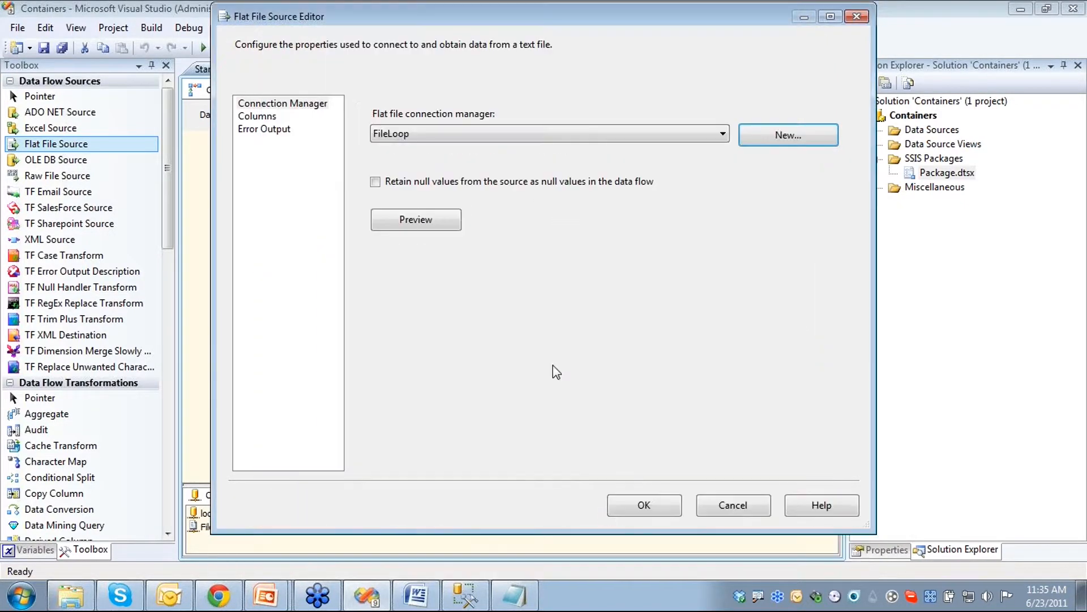
pyautogui.click(266, 118)
pyautogui.click(639, 516)
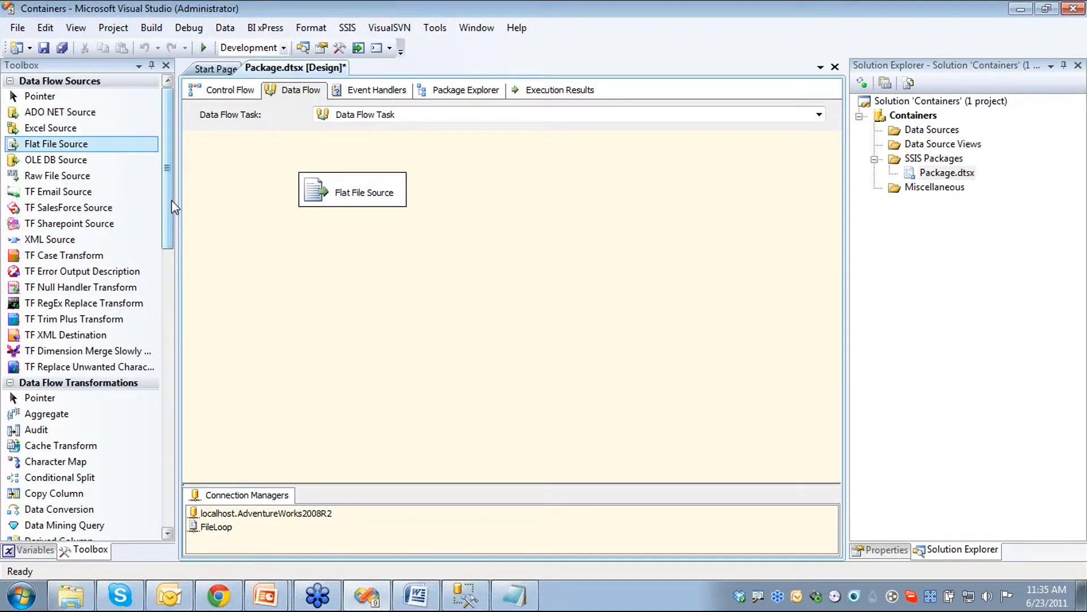
# Add an OLE DB Destination below the Flat File Source and connect the source's output to it
pyautogui.moveTo(170, 198); pyautogui.dragTo(174, 376)
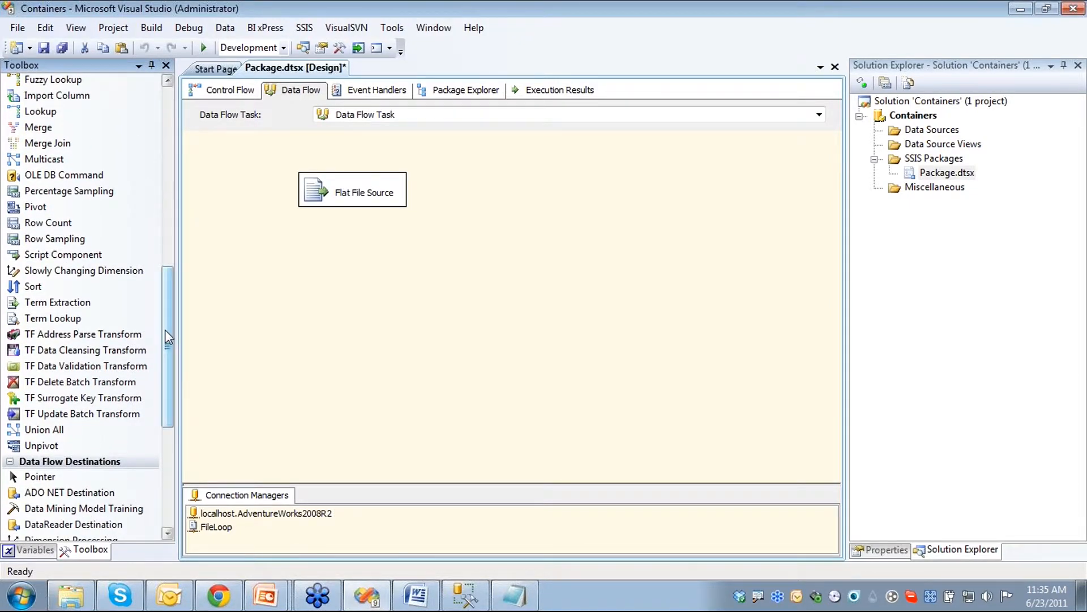
pyautogui.scroll(-3, 165, 330)
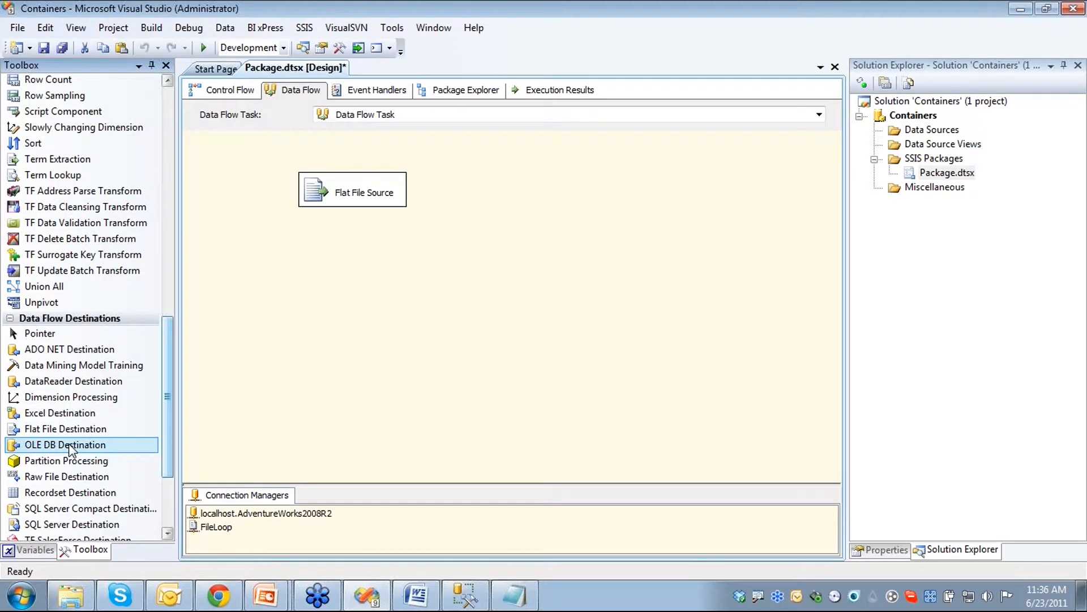
pyautogui.moveTo(68, 446); pyautogui.dragTo(298, 254)
pyautogui.click(353, 195)
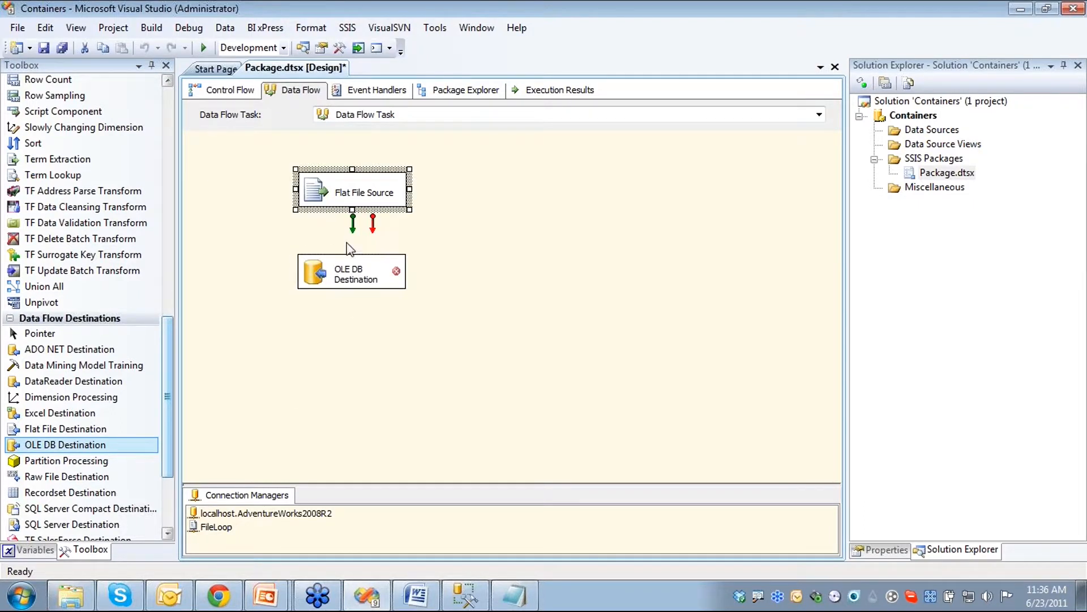
pyautogui.moveTo(354, 224); pyautogui.dragTo(348, 271)
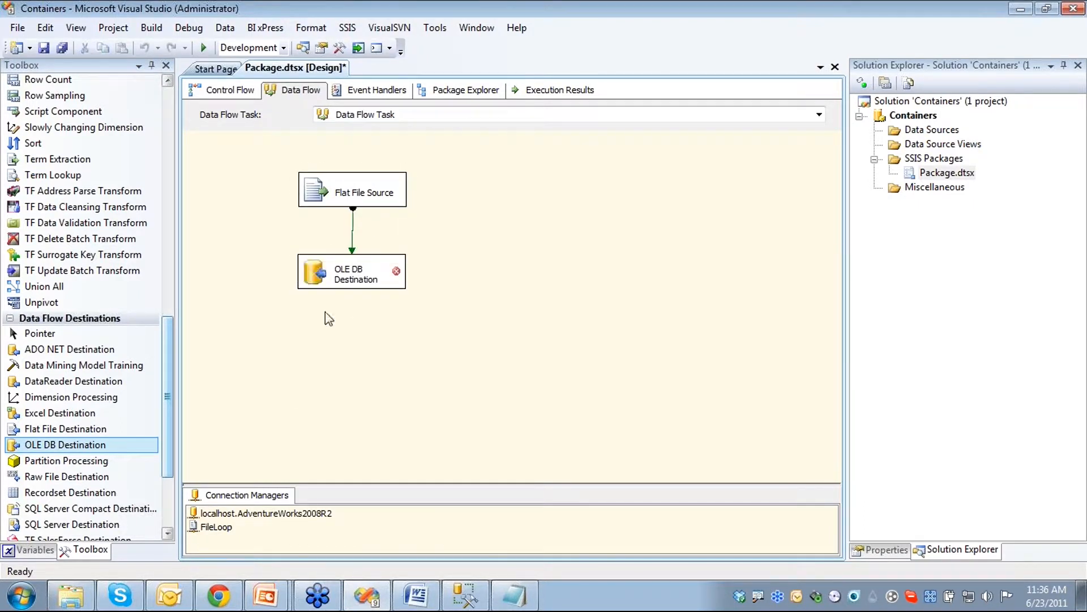
# Configure the OLE DB Destination to load into the [dbo].[LoopingTable] table and accept the automatic column mappings
pyautogui.click(313, 278)
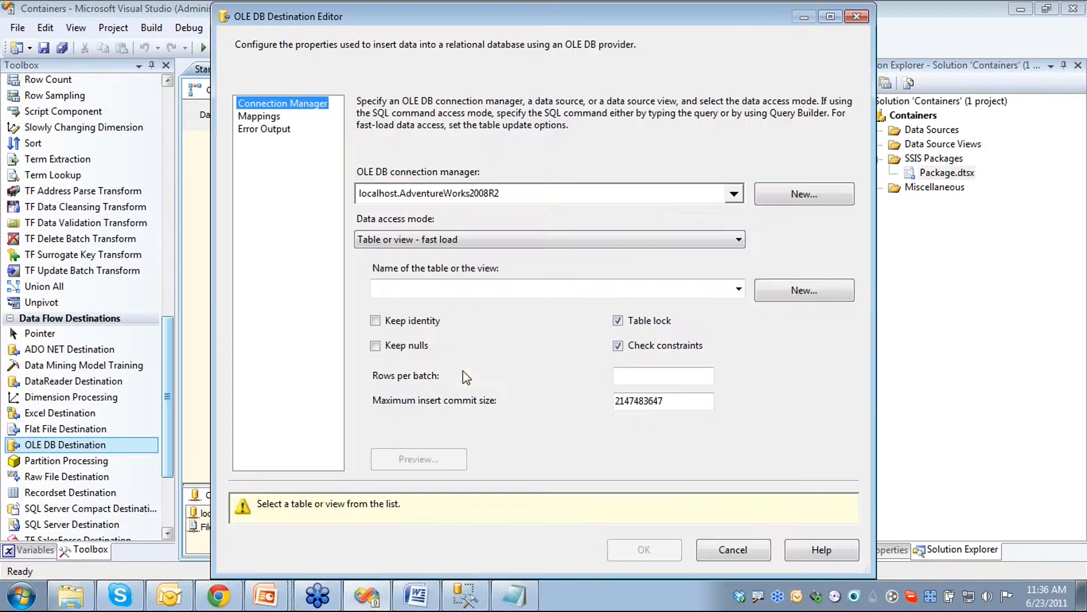
pyautogui.click(738, 289)
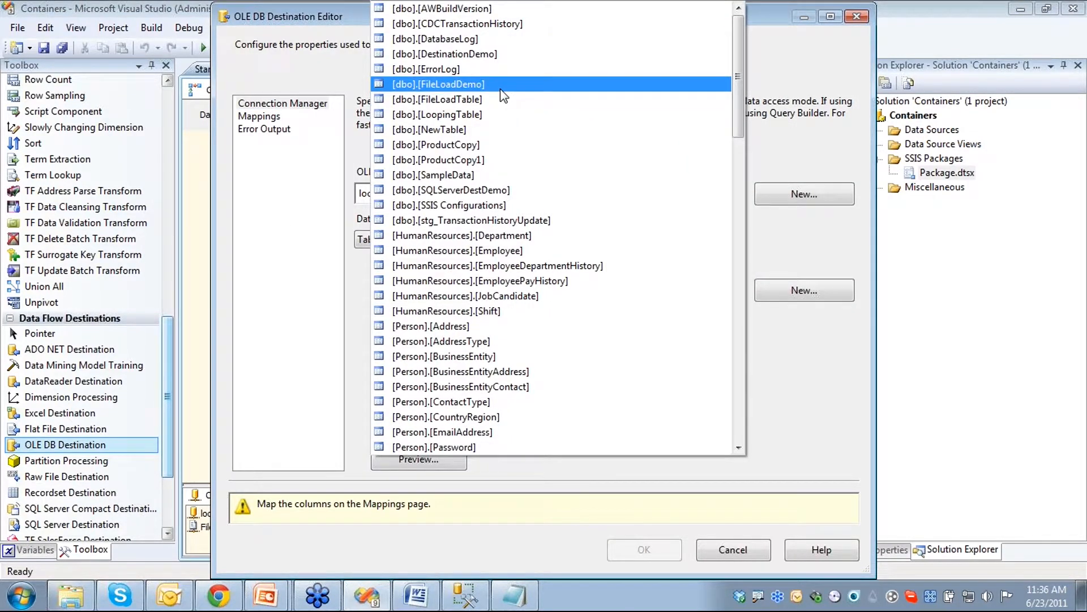
pyautogui.click(478, 115)
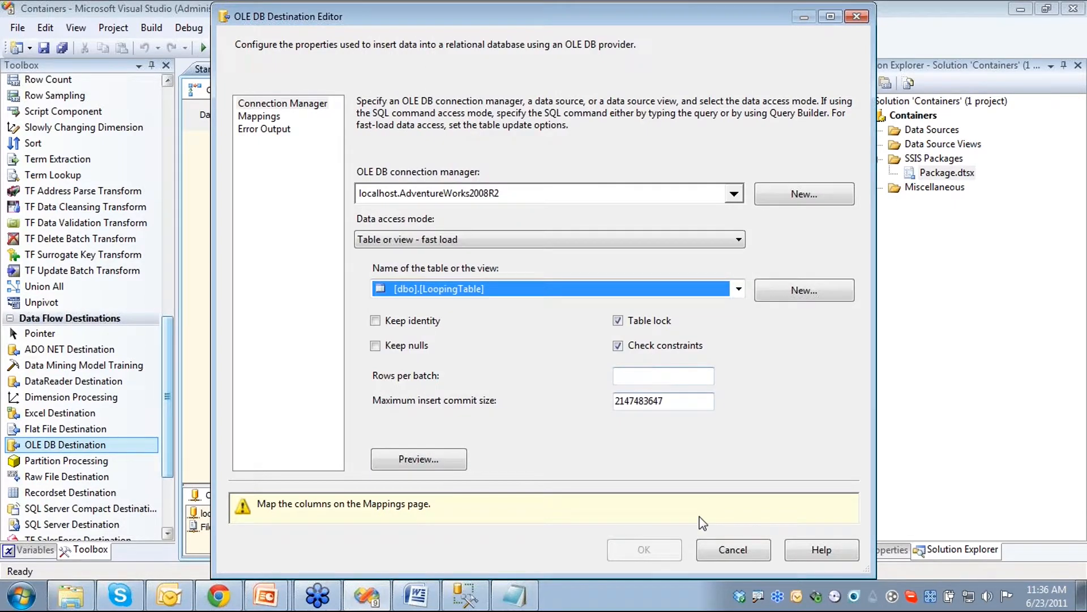
pyautogui.click(274, 117)
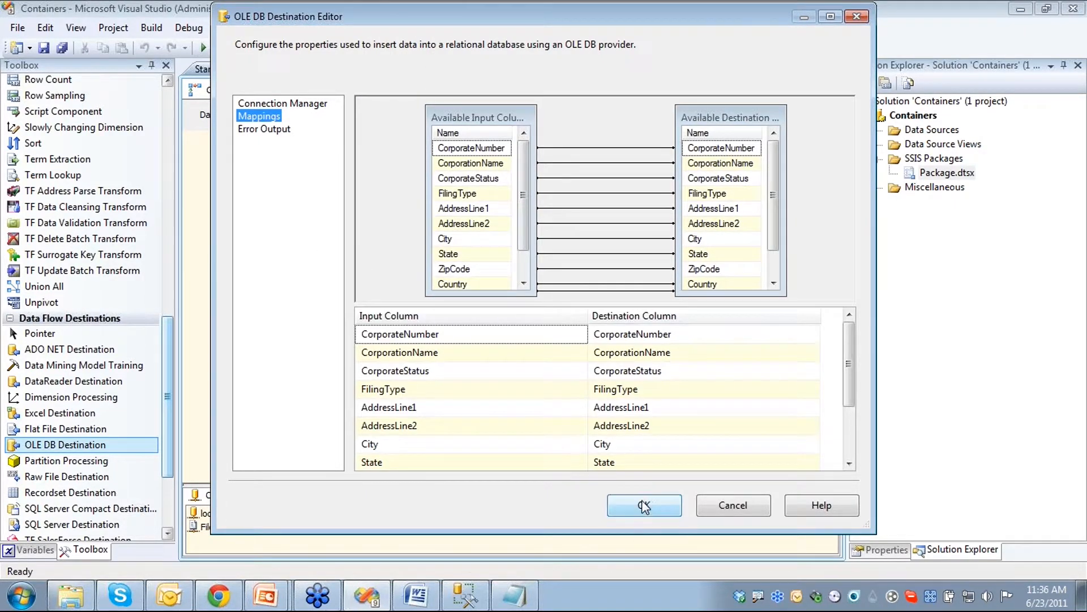
pyautogui.click(645, 506)
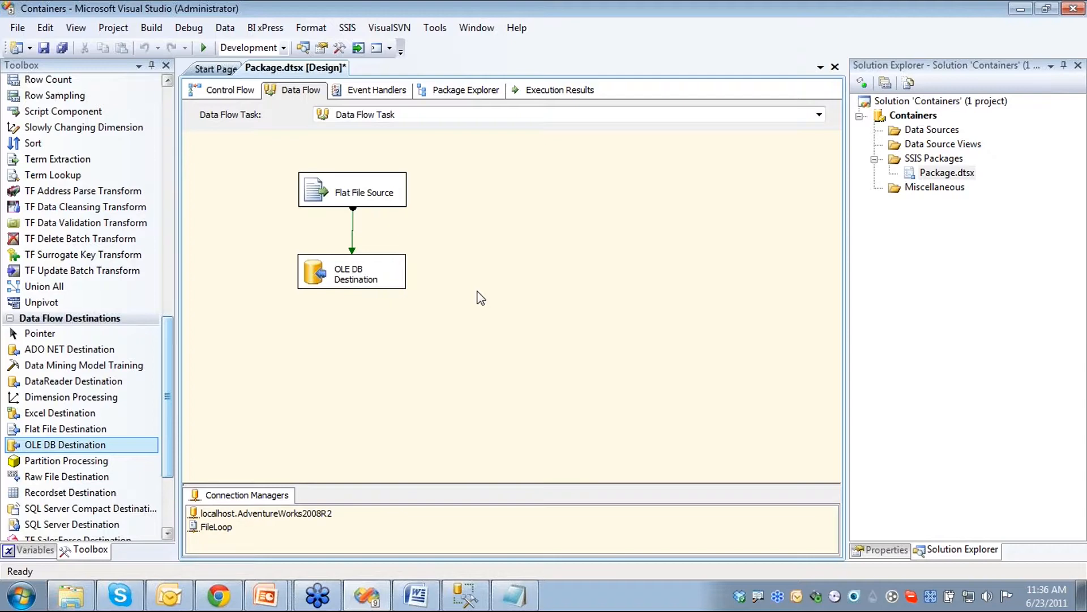
# In the control flow, move the Data Flow Task inside the Foreach Loop Container and reposition the container
pyautogui.click(229, 90)
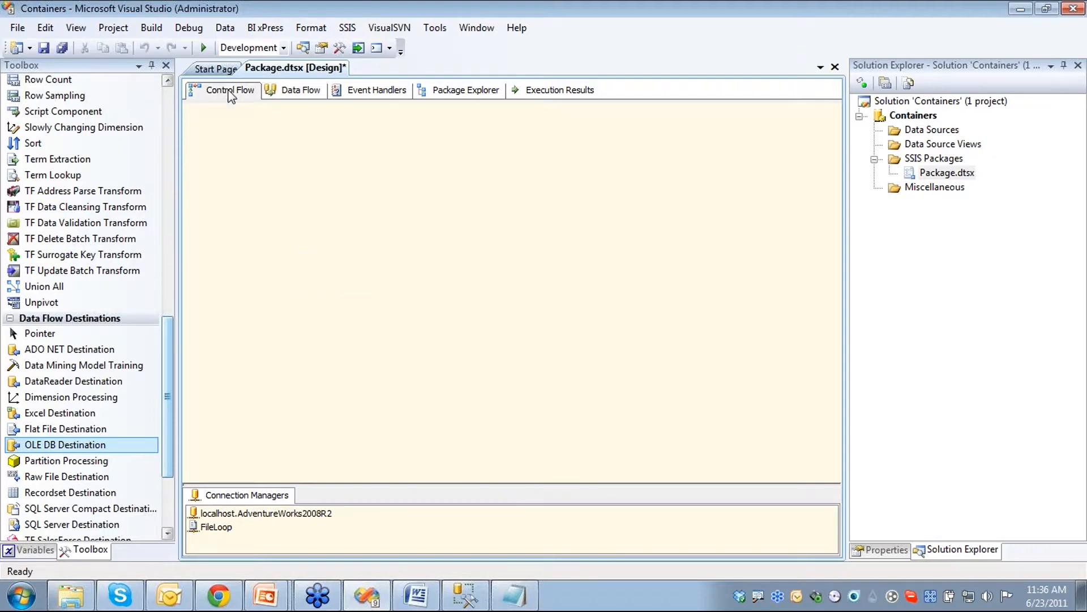
pyautogui.moveTo(664, 177); pyautogui.dragTo(507, 151)
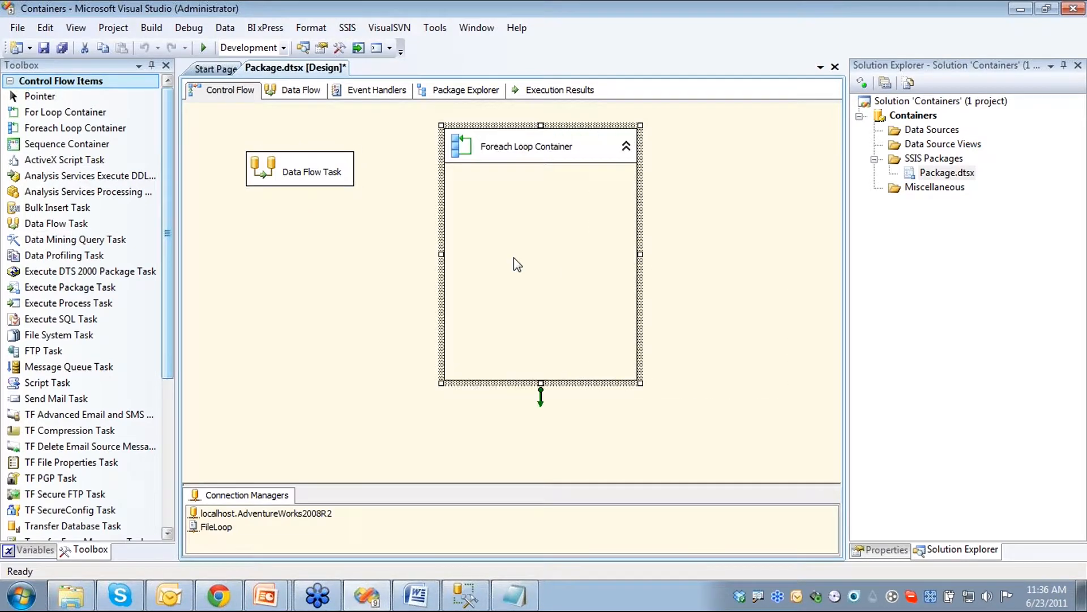
pyautogui.moveTo(253, 167); pyautogui.dragTo(485, 240)
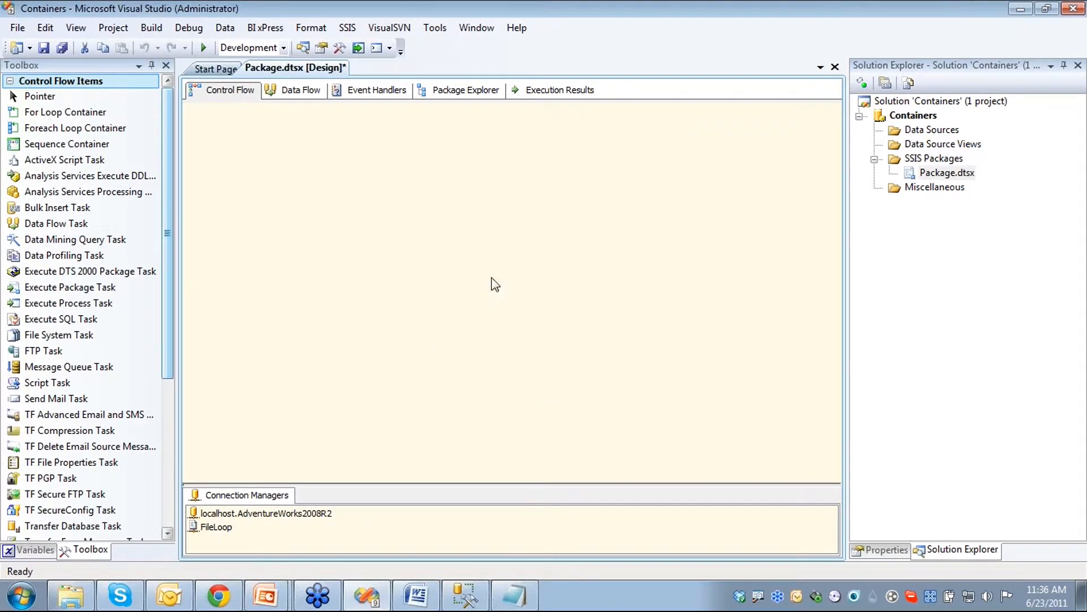
pyautogui.moveTo(483, 145); pyautogui.dragTo(352, 157)
pyautogui.click(632, 293)
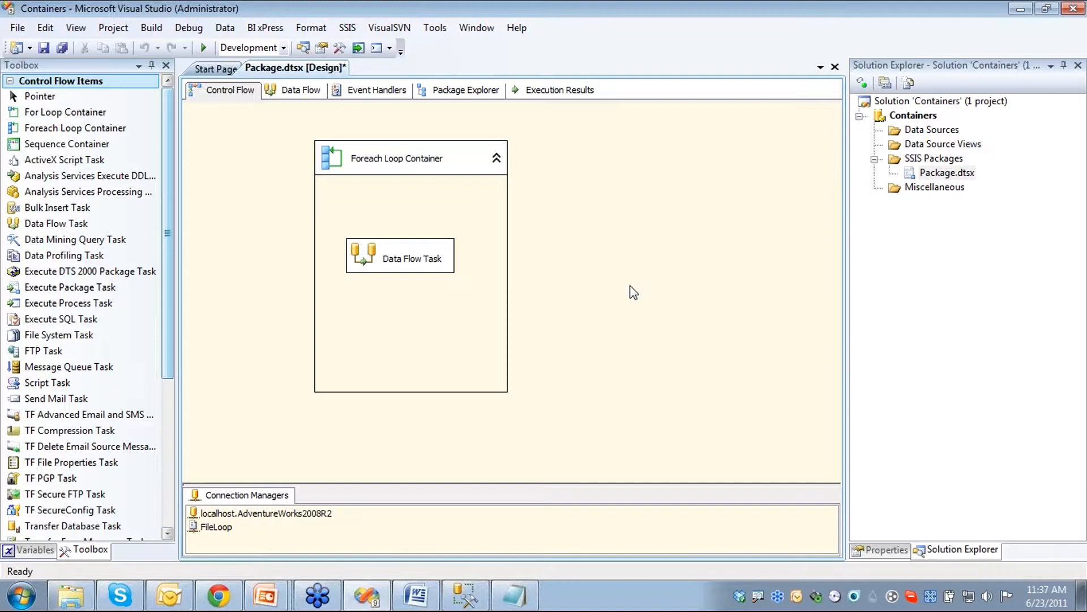
# Open the Foreach Loop Container's collection settings and review the available enumerator types, keeping Foreach File Enumerator
pyautogui.click(447, 173)
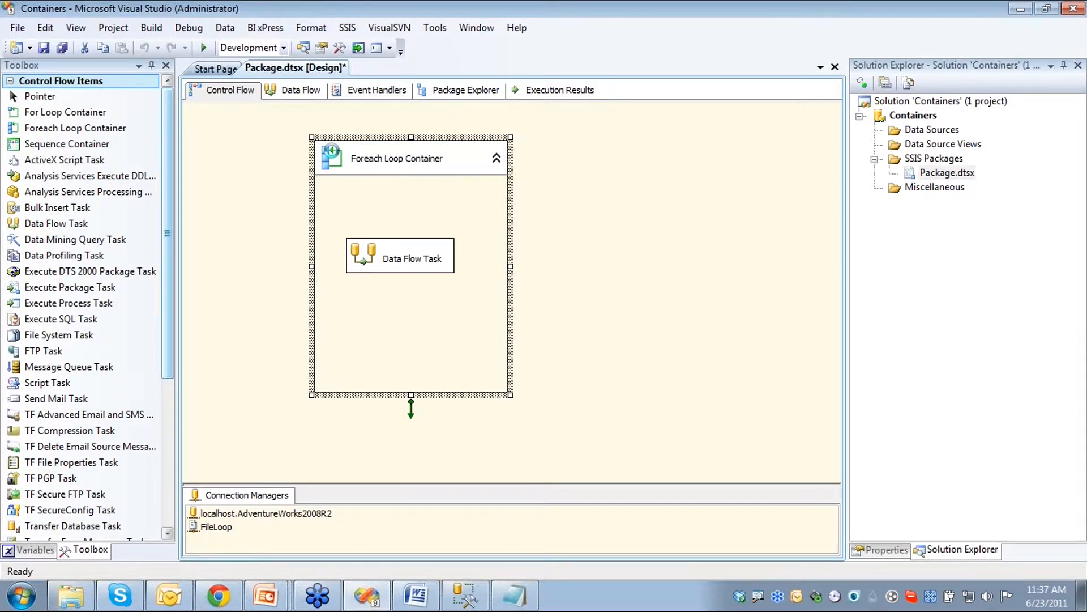
pyautogui.doubleClick(446, 159)
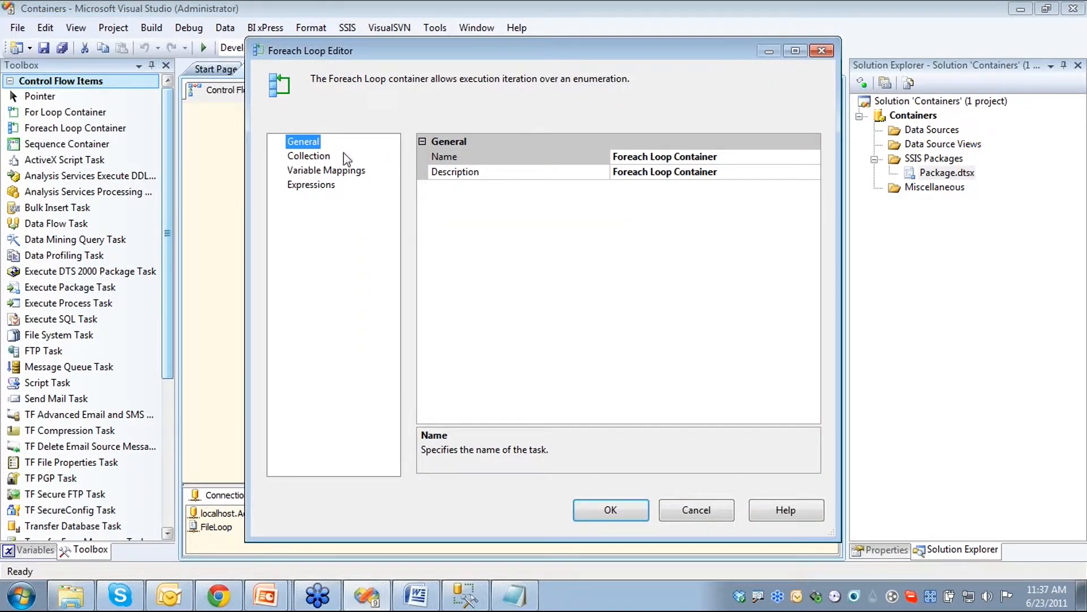
pyautogui.click(322, 155)
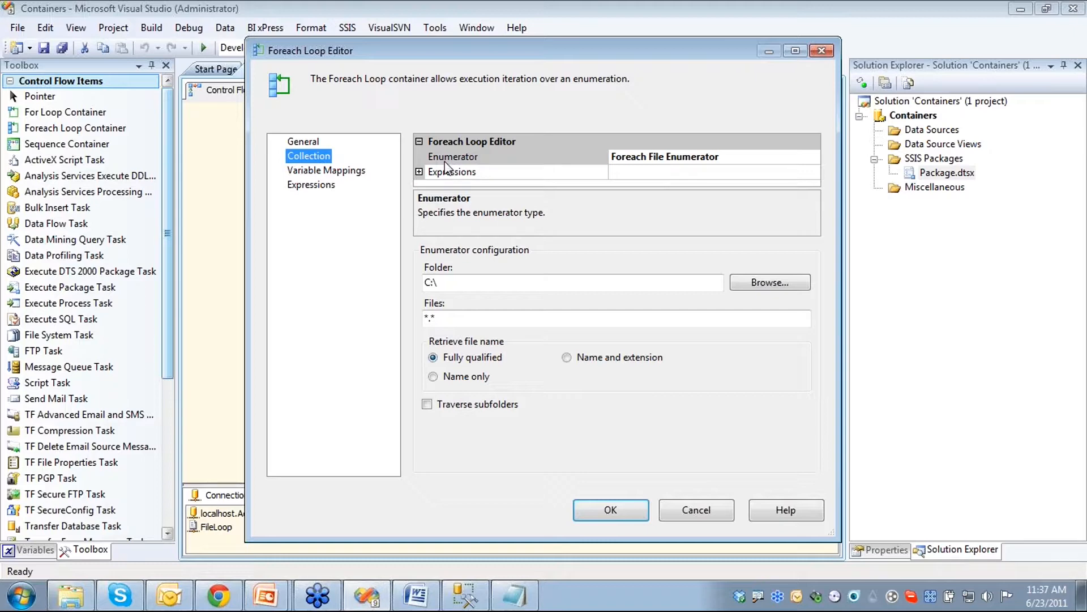
pyautogui.click(748, 159)
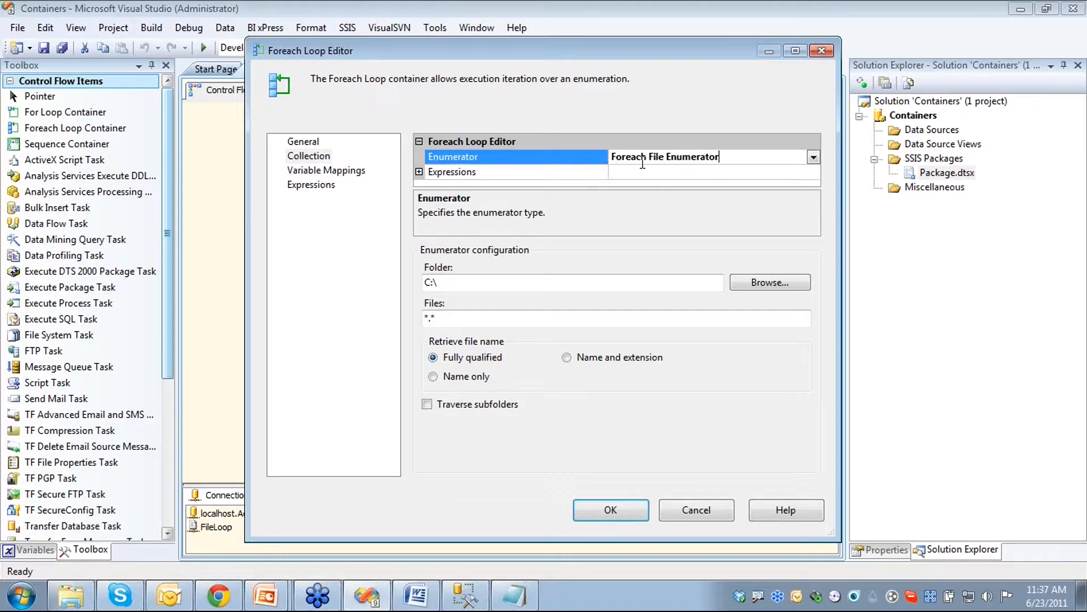
pyautogui.click(814, 159)
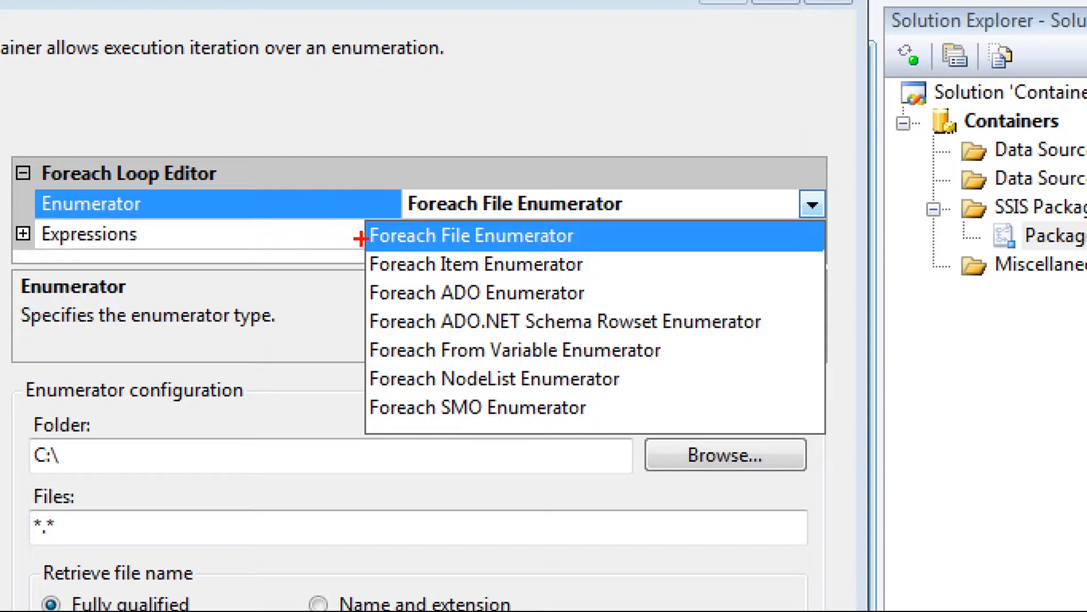
pyautogui.moveTo(361, 238); pyautogui.dragTo(288, 260)
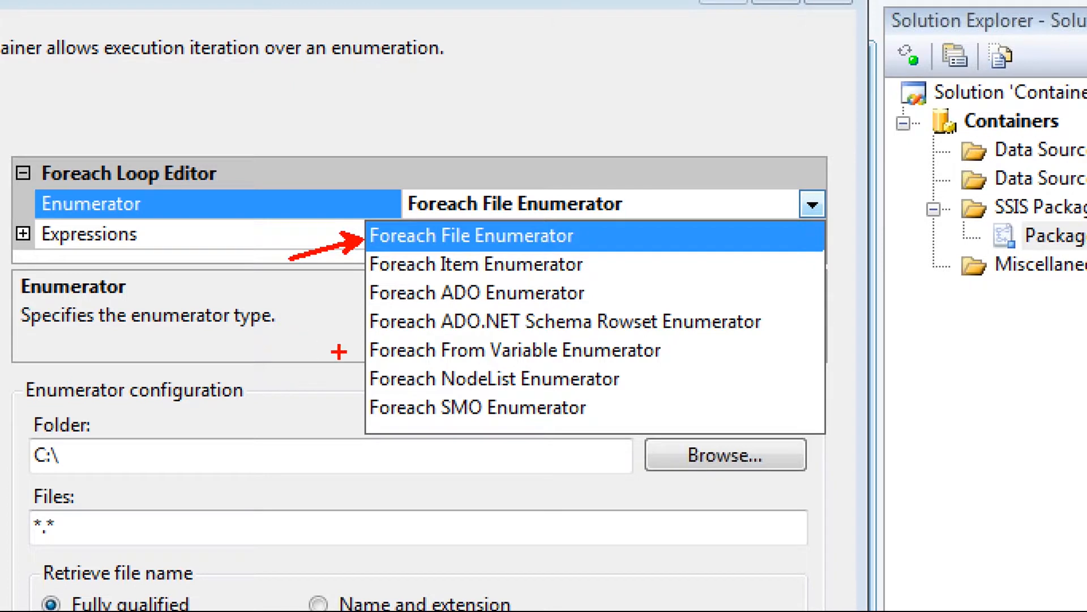
pyautogui.moveTo(363, 351); pyautogui.dragTo(243, 352)
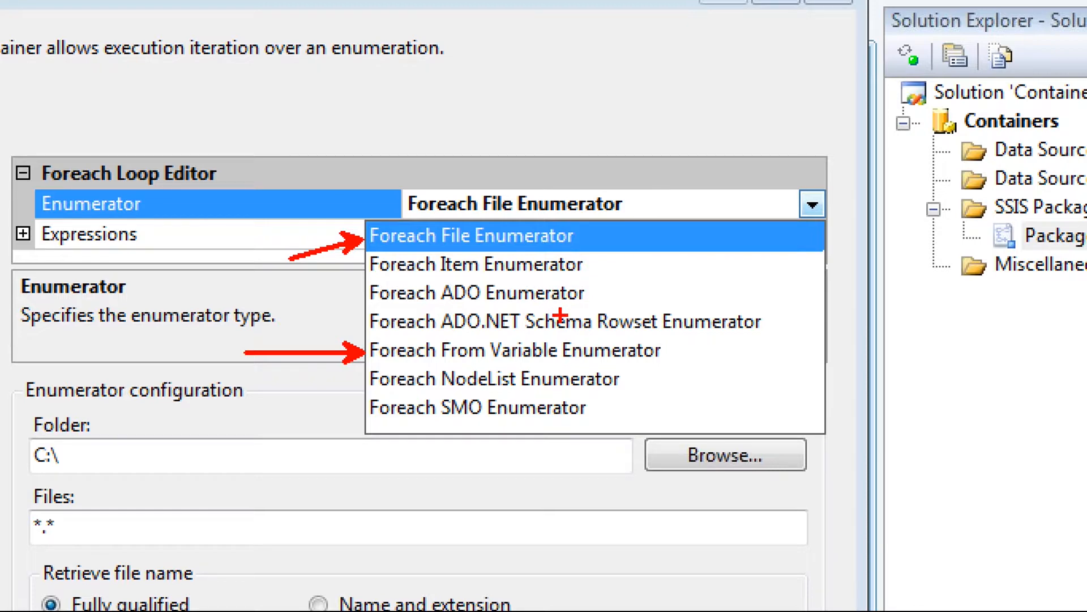
pyautogui.press('Escape')
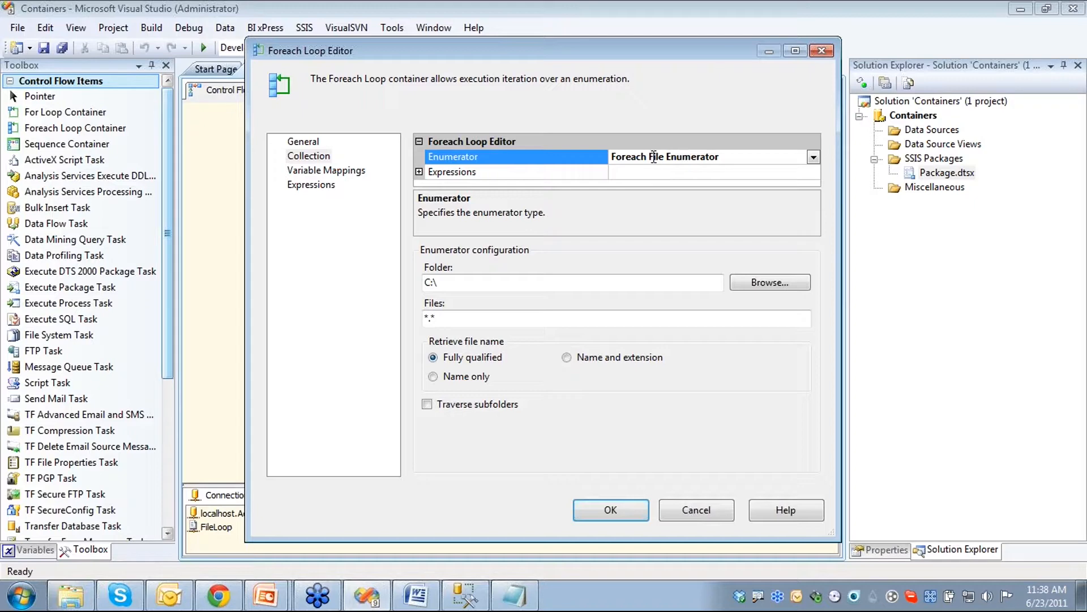
# Examine the property expressions available for the collection enumerator without adding any
pyautogui.moveTo(720, 158); pyautogui.dragTo(618, 158)
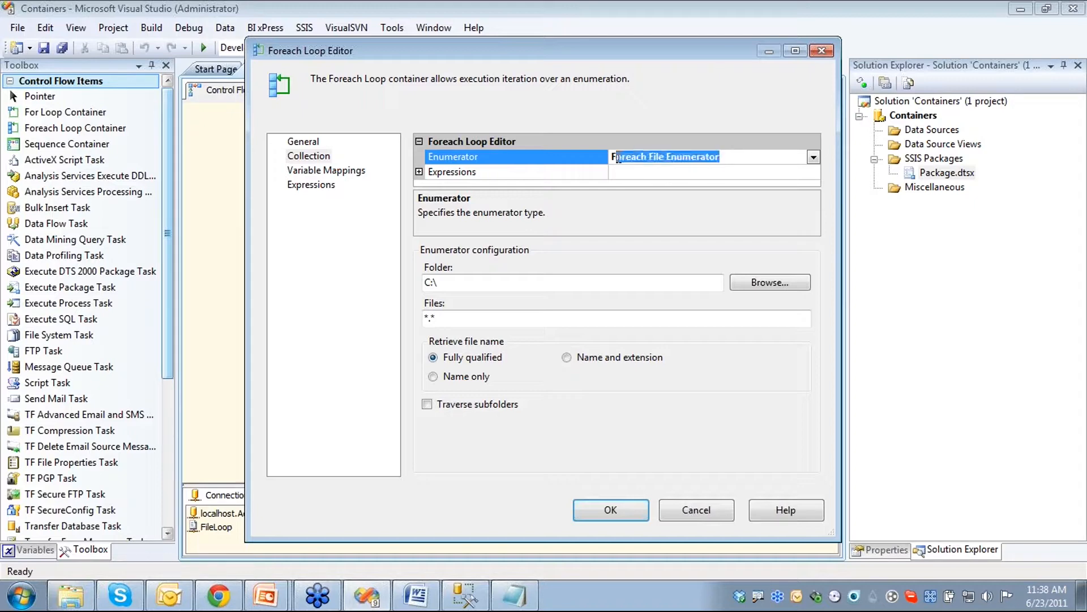
pyautogui.click(673, 174)
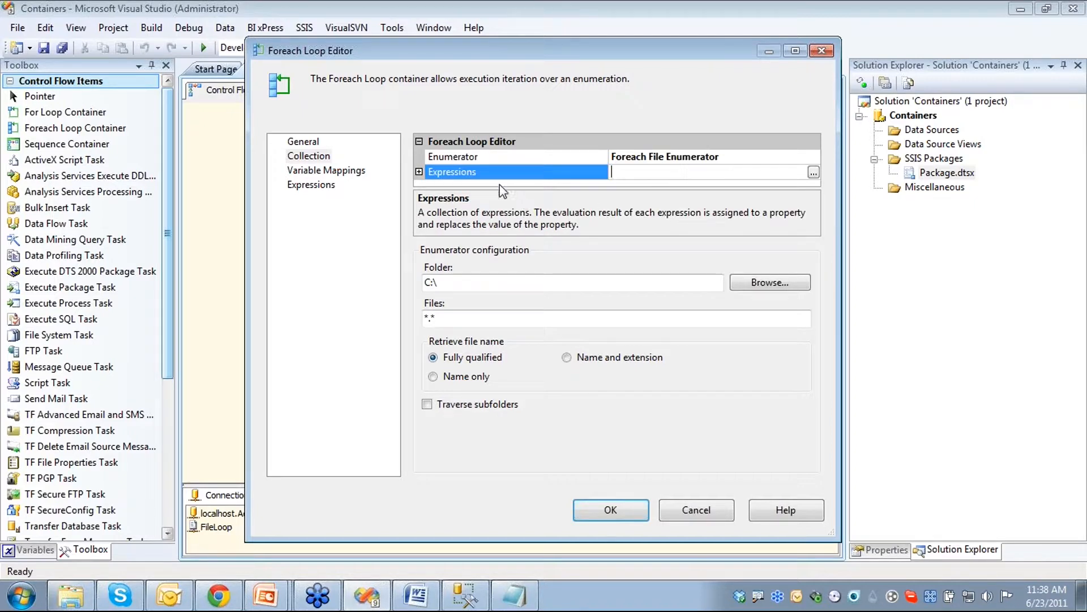
pyautogui.click(813, 173)
pyautogui.click(662, 404)
pyautogui.click(736, 160)
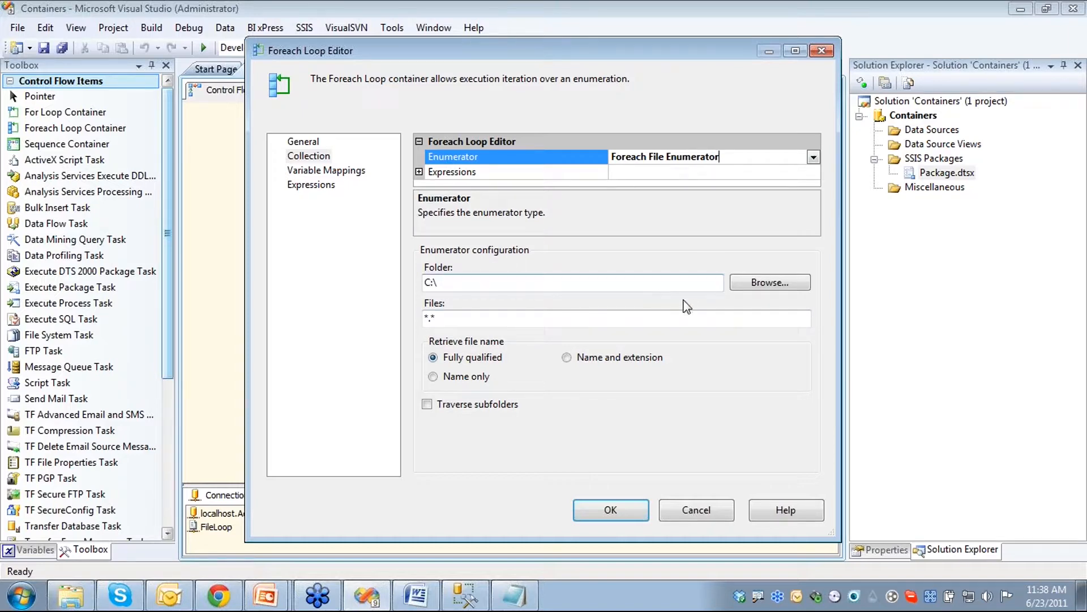
# Set the enumerator's folder to the directory named Folder on the Desktop
pyautogui.click(788, 289)
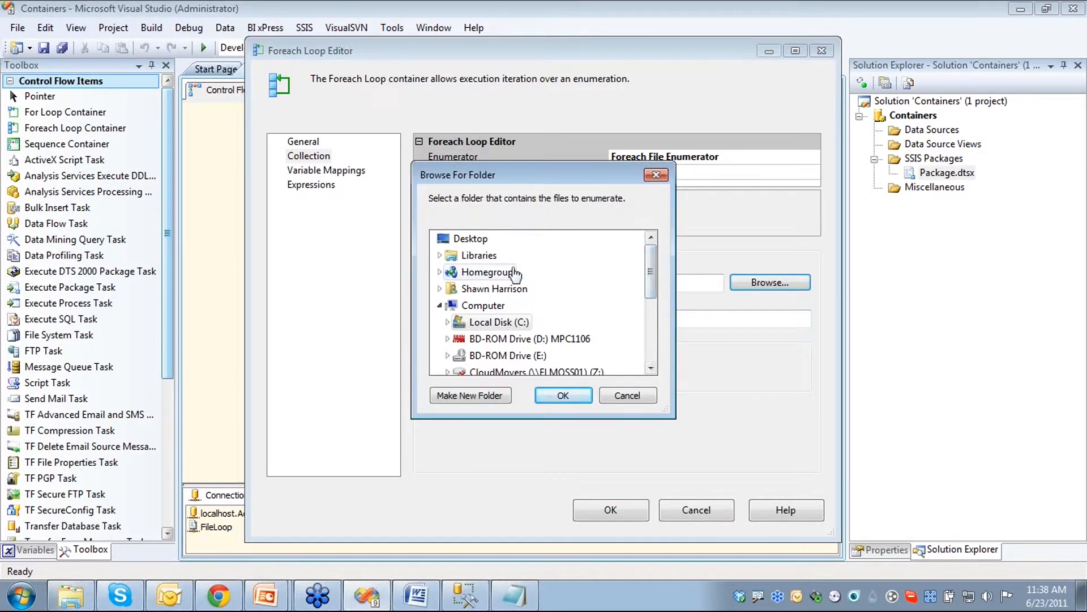
pyautogui.click(470, 239)
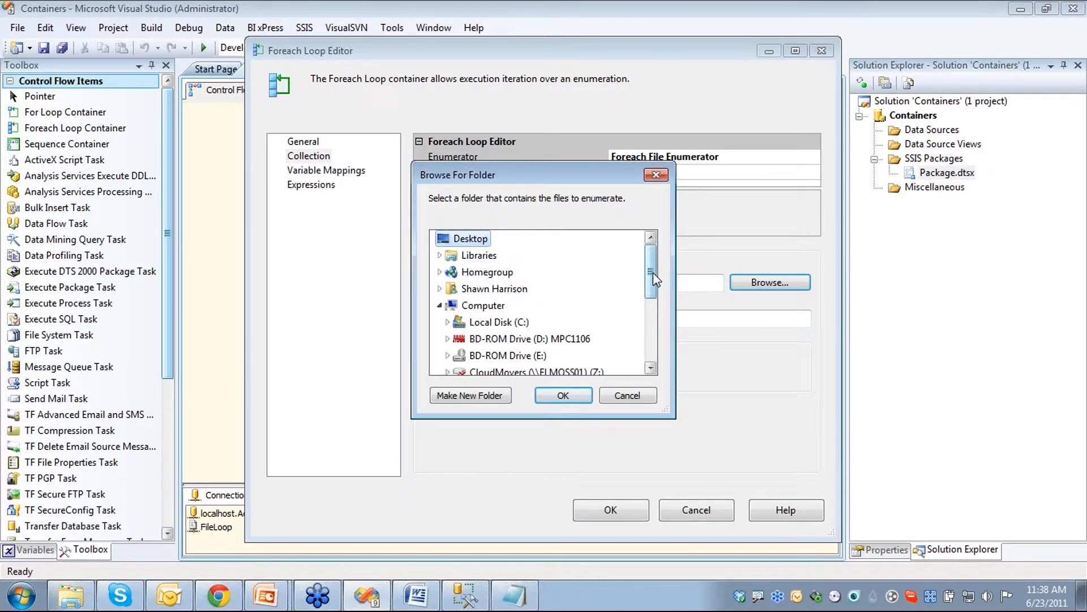
pyautogui.moveTo(654, 273); pyautogui.dragTo(656, 327)
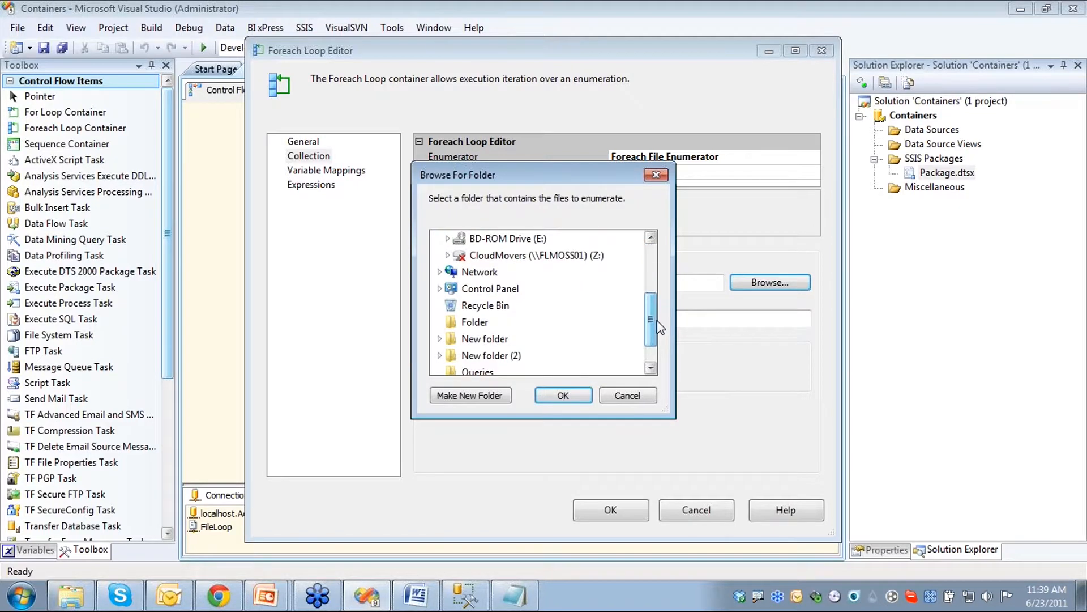
pyautogui.click(475, 322)
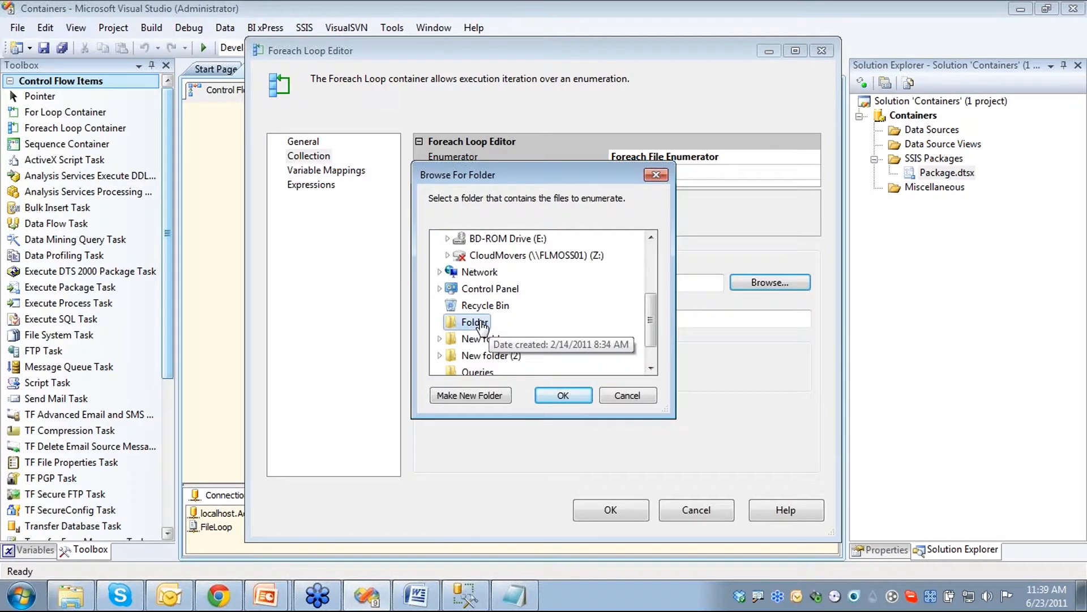
pyautogui.click(563, 396)
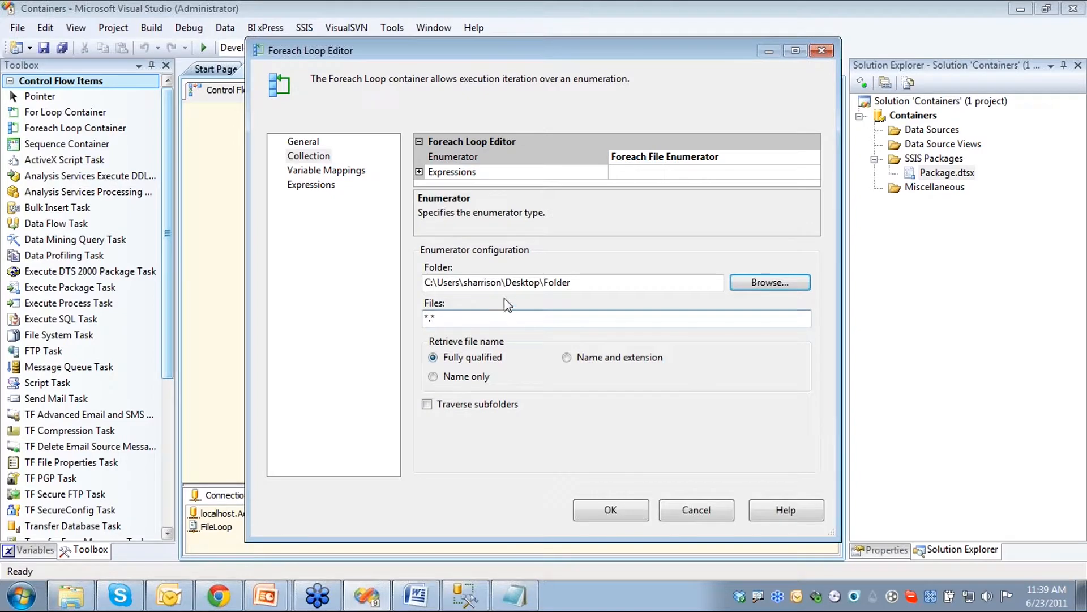
# Set the enumerator's file filter to *.txt and try the Traverse subfolders option, leaving it off
pyautogui.click(469, 316)
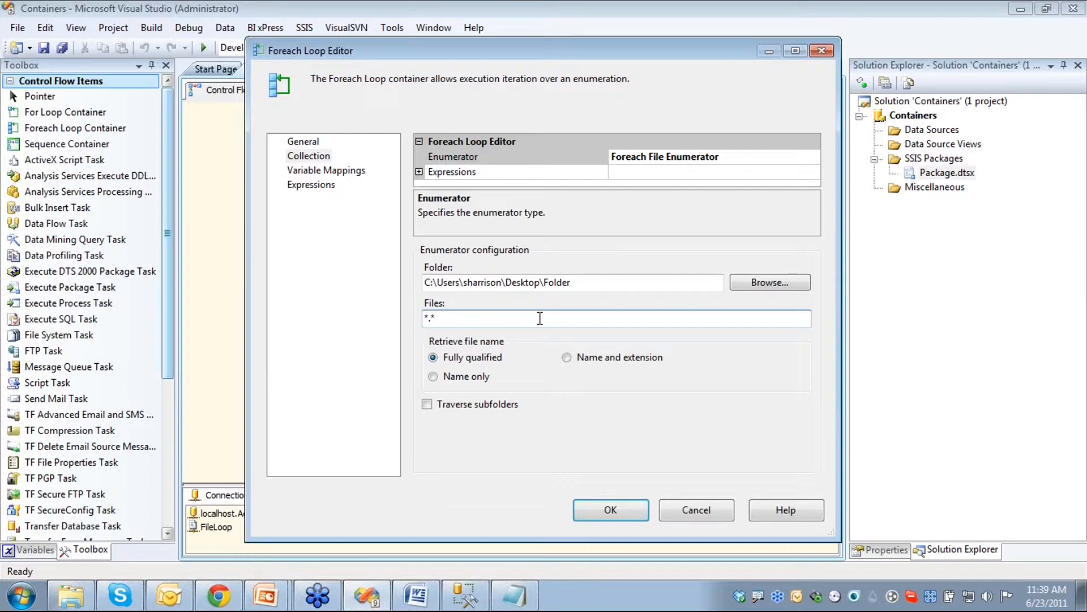
pyautogui.click(592, 288)
pyautogui.write('txt')
pyautogui.click(452, 406)
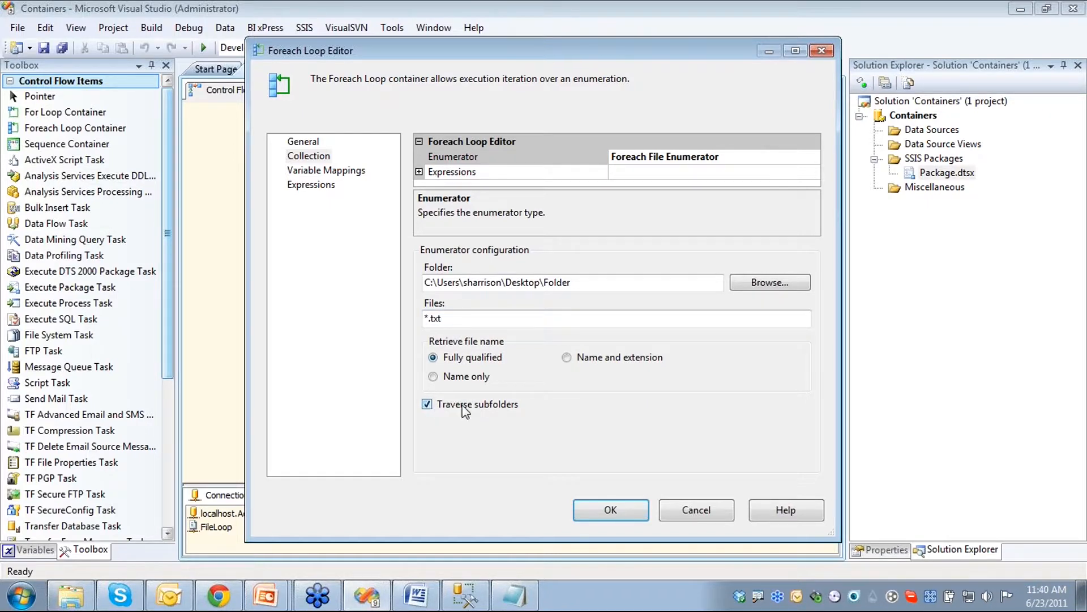
pyautogui.click(427, 406)
# Map the loop's collection value to a new package-level String variable named strFilePath with an empty value, and accept the container settings
pyautogui.click(339, 171)
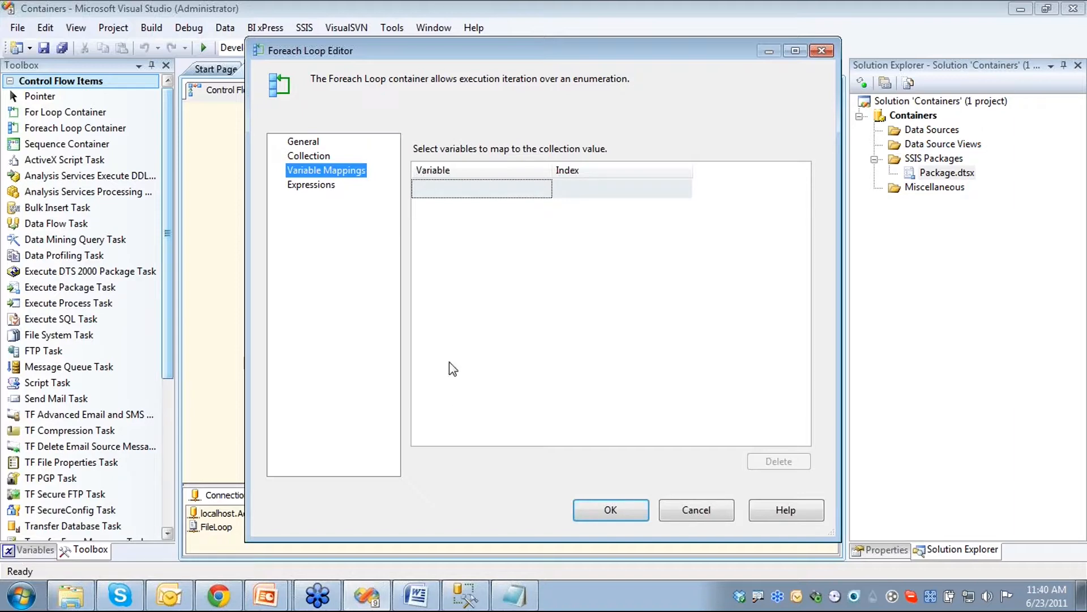
pyautogui.click(497, 191)
pyautogui.click(544, 189)
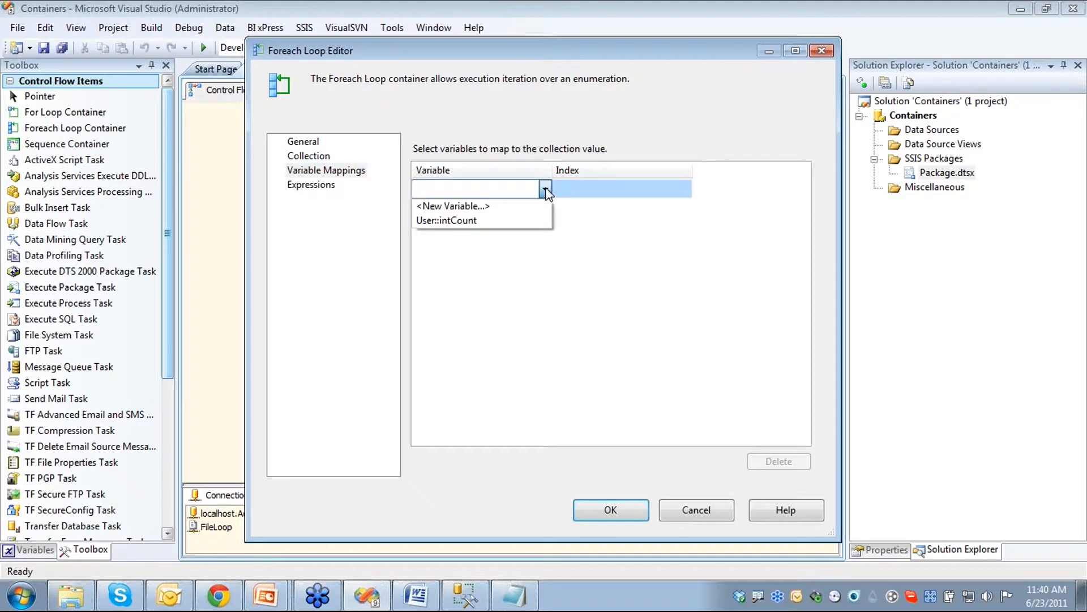
pyautogui.click(451, 207)
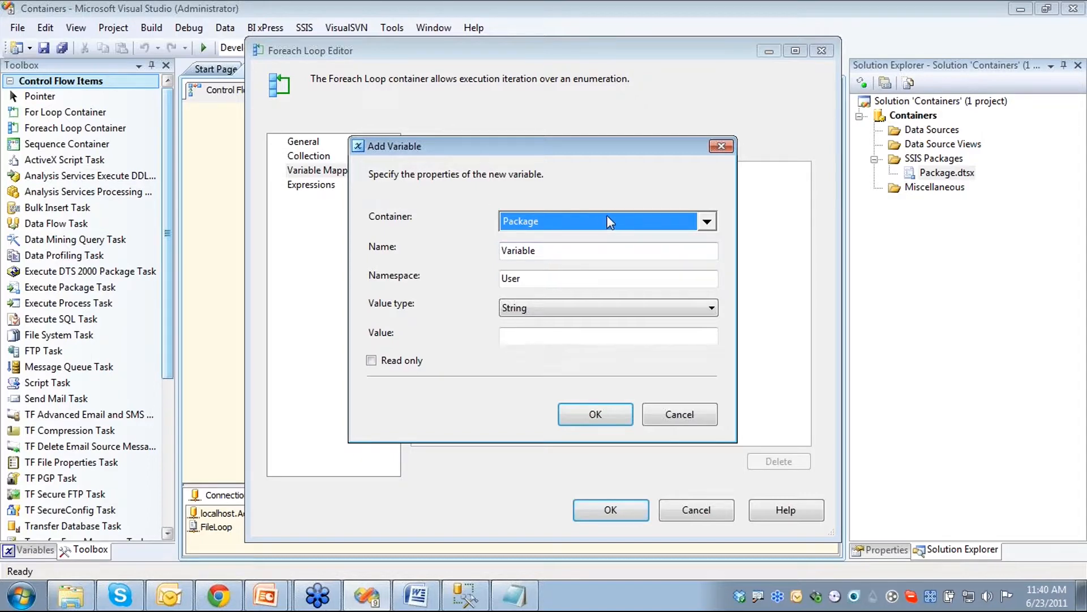
pyautogui.click(707, 222)
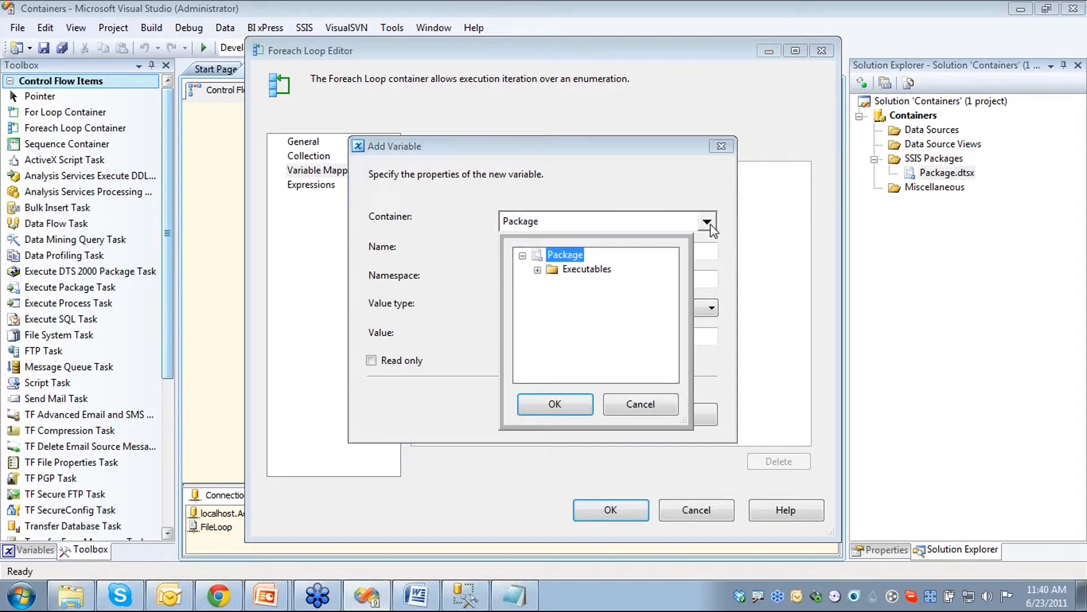
pyautogui.click(659, 403)
pyautogui.click(552, 249)
pyautogui.moveTo(563, 251); pyautogui.dragTo(486, 262)
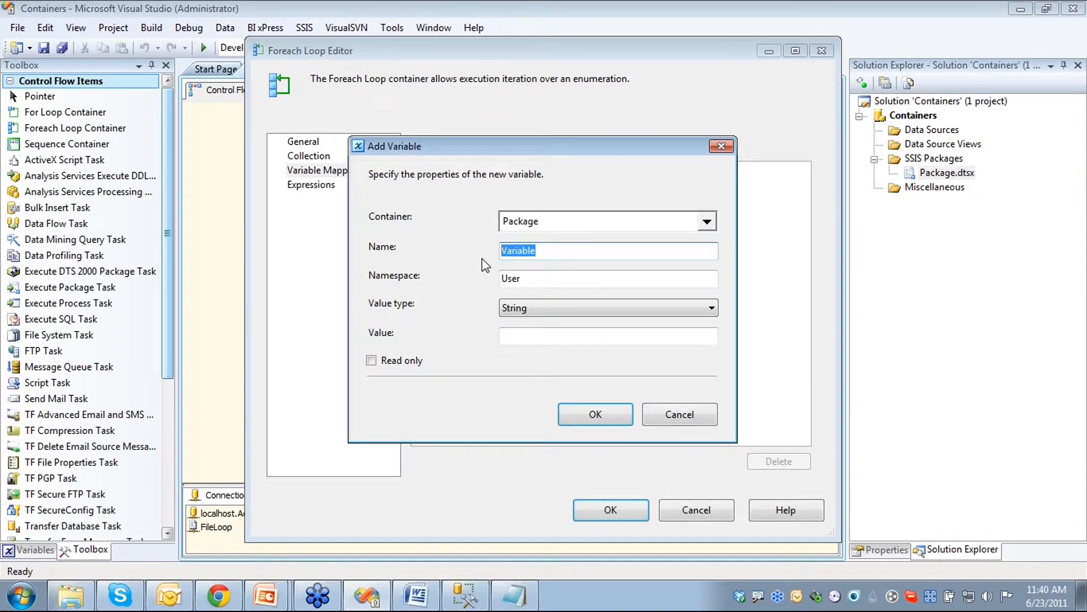
pyautogui.write('strFilePath')
pyautogui.click(507, 336)
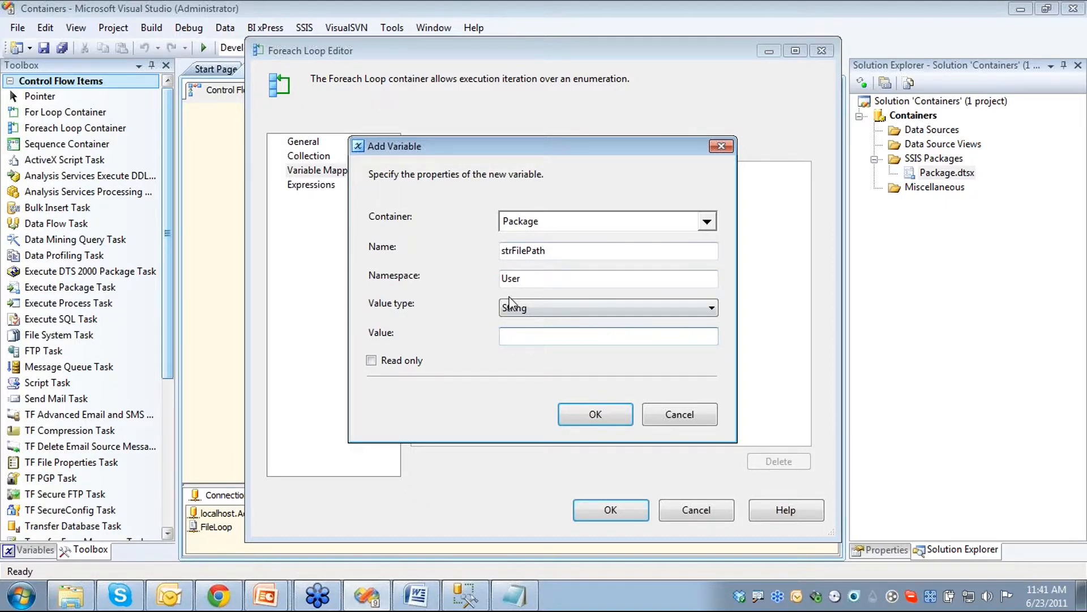
pyautogui.click(616, 418)
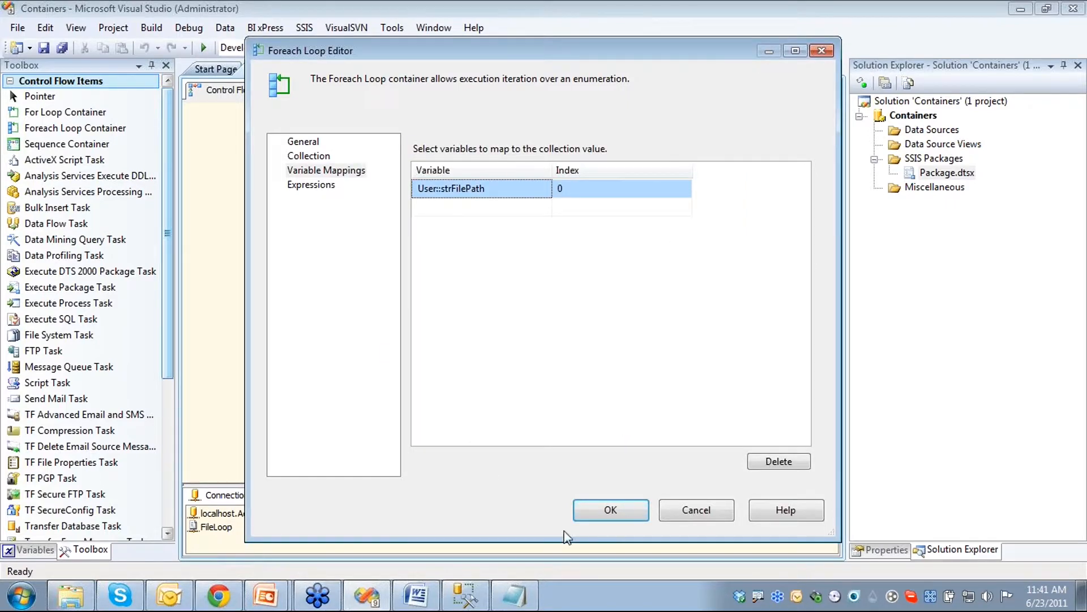
pyautogui.click(610, 511)
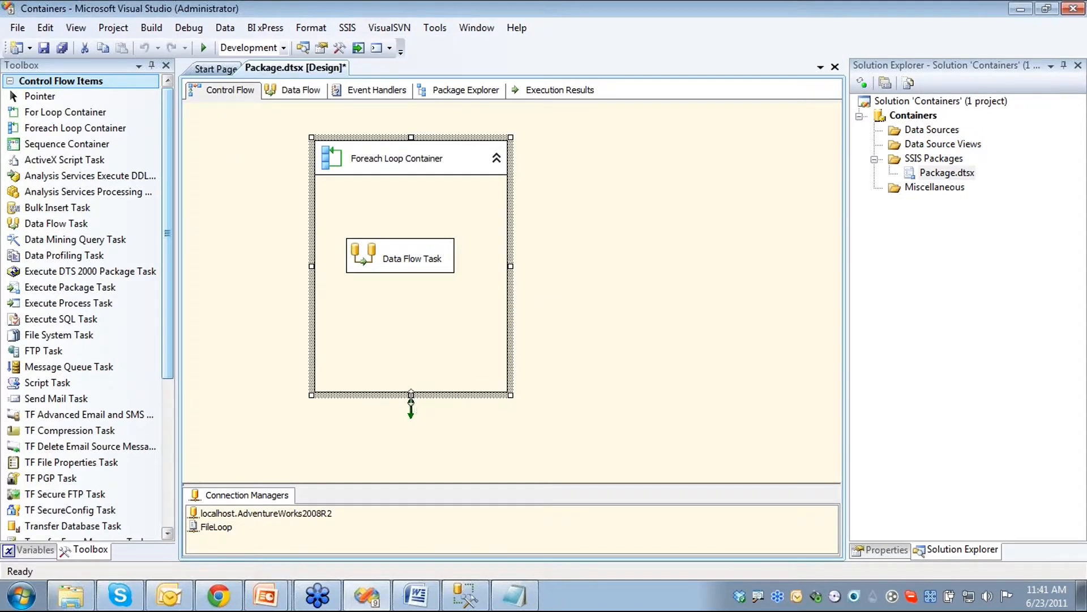
# Shrink the Foreach Loop Container's height to fit closely around the Data Flow Task and move the task up inside it
pyautogui.moveTo(411, 394); pyautogui.dragTo(402, 214)
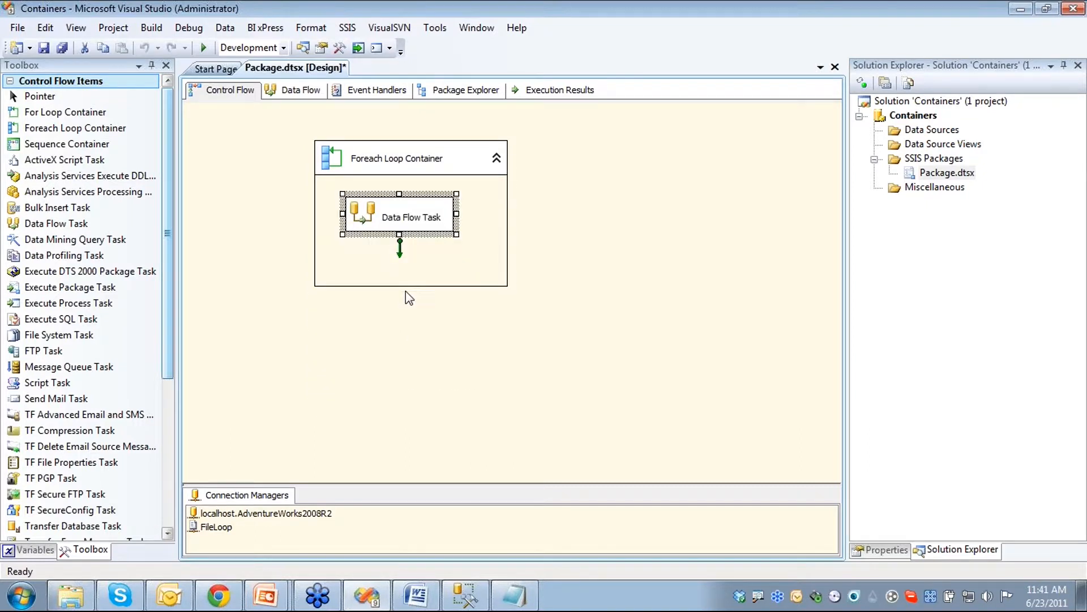
pyautogui.click(401, 285)
pyautogui.moveTo(407, 289); pyautogui.dragTo(400, 261)
pyautogui.click(404, 325)
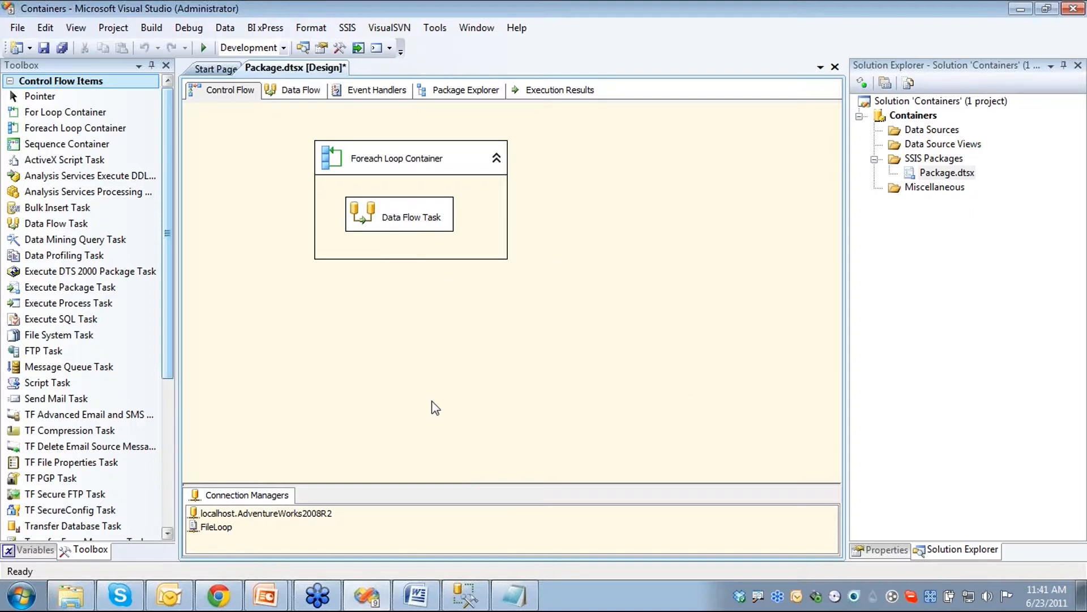
# Add a property expression entry for ConnectionString on the FileLoop connection manager
pyautogui.click(222, 530)
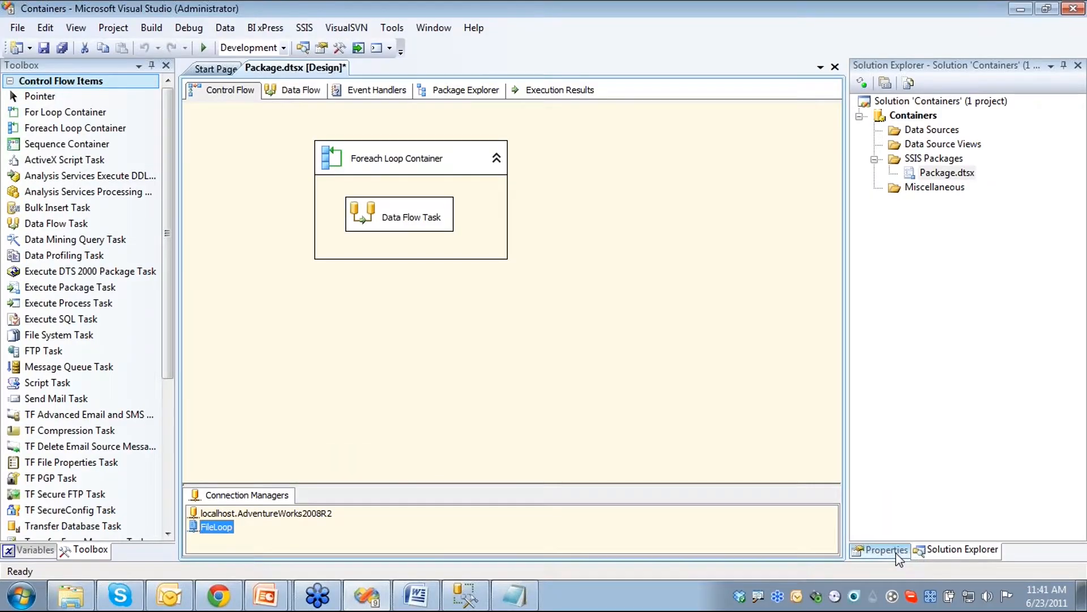
pyautogui.click(896, 553)
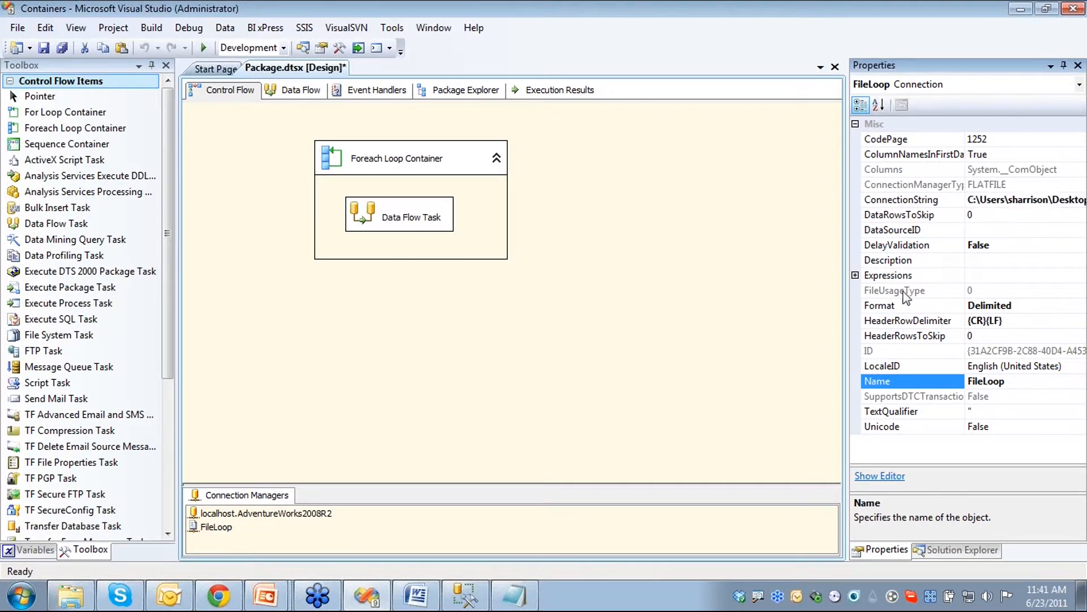
pyautogui.click(937, 277)
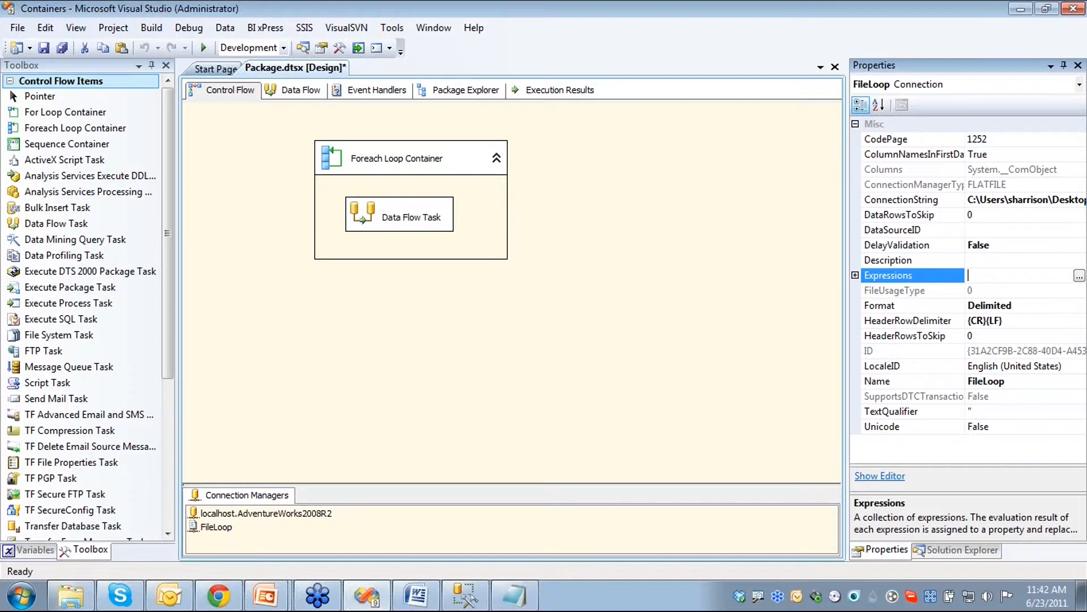
pyautogui.click(1076, 165)
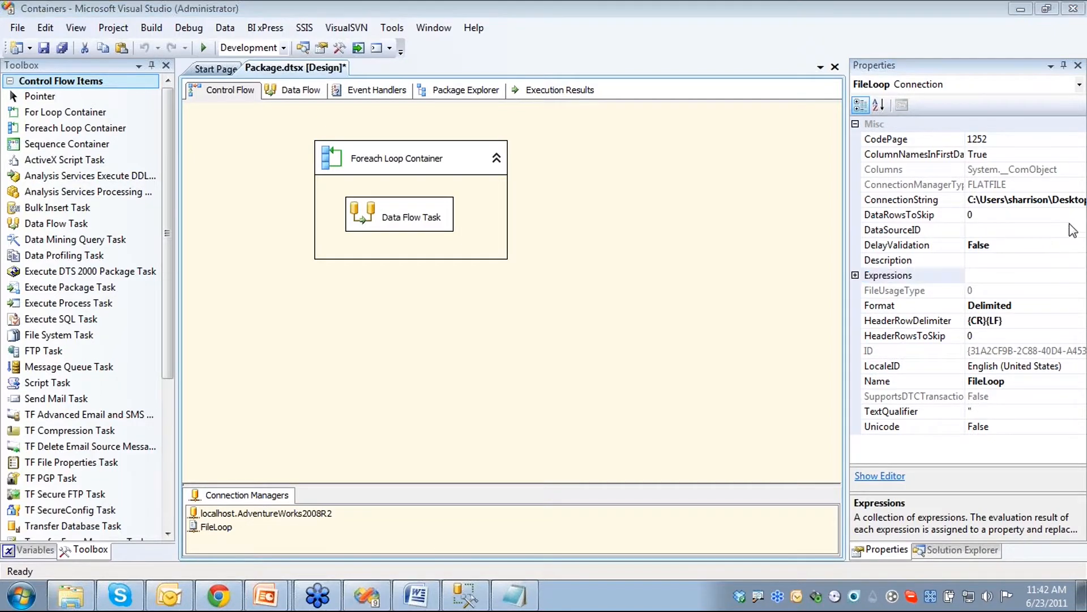
pyautogui.click(1048, 277)
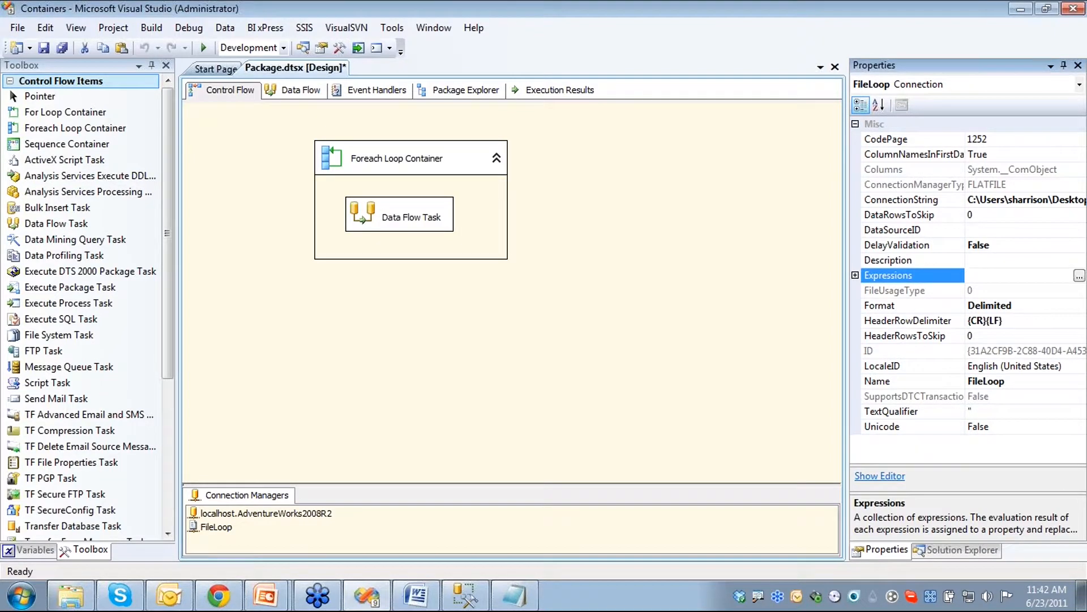
pyautogui.click(1079, 277)
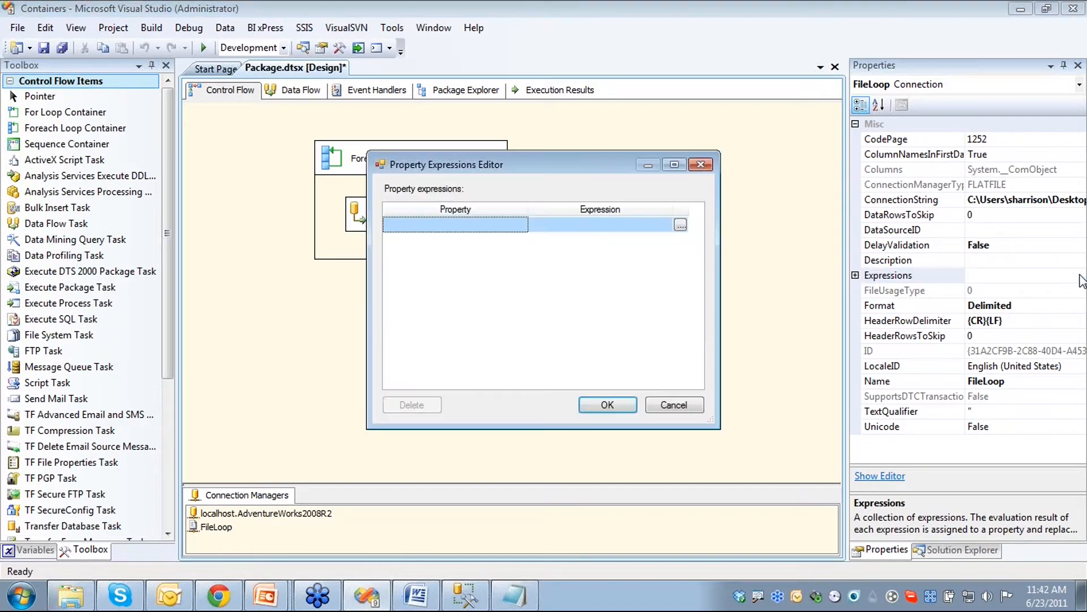
pyautogui.click(494, 226)
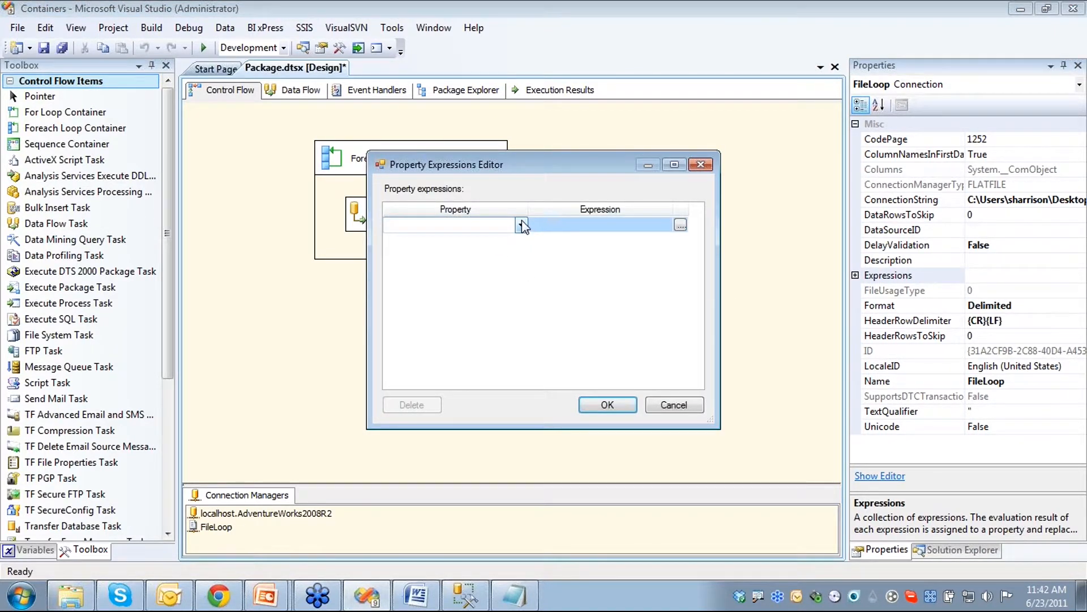
pyautogui.click(522, 226)
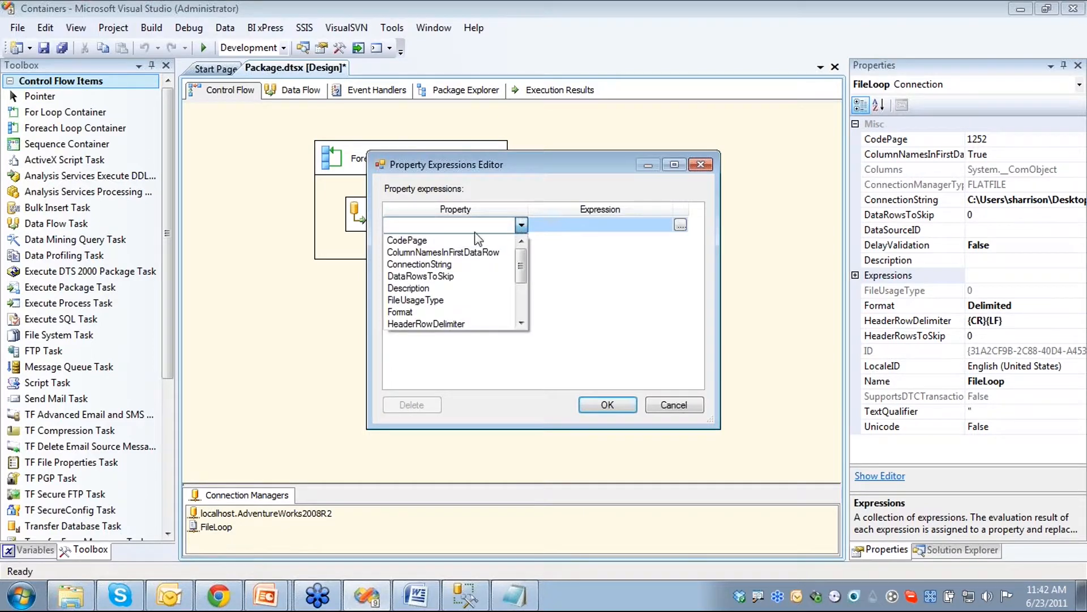
pyautogui.click(408, 265)
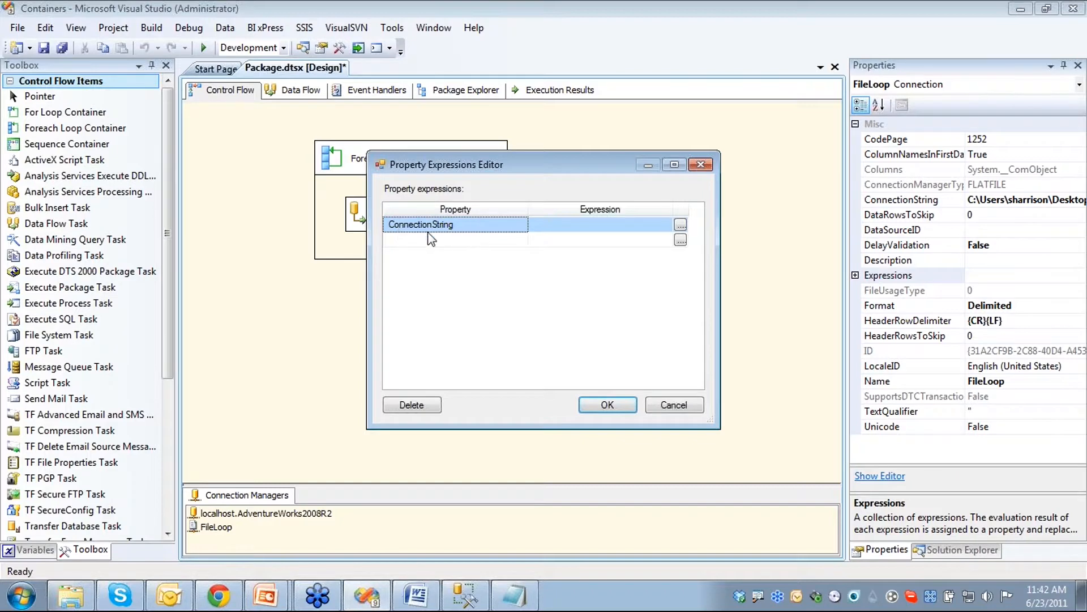
# Build the ConnectionString expression as @[User::strFilePath], evaluate it, and accept the property expression
pyautogui.click(681, 225)
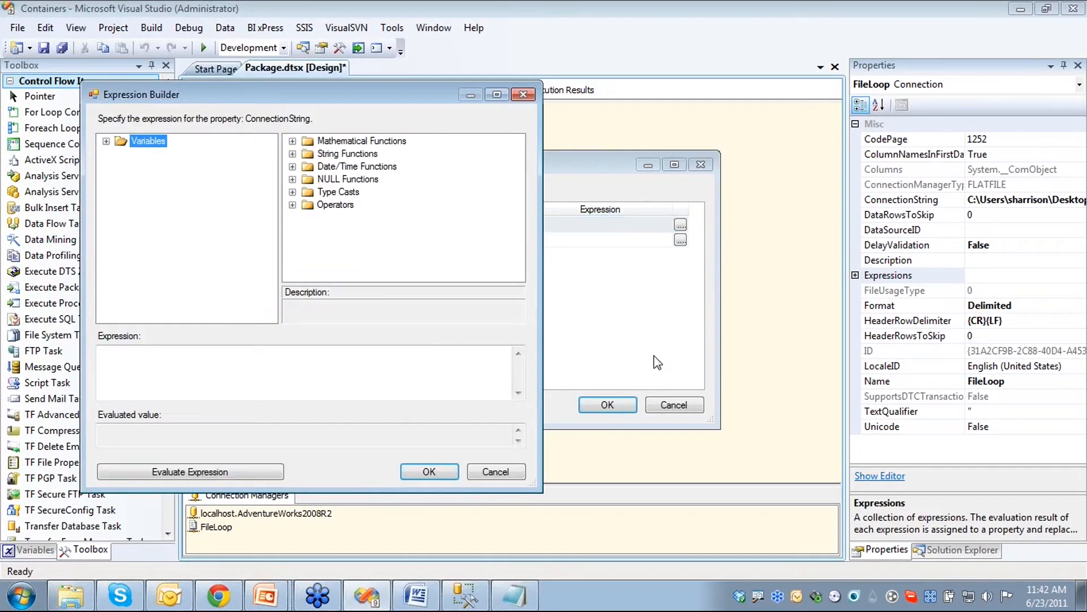
pyautogui.click(106, 142)
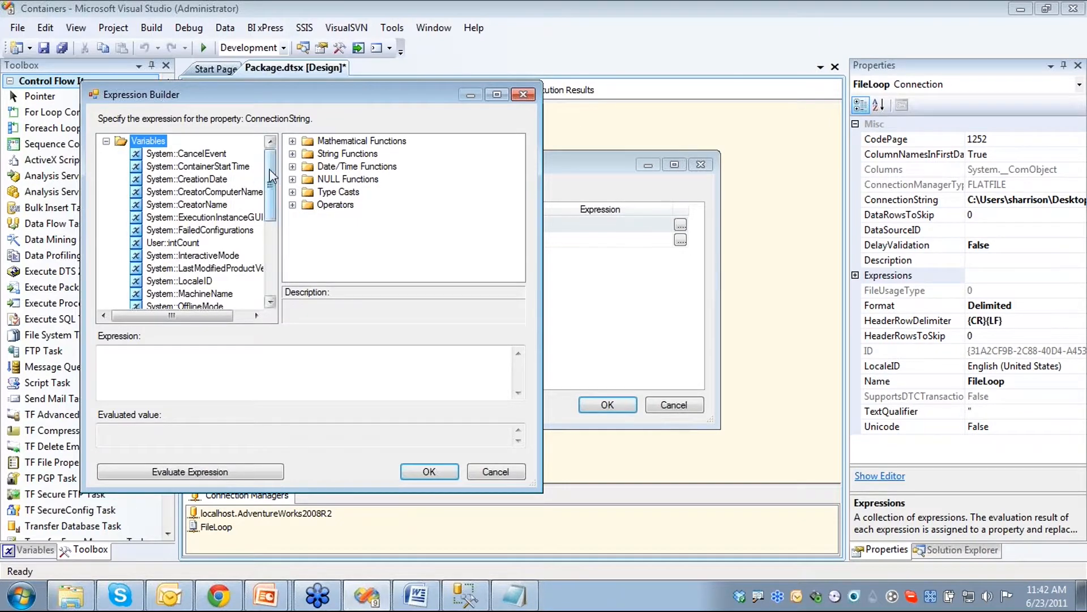
pyautogui.moveTo(270, 169); pyautogui.dragTo(276, 199)
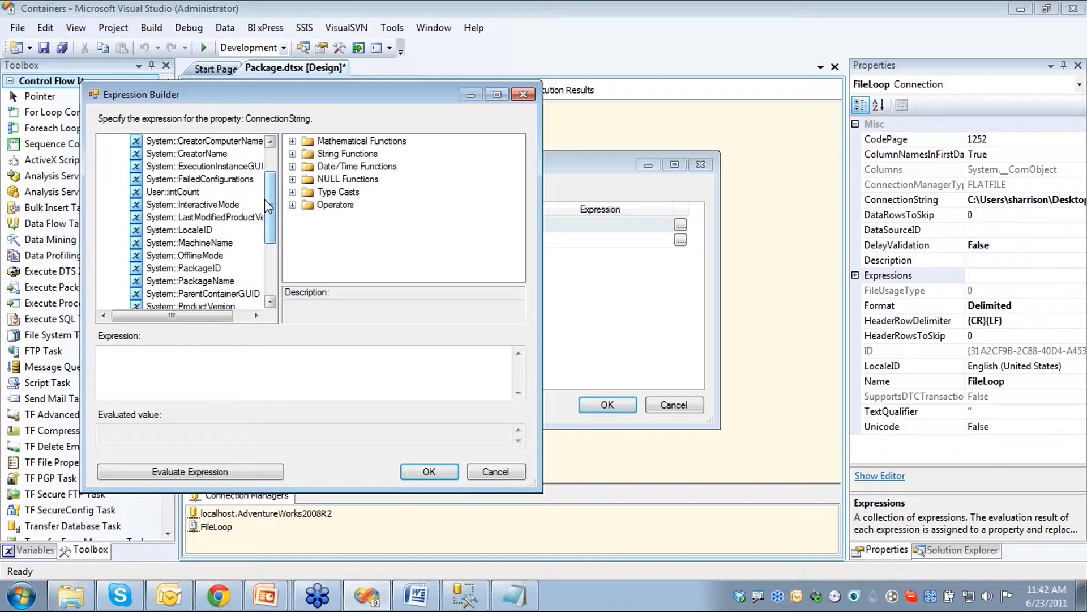
pyautogui.moveTo(265, 200); pyautogui.dragTo(267, 226)
pyautogui.click(180, 269)
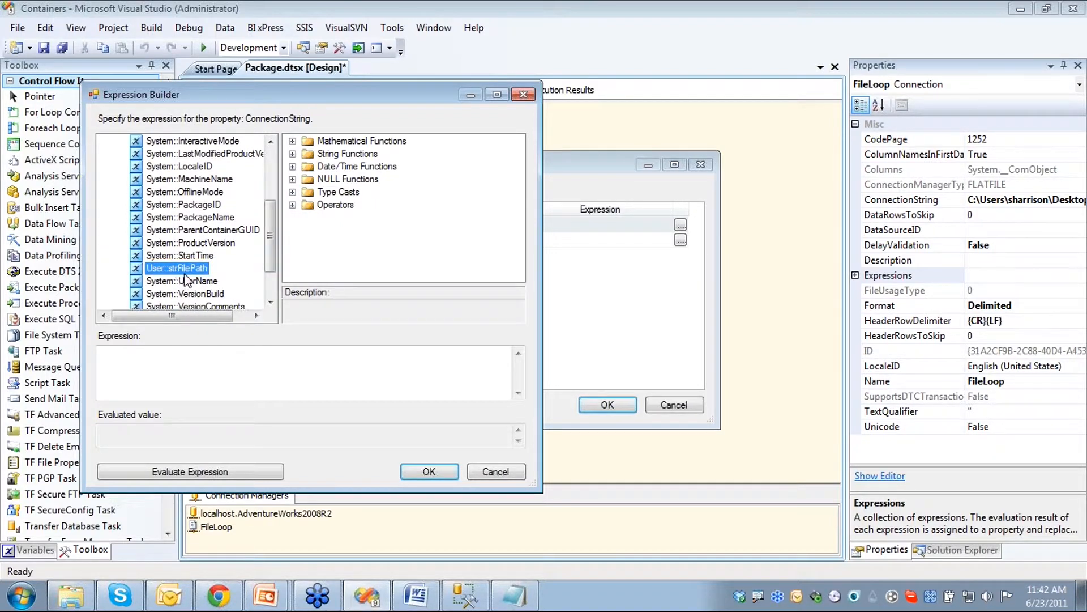
pyautogui.moveTo(184, 277); pyautogui.dragTo(199, 373)
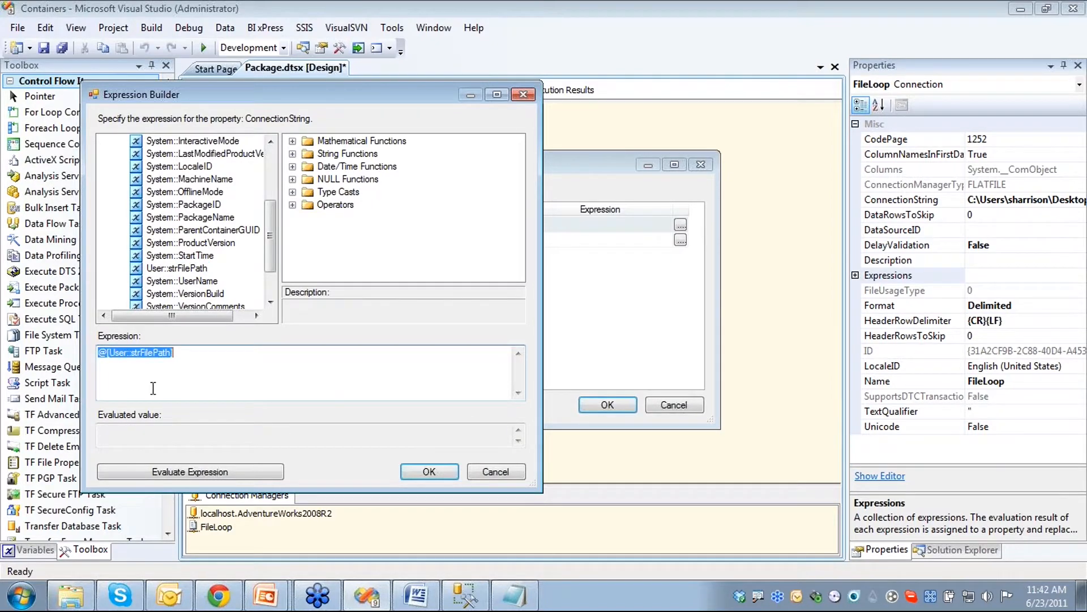
pyautogui.click(191, 475)
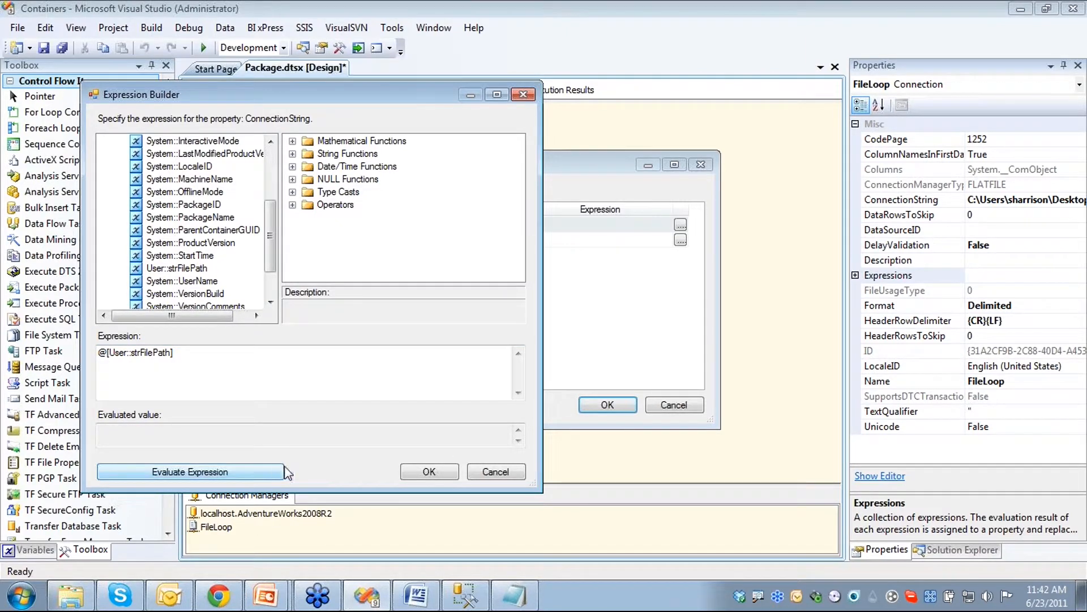
pyautogui.click(434, 473)
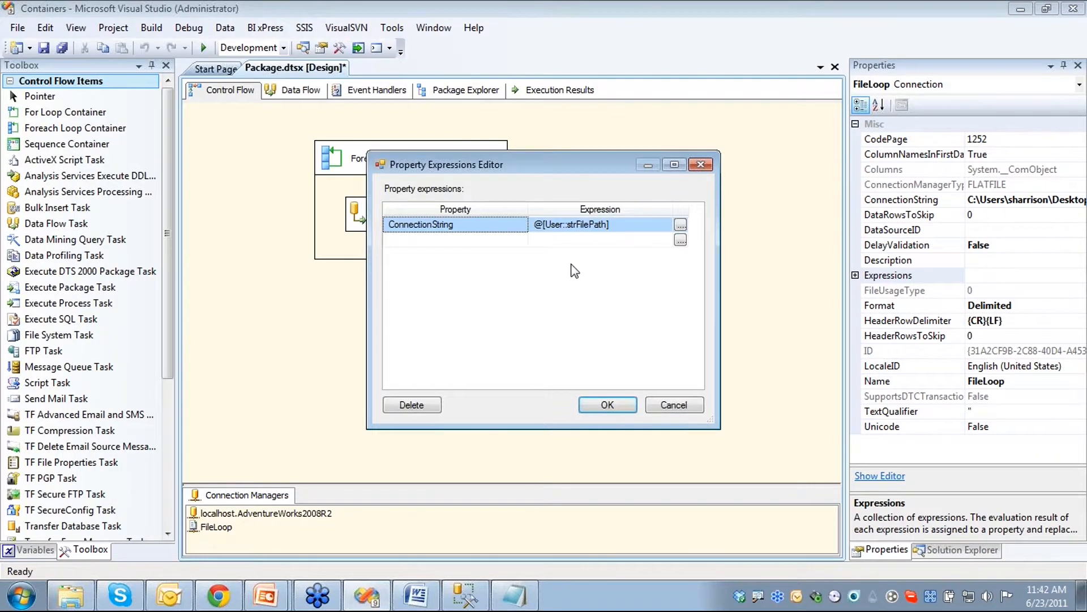
pyautogui.click(599, 406)
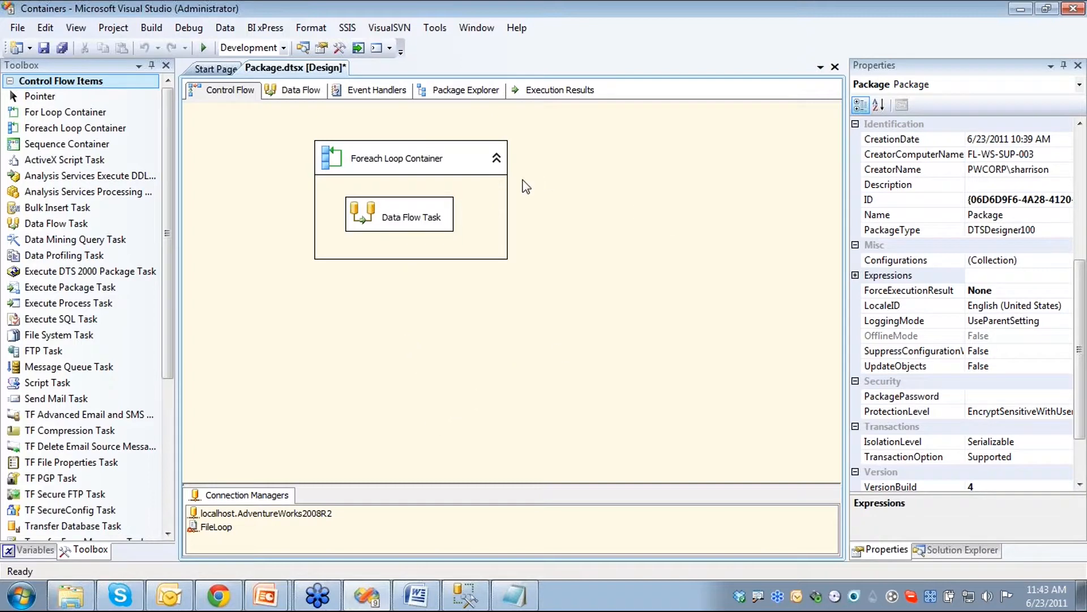
# Enable a breakpoint on the Foreach Loop Container at the beginning of every iteration of the loop
pyautogui.click(460, 160)
pyautogui.rightClick(460, 158)
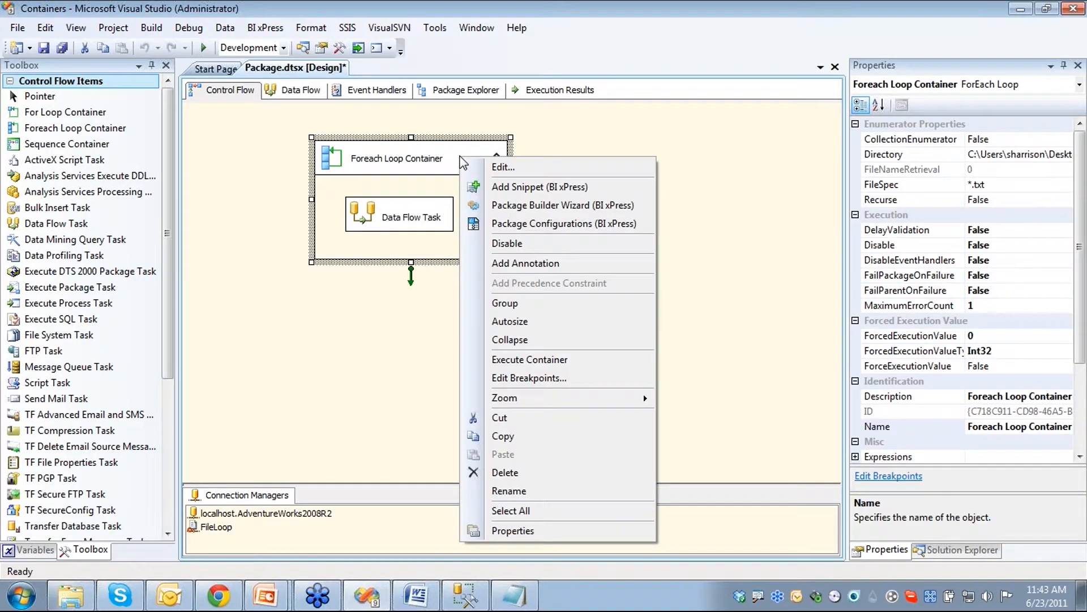
pyautogui.click(520, 380)
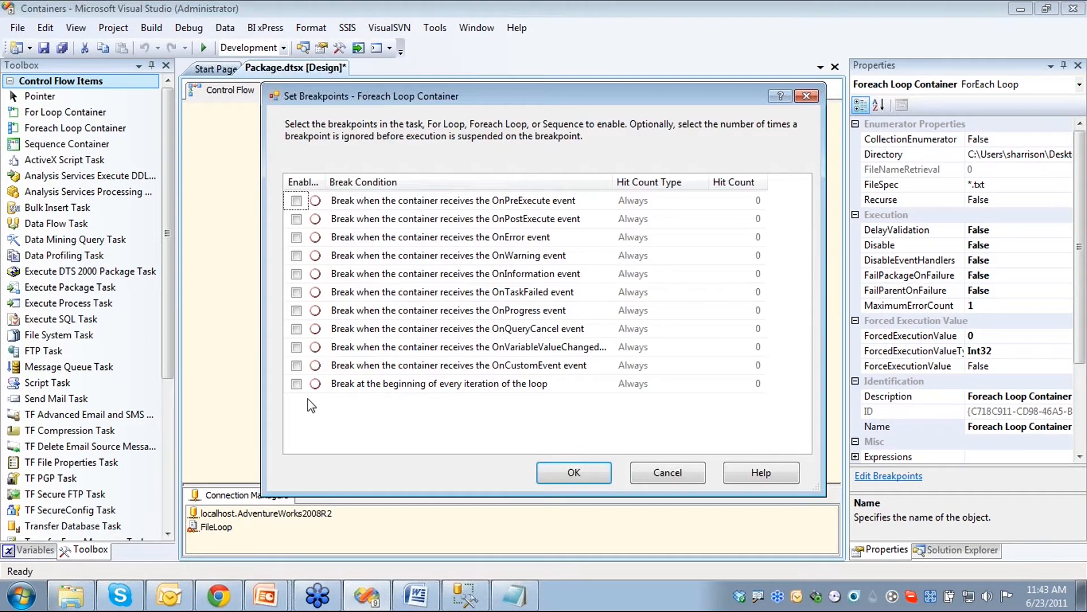
pyautogui.click(296, 384)
pyautogui.click(578, 481)
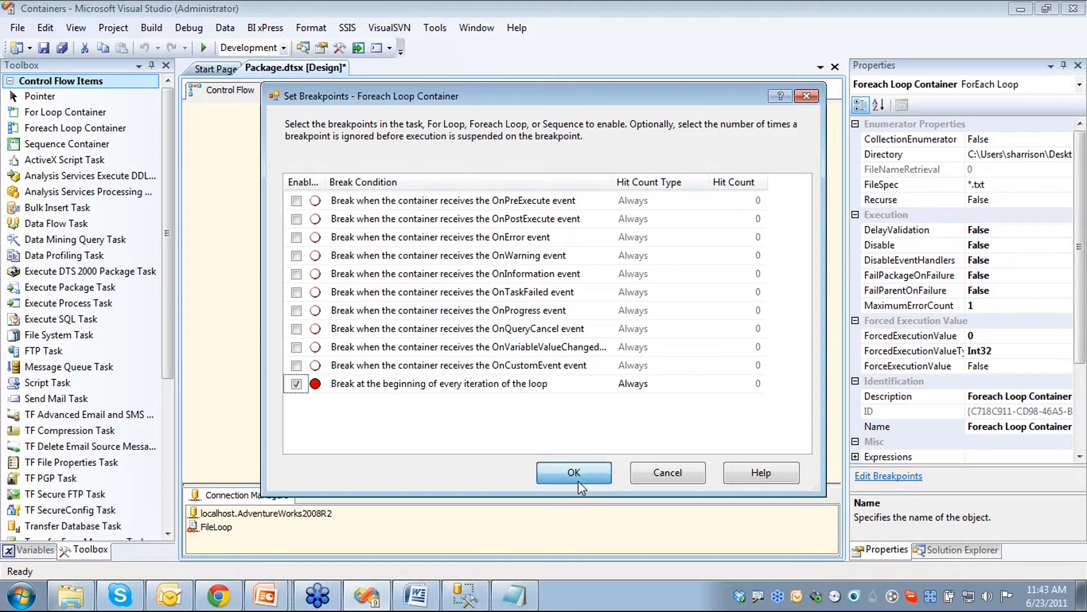
pyautogui.click(627, 218)
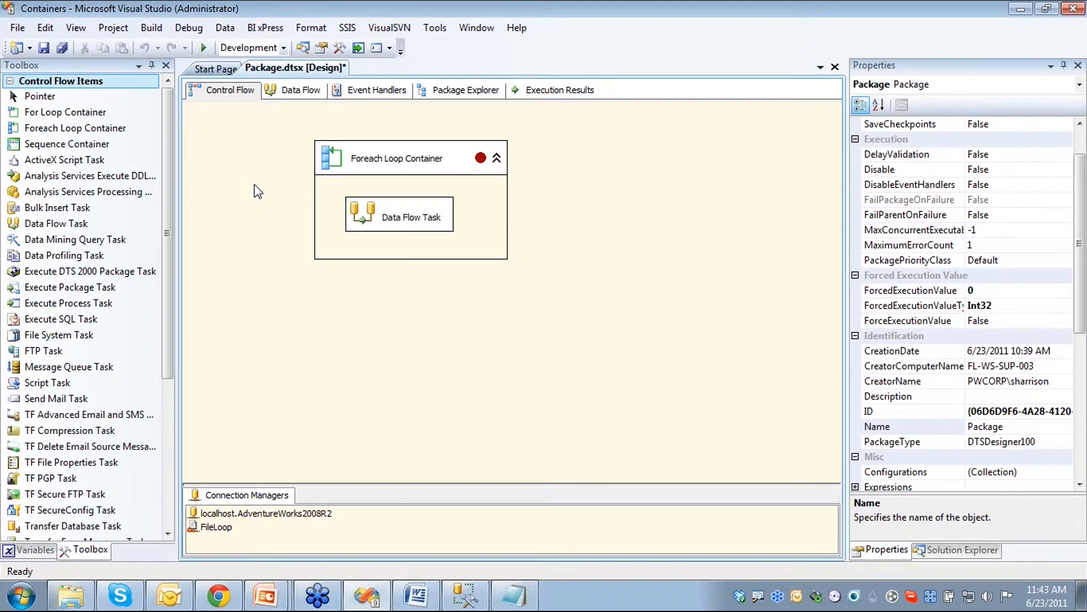
pyautogui.click(954, 550)
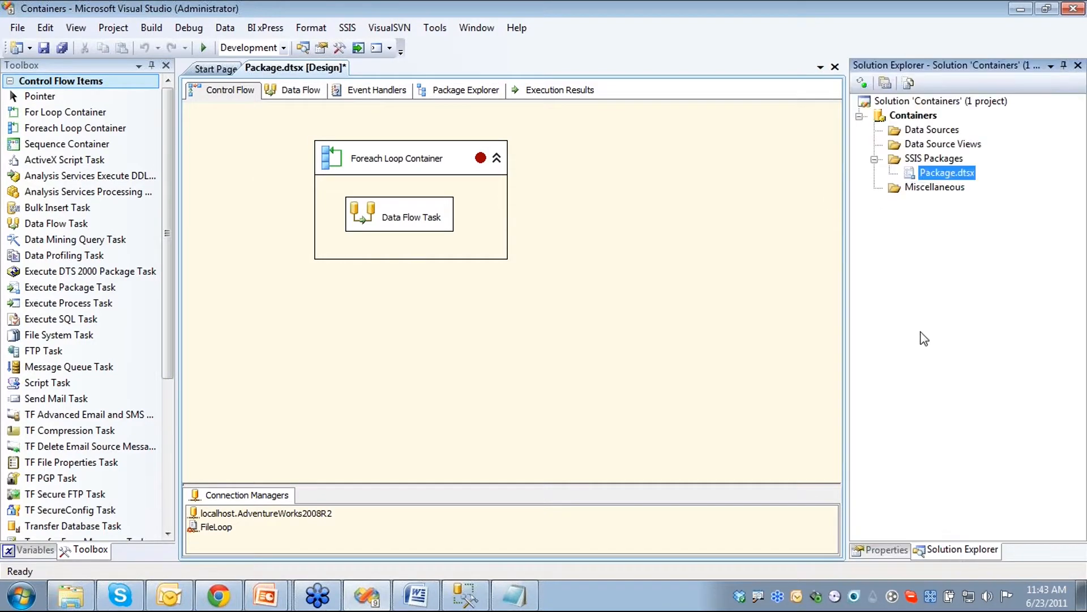
# Set the error and truncation handling of all Flat File Source columns to Ignore failure, accept the change, and return to the control flow
pyautogui.doubleClick(351, 209)
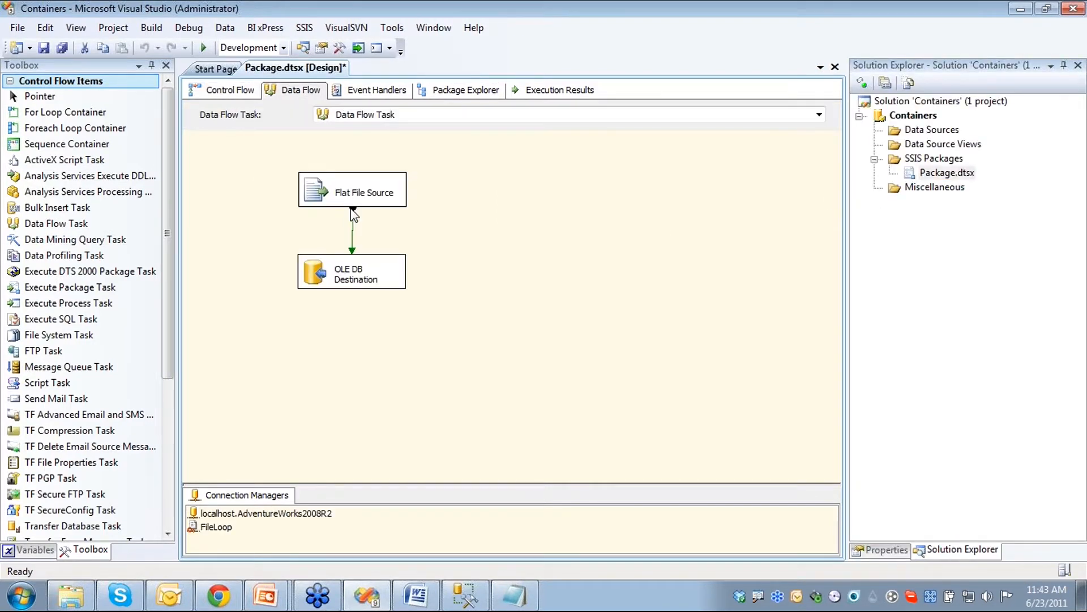
pyautogui.doubleClick(313, 191)
pyautogui.click(270, 129)
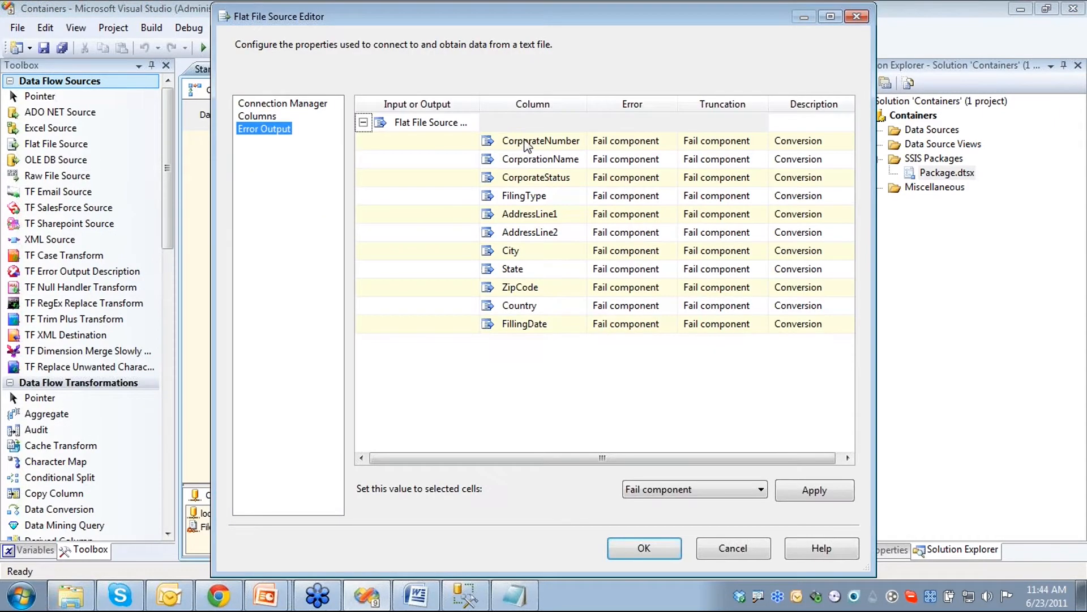
pyautogui.moveTo(524, 141); pyautogui.dragTo(739, 329)
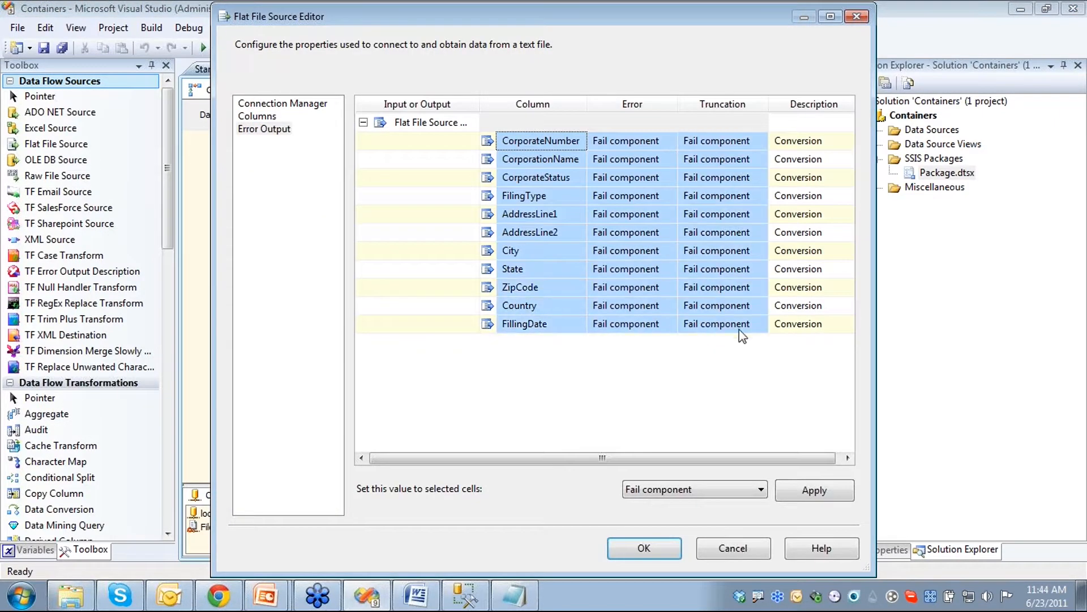
pyautogui.click(680, 490)
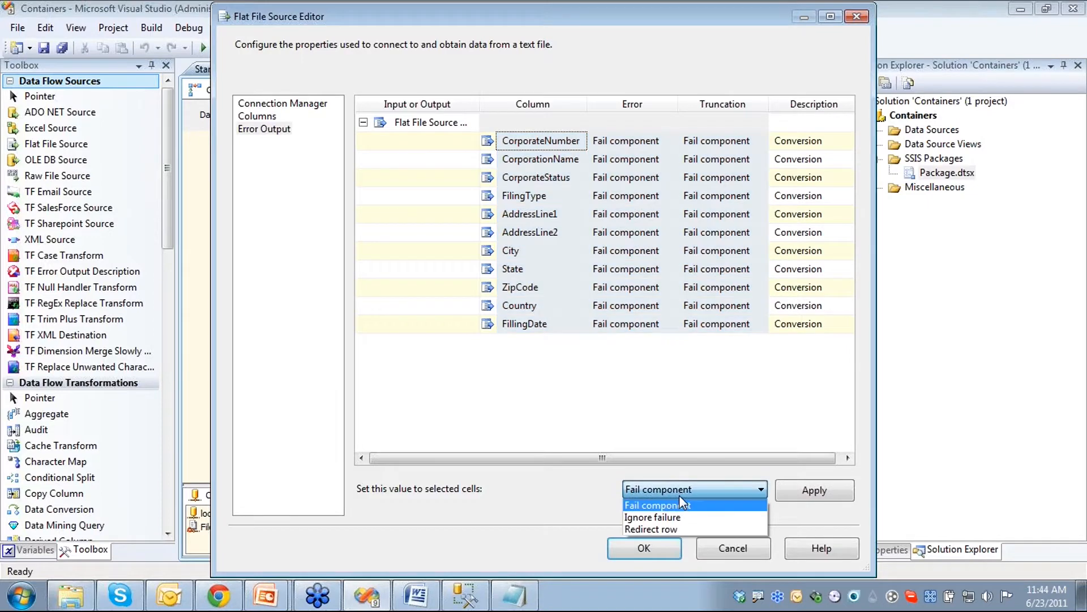
pyautogui.click(659, 518)
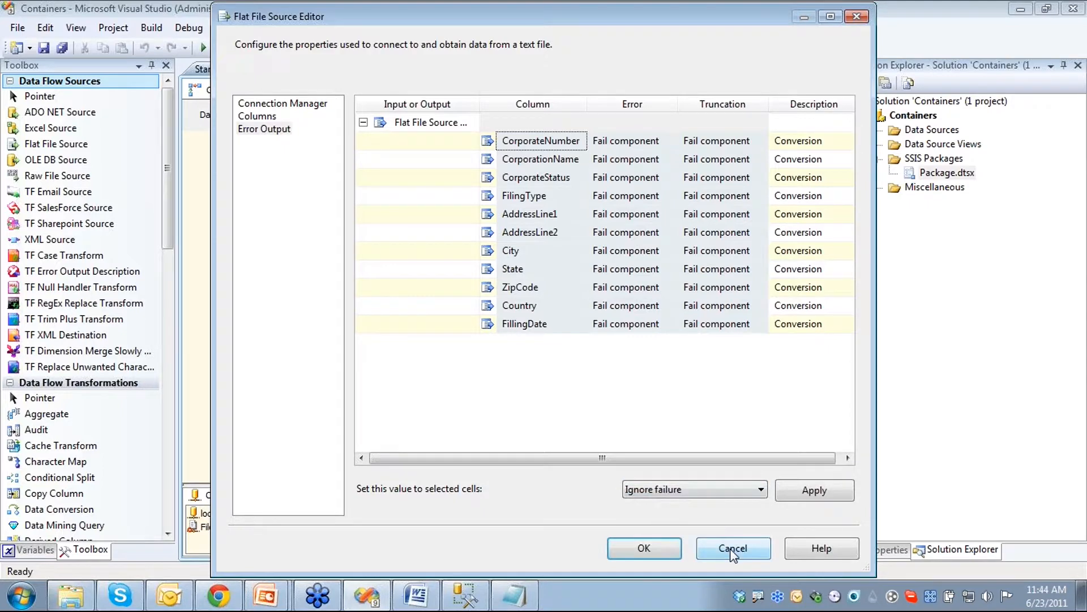
pyautogui.click(802, 490)
pyautogui.click(644, 548)
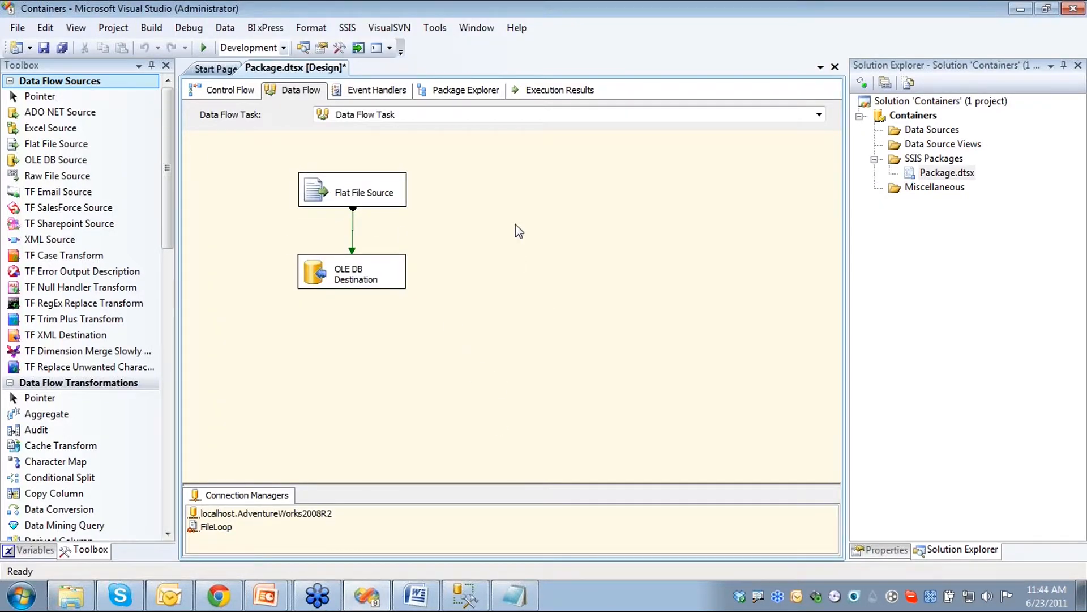
pyautogui.click(229, 89)
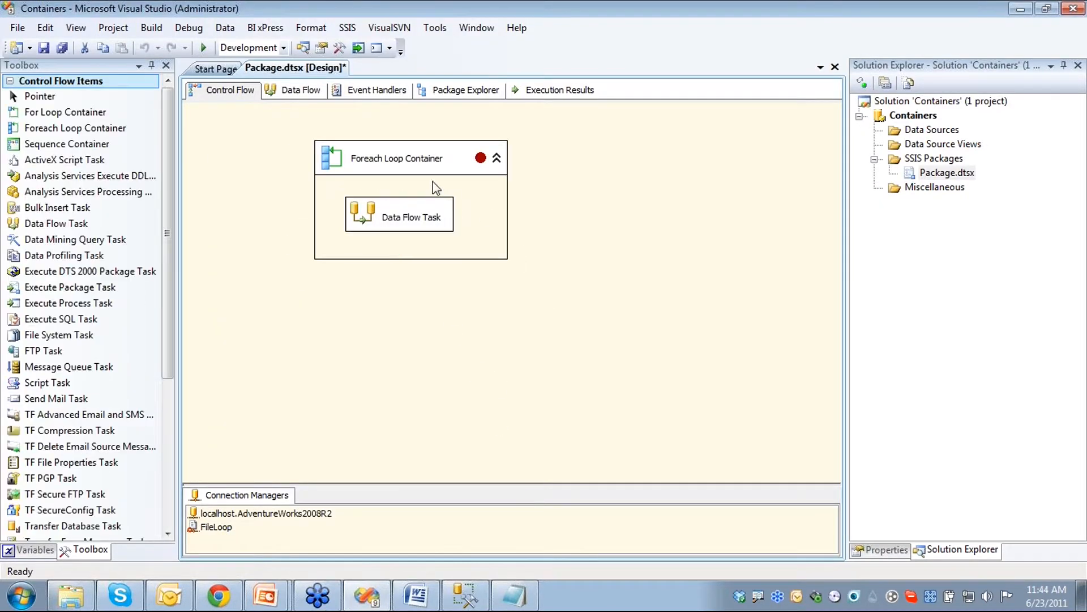
pyautogui.rightClick(906, 173)
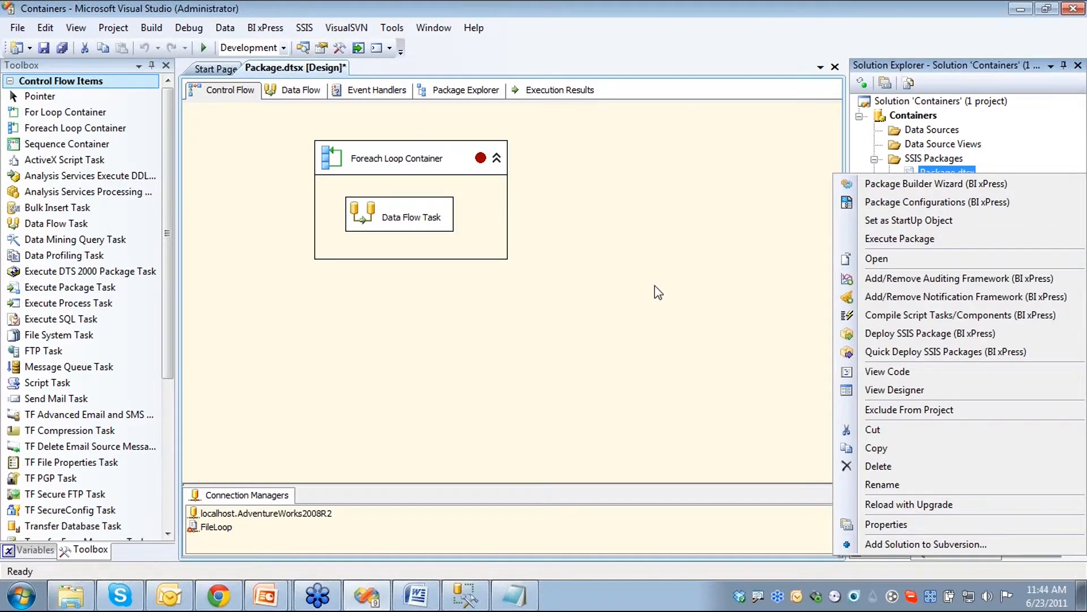
pyautogui.click(674, 237)
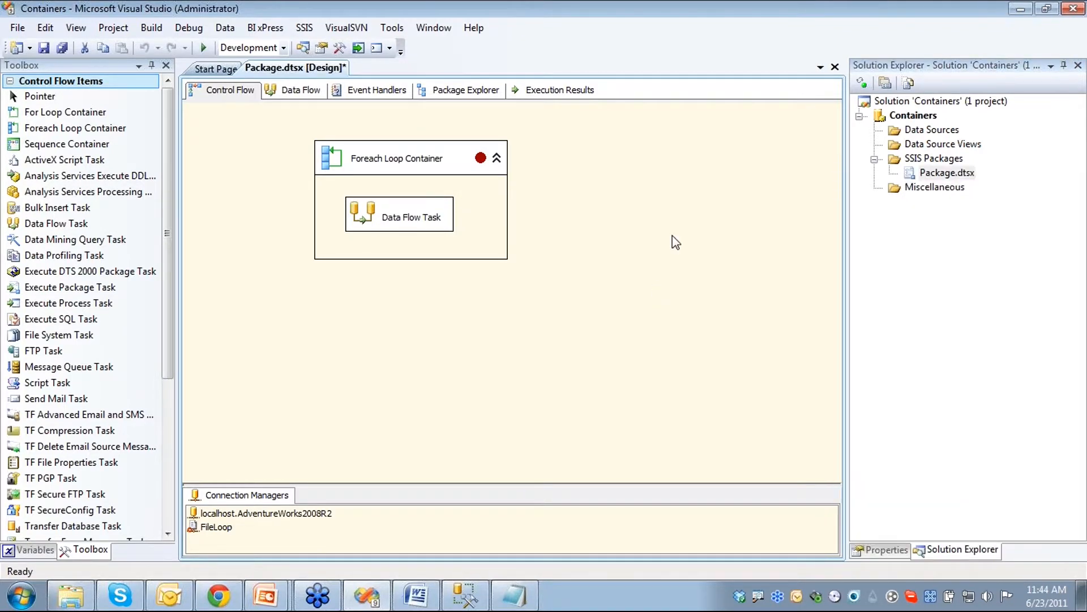
pyautogui.rightClick(364, 159)
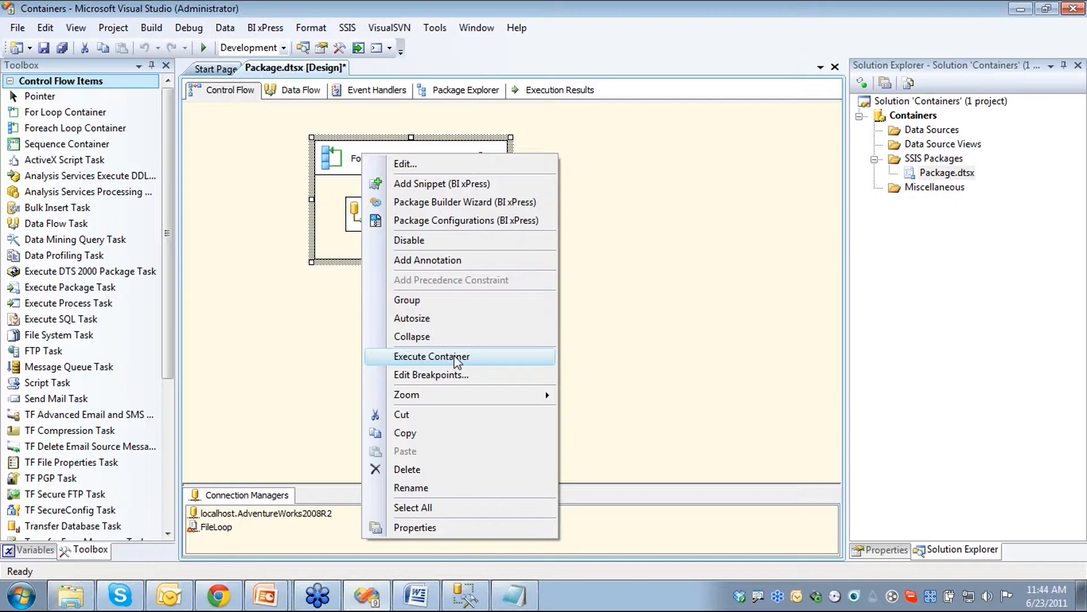
pyautogui.click(646, 291)
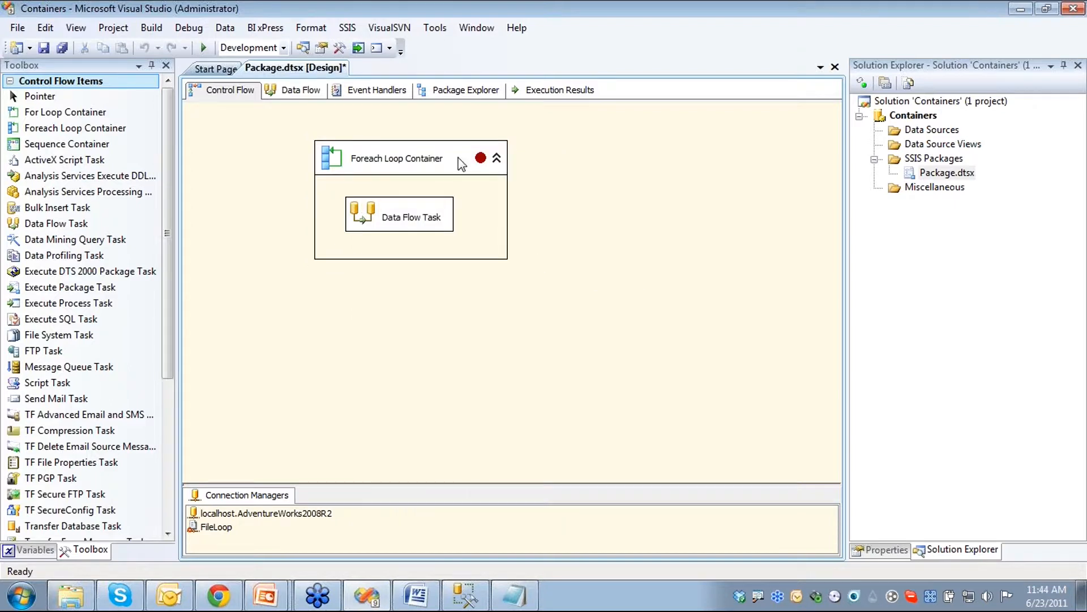
pyautogui.rightClick(377, 163)
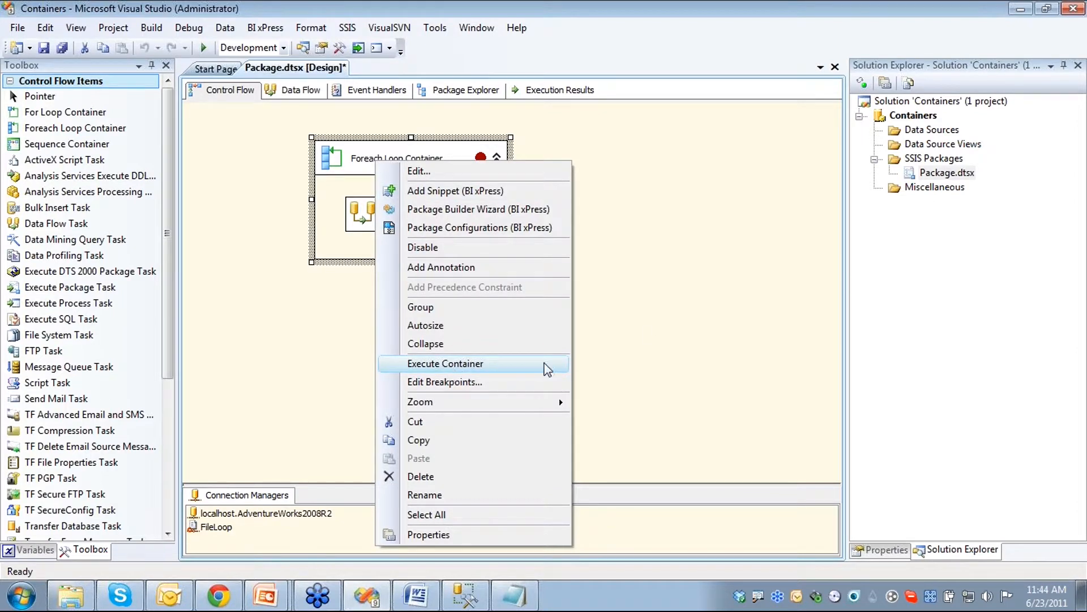
pyautogui.click(684, 301)
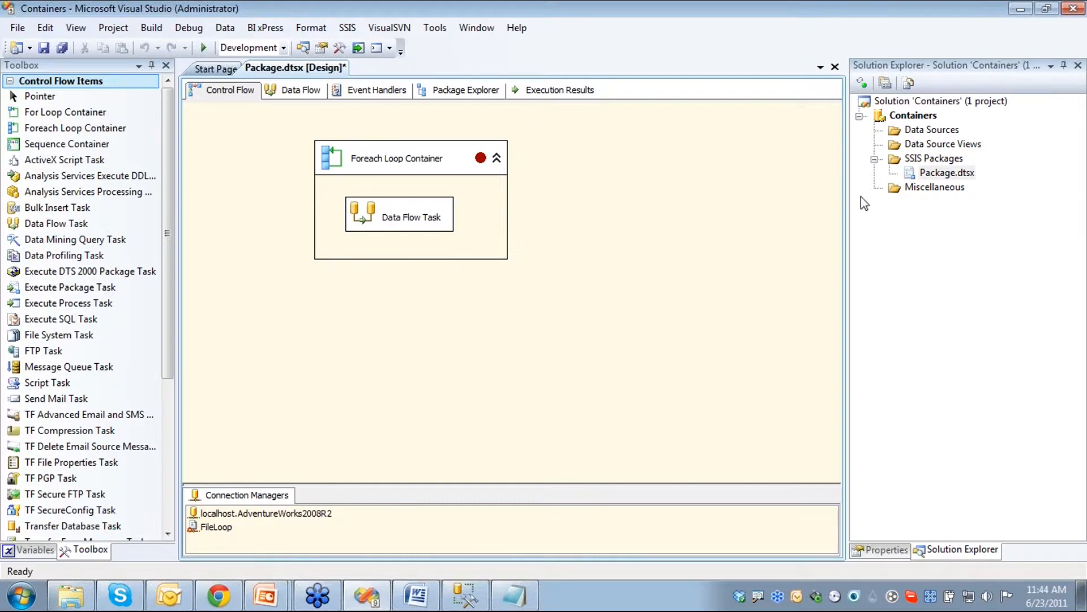
# Execute Package.dtsx and delete the User::intCount entries from the watch list
pyautogui.rightClick(952, 173)
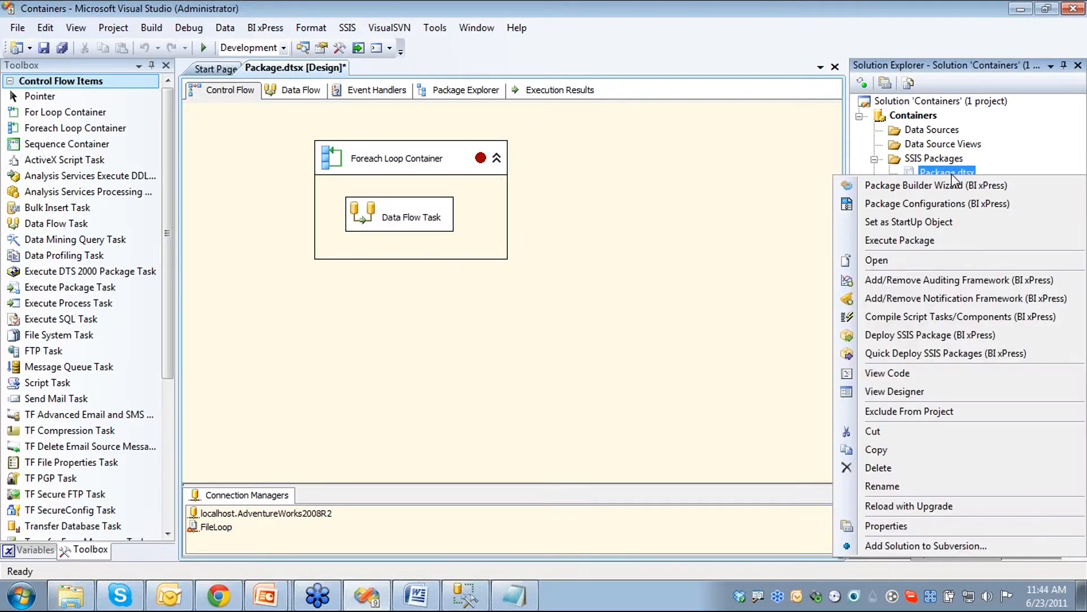
pyautogui.click(913, 245)
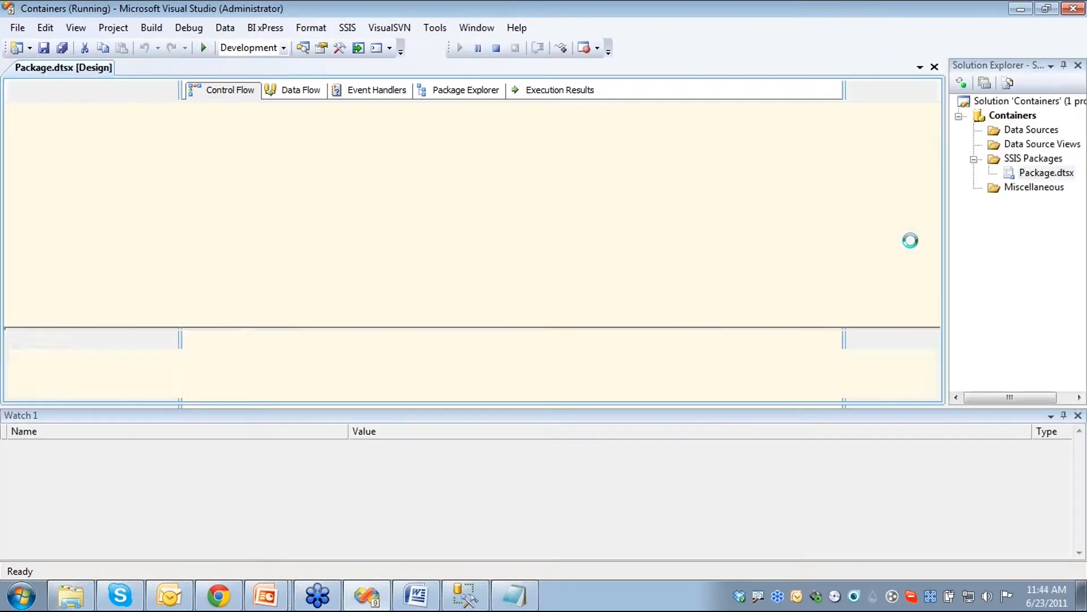
pyautogui.click(108, 447)
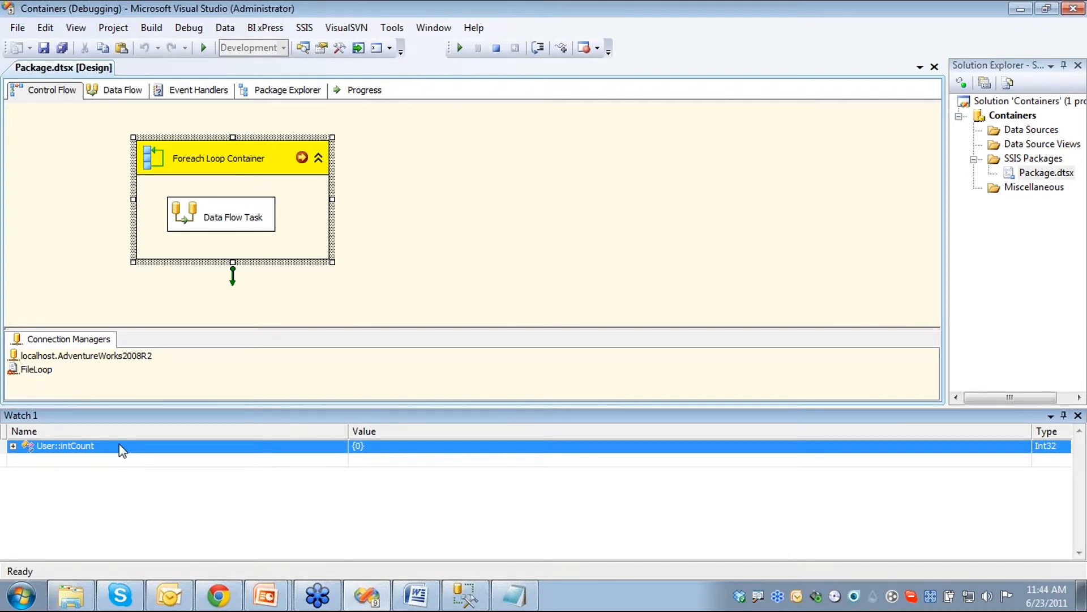
pyautogui.moveTo(123, 446); pyautogui.dragTo(52, 450)
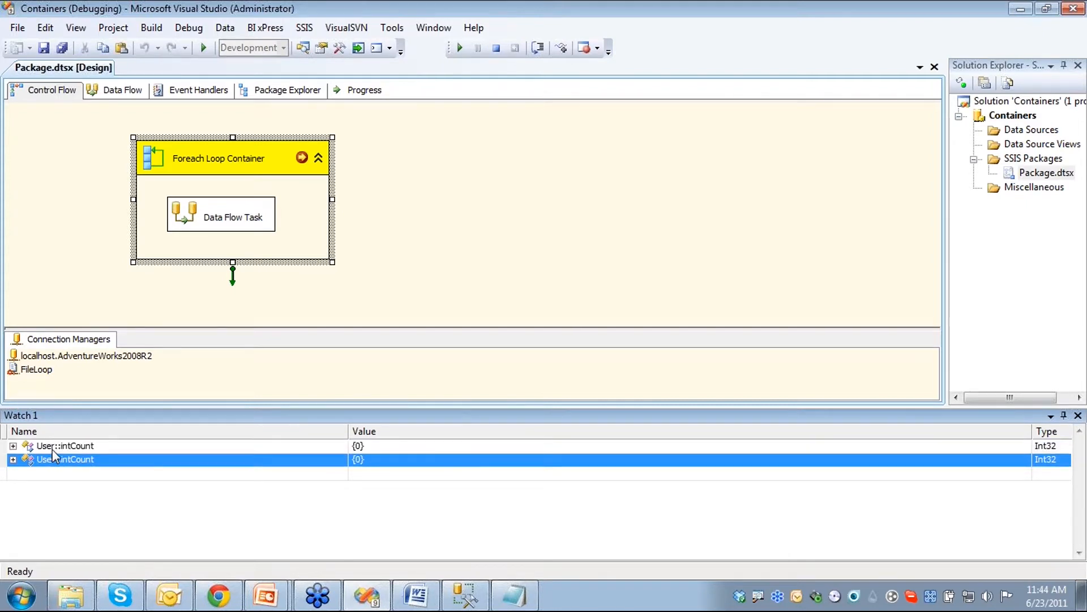
pyautogui.rightClick(91, 460)
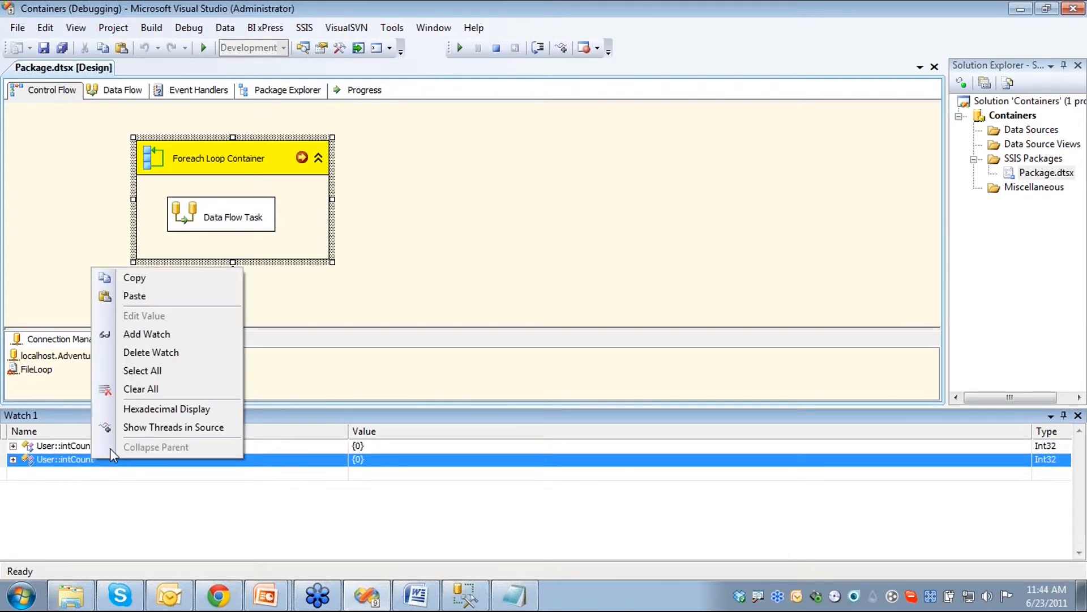
pyautogui.click(144, 352)
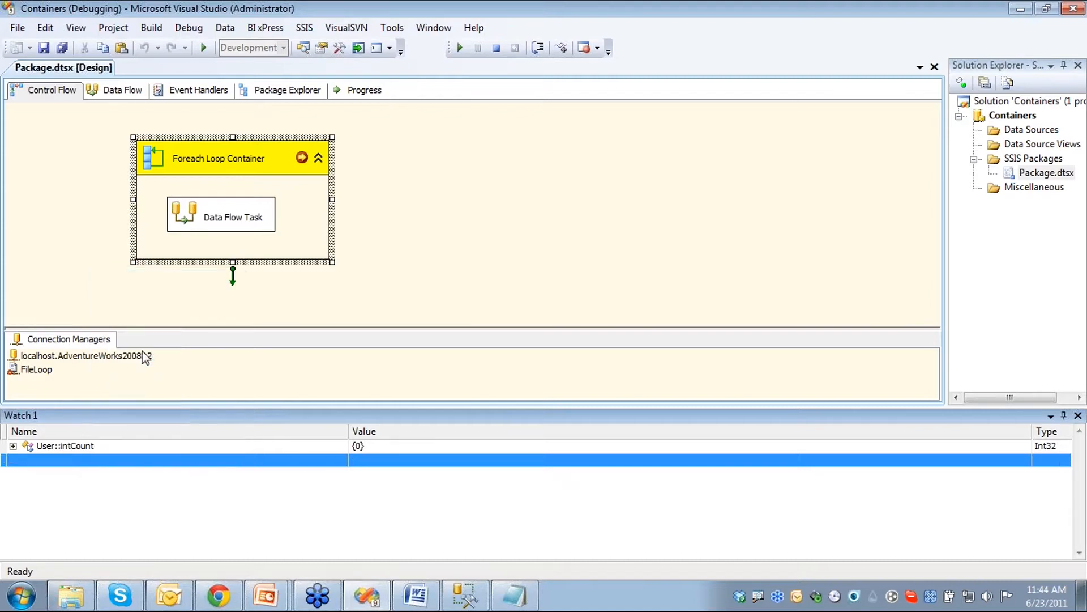
pyautogui.rightClick(100, 451)
pyautogui.click(155, 342)
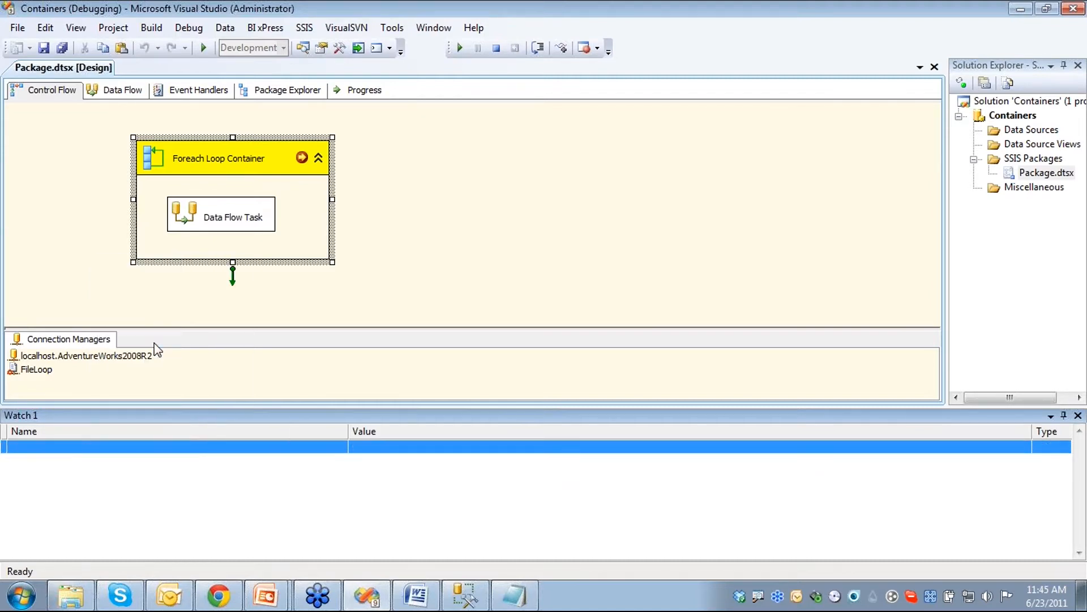
# Add a watch on the strFilePath variable while execution is paused at the loop breakpoint
pyautogui.click(150, 448)
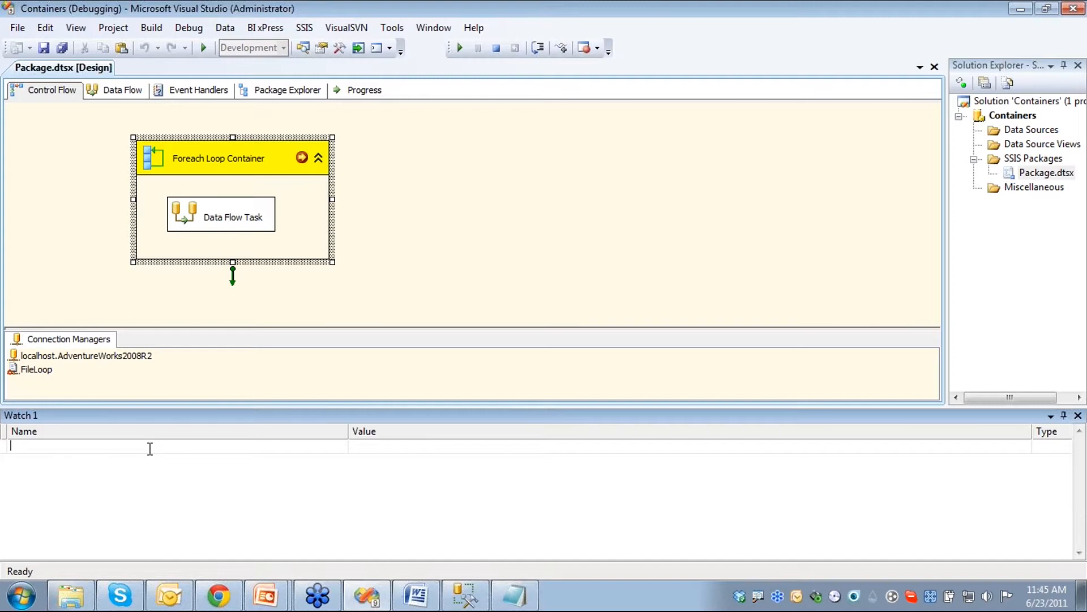
pyautogui.write('strFilePath')
pyautogui.press('Return')
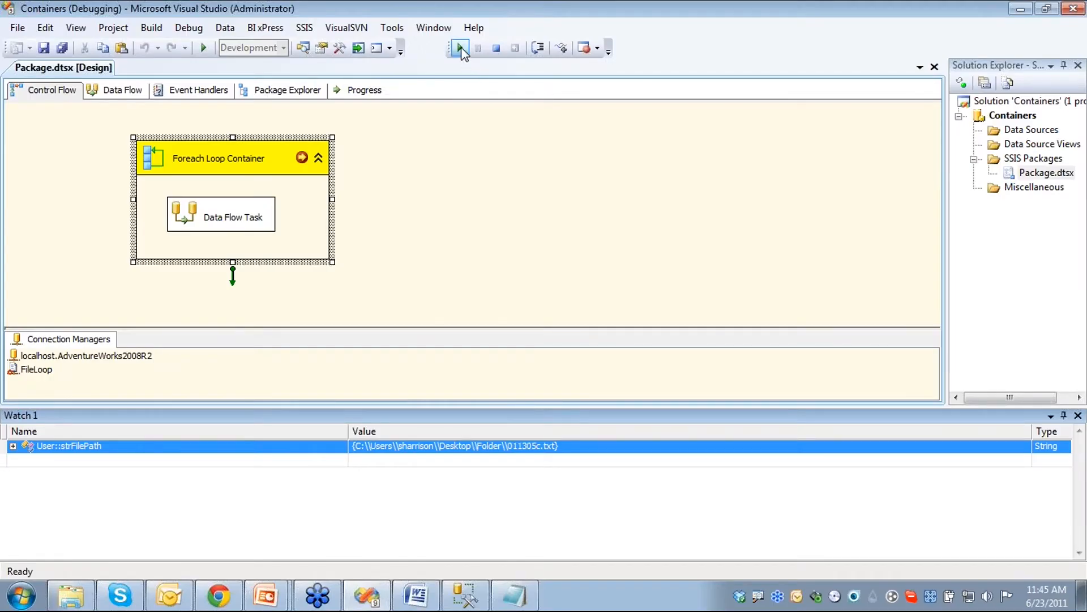
# Continue execution through each loop iteration until the package completes, and stop debugging
pyautogui.click(461, 47)
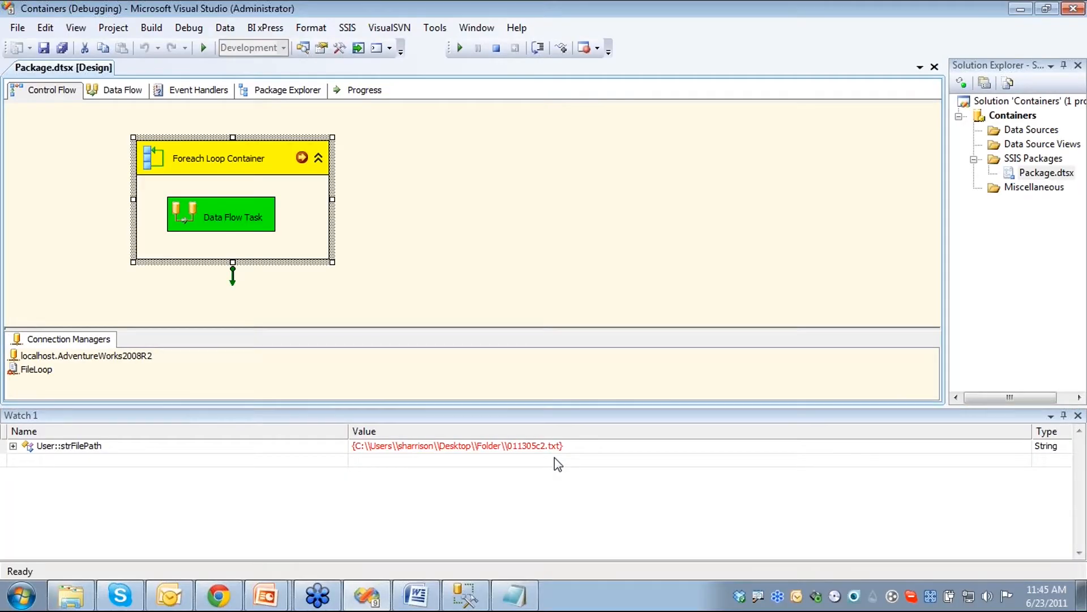
pyautogui.click(462, 50)
pyautogui.click(460, 49)
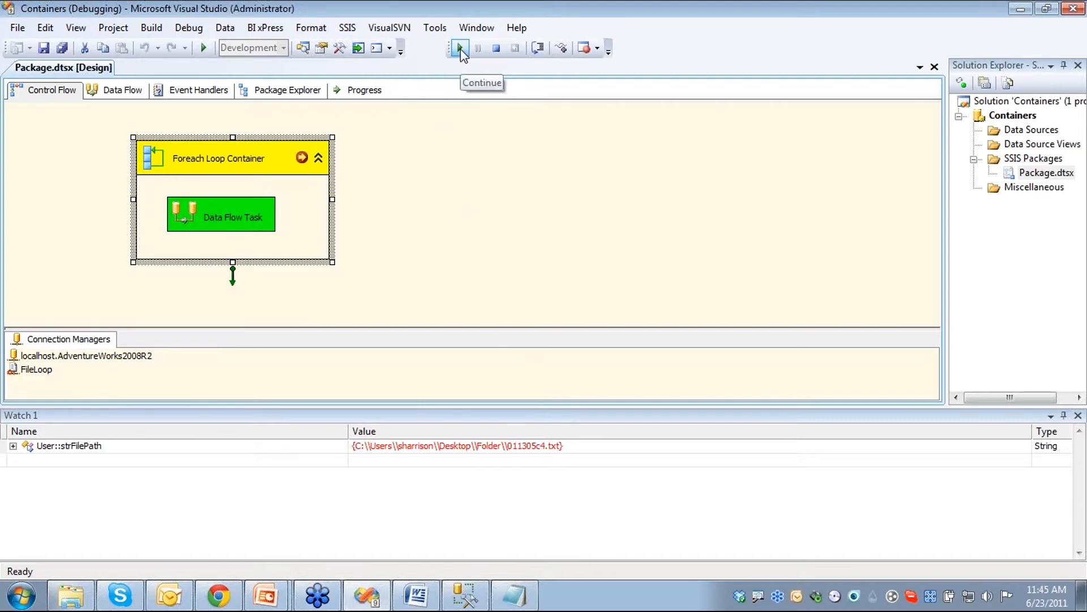
pyautogui.click(460, 48)
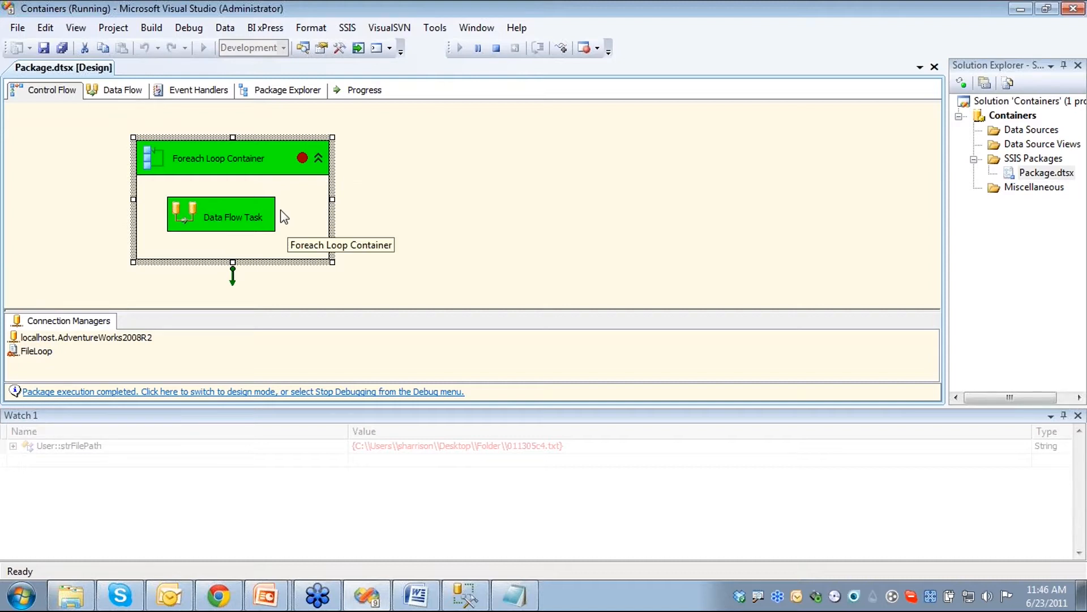
pyautogui.click(500, 55)
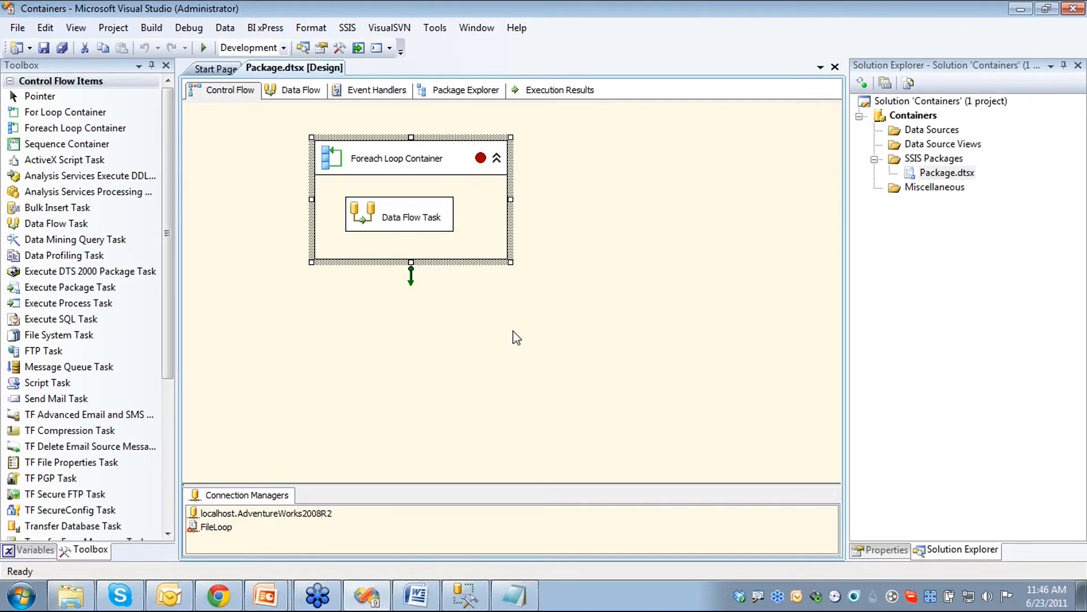
# Review the connection settings of the Flat File Source and the OLE DB Destination inside the Data Flow Task without changing them
pyautogui.click(563, 372)
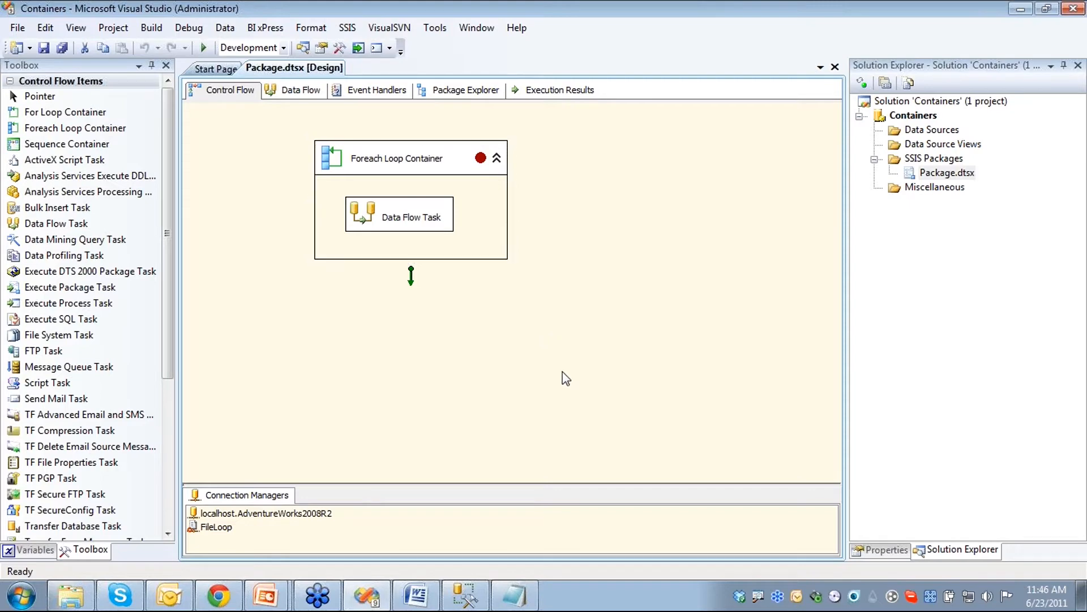
pyautogui.click(363, 218)
pyautogui.doubleClick(364, 217)
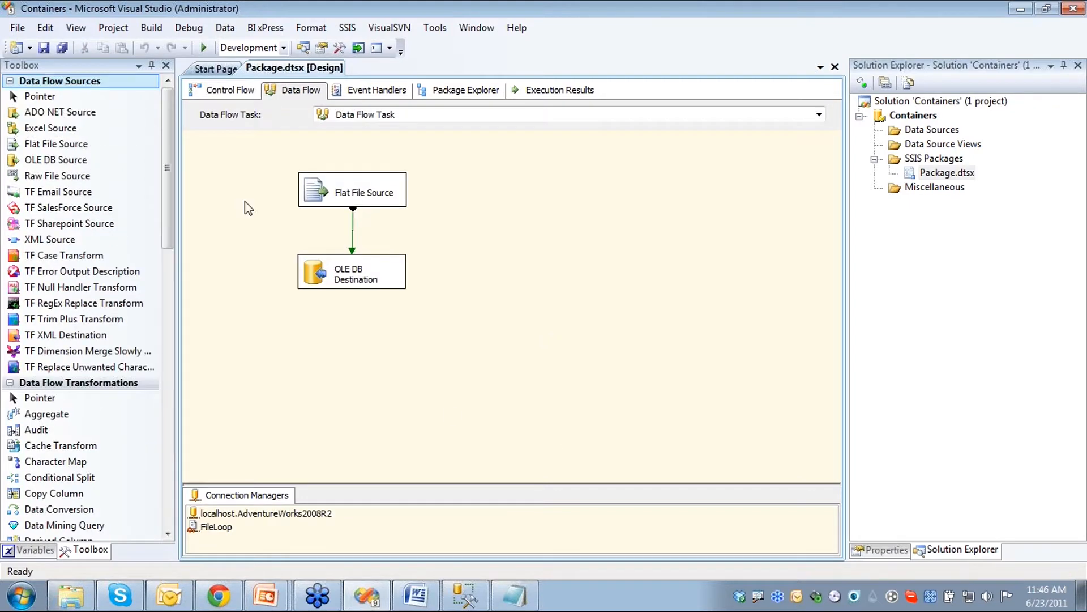
pyautogui.doubleClick(325, 197)
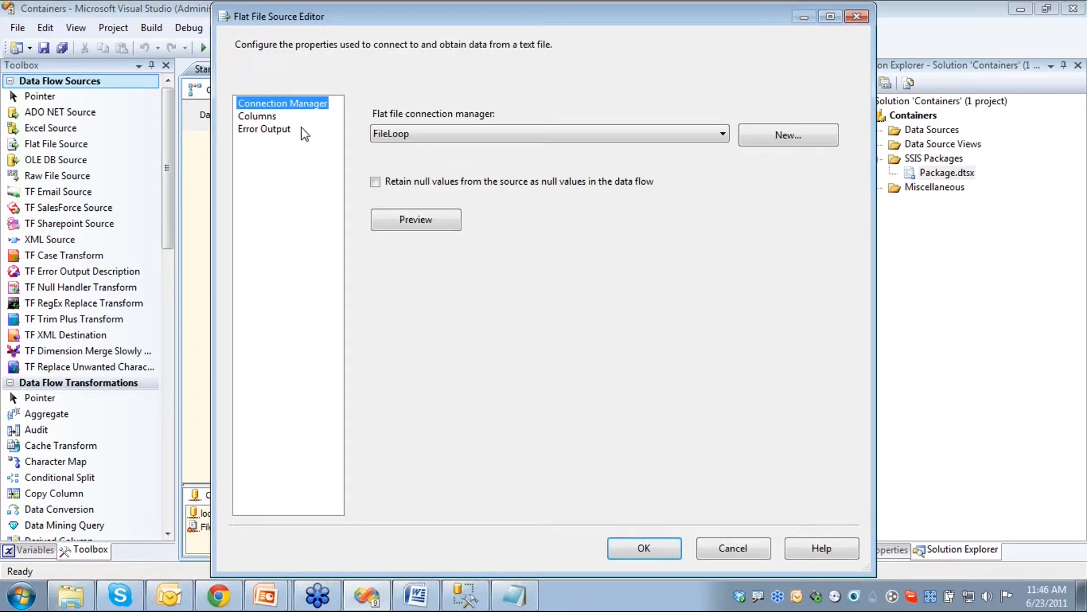
pyautogui.click(757, 547)
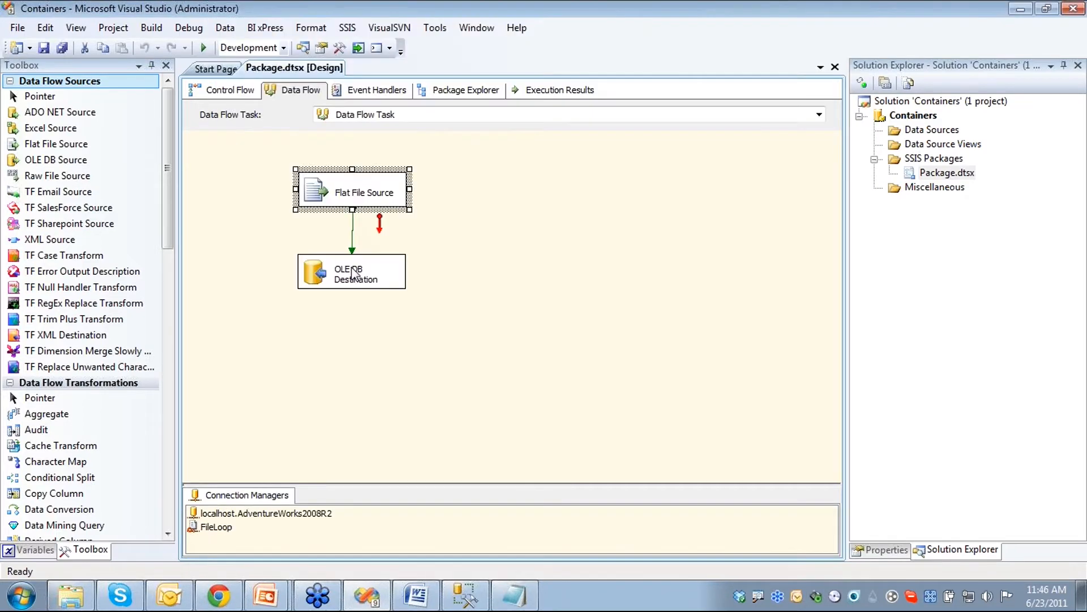
pyautogui.doubleClick(355, 273)
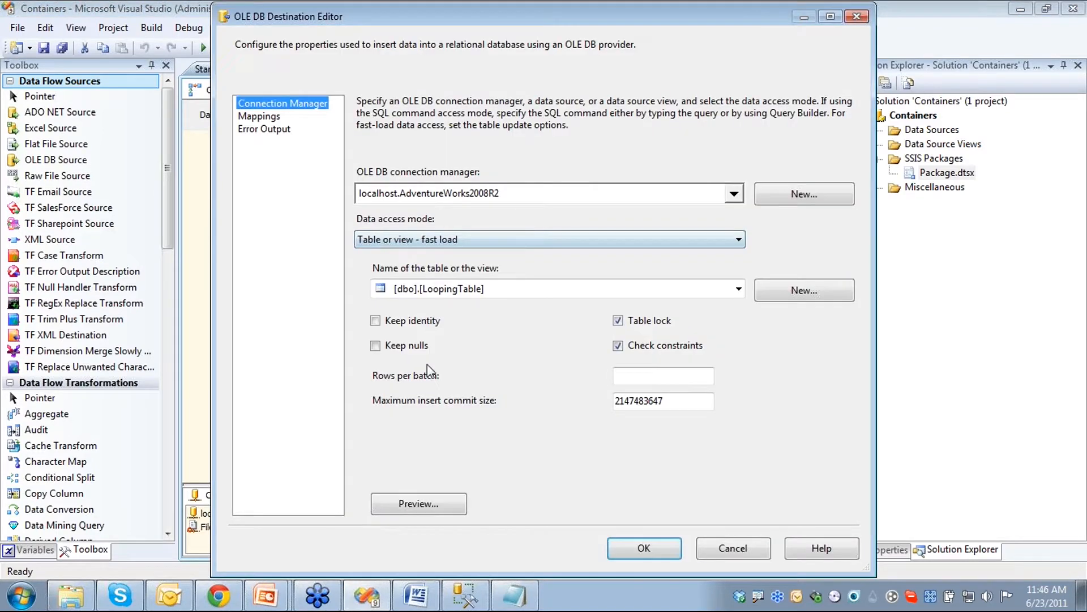
pyautogui.click(742, 550)
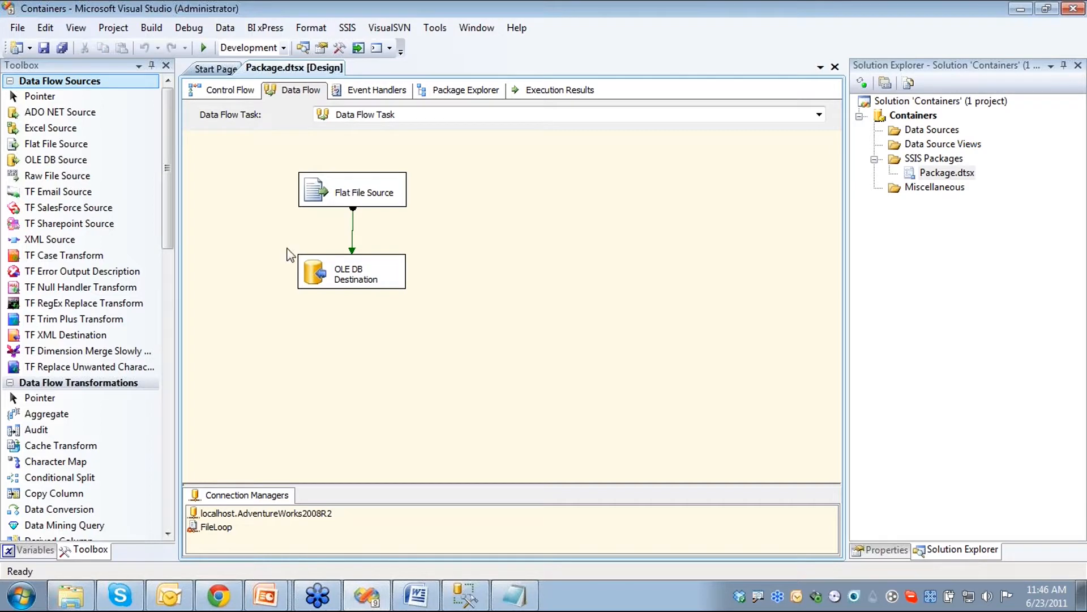
# Review the Foreach Loop Container's file collection settings and variable mapping, and close its editor without changes
pyautogui.click(230, 89)
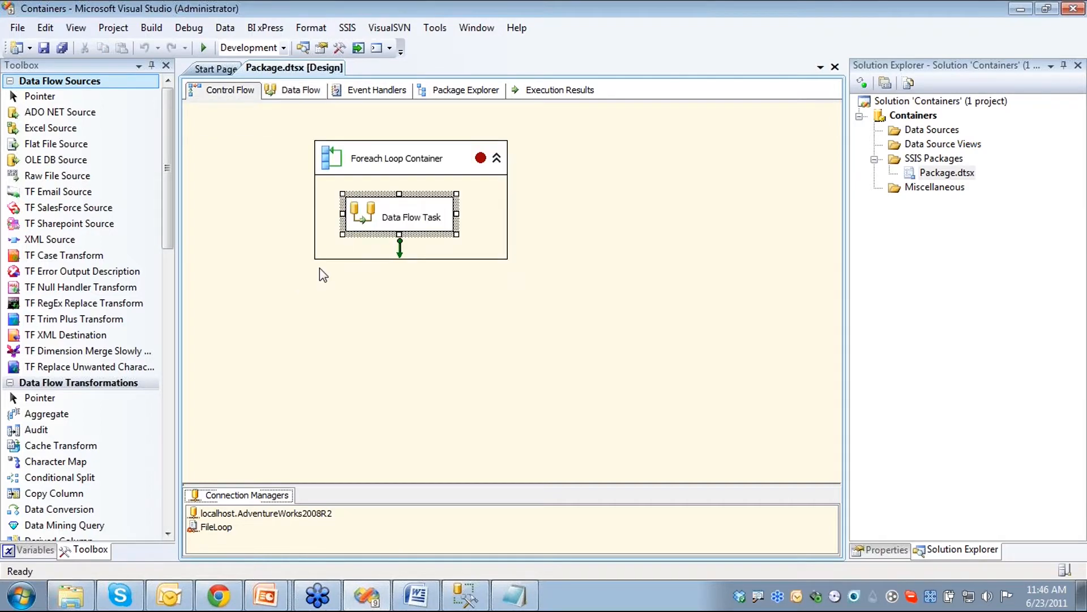
pyautogui.doubleClick(339, 158)
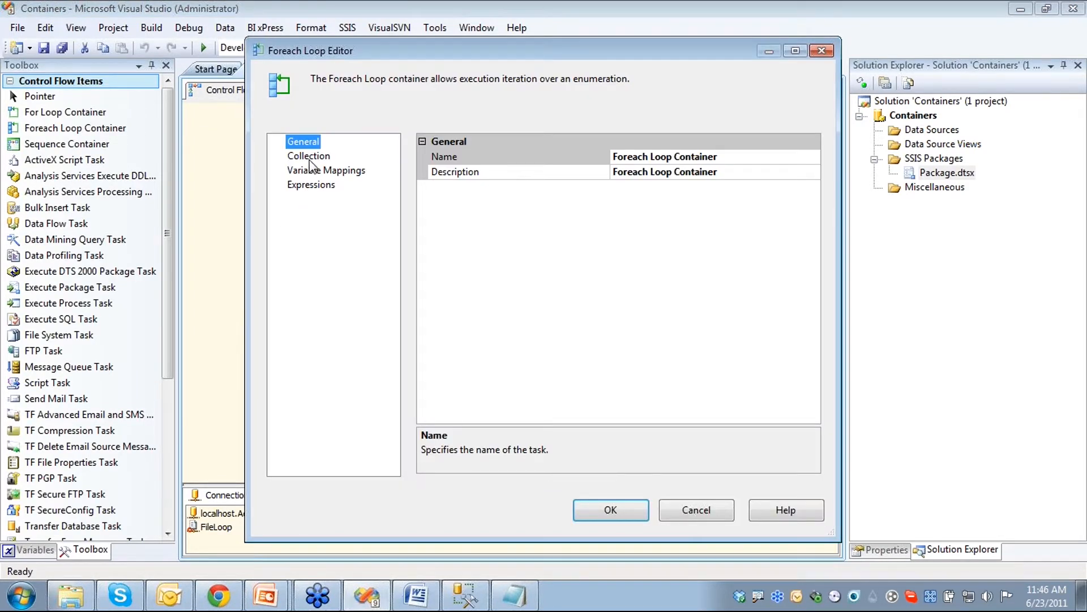
pyautogui.click(309, 156)
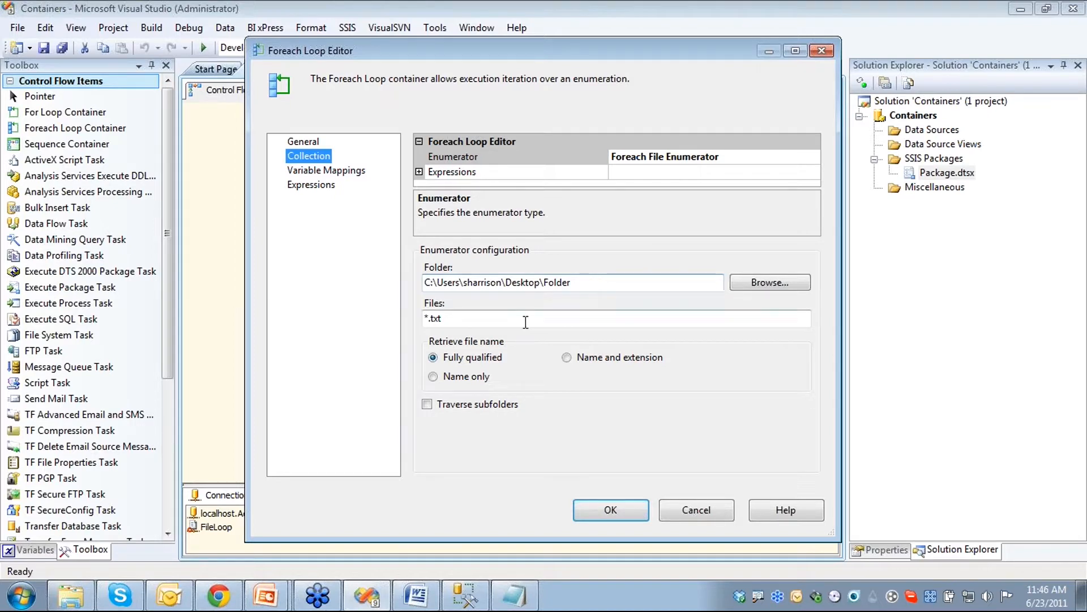
pyautogui.moveTo(487, 317); pyautogui.dragTo(396, 318)
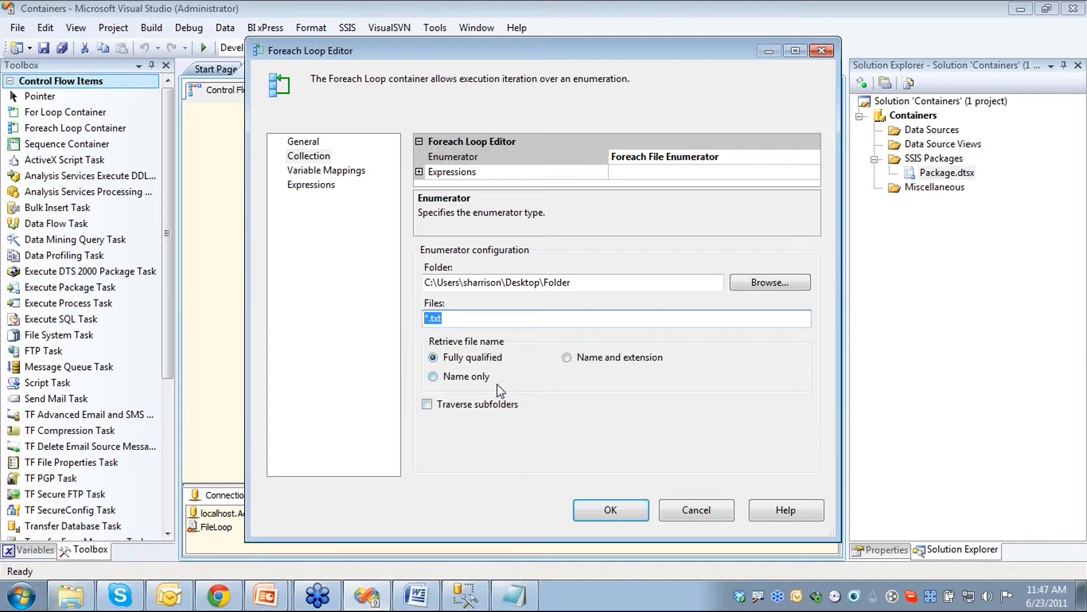
pyautogui.click(326, 171)
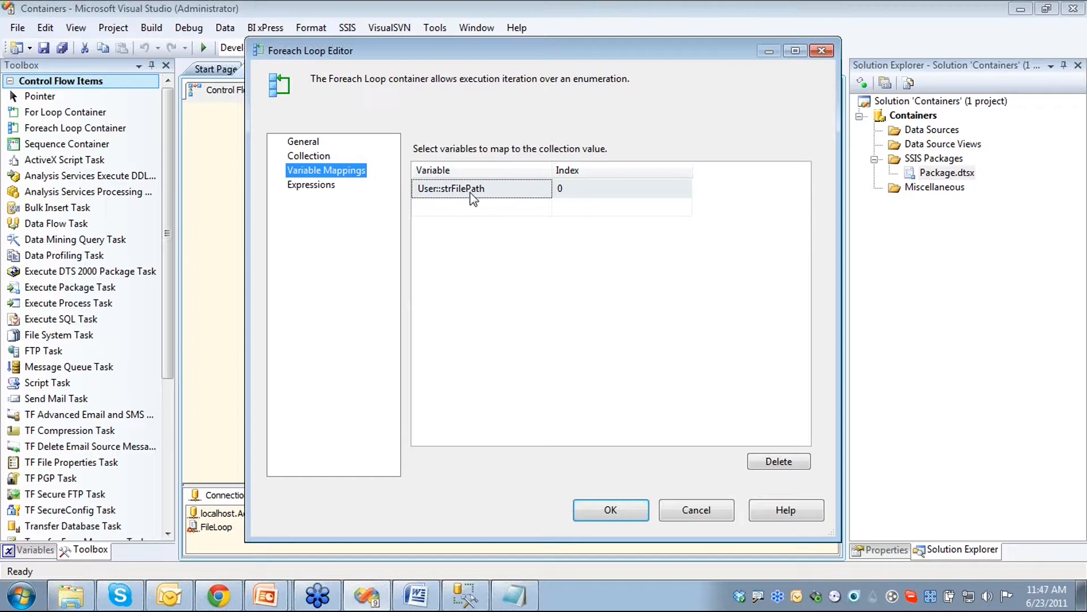
pyautogui.click(709, 509)
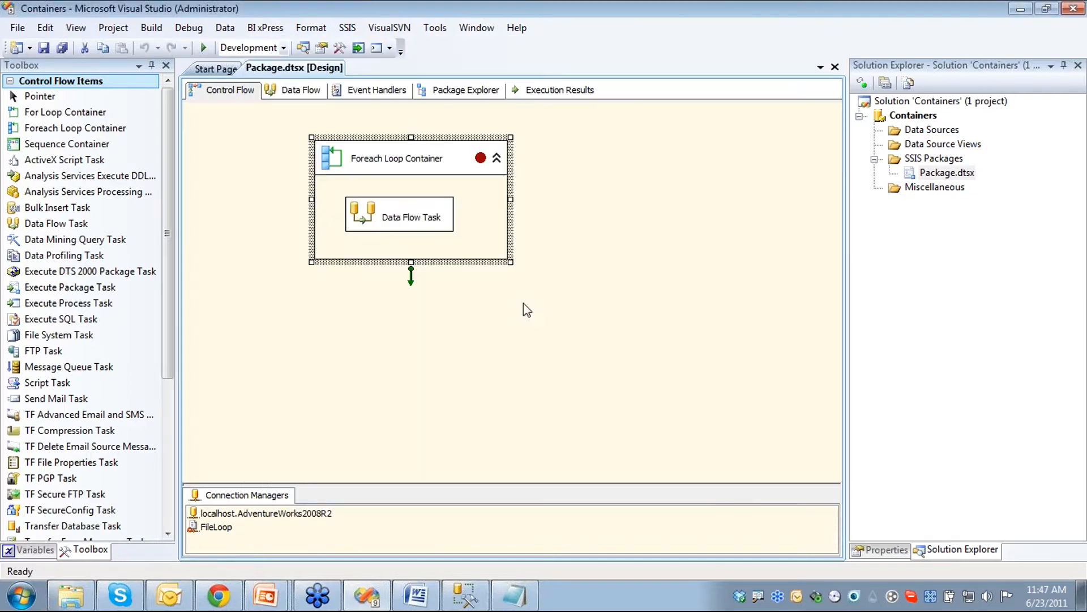
# Inspect the ConnectionString property expression of the FileLoop connection manager and close the expressions editor without changes
pyautogui.click(218, 528)
pyautogui.click(218, 528)
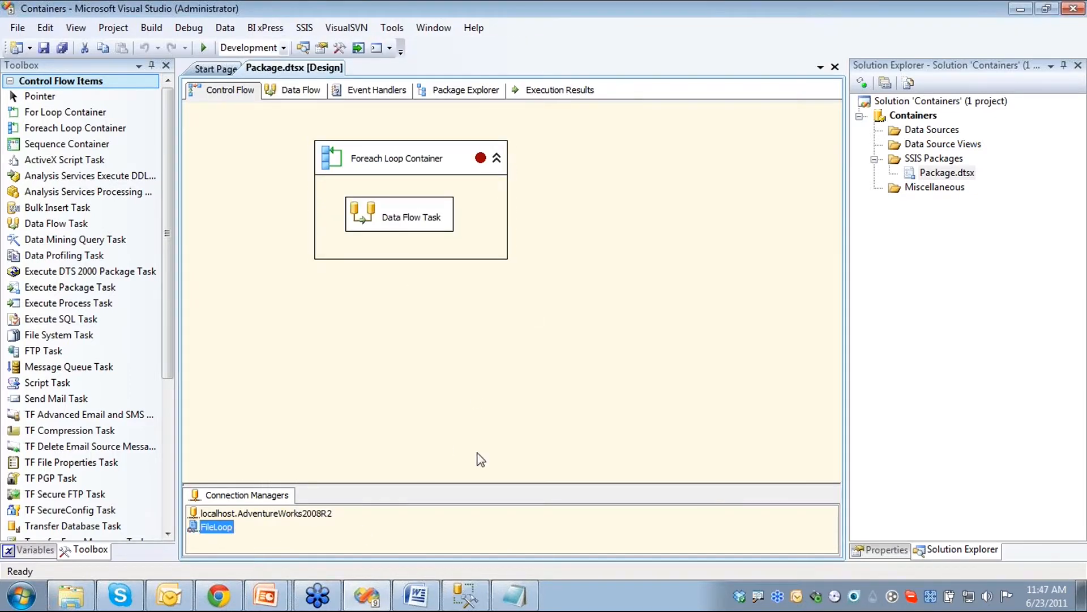
pyautogui.click(424, 522)
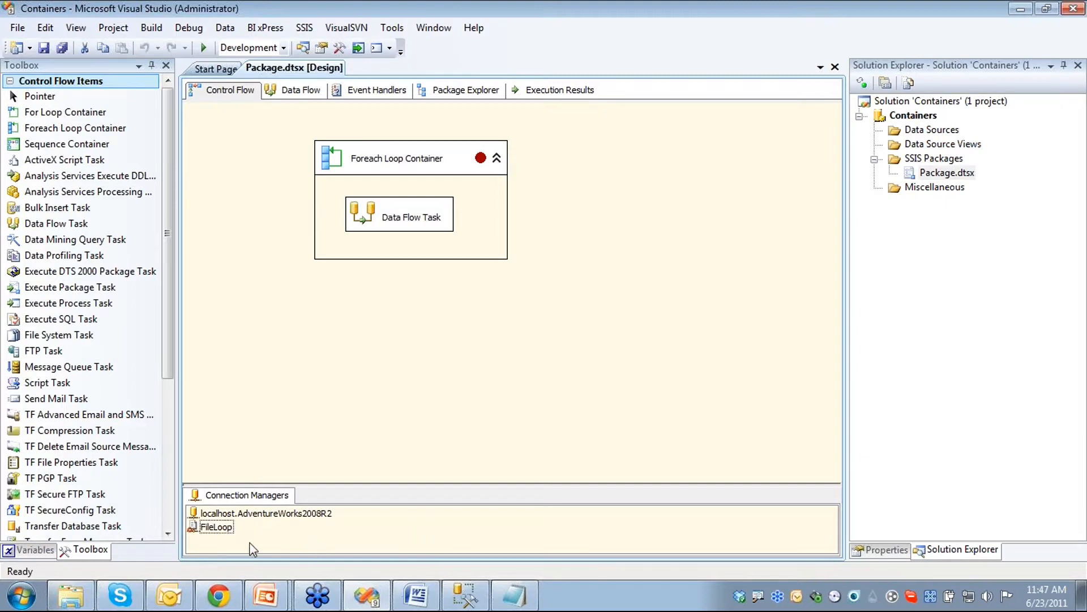
pyautogui.click(217, 529)
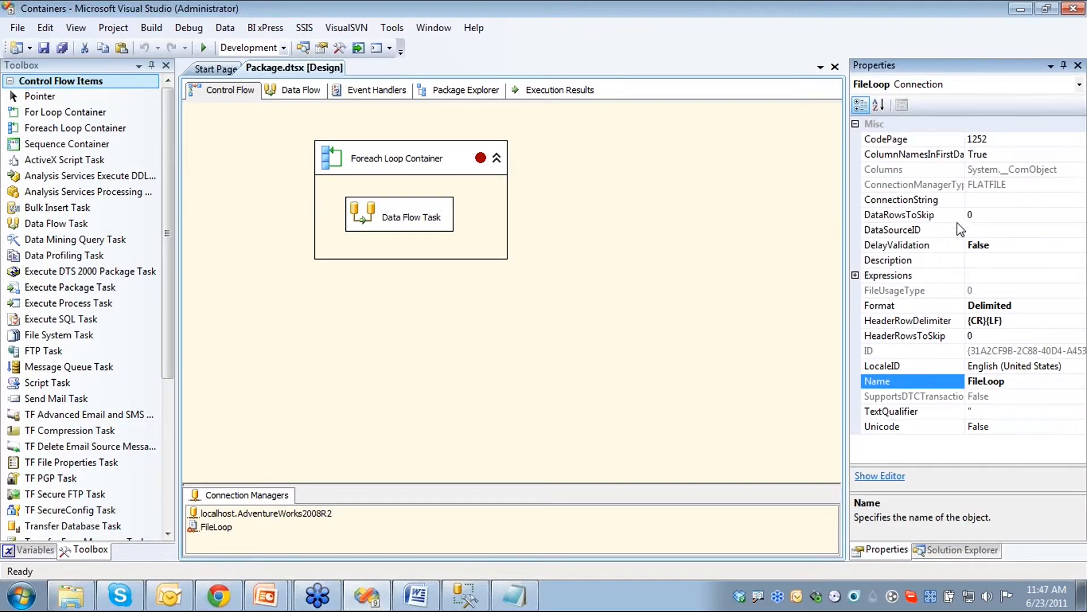
pyautogui.click(980, 275)
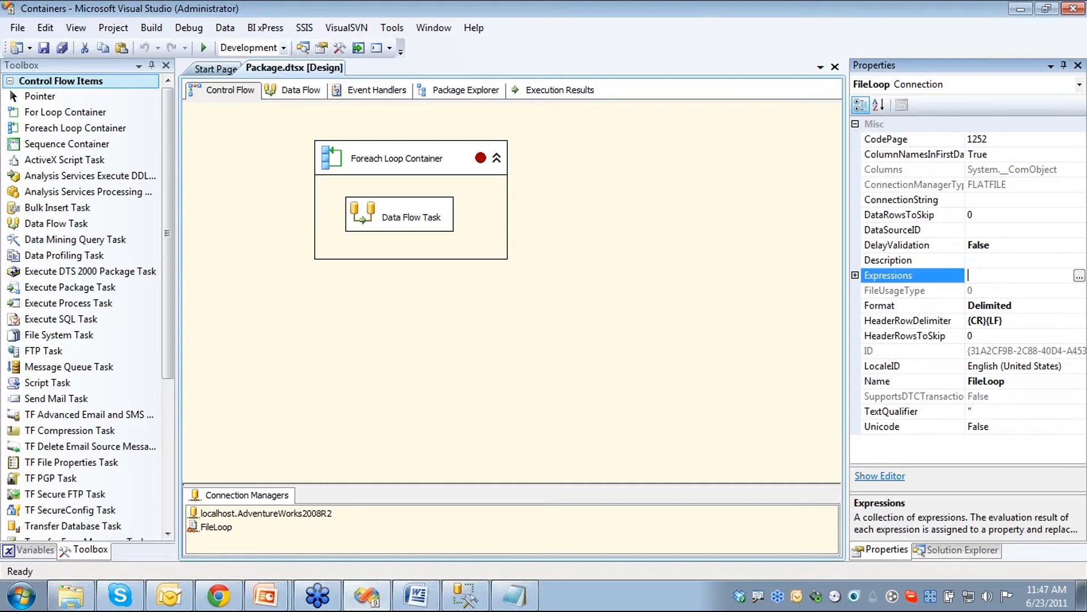
pyautogui.click(1079, 275)
pyautogui.click(430, 226)
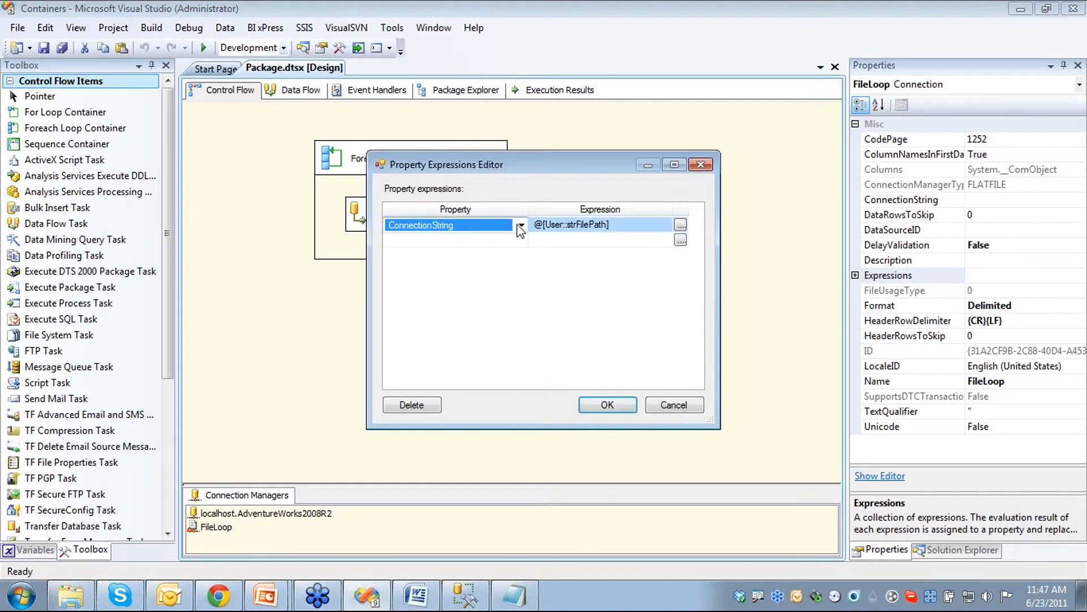
pyautogui.moveTo(543, 168); pyautogui.dragTo(718, 207)
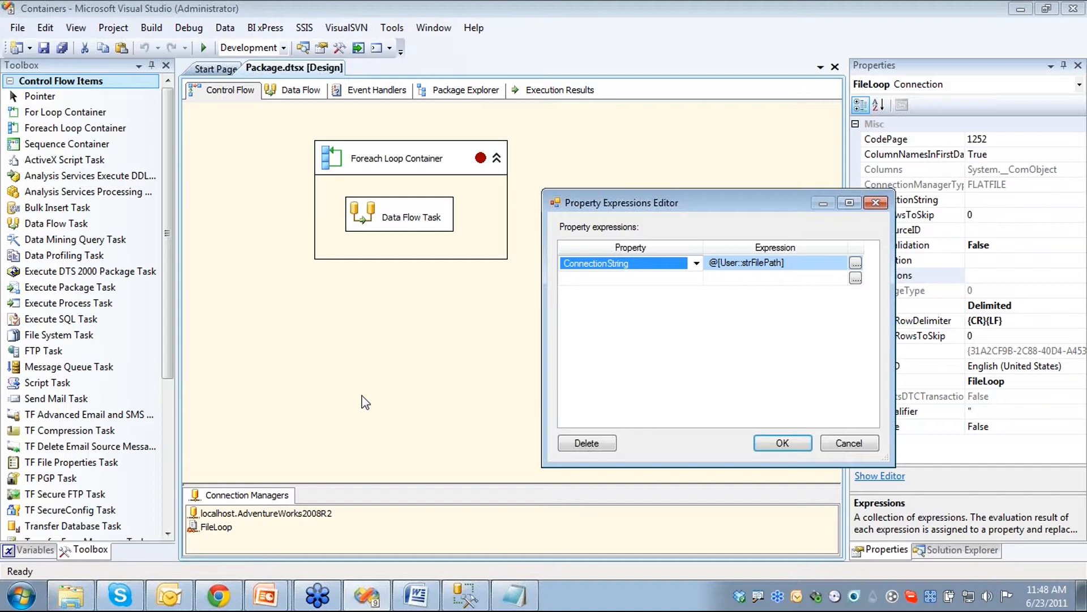
pyautogui.click(862, 444)
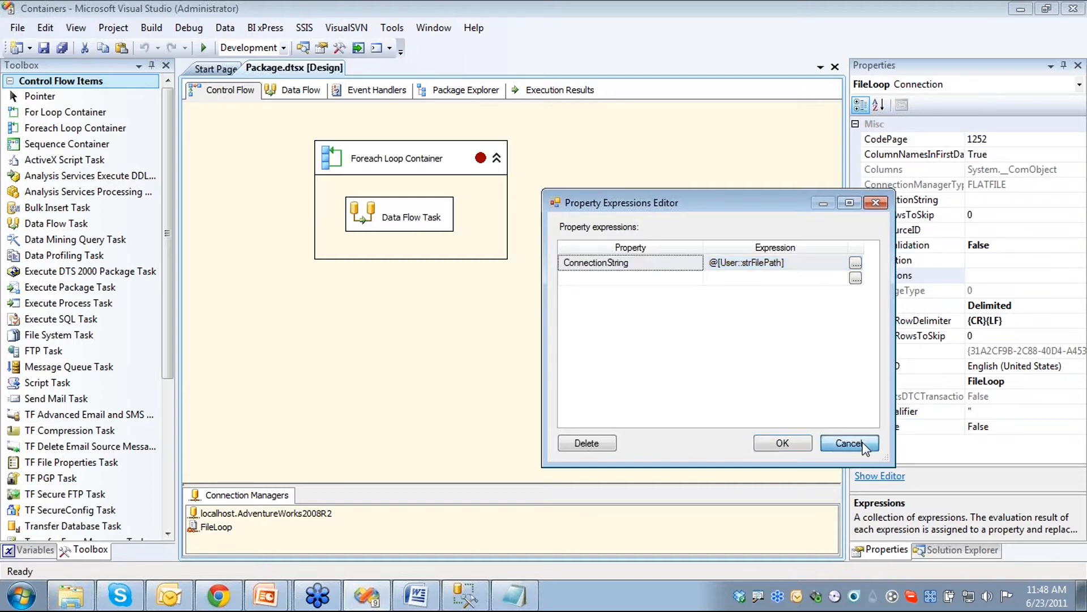
# Check which properties of the Foreach Loop Container can be set by expression, without adding one
pyautogui.click(329, 159)
pyautogui.doubleClick(328, 159)
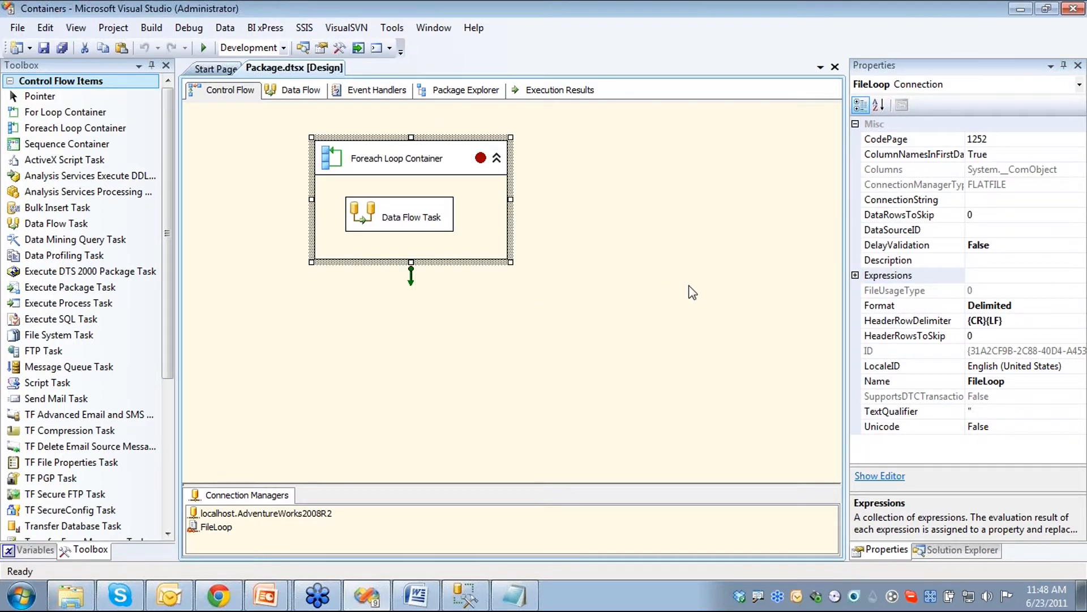
pyautogui.click(300, 187)
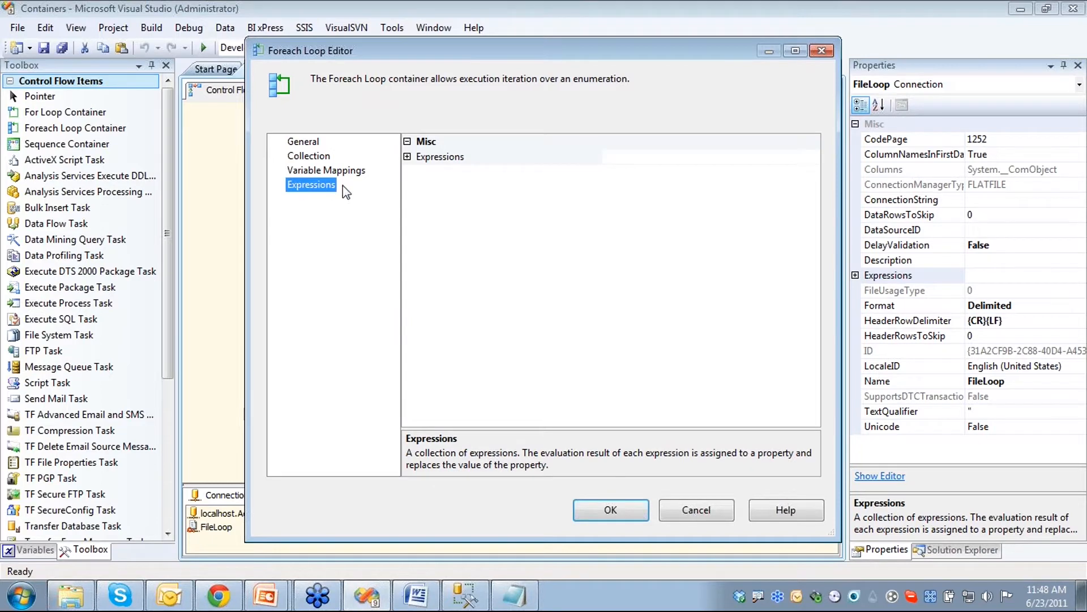
pyautogui.click(571, 157)
pyautogui.click(813, 157)
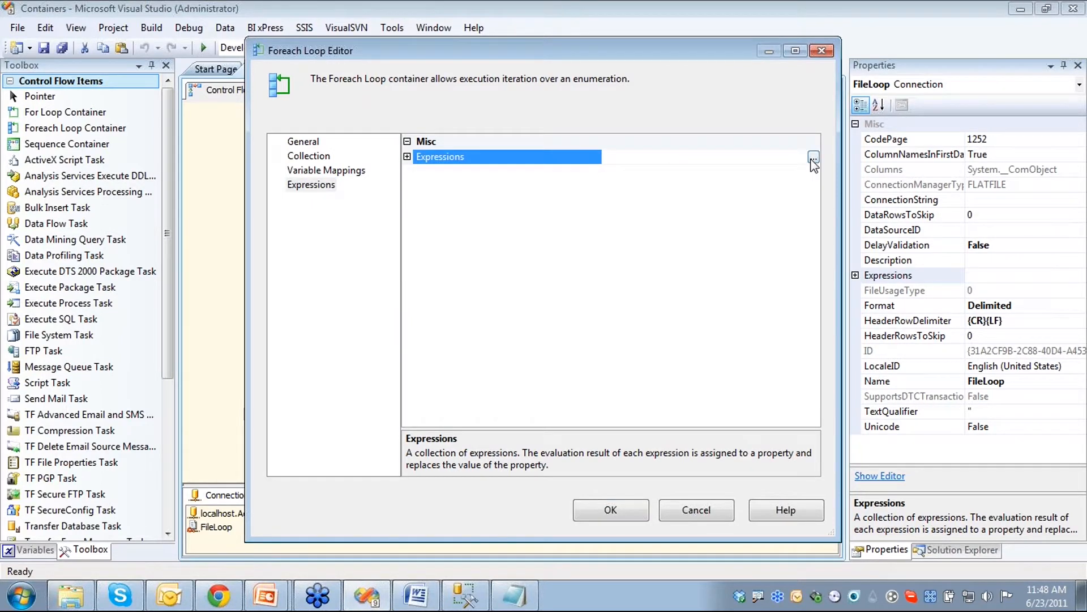
pyautogui.click(508, 225)
pyautogui.click(522, 225)
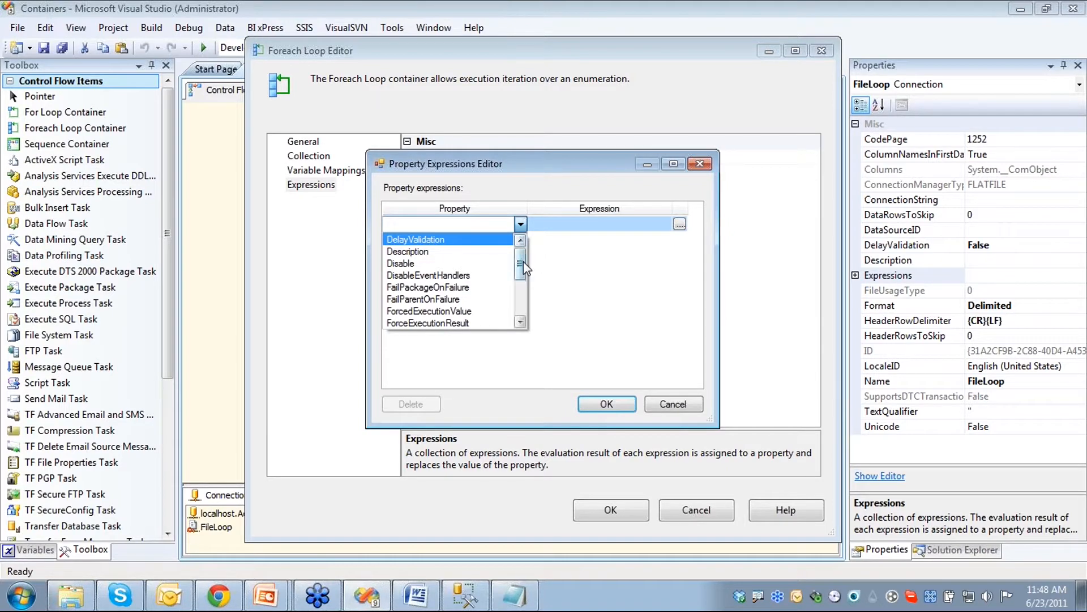
pyautogui.moveTo(524, 261)
pyautogui.mouseDown()
pyautogui.moveTo(526, 300)
pyautogui.moveTo(523, 262)
pyautogui.mouseUp()
pyautogui.click(649, 401)
pyautogui.click(681, 400)
# Recheck the loop's collection settings and examine its full list of expression properties, from DelayValidation to TransactionOption, without selecting any
pyautogui.click(309, 156)
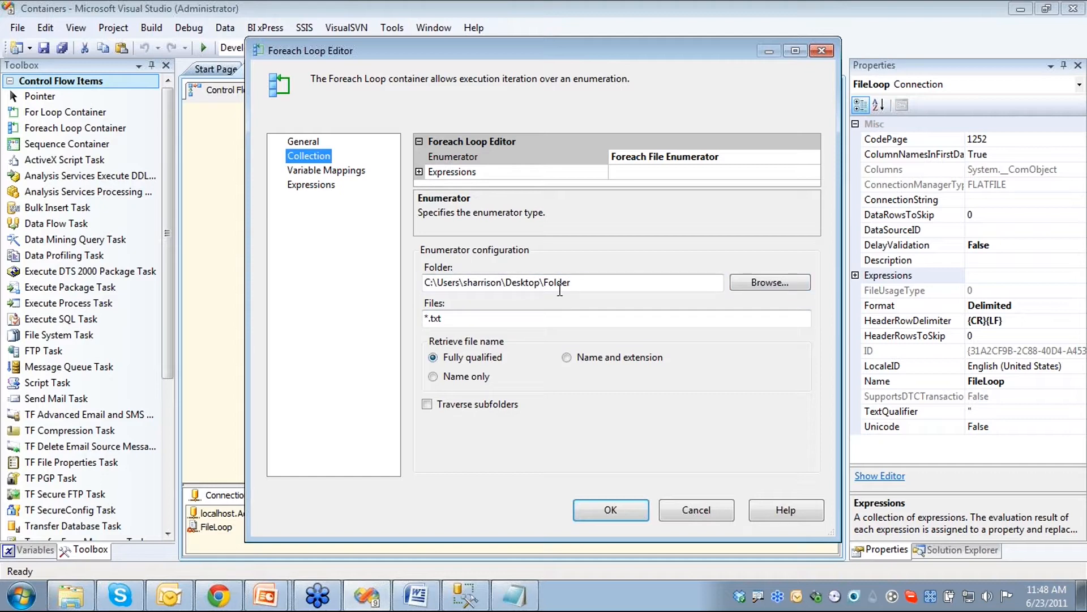
pyautogui.click(311, 184)
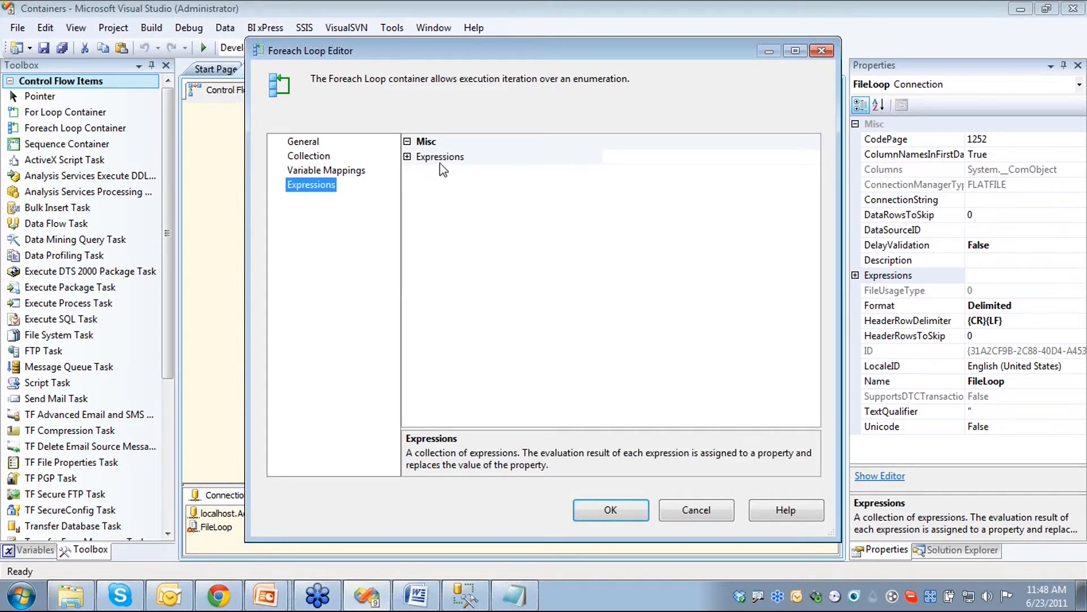
pyautogui.click(711, 158)
pyautogui.click(813, 158)
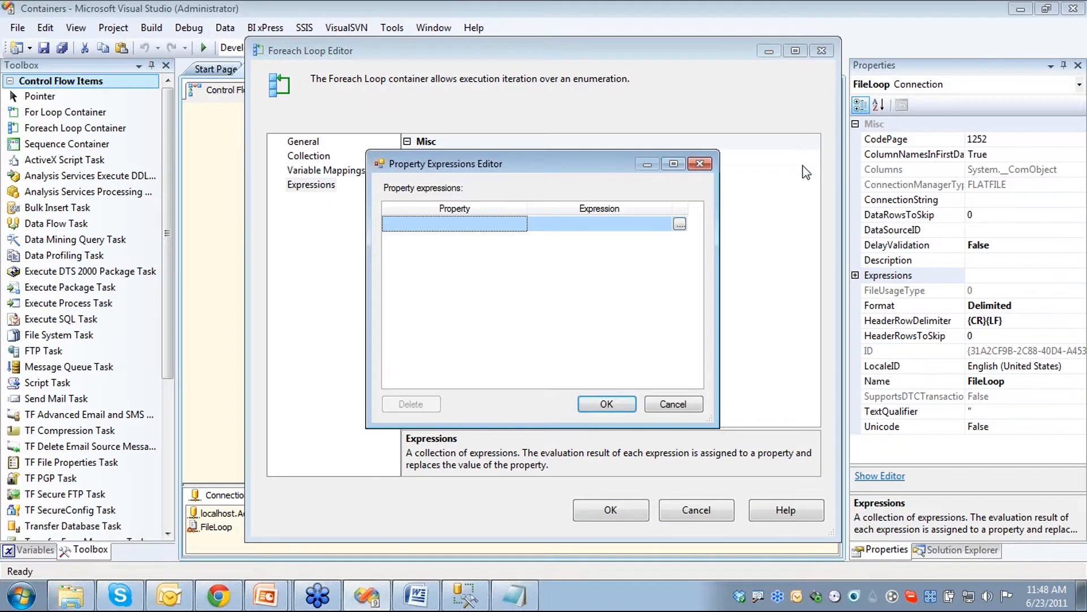
pyautogui.click(492, 225)
pyautogui.click(520, 225)
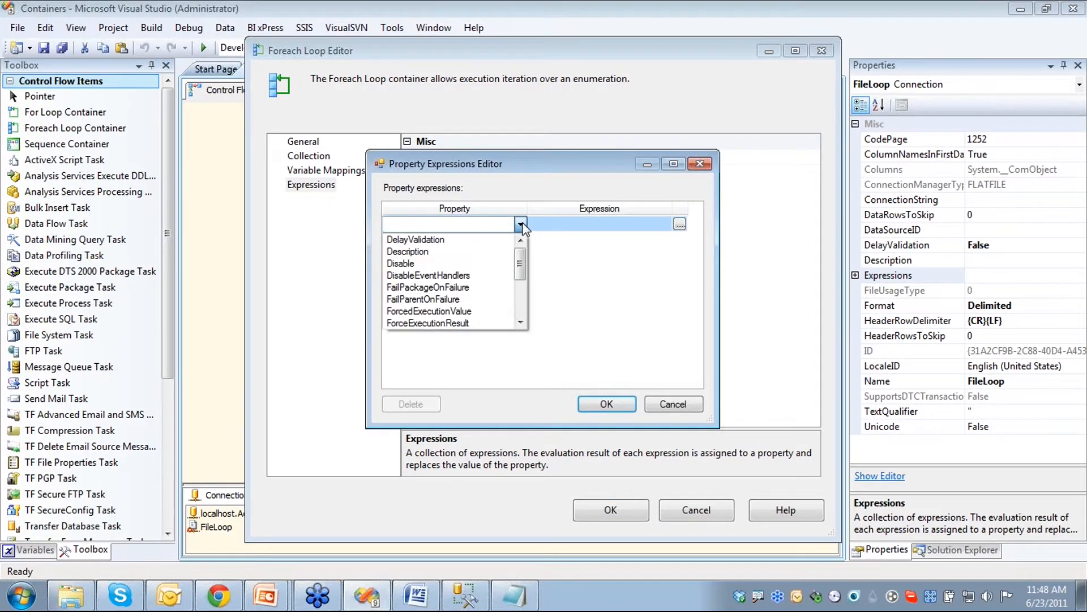
pyautogui.moveTo(522, 259); pyautogui.dragTo(520, 293)
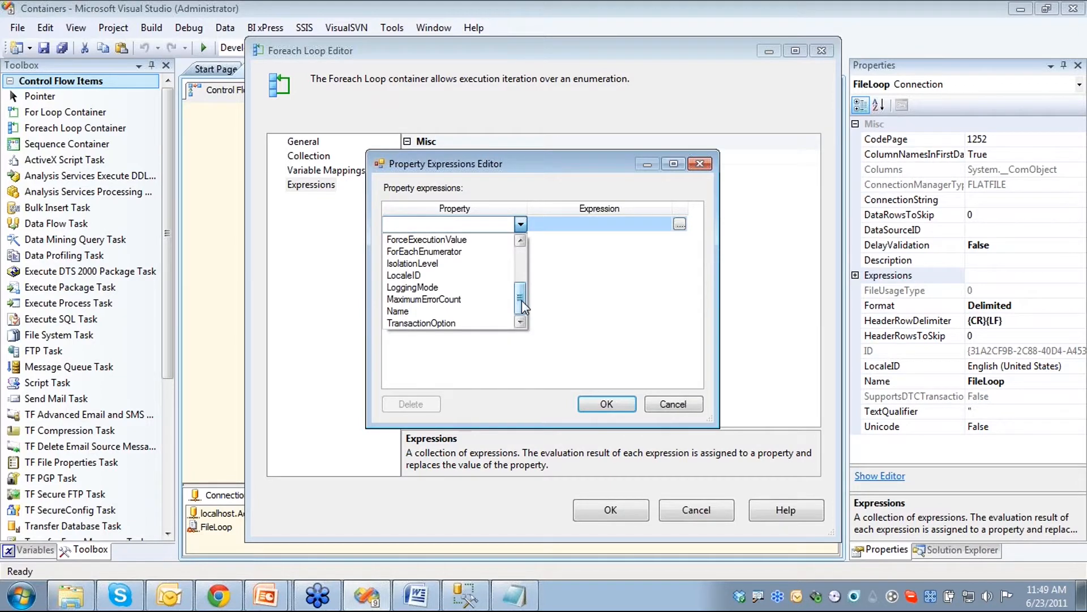
pyautogui.moveTo(522, 300); pyautogui.dragTo(522, 233)
pyautogui.click(521, 227)
pyautogui.click(521, 227)
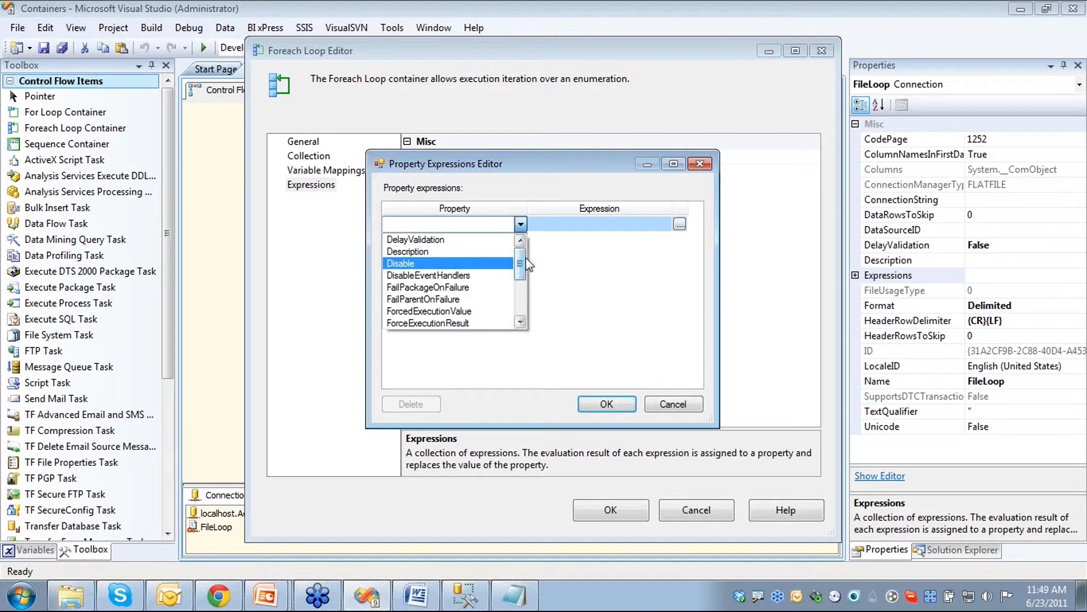
pyautogui.scroll(-1, 527, 262)
pyautogui.scroll(-1, 526, 267)
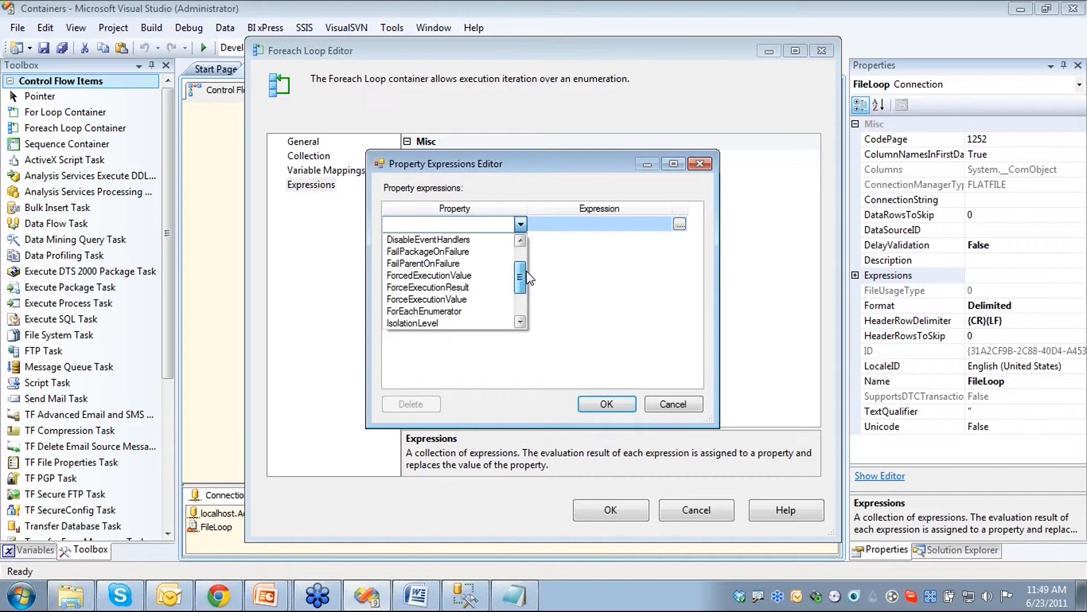
pyautogui.scroll(-3, 528, 281)
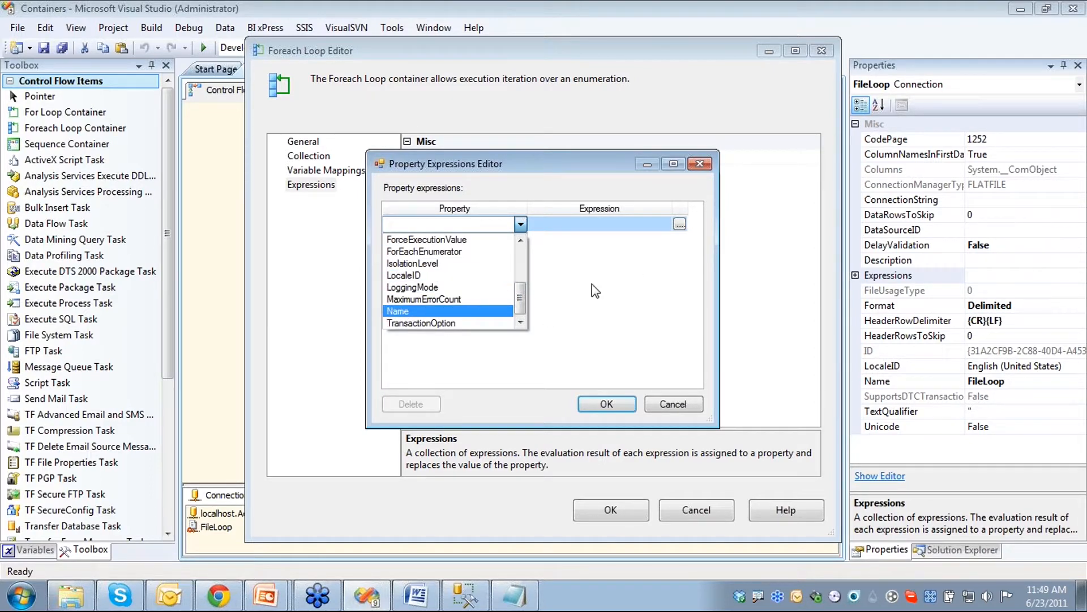
pyautogui.click(596, 266)
pyautogui.click(673, 404)
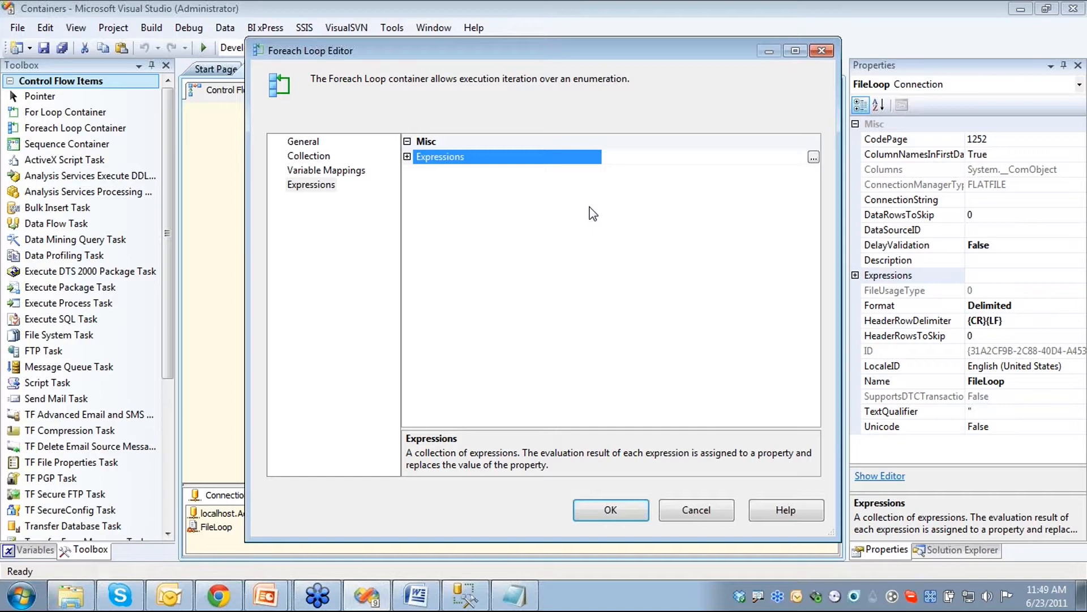
# Compare the Foreach Loop's Collection and Expressions pages once more and close the editor without saving changes
pyautogui.click(308, 161)
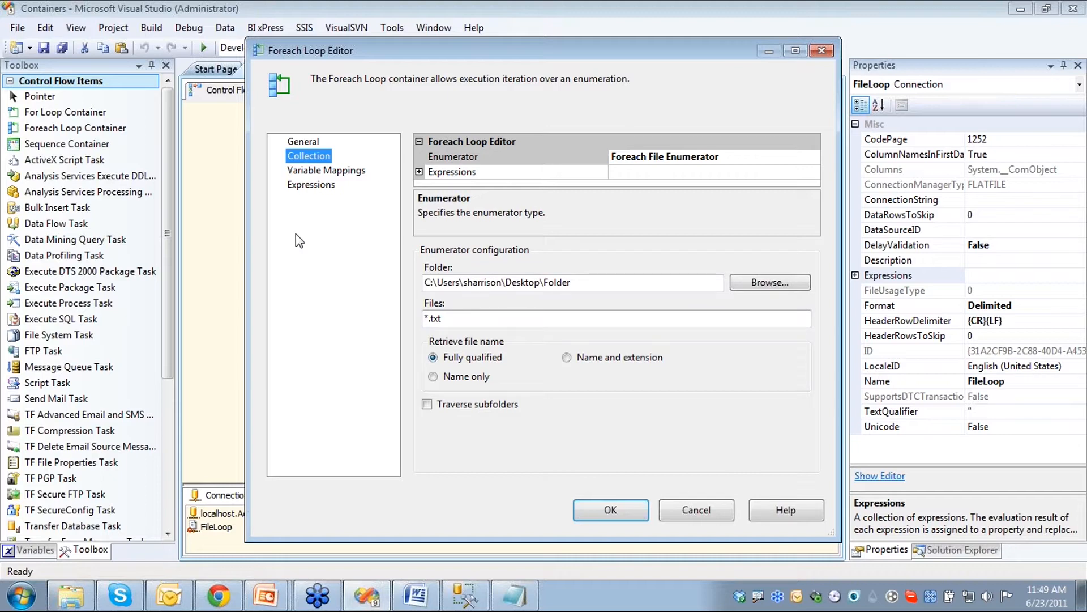
pyautogui.click(309, 185)
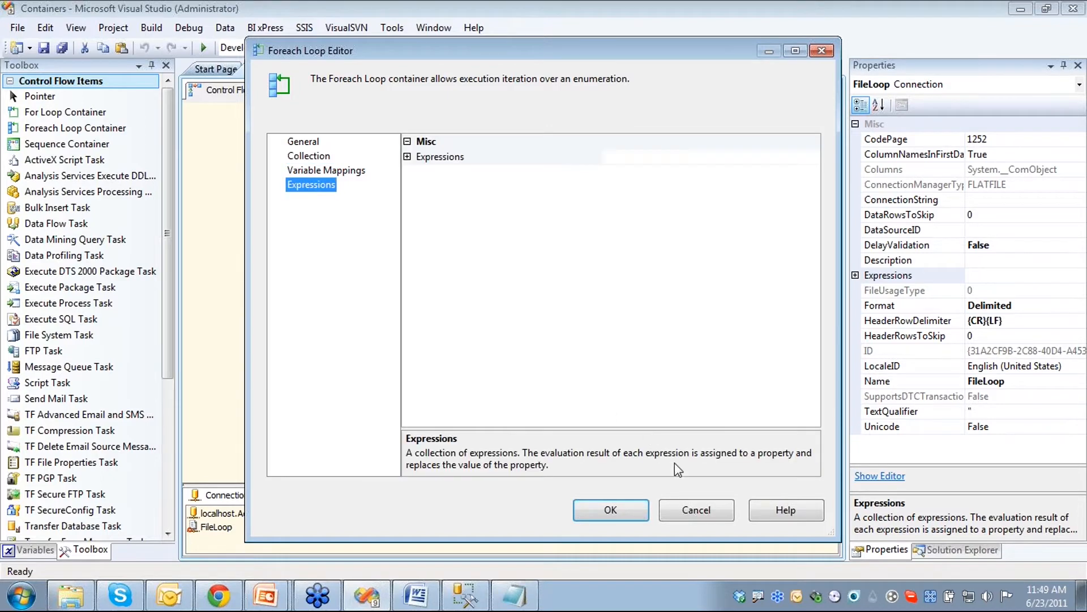
pyautogui.click(696, 510)
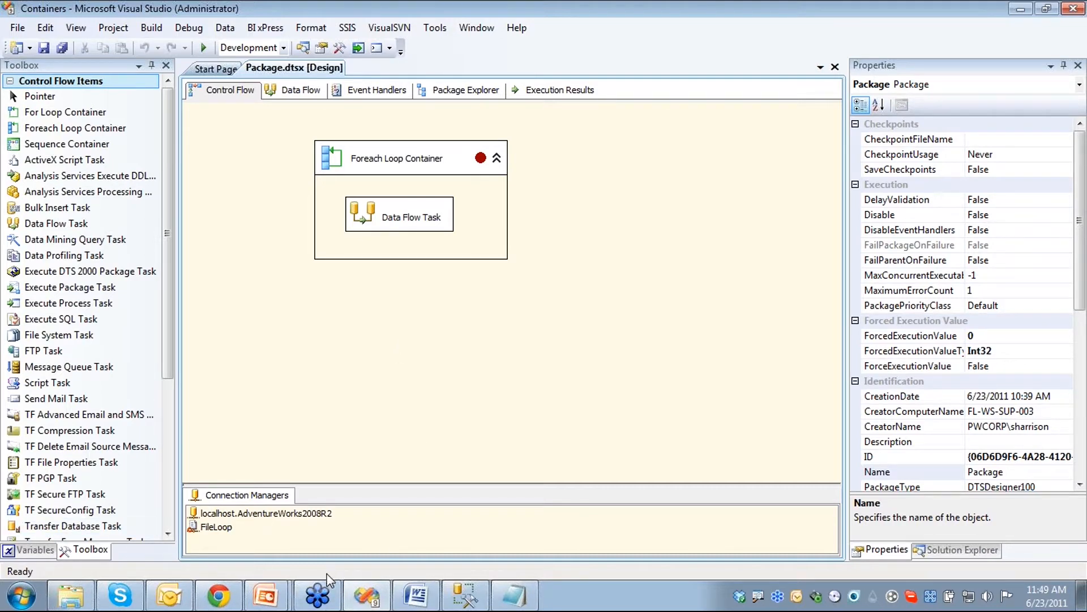
# Switch to the SSIS Containers slide show in PowerPoint and advance to the Contact Info slide
pyautogui.moveTo(275, 601)
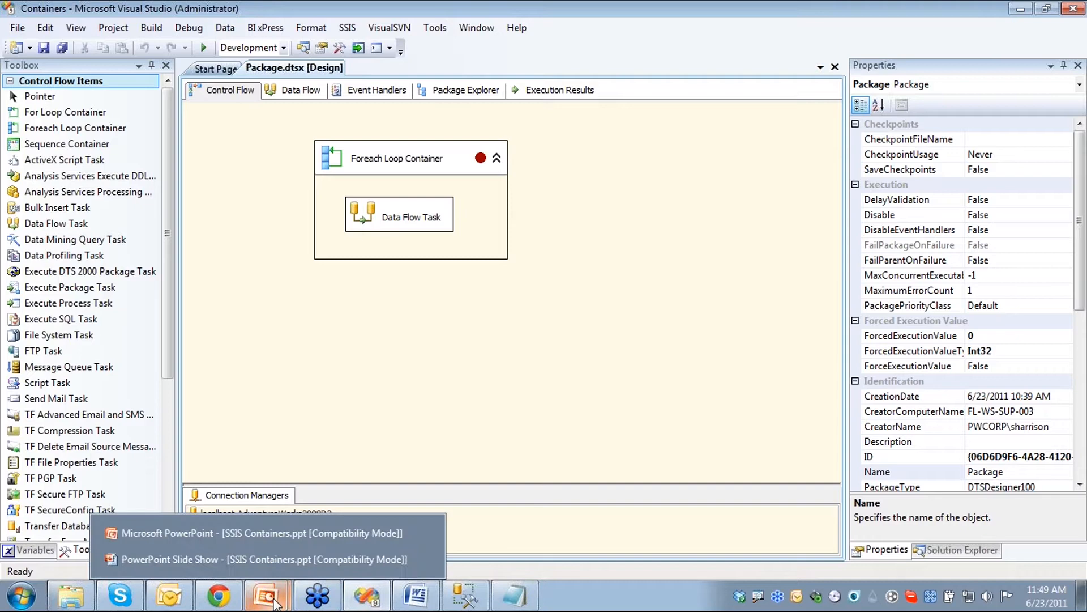
pyautogui.click(271, 561)
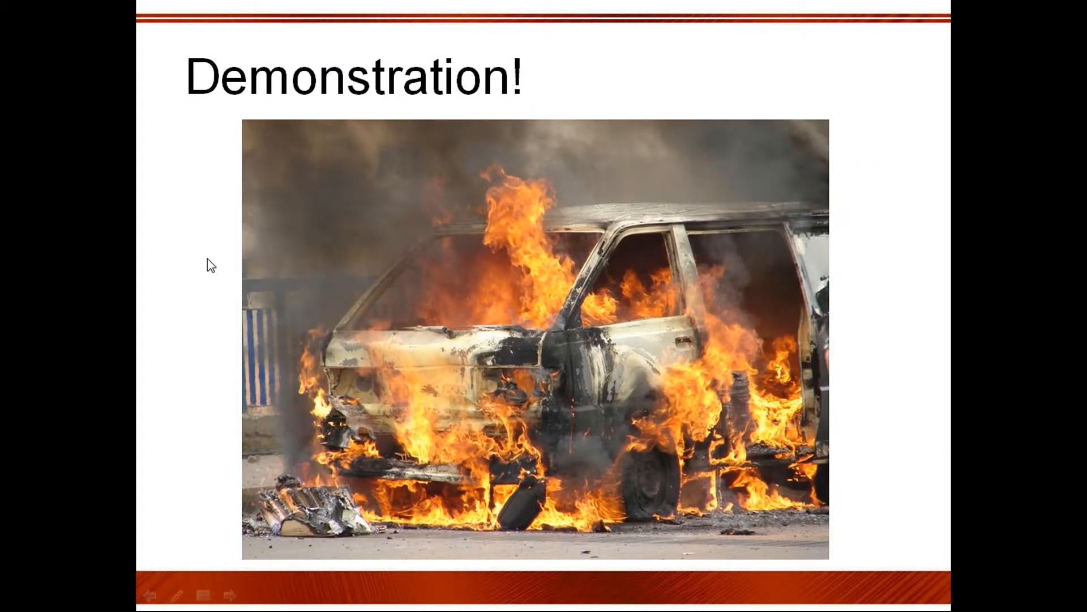
pyautogui.click(207, 258)
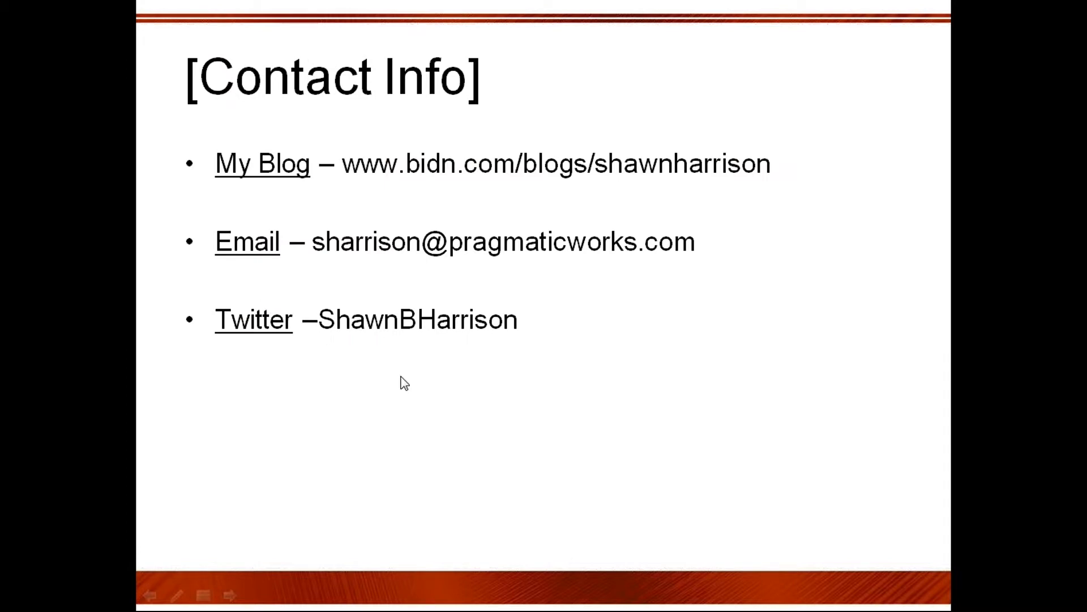
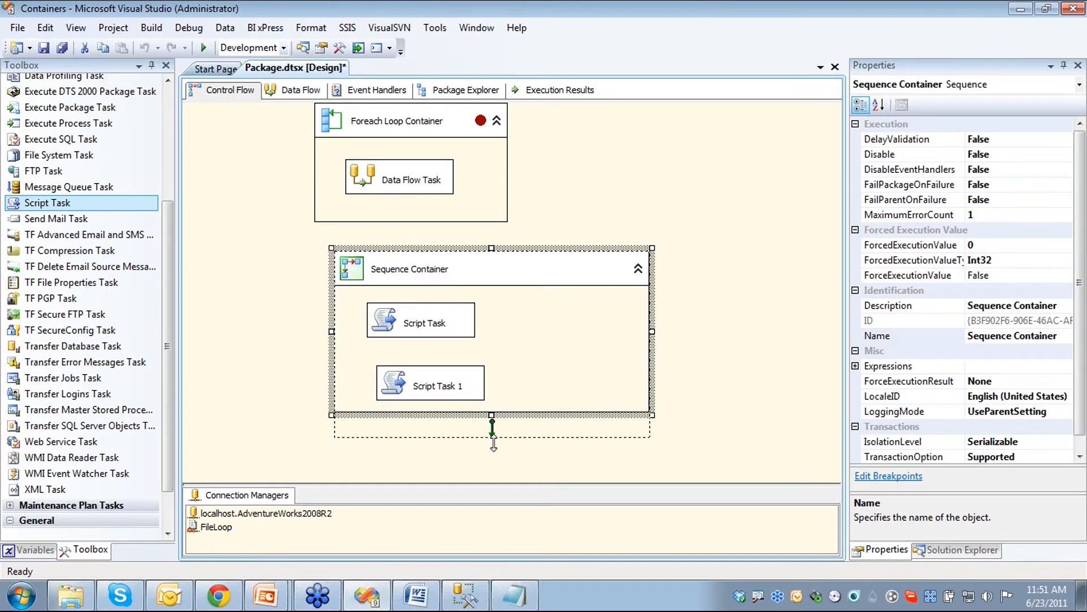
# Rearrange Script Task and Script Task 1 into a column near the left edge inside the Sequence Container
pyautogui.moveTo(451, 387); pyautogui.dragTo(432, 384)
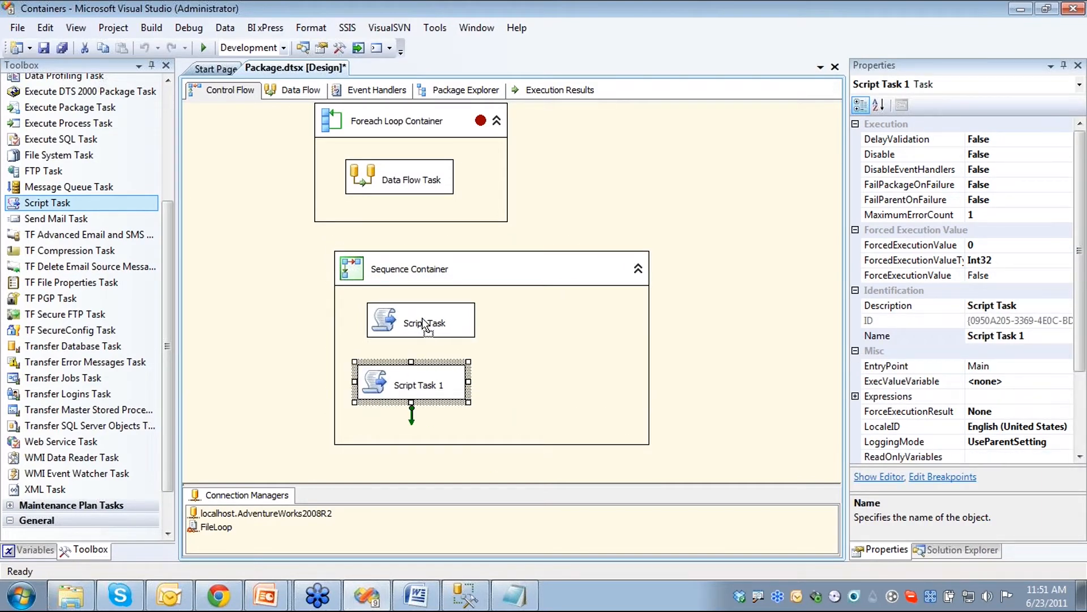
pyautogui.moveTo(432, 326); pyautogui.dragTo(418, 316)
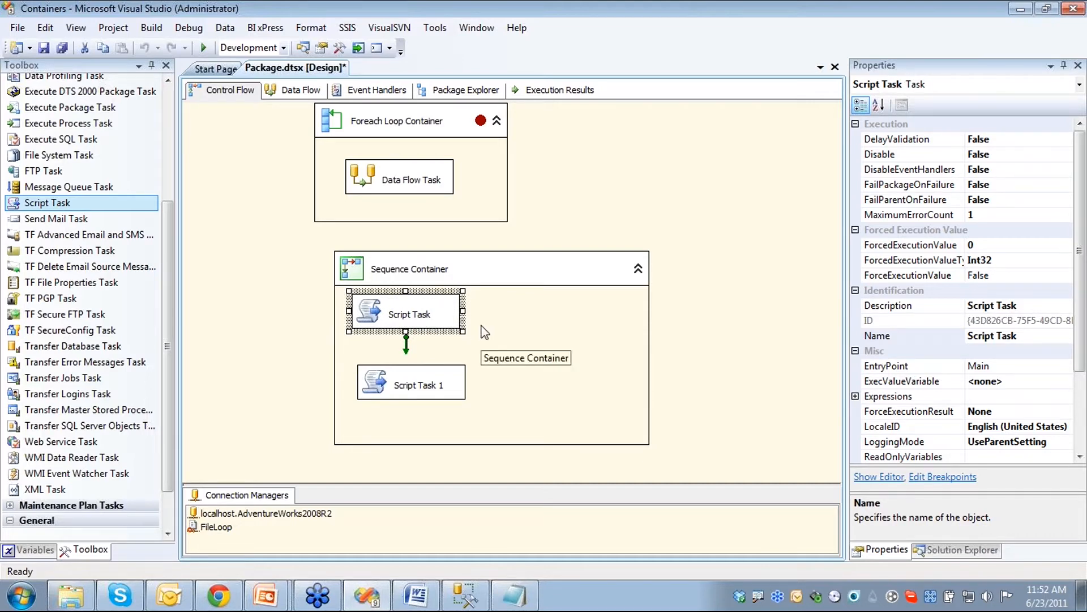
# Connect Script Task to Script Task 1 with a precedence constraint and set the constraint to Completion
pyautogui.moveTo(406, 353); pyautogui.dragTo(406, 394)
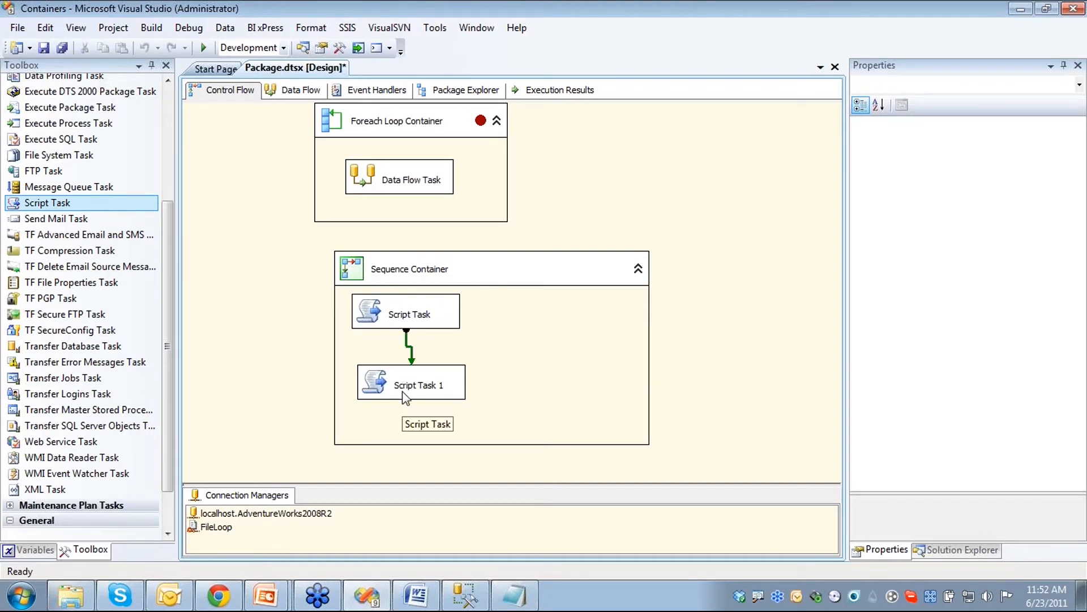
pyautogui.rightClick(408, 340)
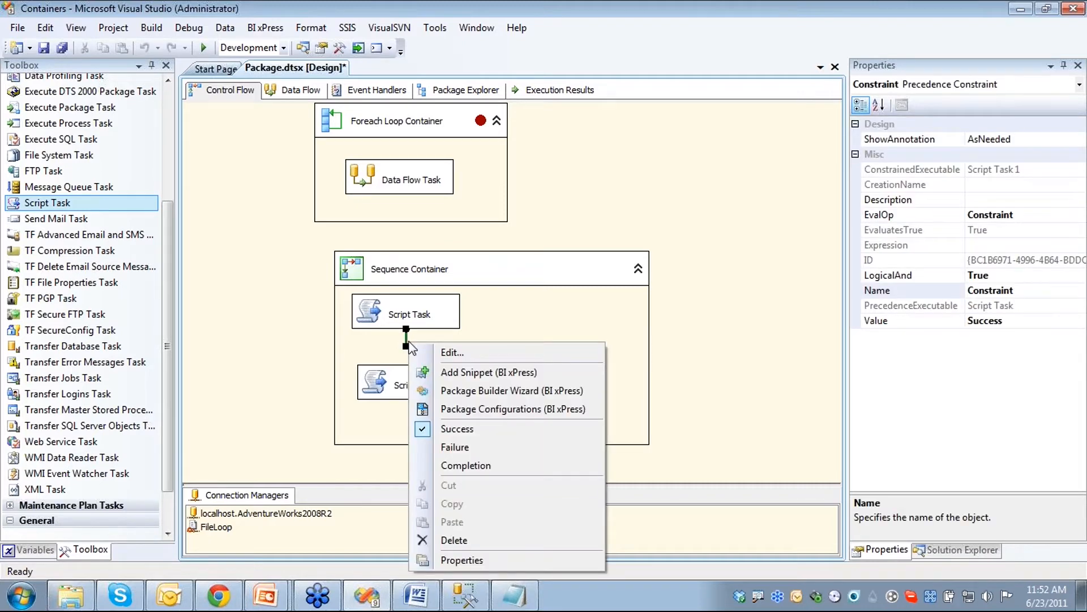
pyautogui.click(461, 465)
pyautogui.click(586, 383)
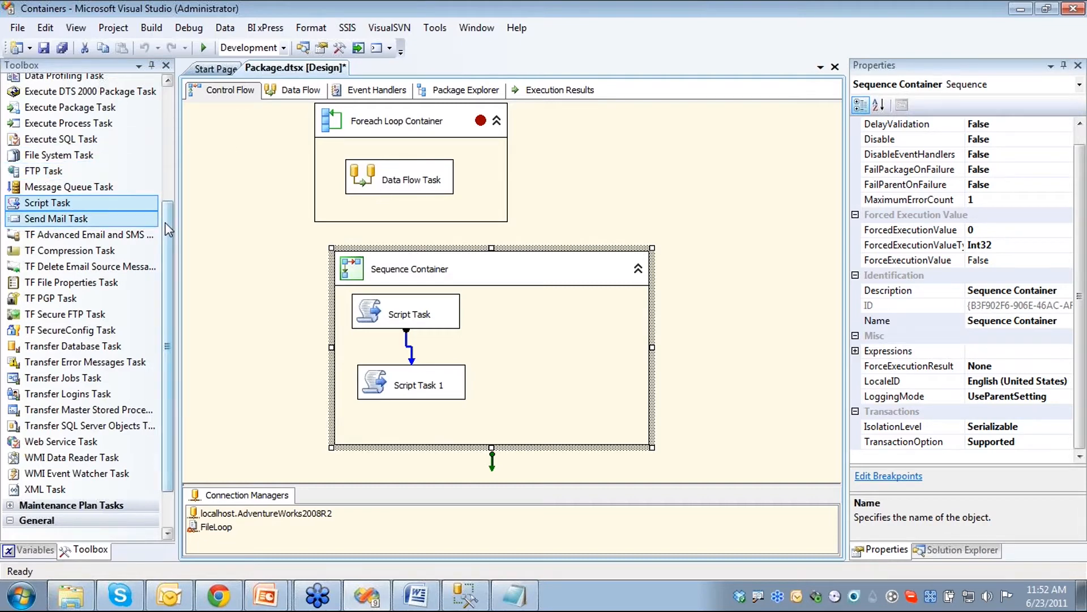
# Add a For Loop Container to the right of the Foreach Loop Container and shift the Sequence Container clear of it
pyautogui.scroll(1, 168, 220)
pyautogui.scroll(10, 169, 220)
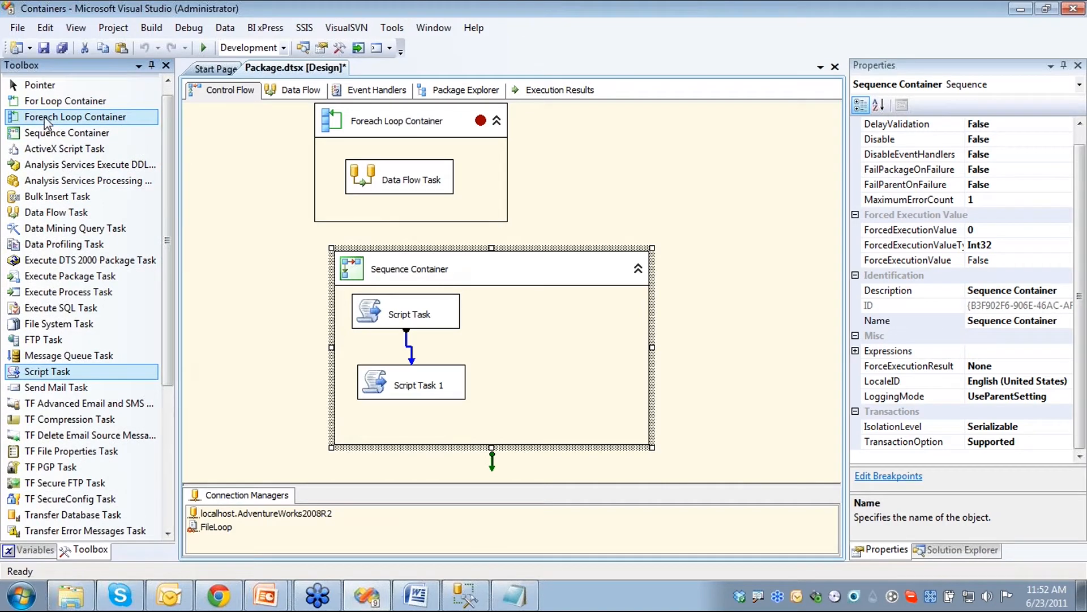
pyautogui.moveTo(41, 104); pyautogui.dragTo(620, 136)
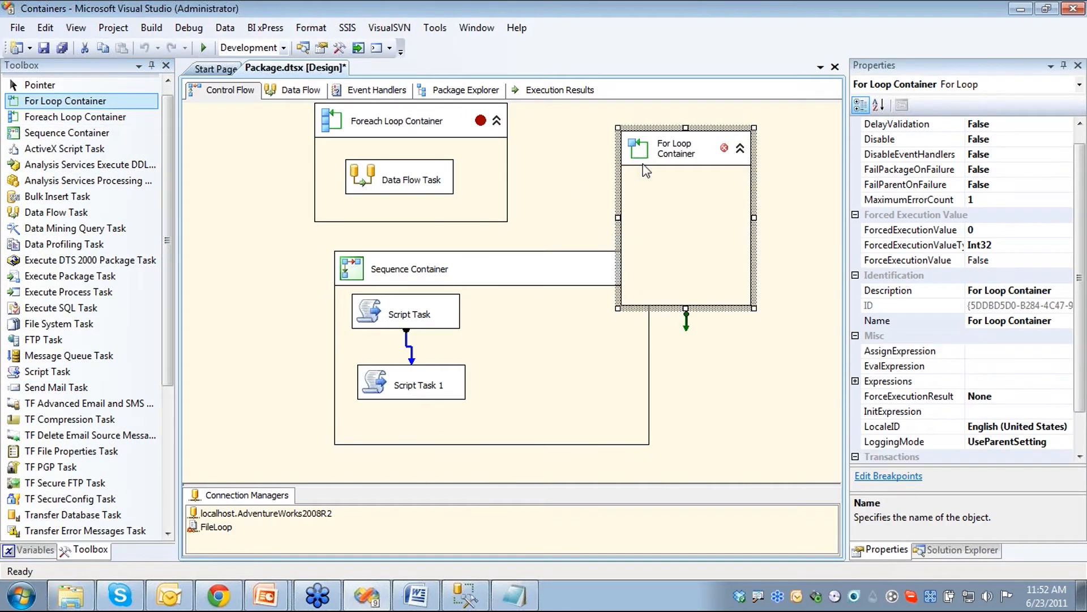
pyautogui.click(530, 280)
# Examine the For Loop Container's InitExpression, EvalExpression and AssignExpression properties, and close its editor without saving
pyautogui.doubleClick(657, 232)
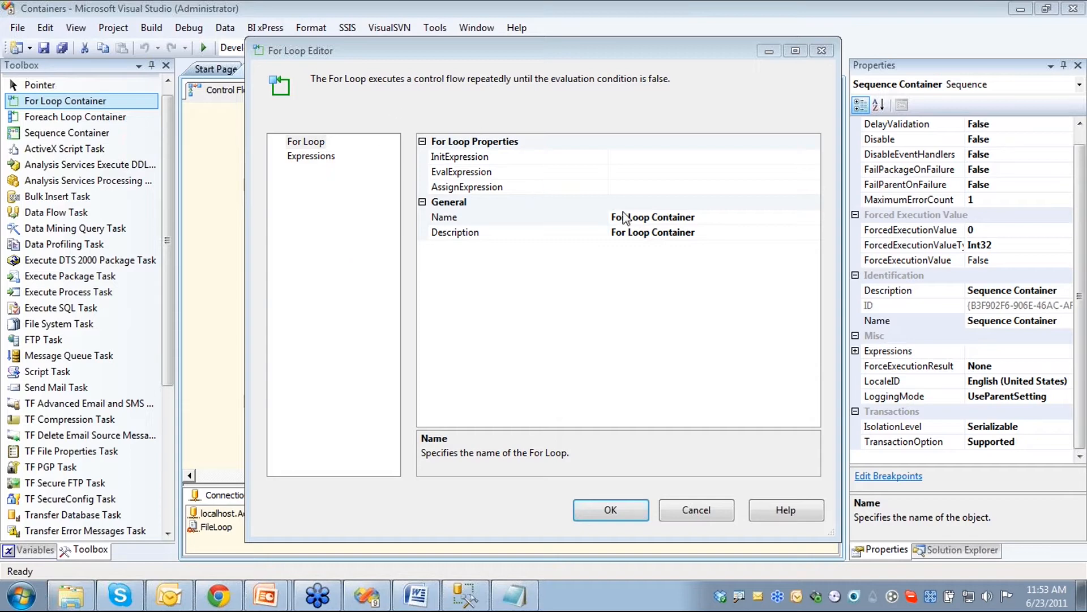
pyautogui.click(634, 158)
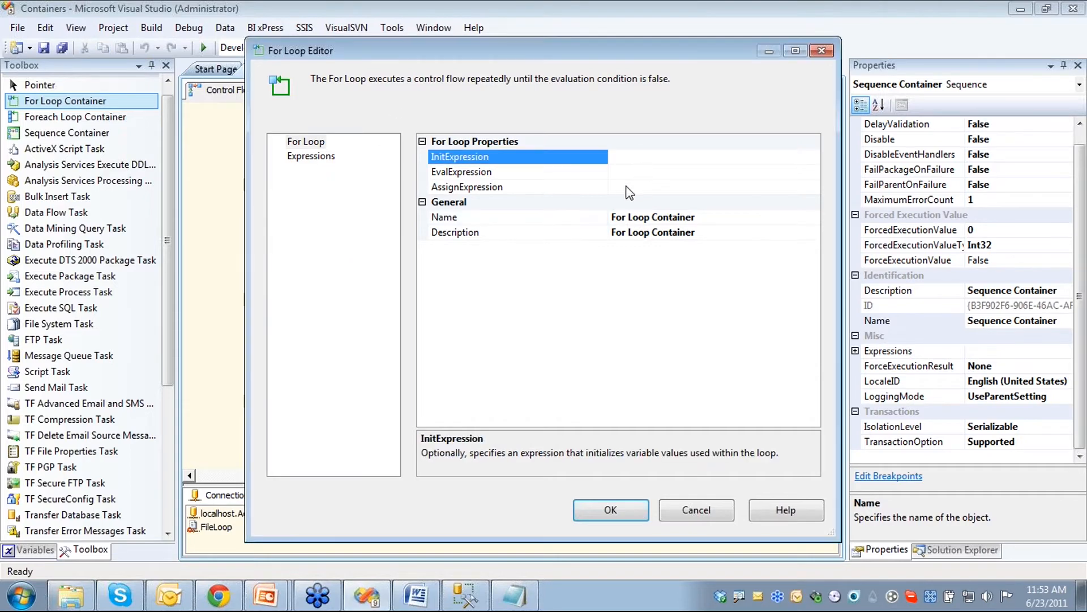
pyautogui.click(626, 170)
pyautogui.click(631, 187)
pyautogui.click(630, 159)
pyautogui.click(628, 173)
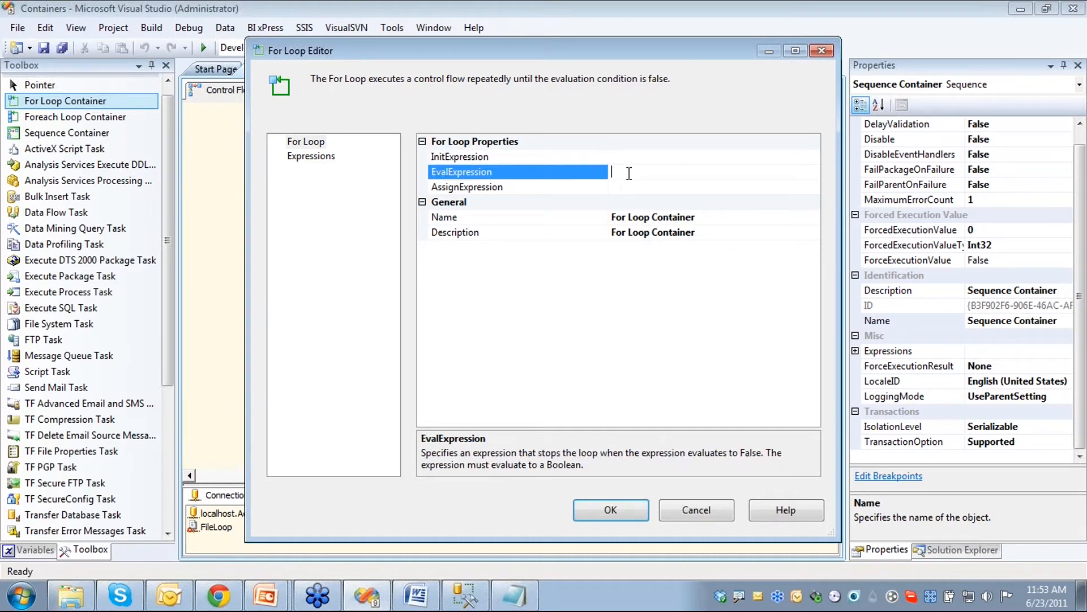
pyautogui.click(627, 187)
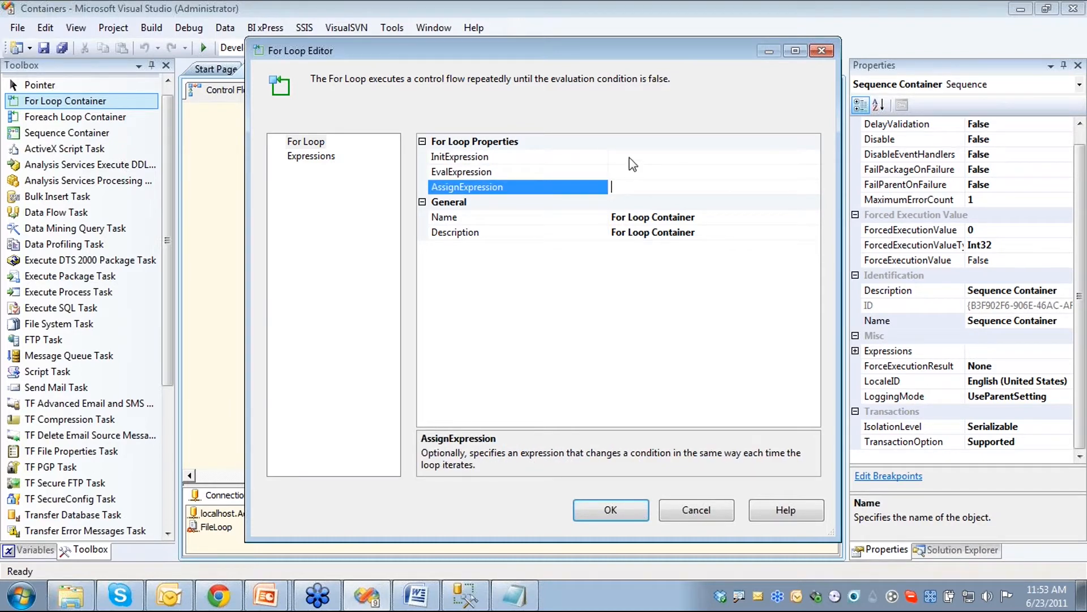
pyautogui.click(629, 158)
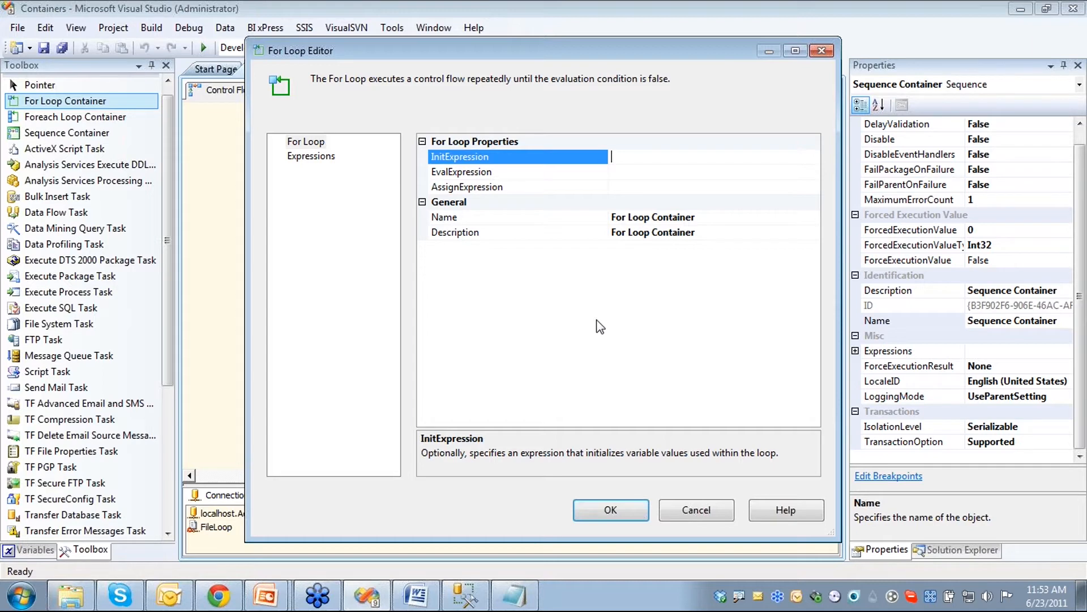
pyautogui.click(691, 512)
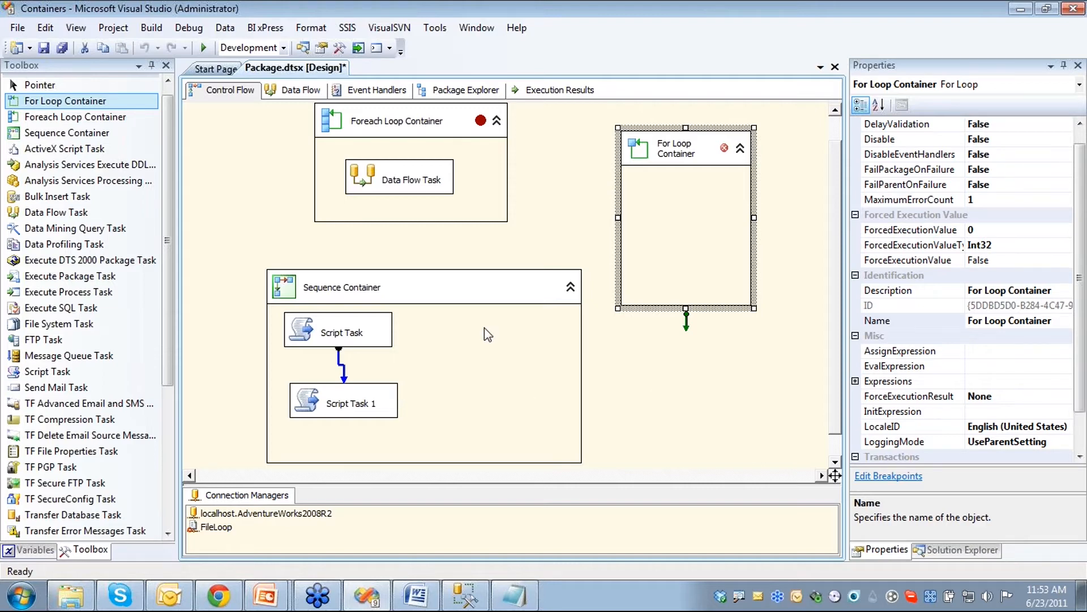
# Open the Foreach Loop Container's collection settings and preview the configuration for the Foreach From Variable Enumerator
pyautogui.doubleClick(341, 115)
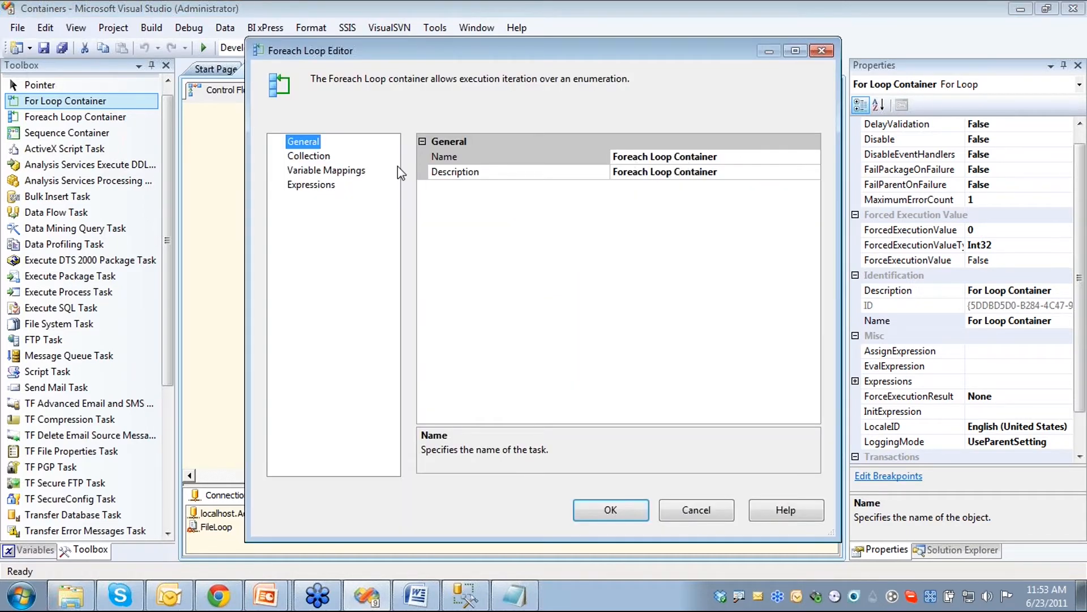
pyautogui.click(309, 156)
pyautogui.click(752, 171)
pyautogui.click(754, 157)
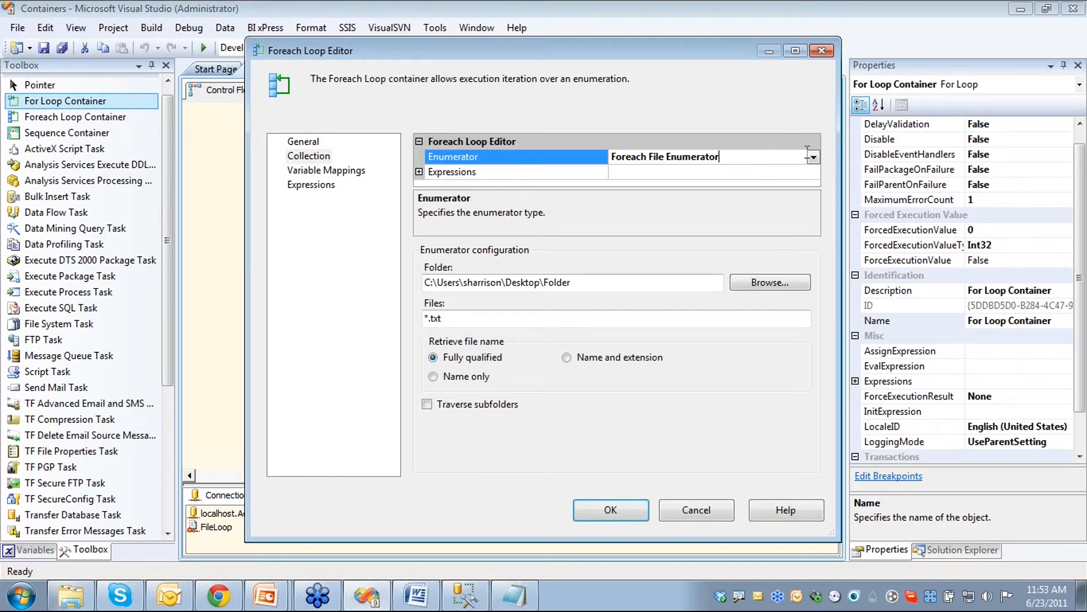
pyautogui.click(813, 157)
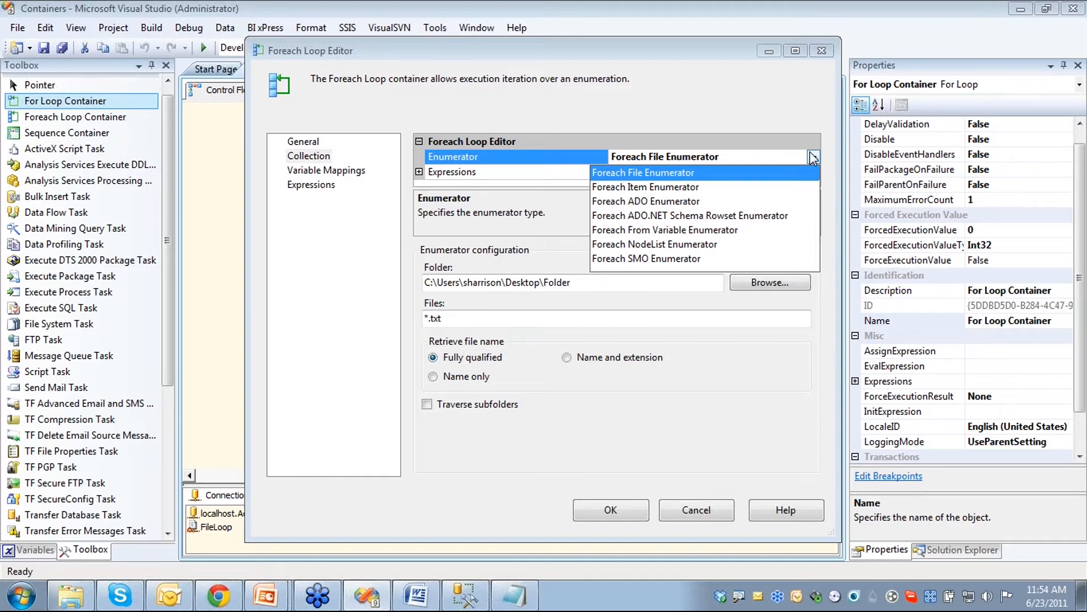
pyautogui.click(630, 232)
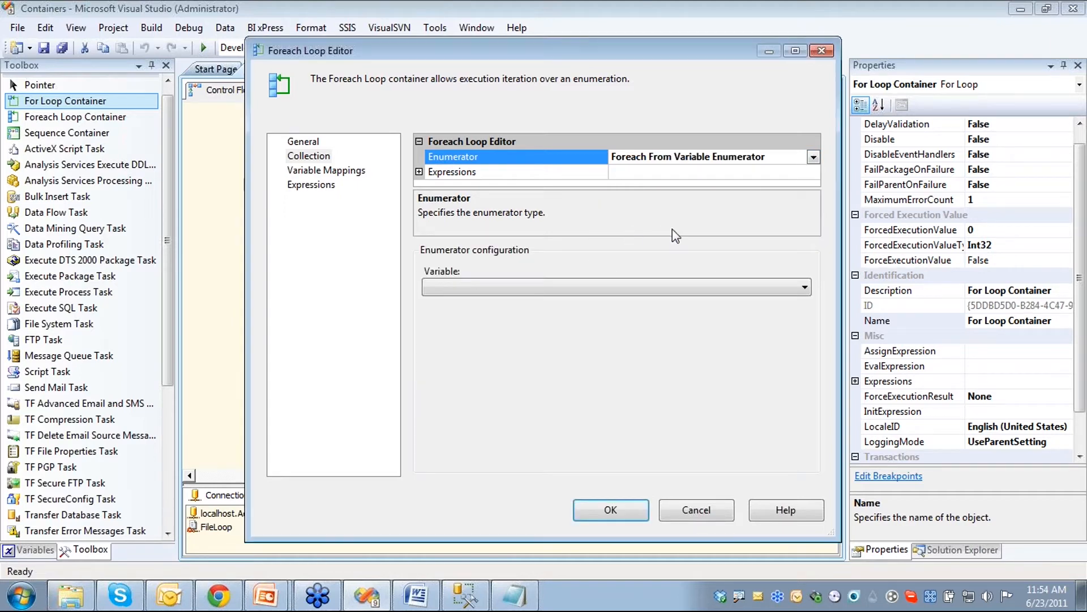
# Preview the configuration options of the Foreach ADO Enumerator and the Foreach ADO.NET Schema Rowset Enumerator
pyautogui.click(814, 158)
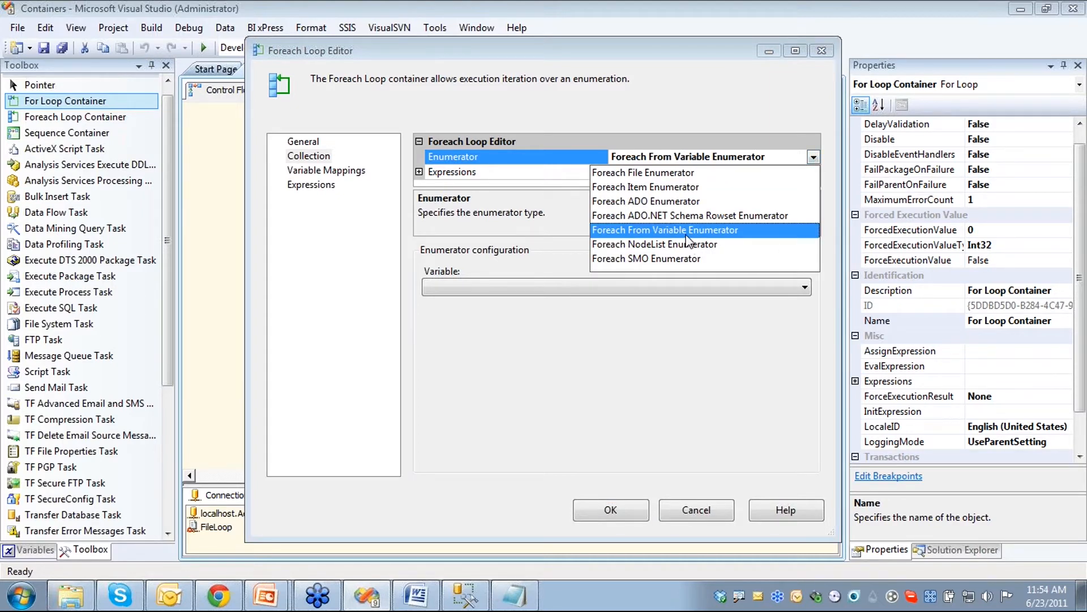
pyautogui.click(645, 201)
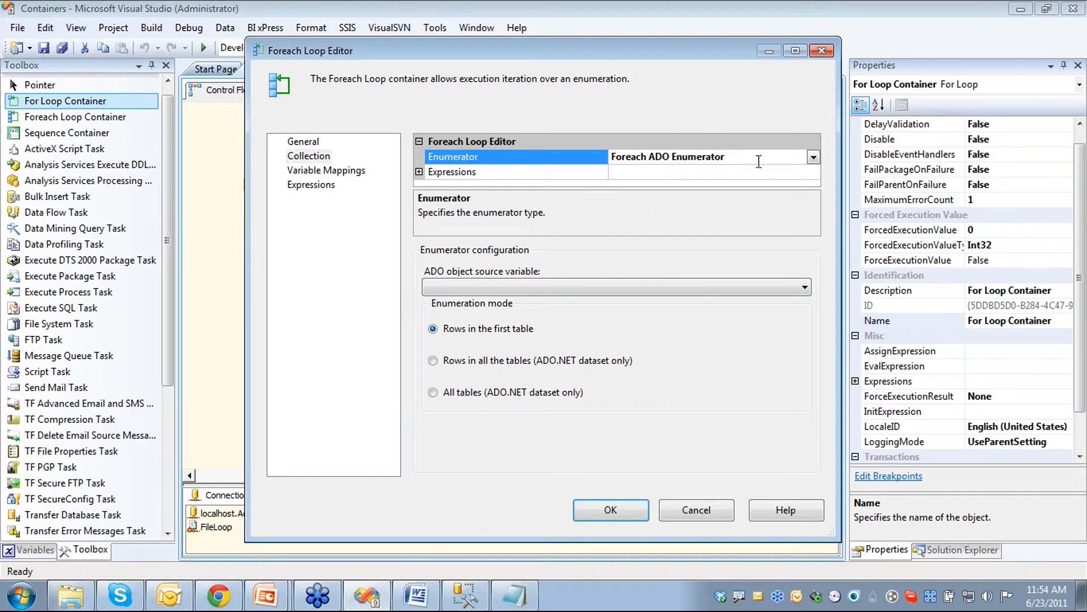
pyautogui.click(813, 157)
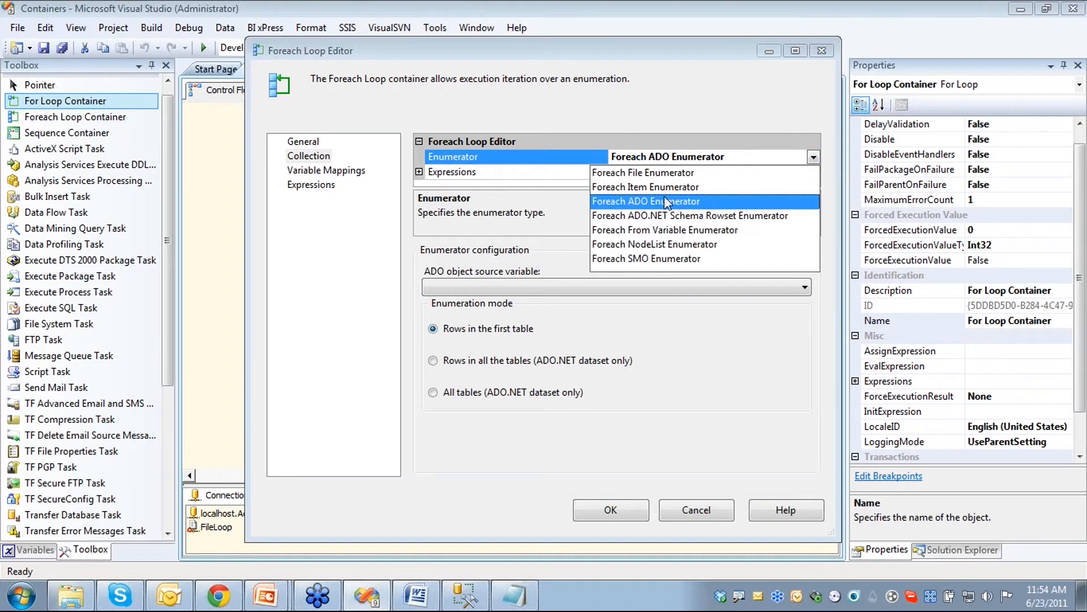
pyautogui.click(658, 216)
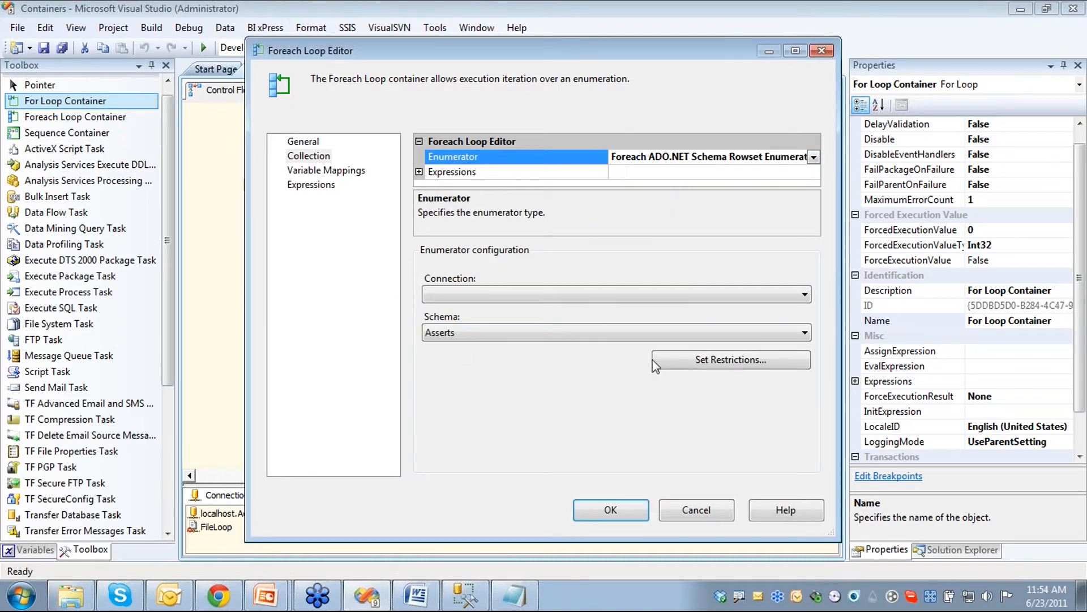
# Return to the Foreach From Variable Enumerator, review its selectable variables, and close the editor without saving
pyautogui.click(813, 157)
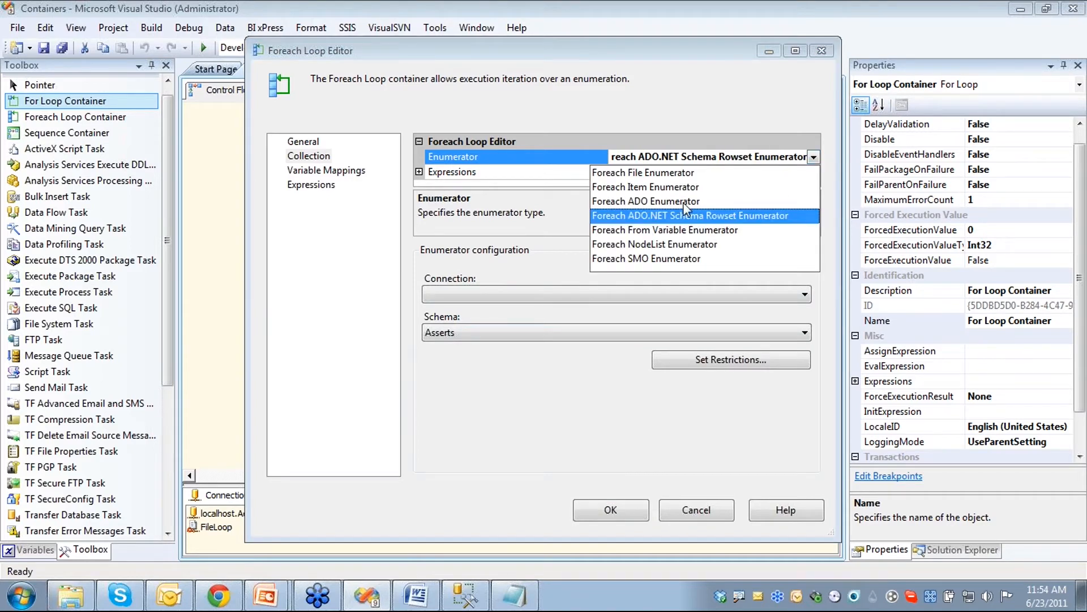
pyautogui.click(657, 230)
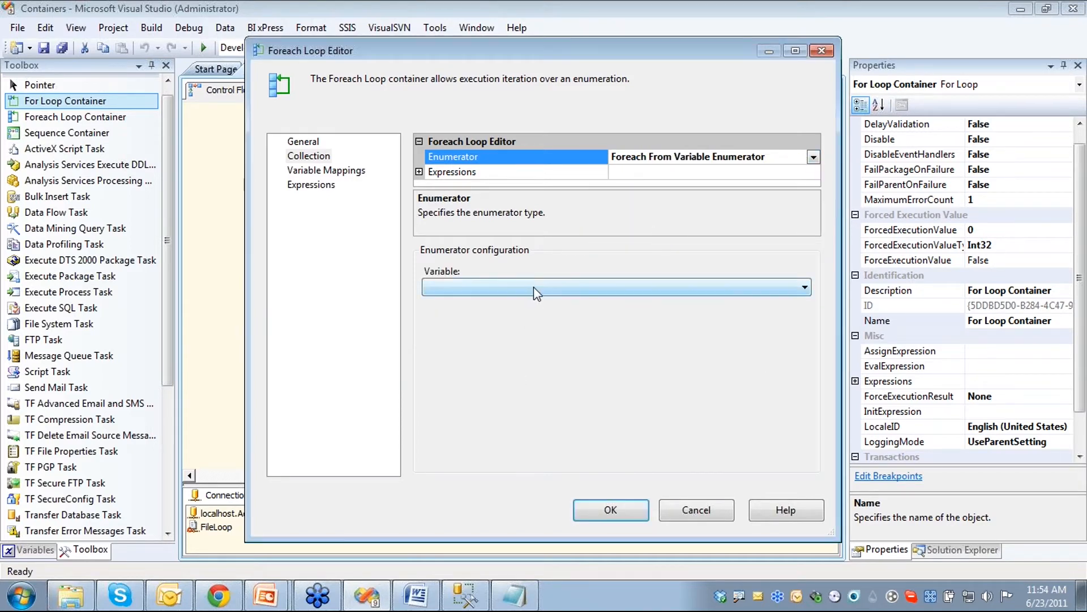
pyautogui.click(700, 287)
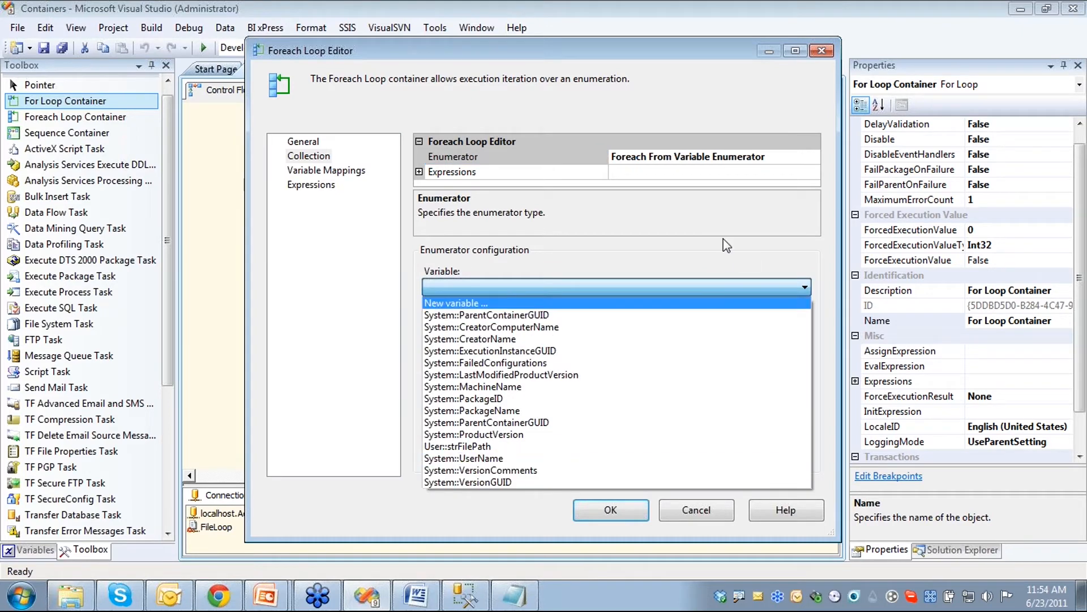
pyautogui.click(711, 262)
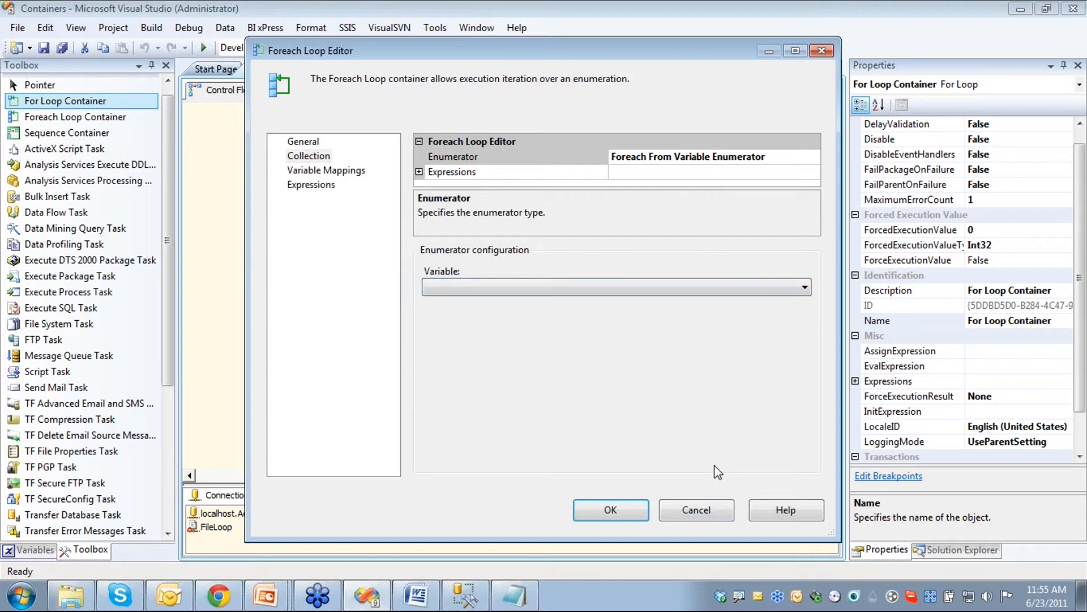
pyautogui.click(698, 513)
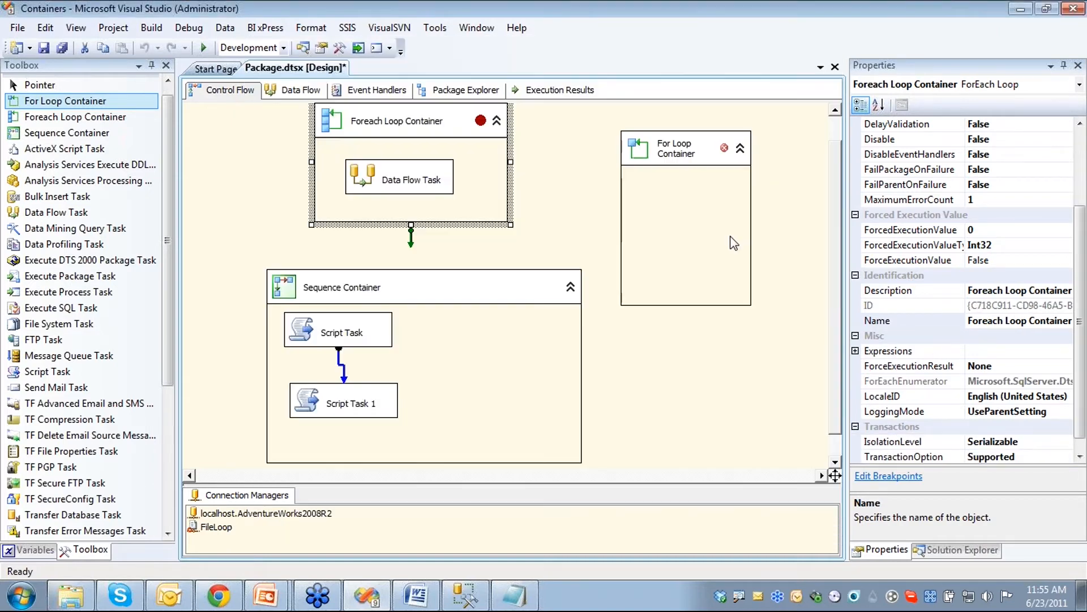
# Delete the For Loop Container and the Sequence Container together with its script tasks
pyautogui.click(673, 164)
pyautogui.click(684, 384)
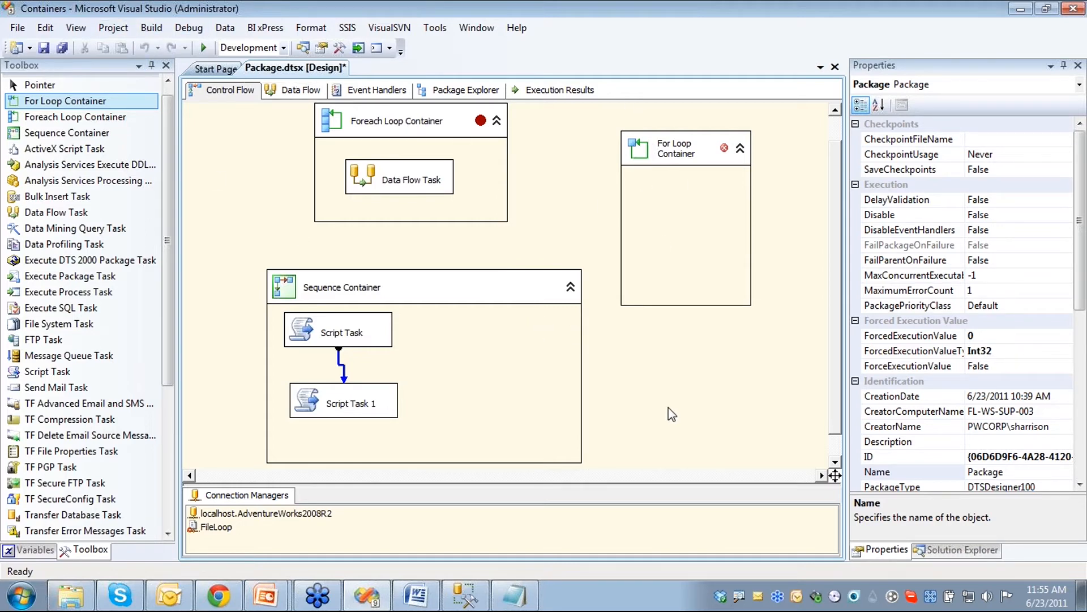
pyautogui.moveTo(791, 445); pyautogui.dragTo(321, 251)
pyautogui.press('Delete')
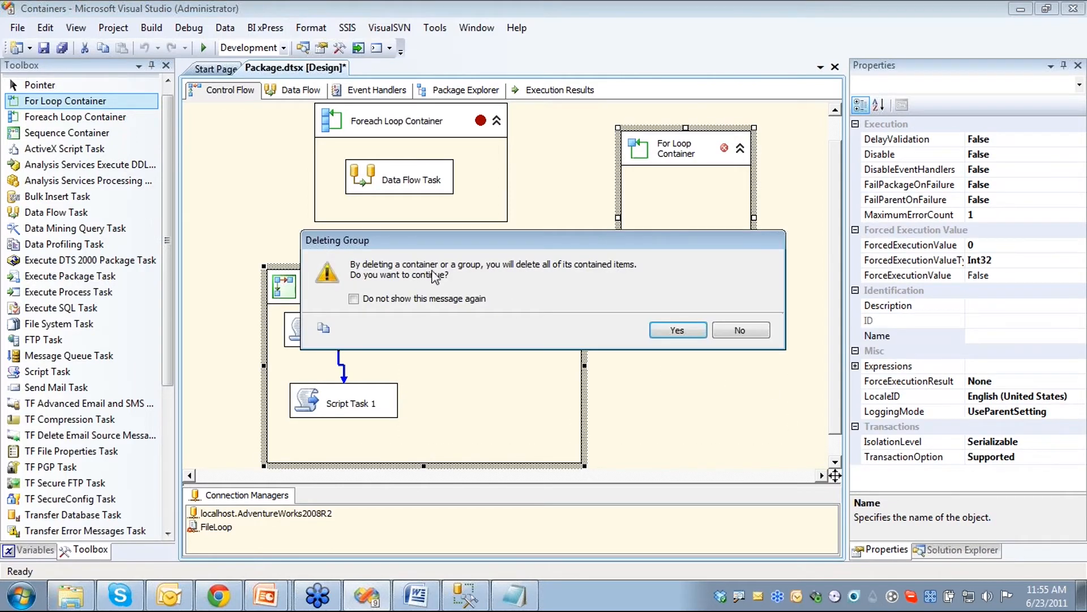
pyautogui.click(682, 329)
pyautogui.click(582, 218)
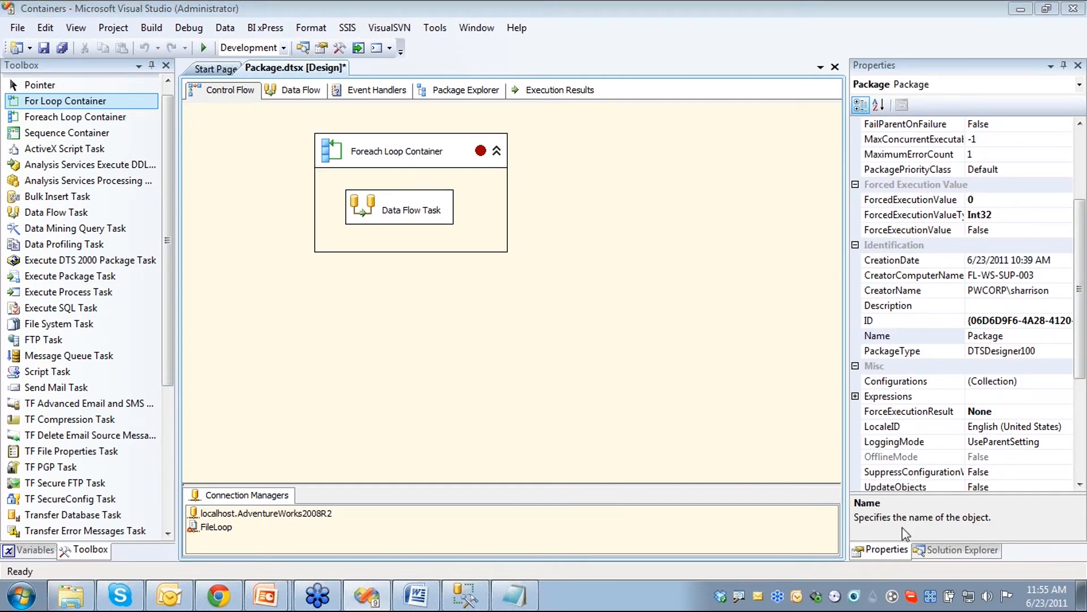
# Execute Package.dtsx from the project's SSIS Packages folder
pyautogui.click(957, 550)
pyautogui.rightClick(934, 173)
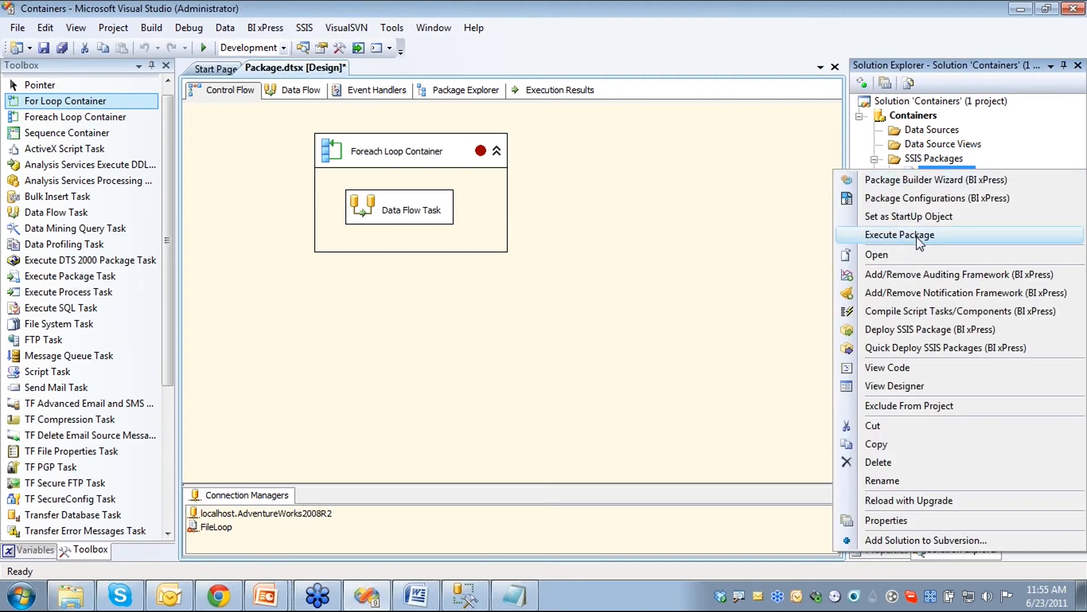
pyautogui.click(907, 236)
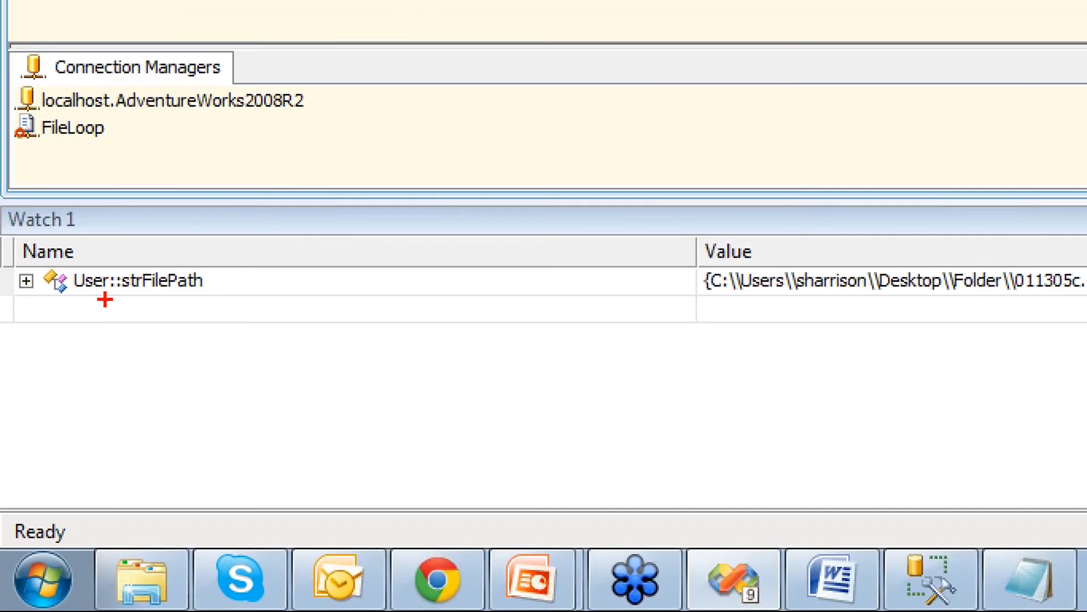
# Remove the User::strFilePath entry from Watch 1 and add it back by entering strFilePath as the watched variable
pyautogui.moveTo(120, 302); pyautogui.dragTo(120, 373)
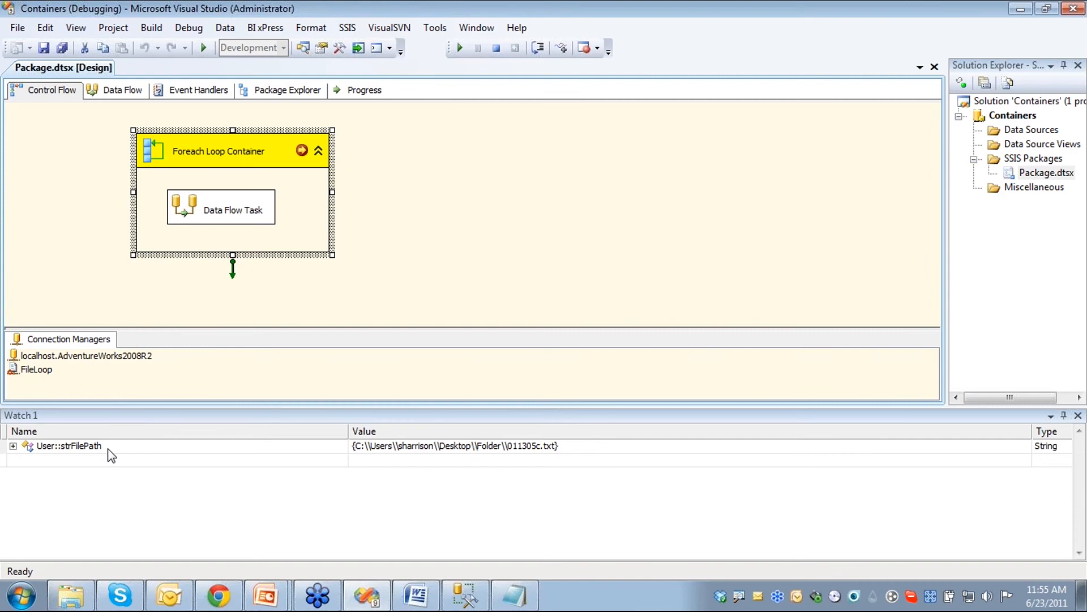
pyautogui.click(215, 280)
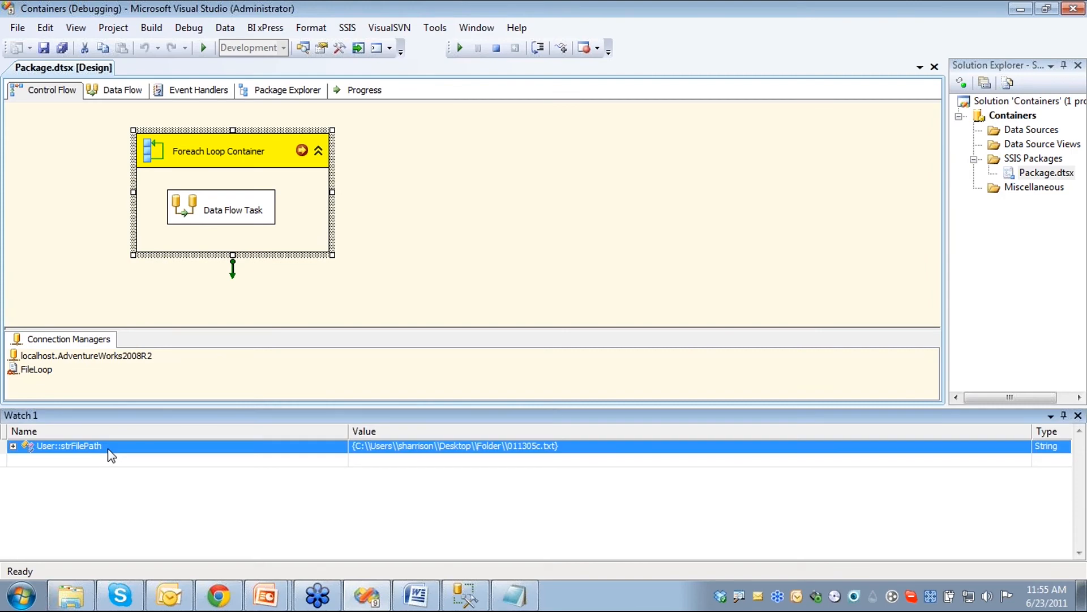
pyautogui.press('Delete')
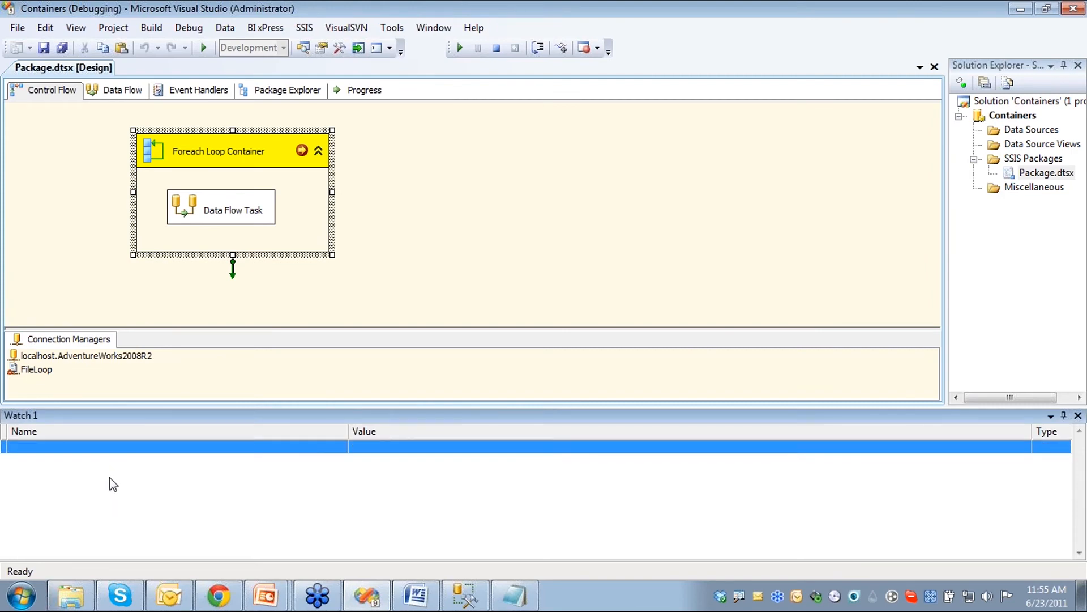
pyautogui.click(101, 447)
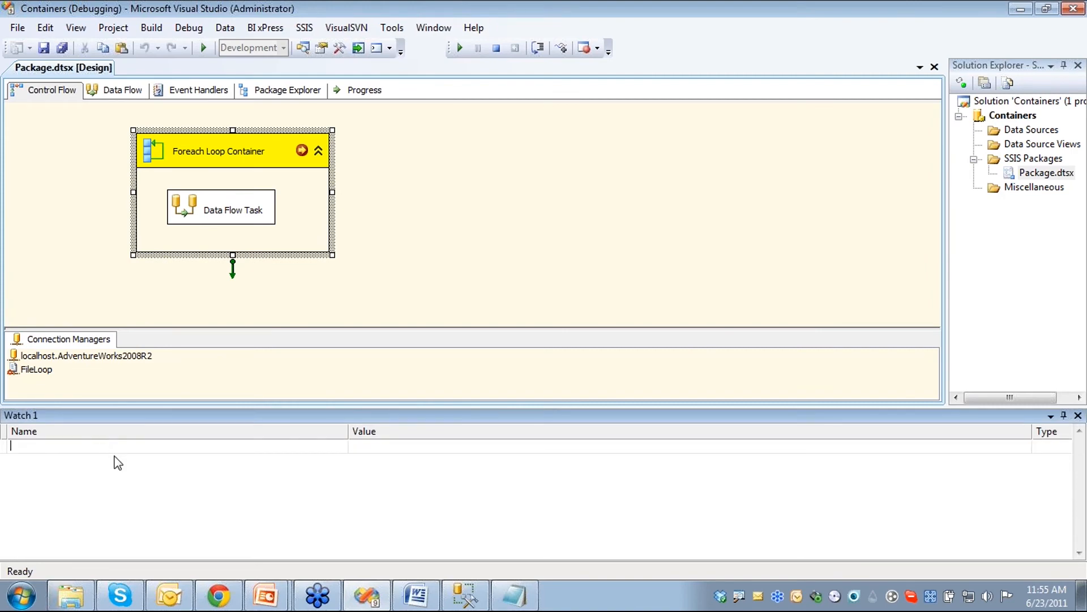
pyautogui.write('strFilePath')
pyautogui.press('Return')
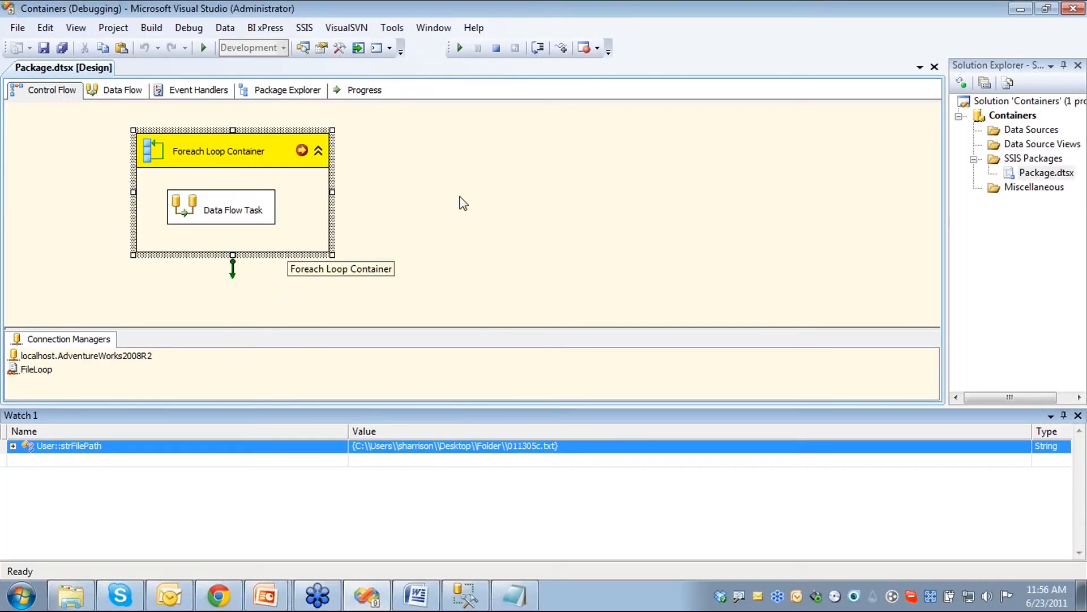
# Continue the paused package run to the Foreach Loop's next iteration
pyautogui.click(461, 49)
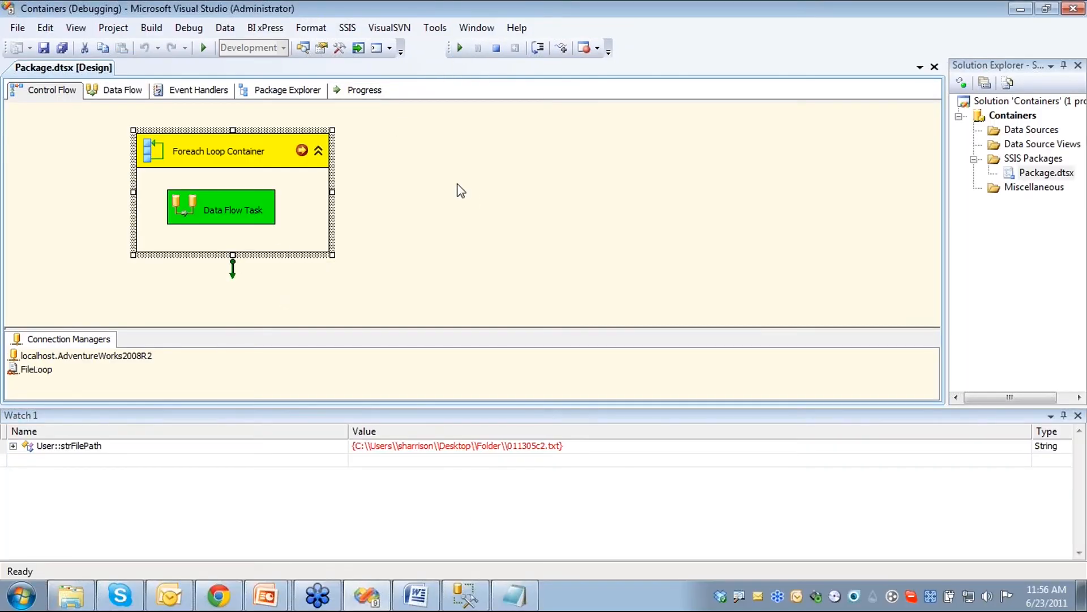
# Stop debugging the package, then open the Foreach Loop Container's editor and close it without changes
pyautogui.click(498, 49)
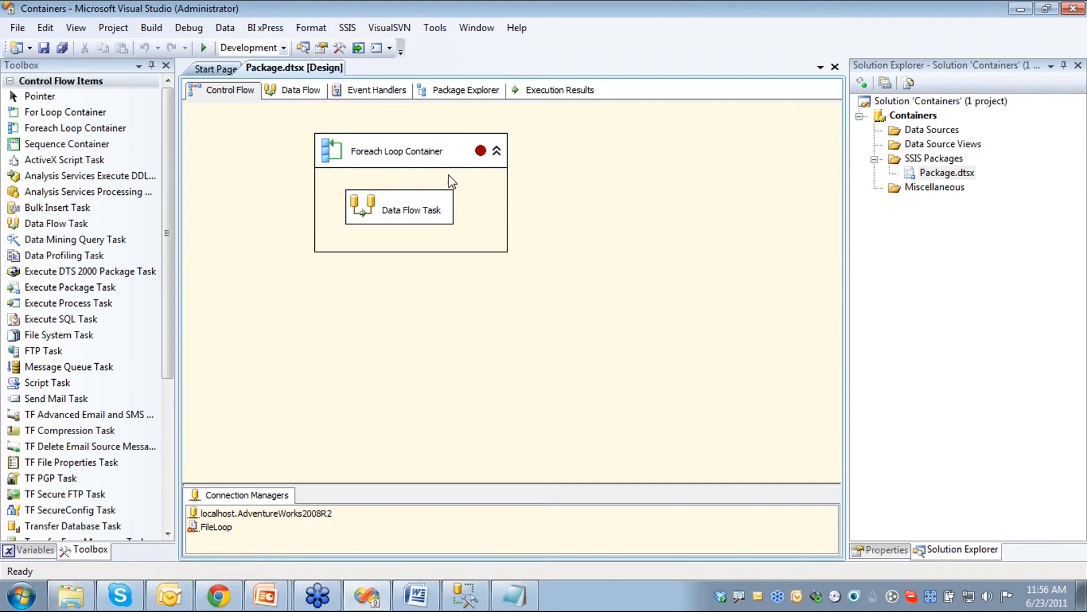
pyautogui.doubleClick(341, 151)
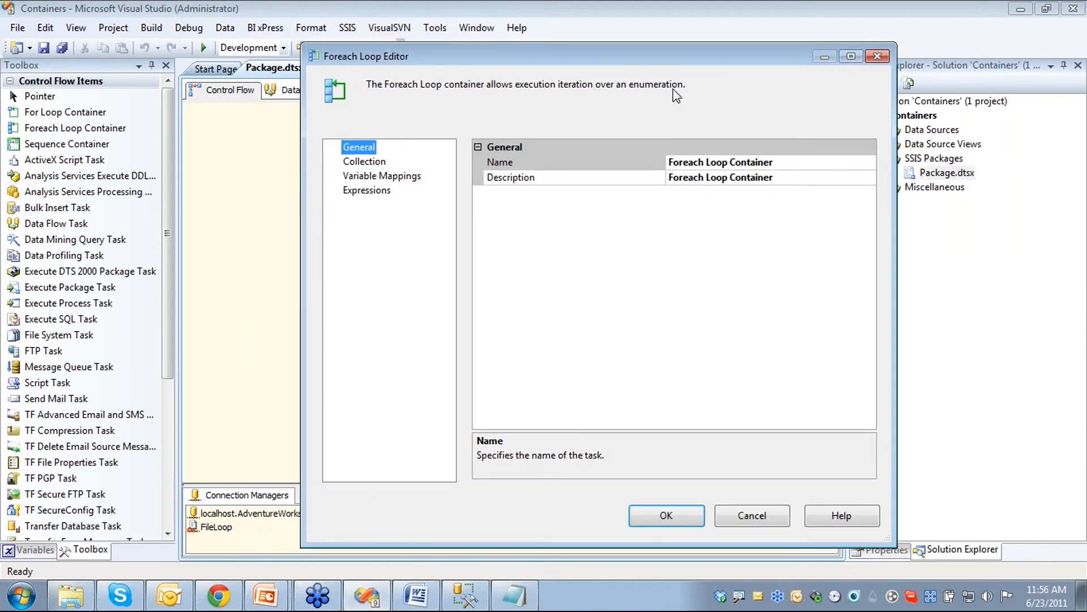
pyautogui.click(775, 521)
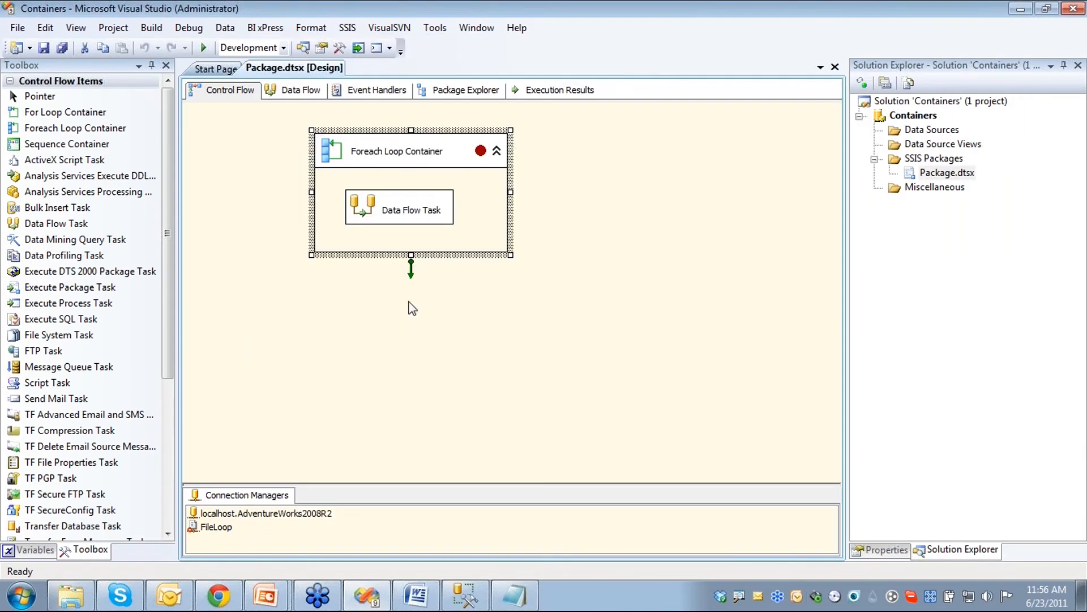
# Open the Data Flow Task's data flow, select the localhost.AdventureWorks2008R2 connection and display the package variables
pyautogui.doubleClick(377, 217)
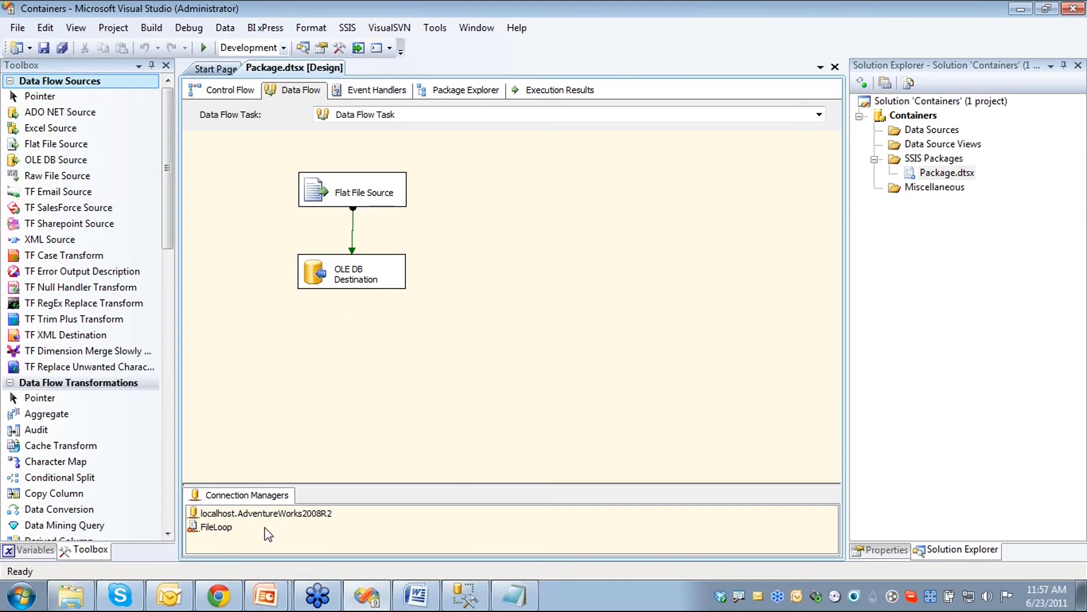
pyautogui.click(223, 513)
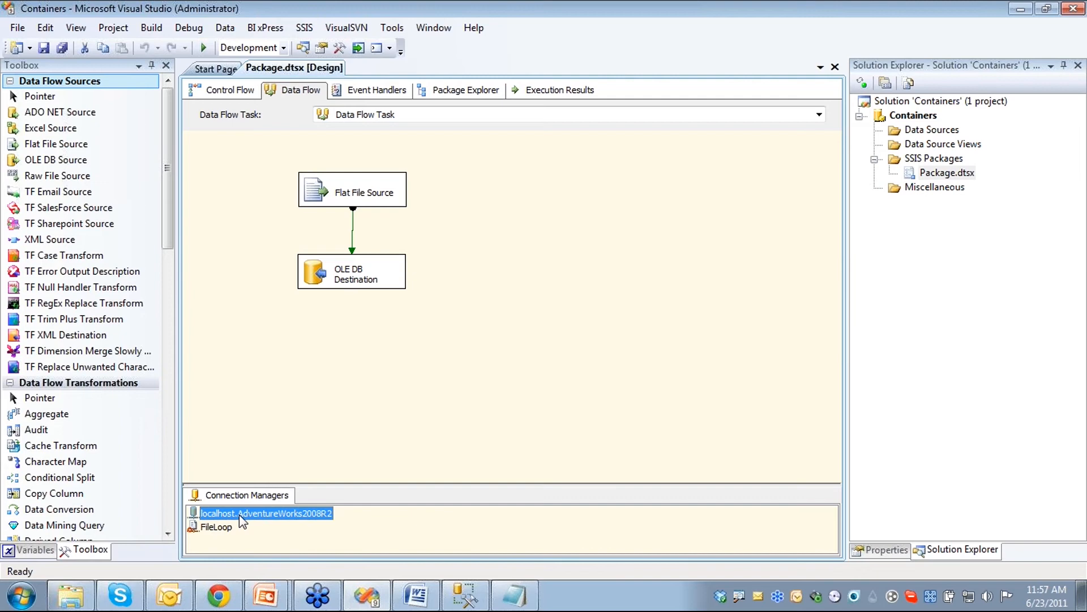
pyautogui.click(35, 551)
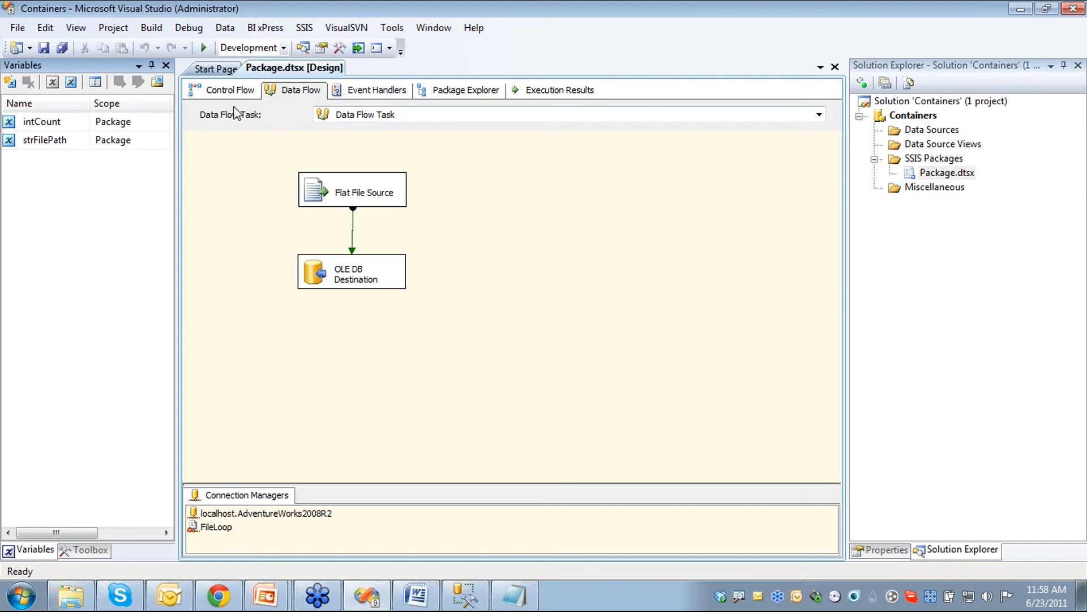
# Return to the control flow and review the Foreach Loop Container's collection settings for the enumerator, folder and file filter
pyautogui.click(229, 90)
pyautogui.click(339, 154)
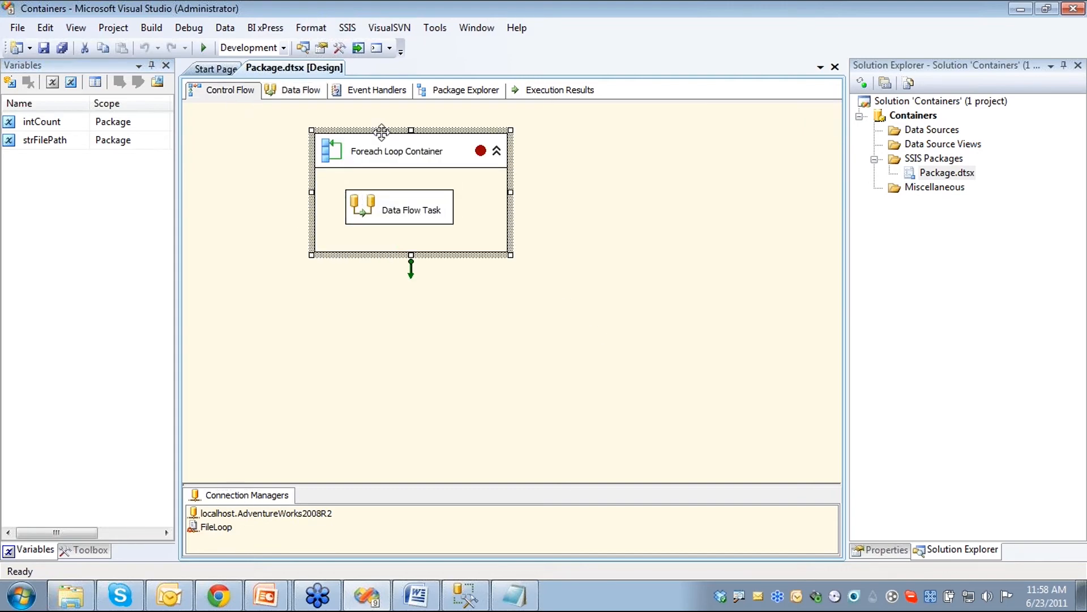
pyautogui.doubleClick(338, 154)
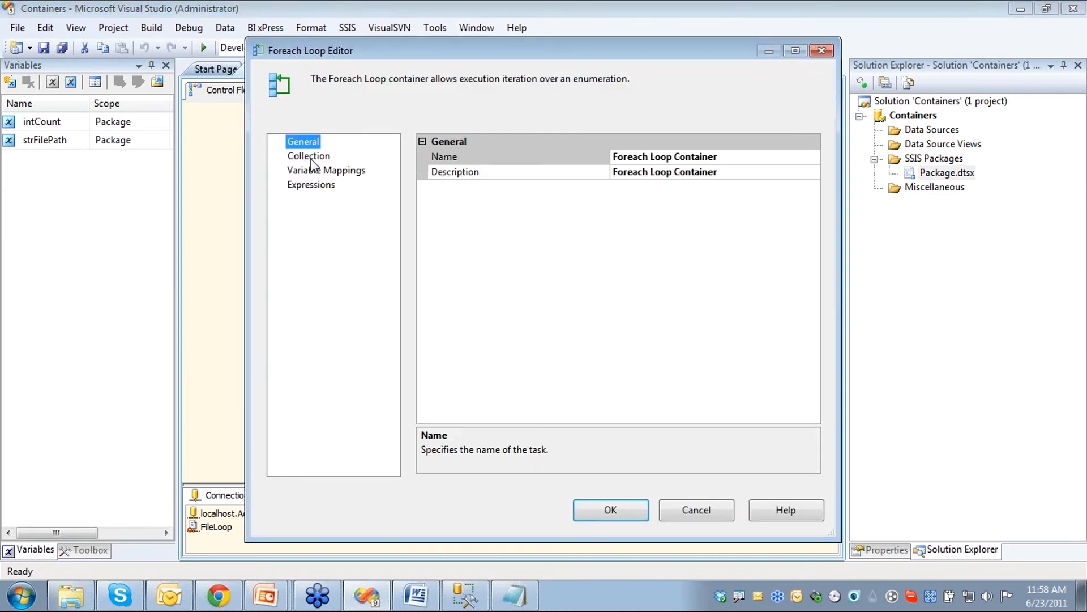
pyautogui.click(309, 157)
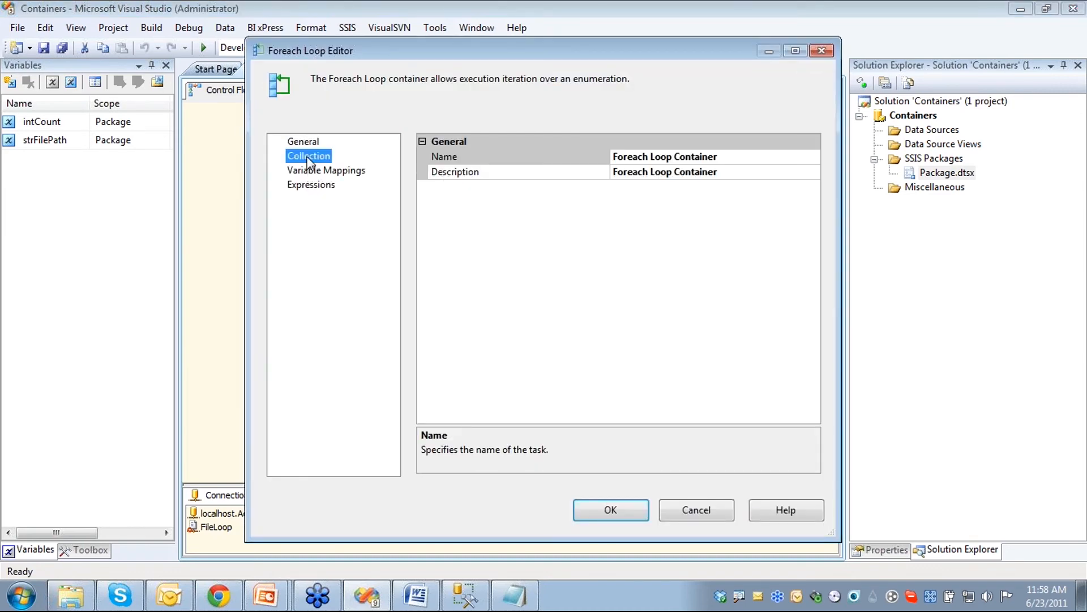
pyautogui.click(628, 284)
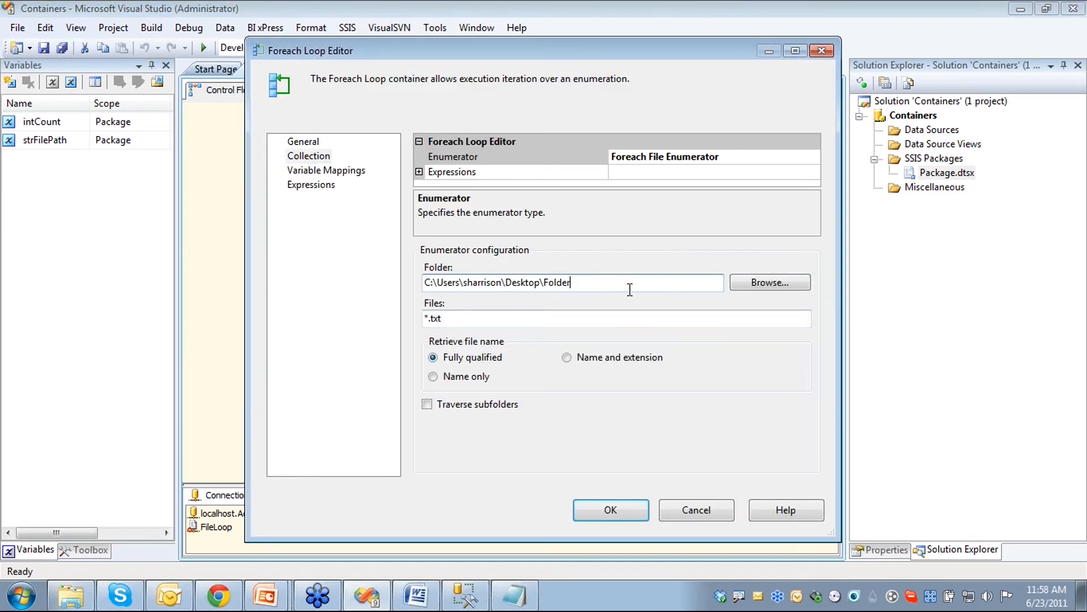
pyautogui.click(481, 318)
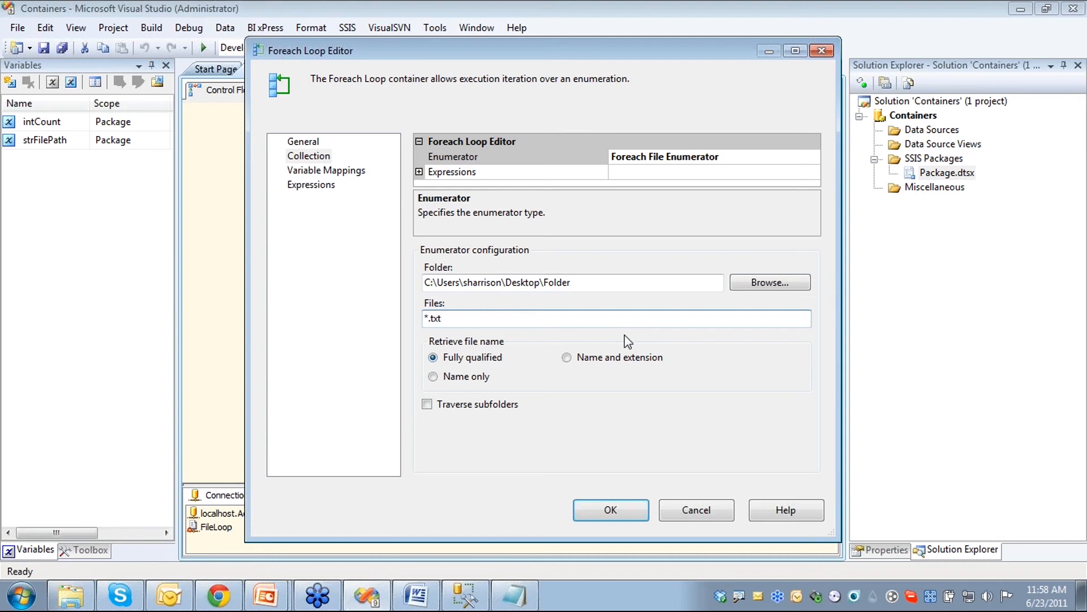
# Examine which Foreach Loop Container properties can be set by expression from its editor, then cancel without adding one
pyautogui.click(303, 190)
pyautogui.click(431, 157)
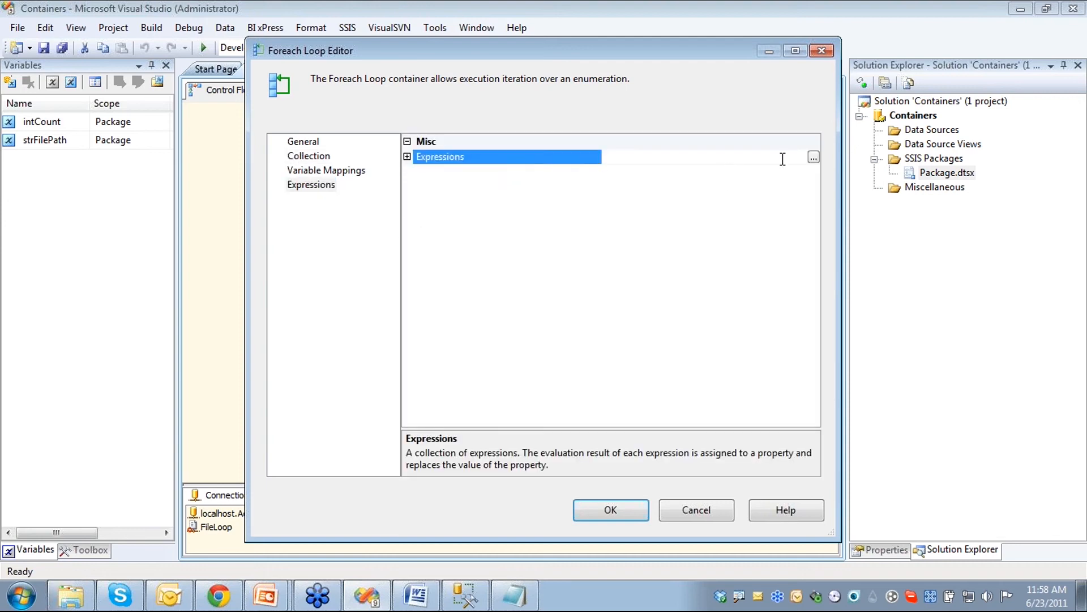
pyautogui.click(814, 158)
pyautogui.click(518, 227)
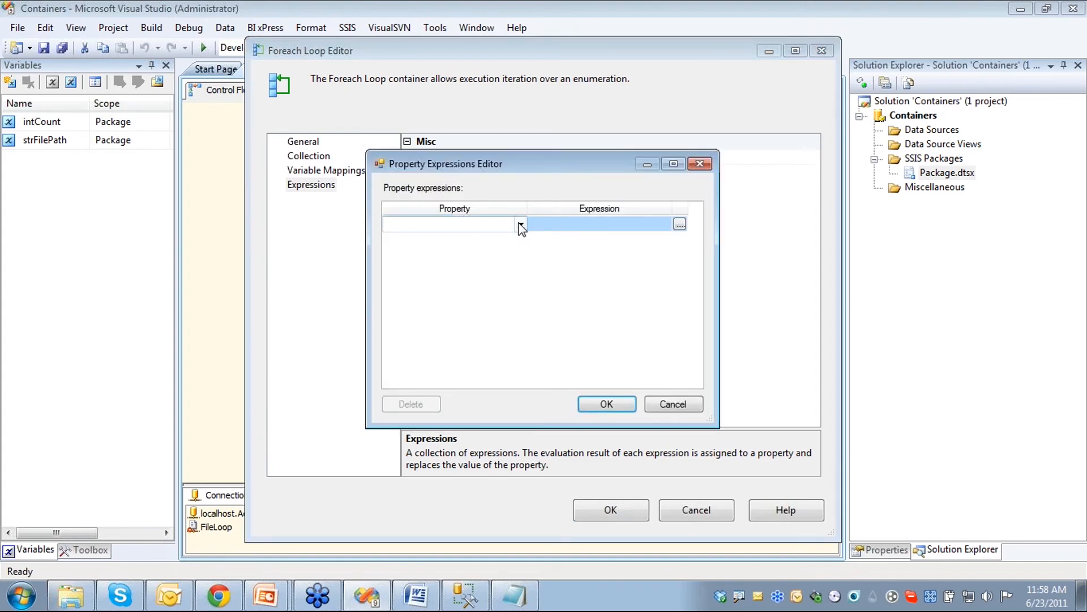
pyautogui.click(521, 225)
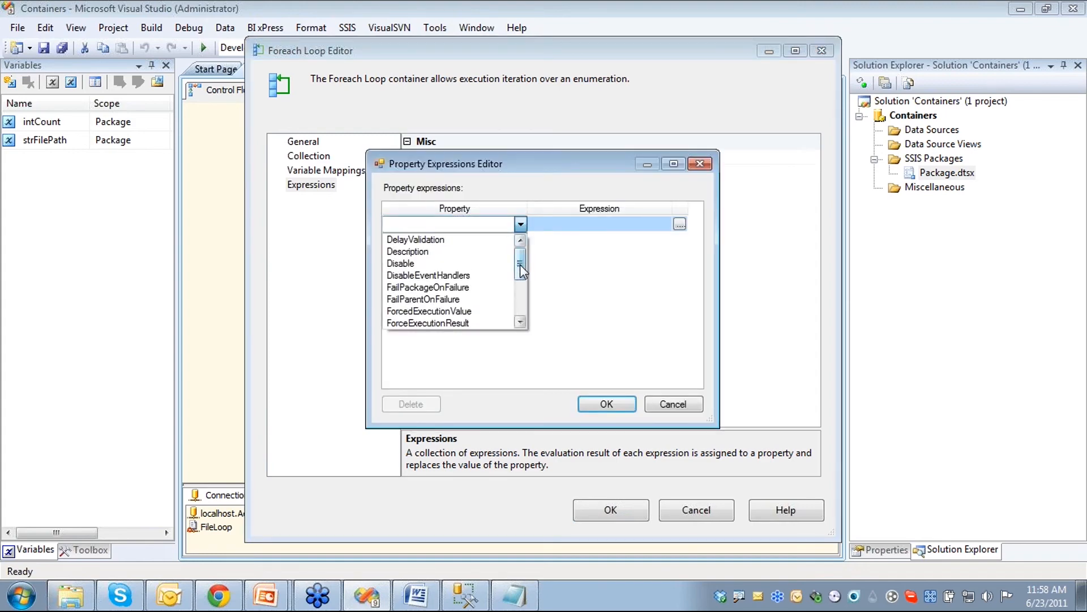
pyautogui.moveTo(521, 271)
pyautogui.mouseDown()
pyautogui.moveTo(521, 306)
pyautogui.moveTo(521, 287)
pyautogui.mouseUp()
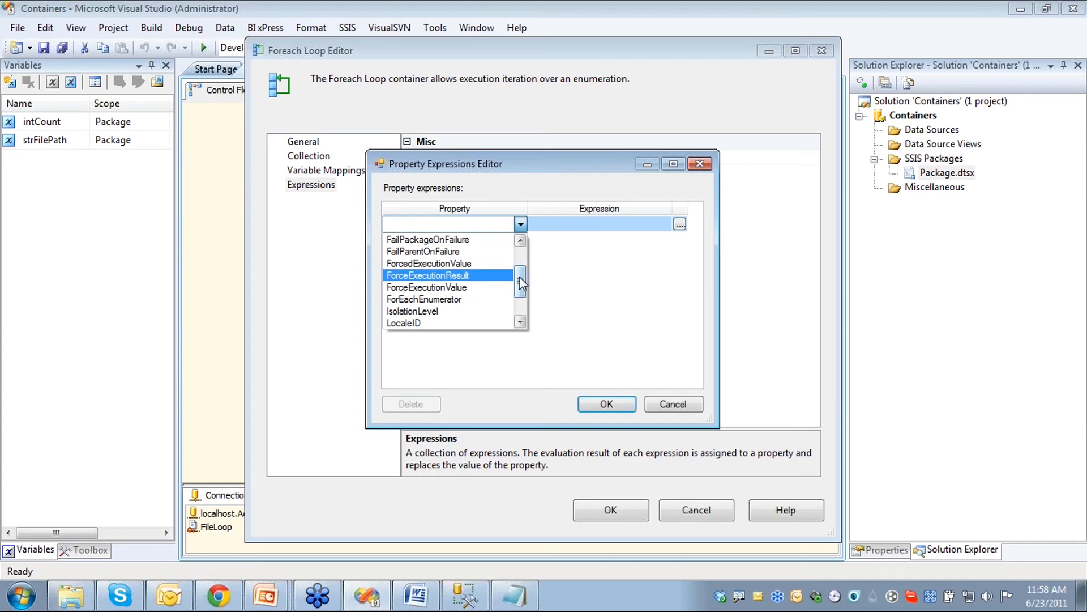
pyautogui.moveTo(519, 277)
pyautogui.mouseDown()
pyautogui.moveTo(520, 306)
pyautogui.moveTo(519, 260)
pyautogui.mouseUp()
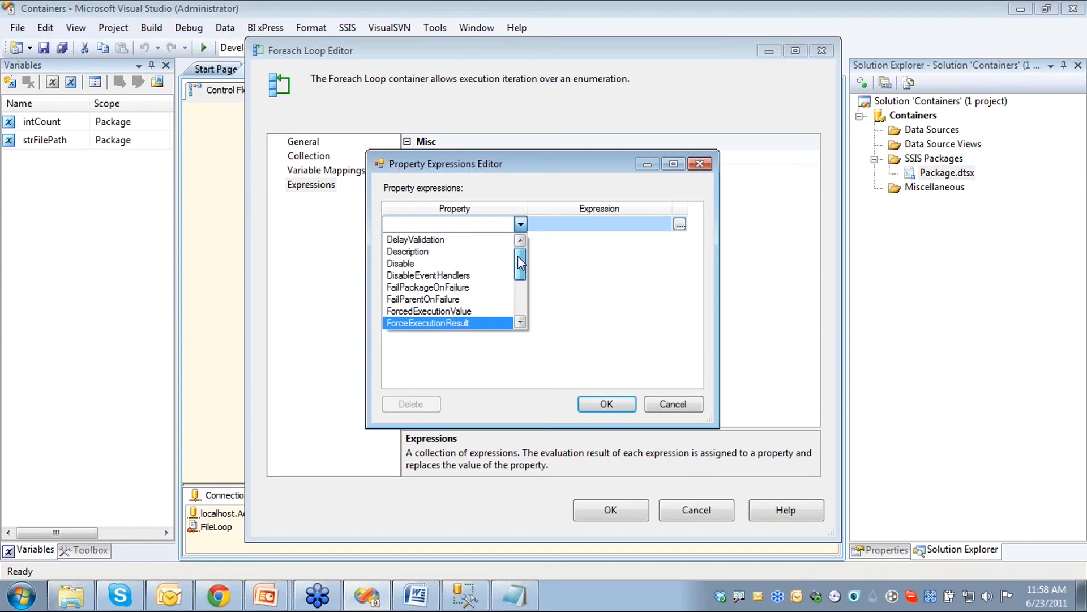
pyautogui.moveTo(520, 263); pyautogui.dragTo(521, 297)
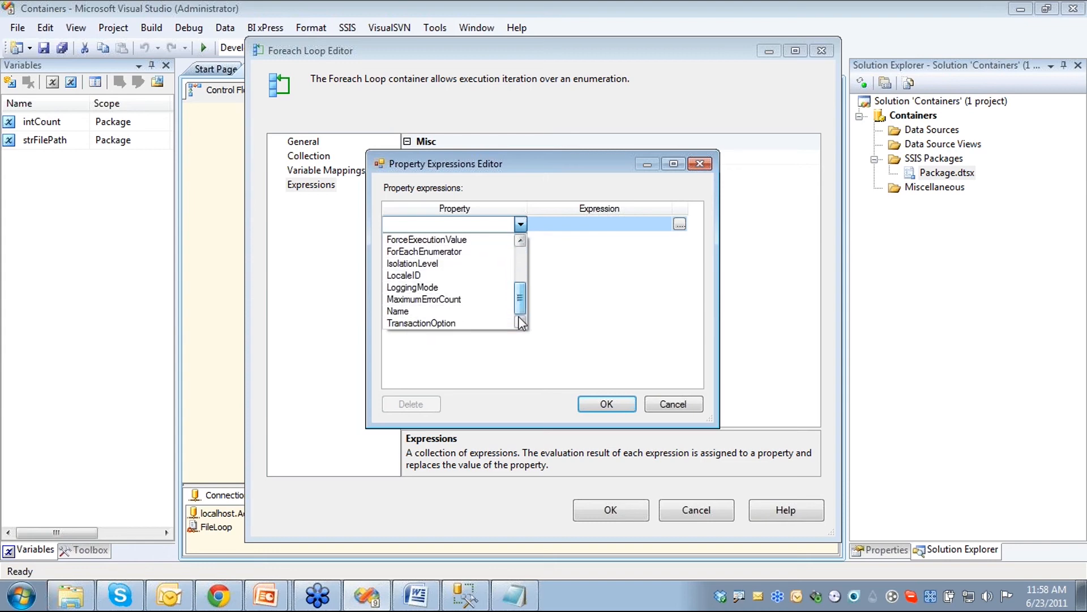
pyautogui.click(661, 405)
pyautogui.click(661, 406)
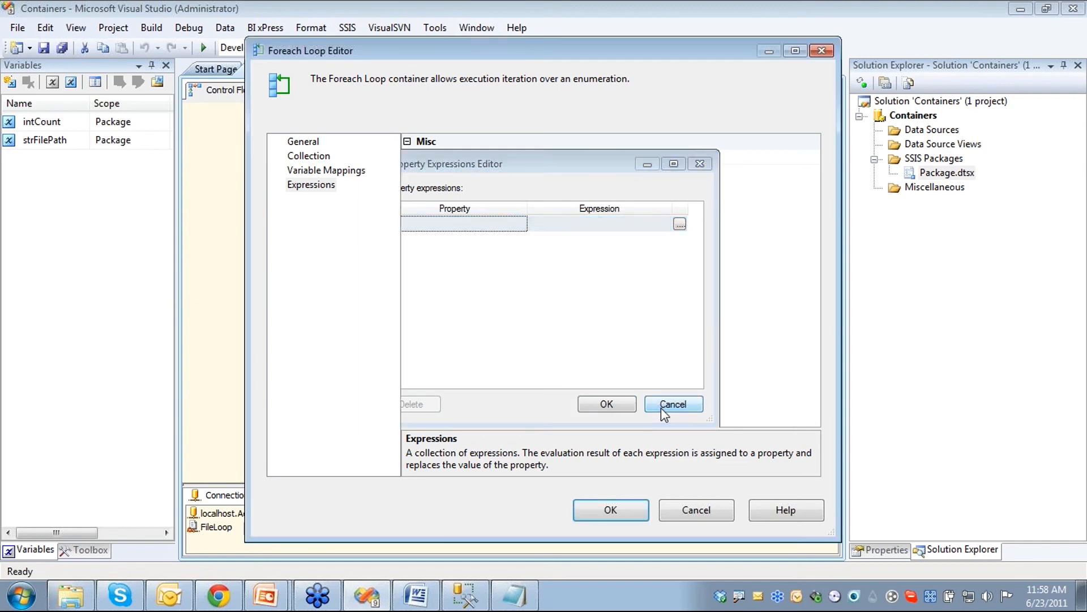
pyautogui.click(709, 512)
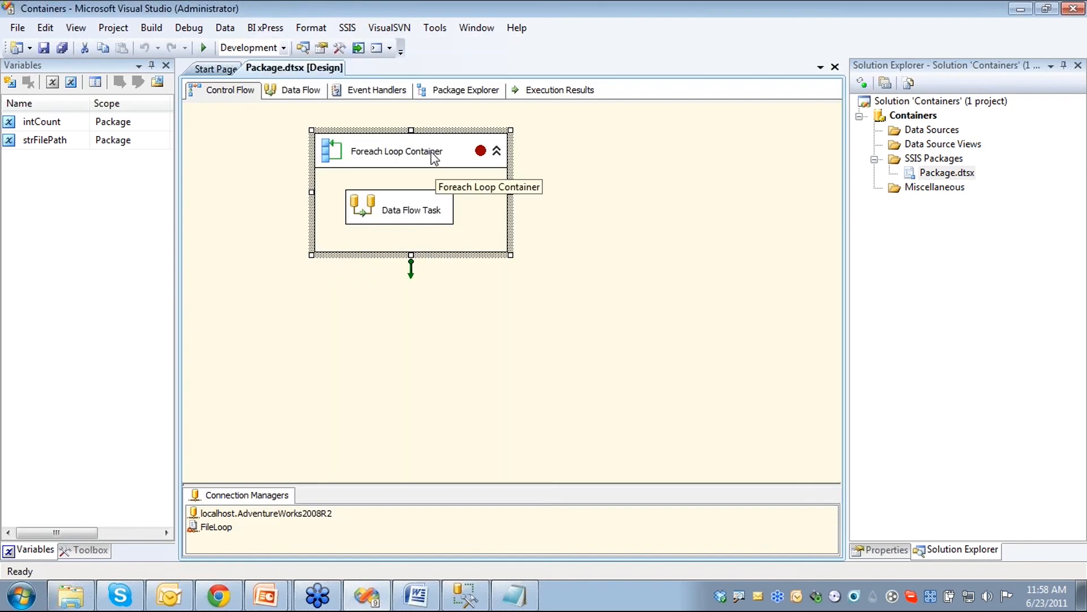
# Open the Property Expressions Editor from the Foreach Loop Container's properties, review the available properties, and cancel it
pyautogui.click(437, 154)
pyautogui.click(882, 549)
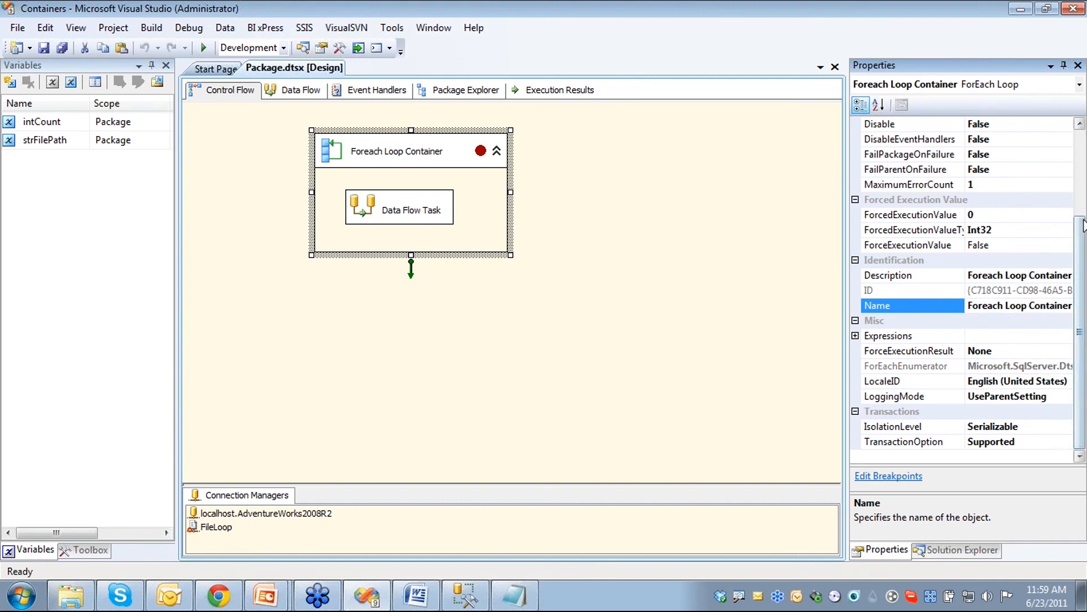
pyautogui.moveTo(1083, 229)
pyautogui.mouseDown()
pyautogui.moveTo(1084, 210)
pyautogui.moveTo(1083, 231)
pyautogui.mouseUp()
pyautogui.click(991, 336)
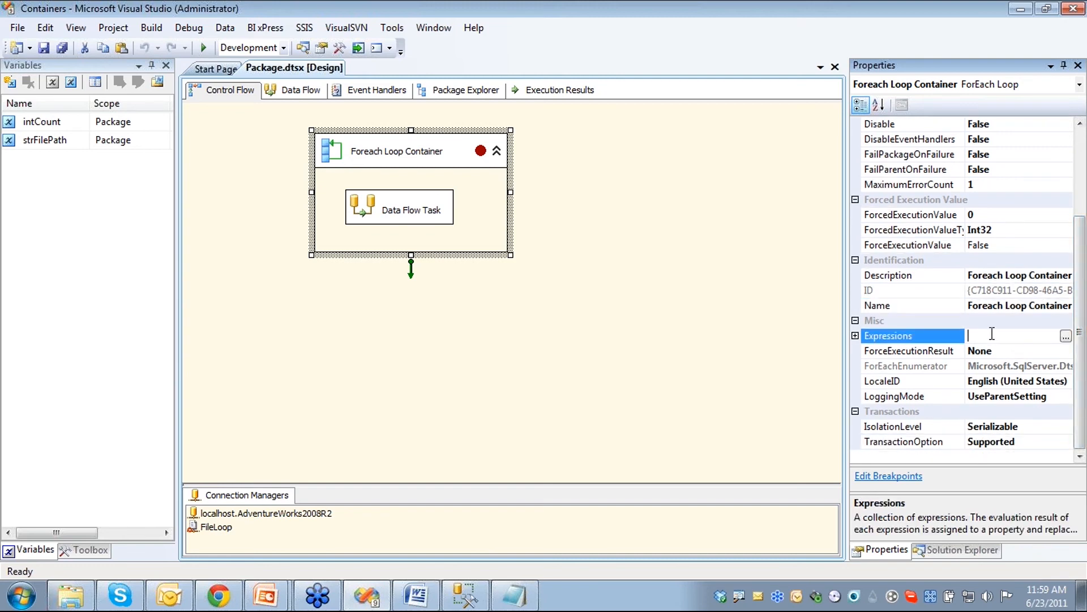
pyautogui.click(1061, 351)
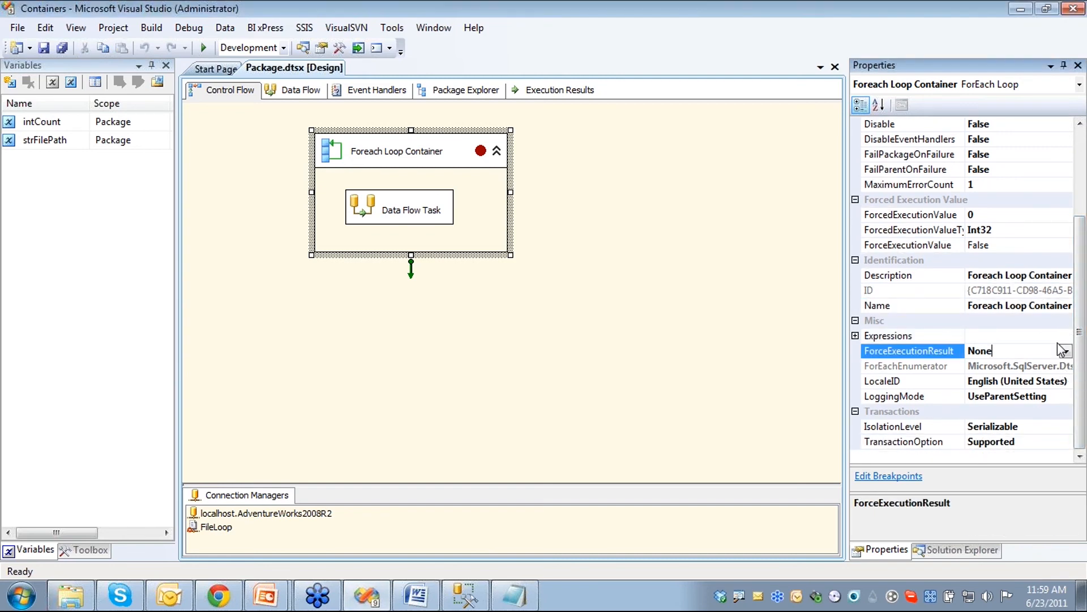
pyautogui.click(1042, 335)
pyautogui.click(1066, 335)
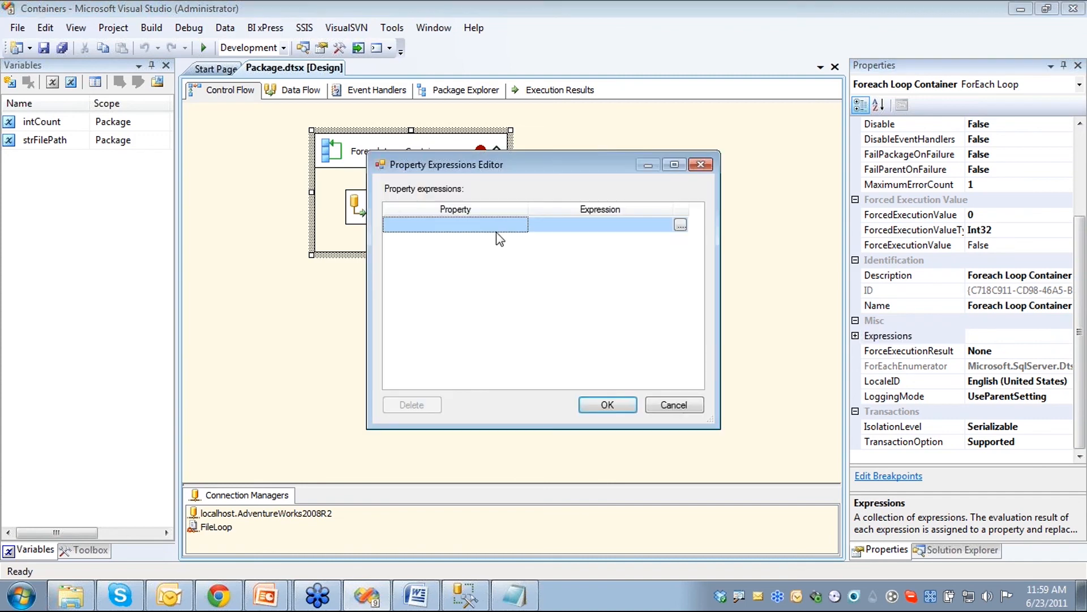
pyautogui.click(517, 226)
pyautogui.click(518, 225)
pyautogui.moveTo(519, 256)
pyautogui.mouseDown()
pyautogui.moveTo(524, 301)
pyautogui.moveTo(528, 242)
pyautogui.mouseUp()
pyautogui.click(692, 399)
pyautogui.click(693, 403)
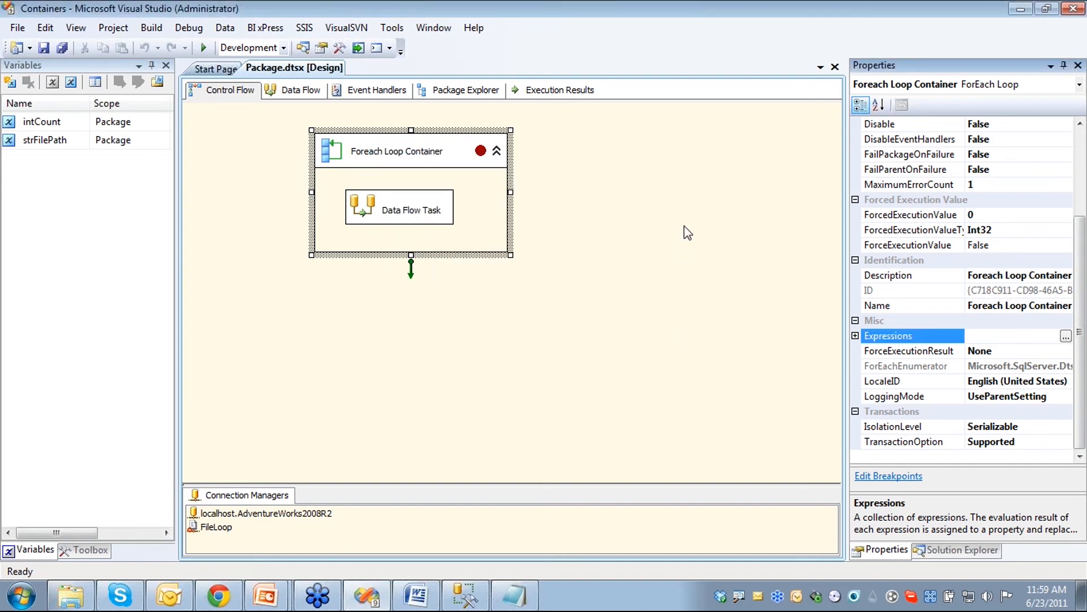
# Switch to the running PowerPoint slide show of SSIS Containers.ppt
pyautogui.click(275, 592)
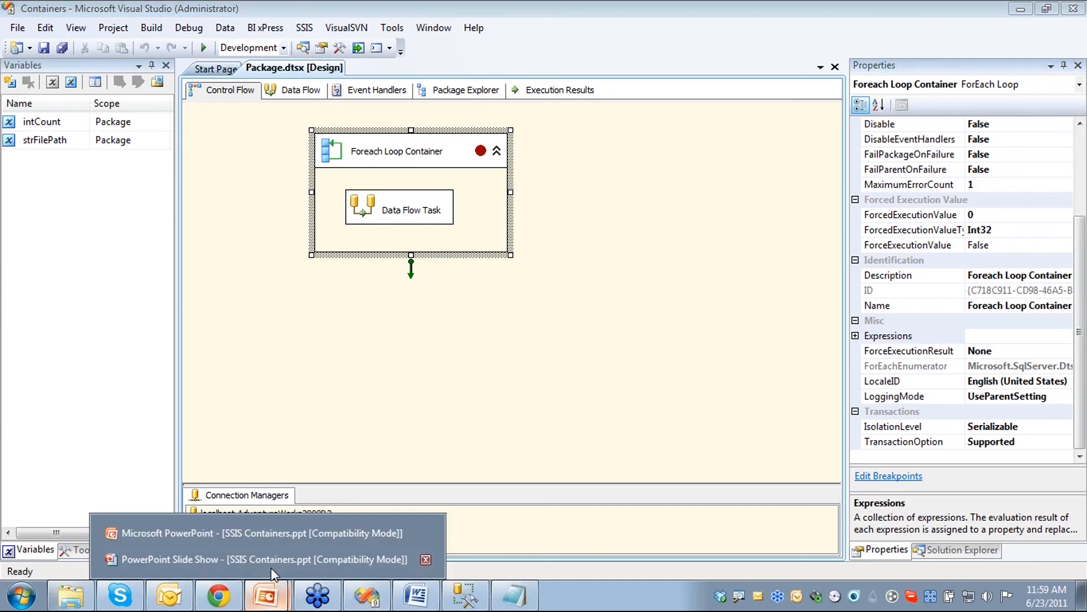
pyautogui.click(272, 566)
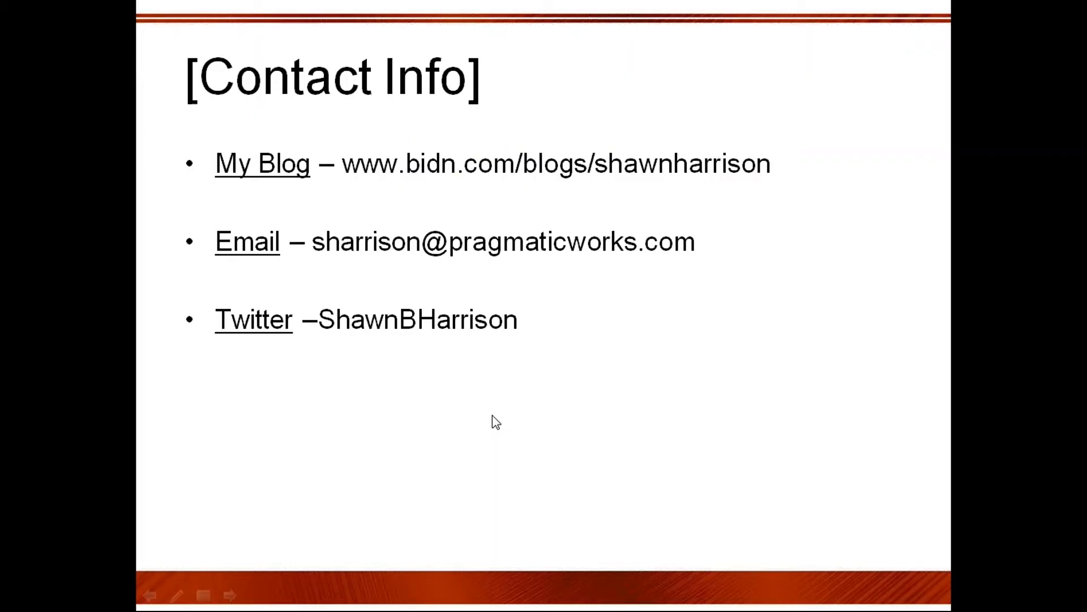